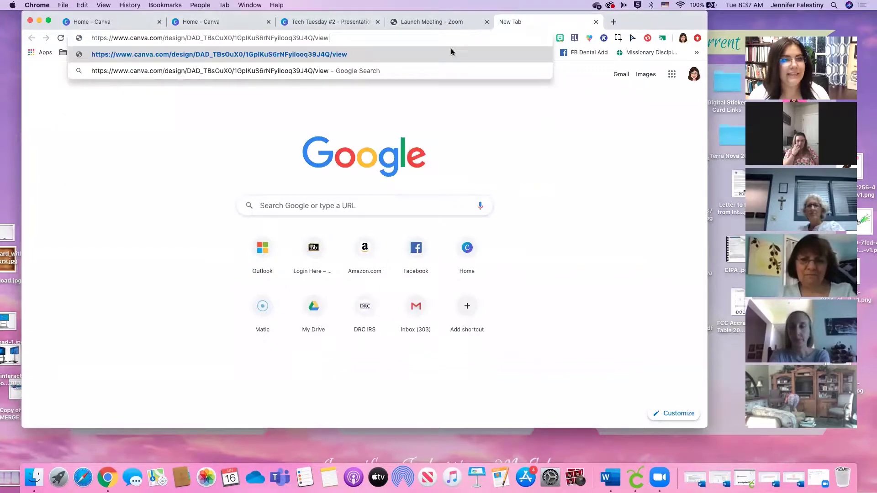
# Load the Canva view link for the Tech Tuesday #2 design in the new tab
pyautogui.press('Return')
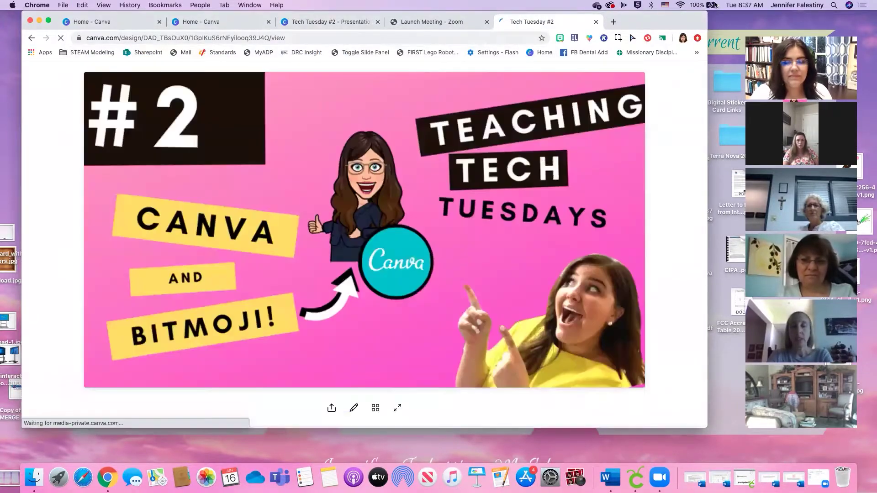
# Hide the Zoom gallery, widen the browser window, and advance to the Objectives slide
pyautogui.click(761, 36)
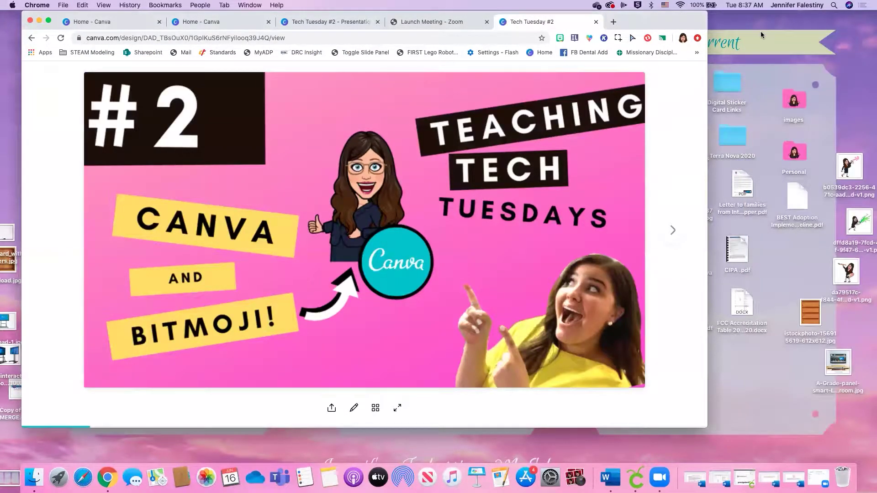
pyautogui.moveTo(708, 290); pyautogui.dragTo(842, 290)
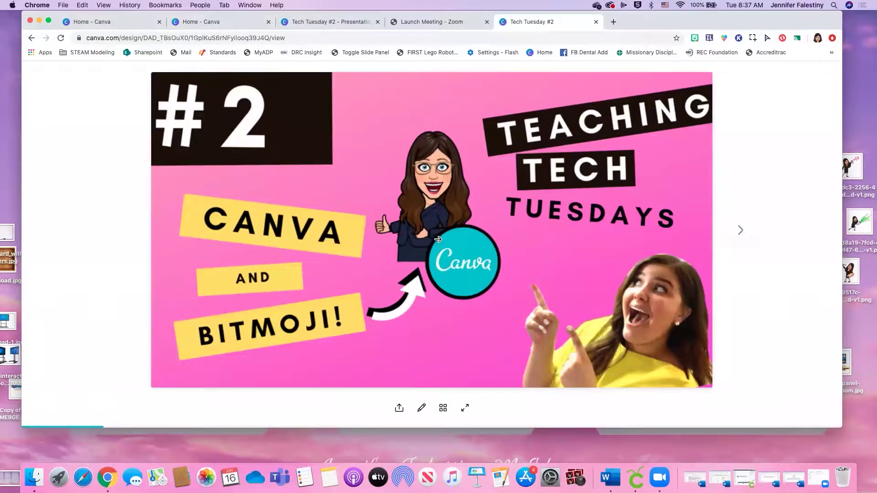
pyautogui.click(740, 231)
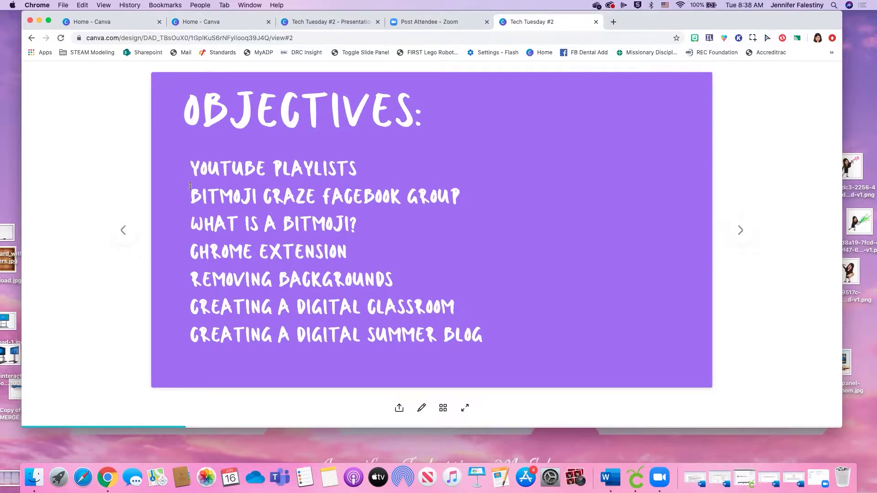
# Highlight the Bitmoji Craze and 'What is a Bitmoji?' objectives, then open the YouTube playlist link
pyautogui.moveTo(191, 195); pyautogui.dragTo(462, 192)
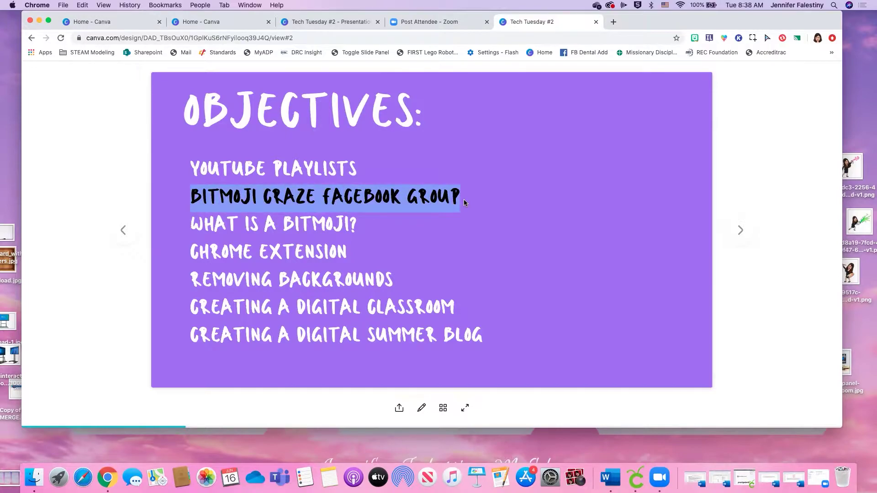
pyautogui.click(464, 199)
pyautogui.moveTo(467, 197); pyautogui.dragTo(192, 191)
pyautogui.moveTo(191, 228)
pyautogui.mouseDown()
pyautogui.moveTo(225, 227)
pyautogui.moveTo(195, 226)
pyautogui.mouseUp()
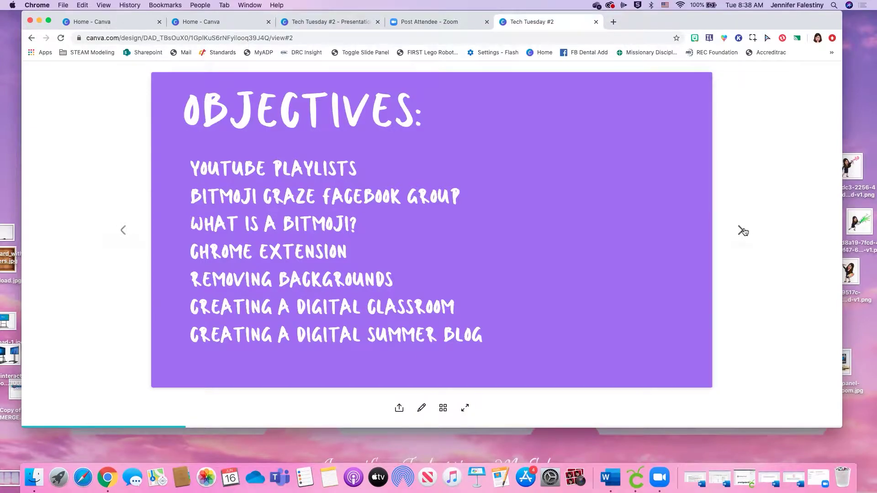
pyautogui.click(745, 232)
pyautogui.click(440, 224)
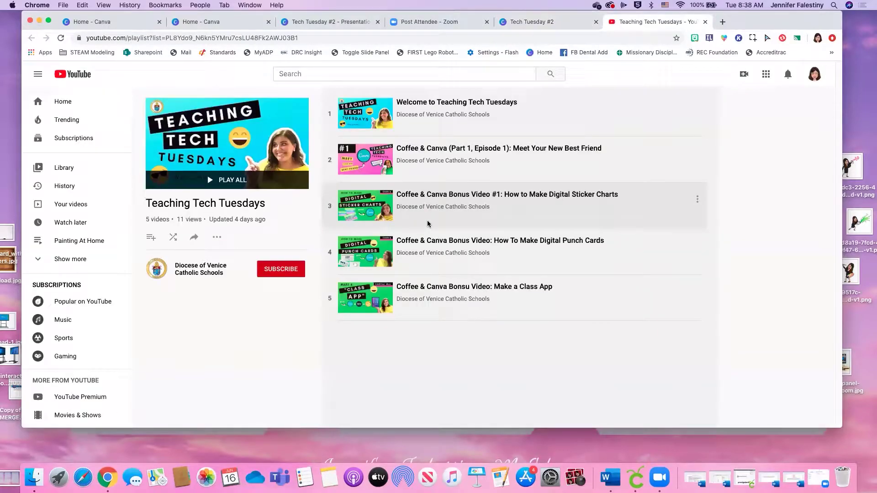
# Select the Teaching Tech Tuesdays playlist's web address, then go back to the Canva deck
pyautogui.moveTo(299, 38); pyautogui.dragTo(69, 37)
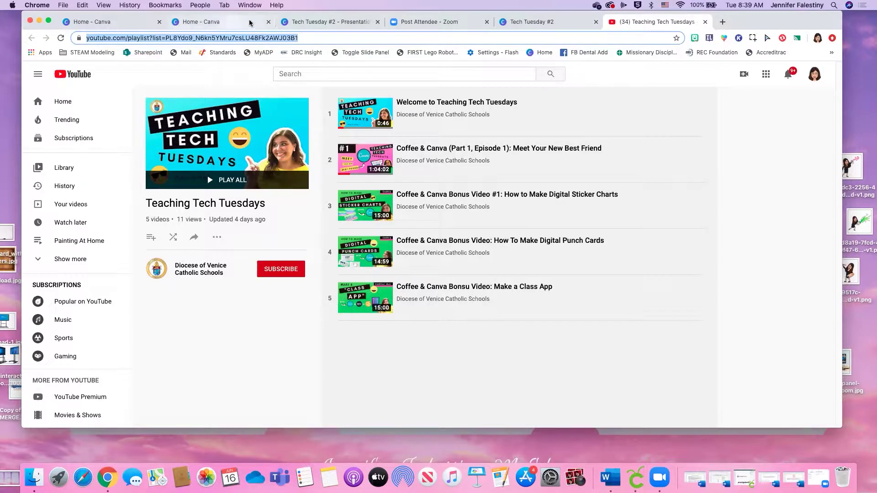
pyautogui.click(532, 22)
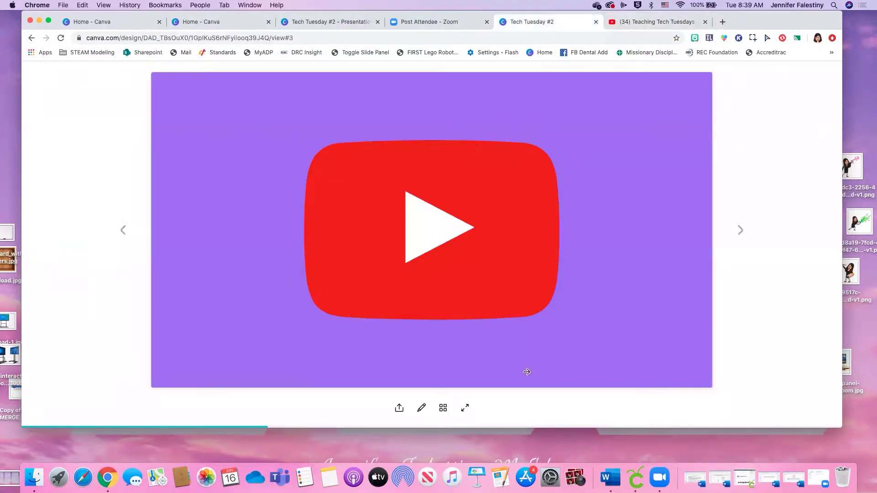
# Advance past the 'What is a Bitmoji?' avatars slide to the avatar research slide
pyautogui.click(748, 232)
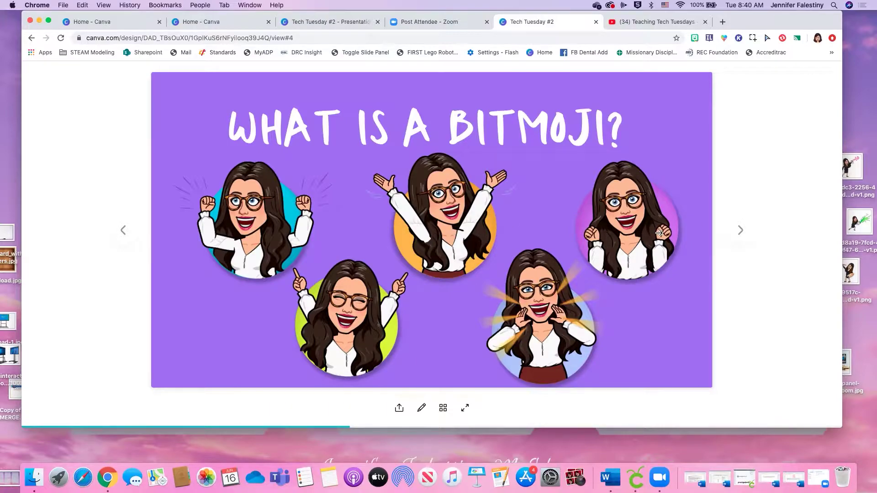
pyautogui.click(740, 231)
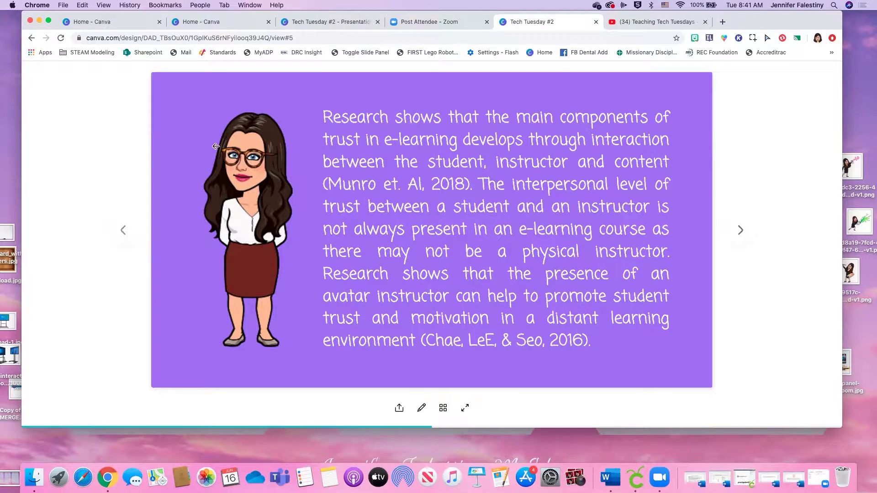
# Advance to the Facebook slide and open the linked Bitmoji Craze for Educators group
pyautogui.click(744, 233)
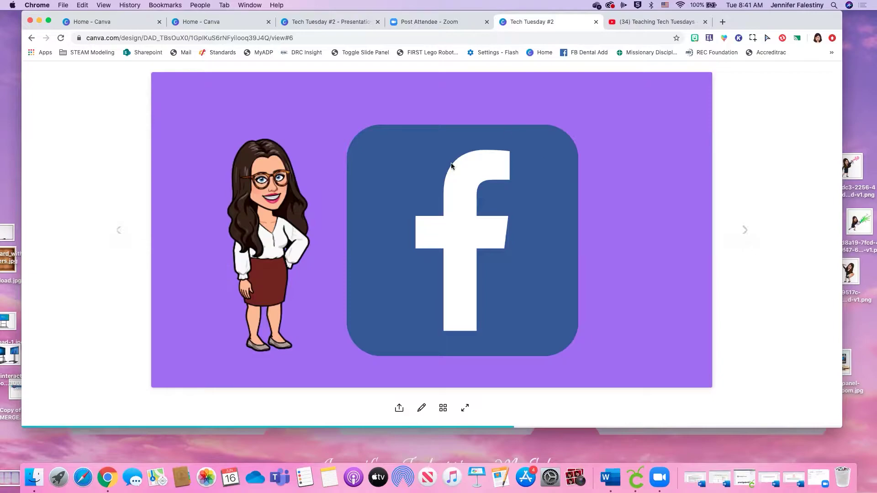
pyautogui.click(440, 201)
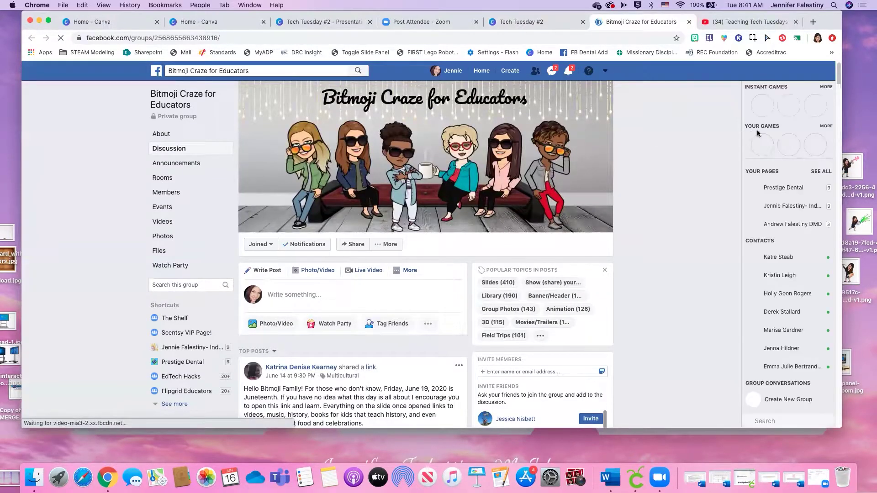
pyautogui.moveTo(842, 135)
pyautogui.mouseDown()
pyautogui.moveTo(874, 133)
pyautogui.moveTo(836, 131)
pyautogui.mouseUp()
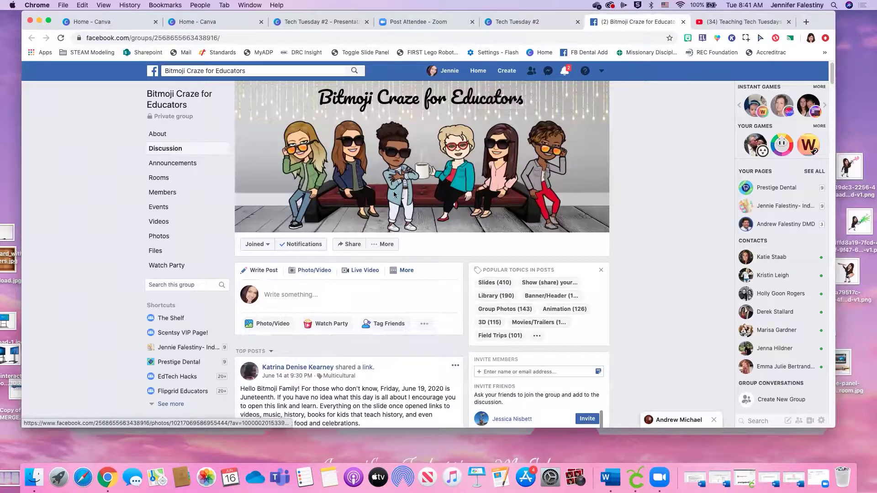
# Show, then dismiss, the Facebook search suggestions on the Bitmoji Craze for Educators group page
pyautogui.click(274, 72)
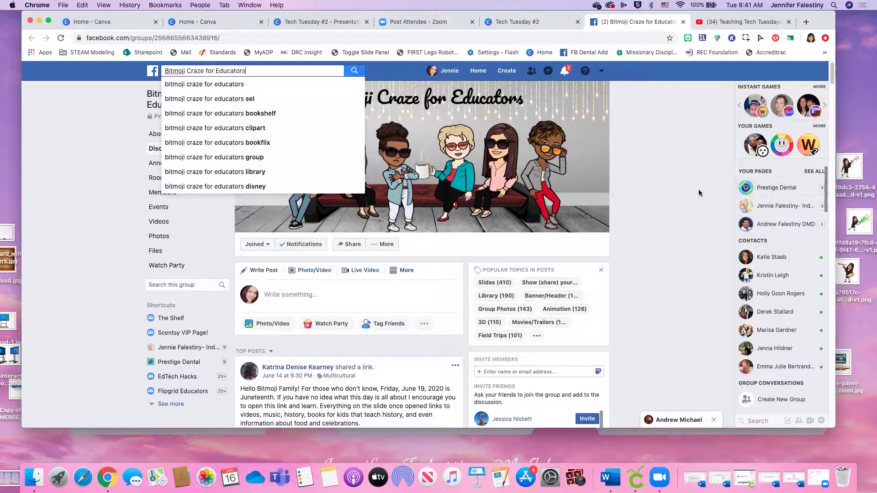
pyautogui.click(678, 184)
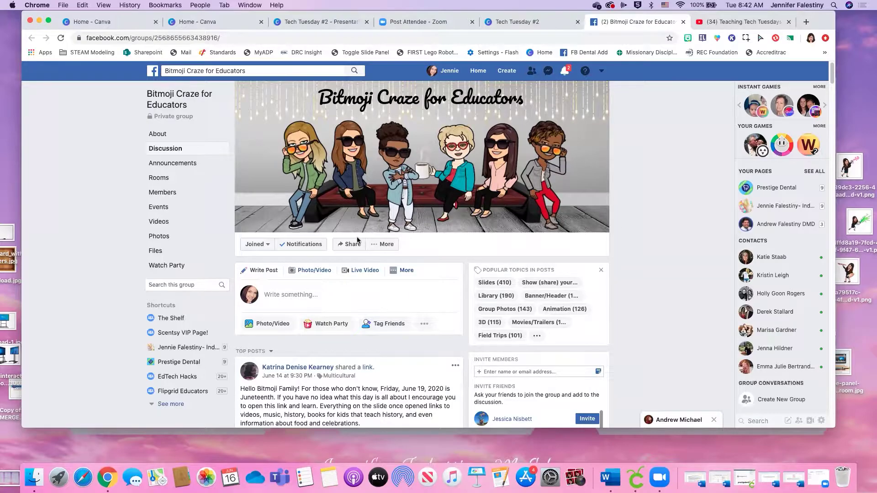
# Scroll through the group feed down to the pumpkin Research Room post
pyautogui.scroll(-1, 357, 240)
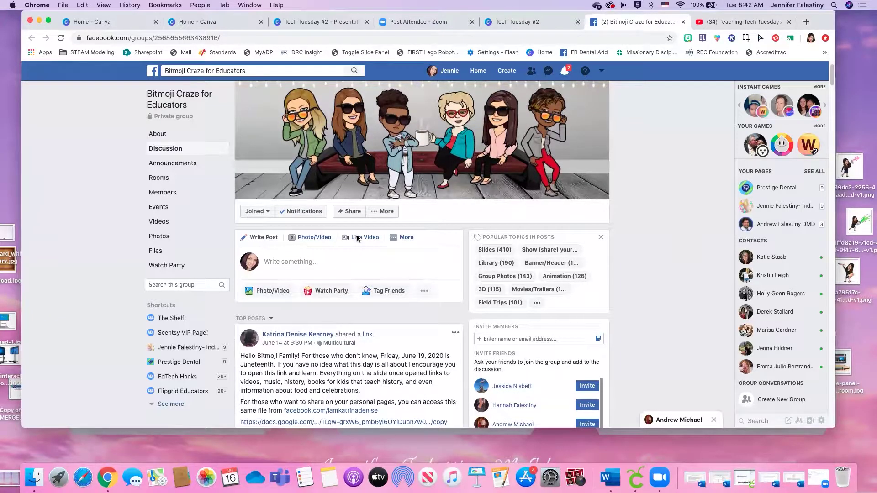
pyautogui.click(241, 69)
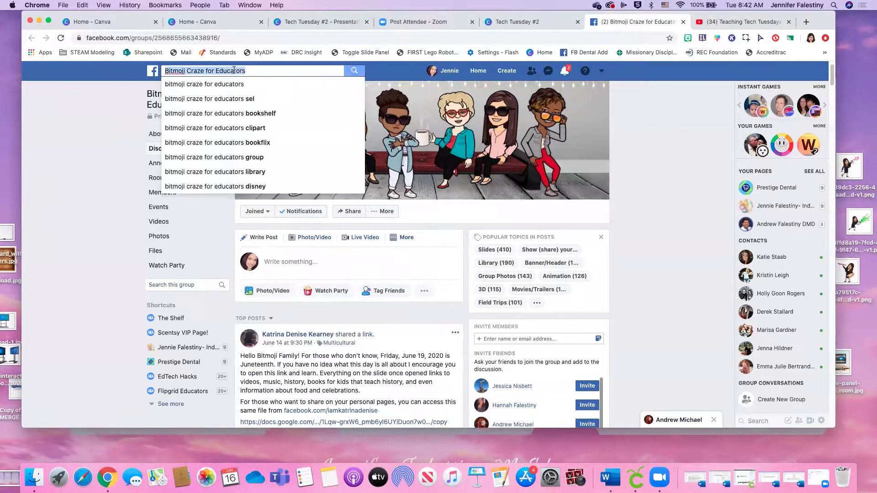
pyautogui.click(639, 185)
pyautogui.scroll(-4, 399, 254)
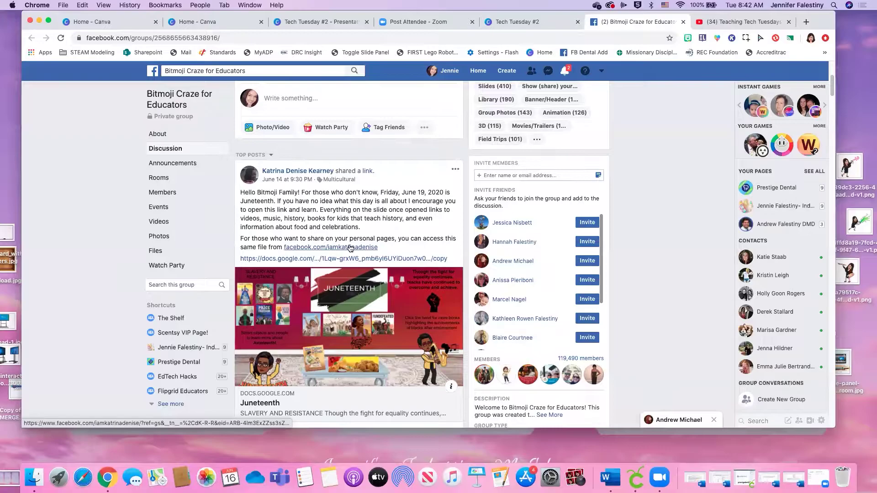
pyautogui.scroll(-1, 351, 248)
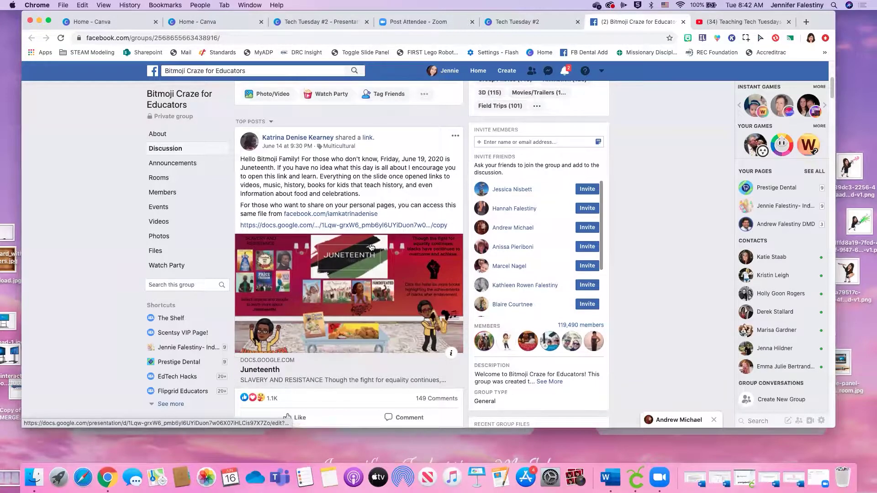
pyautogui.scroll(-15, 369, 248)
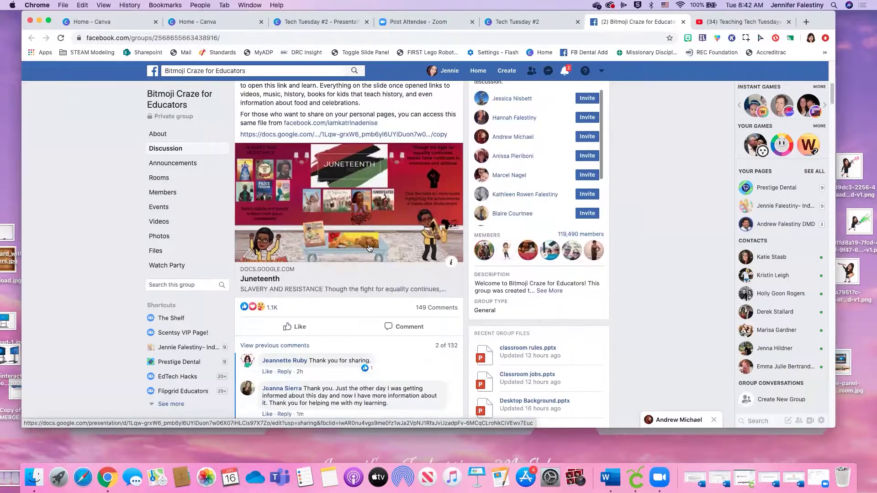
pyautogui.scroll(-10, 370, 248)
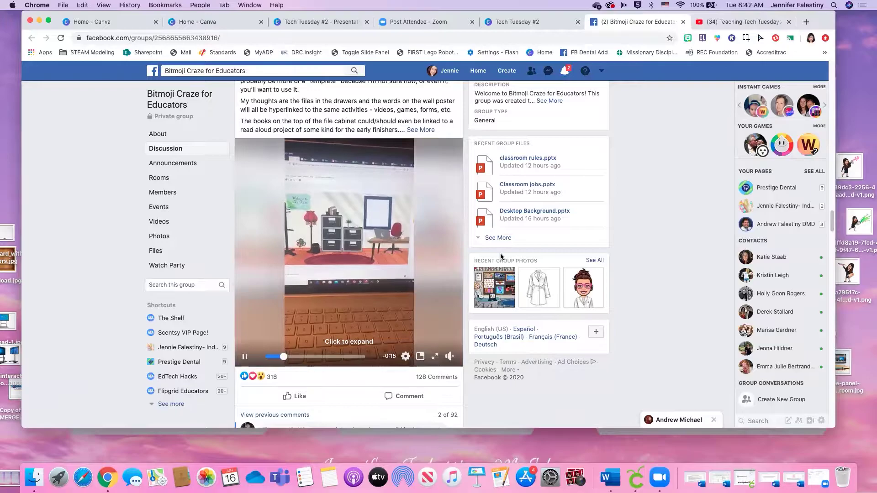
pyautogui.scroll(-10, 469, 255)
pyautogui.scroll(-5, 470, 254)
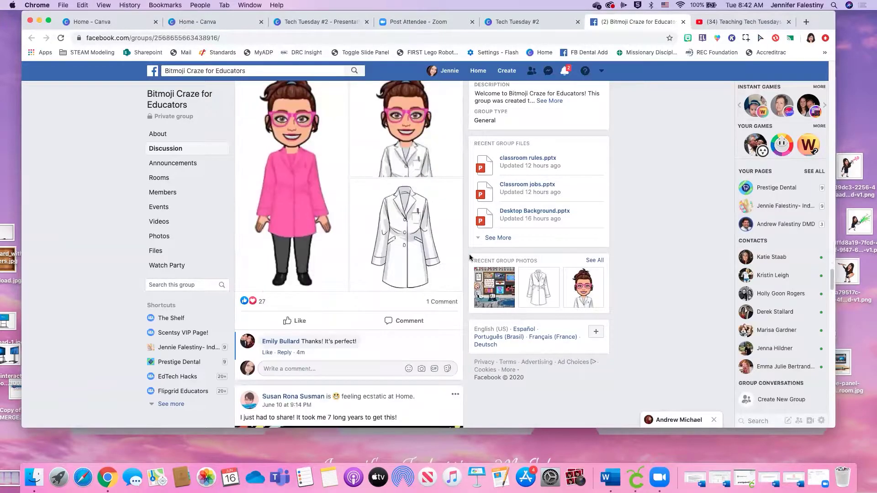
pyautogui.scroll(4, 469, 253)
pyautogui.scroll(-5, 469, 253)
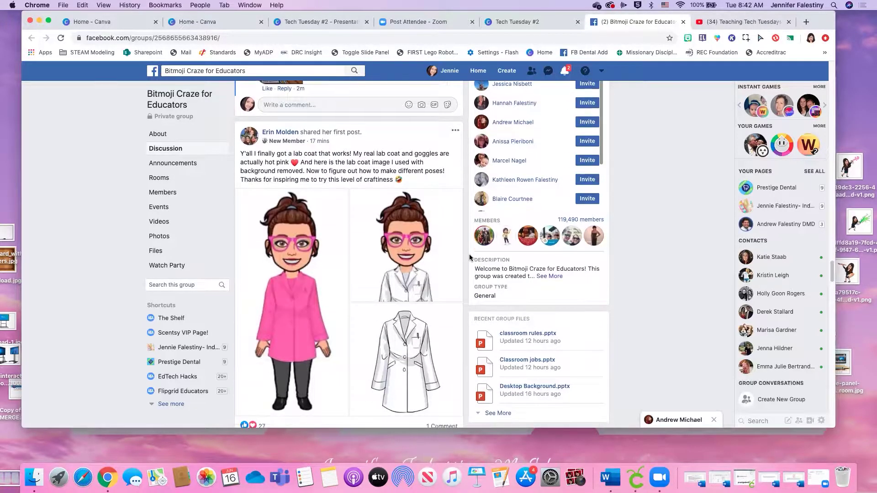
pyautogui.scroll(-4, 399, 301)
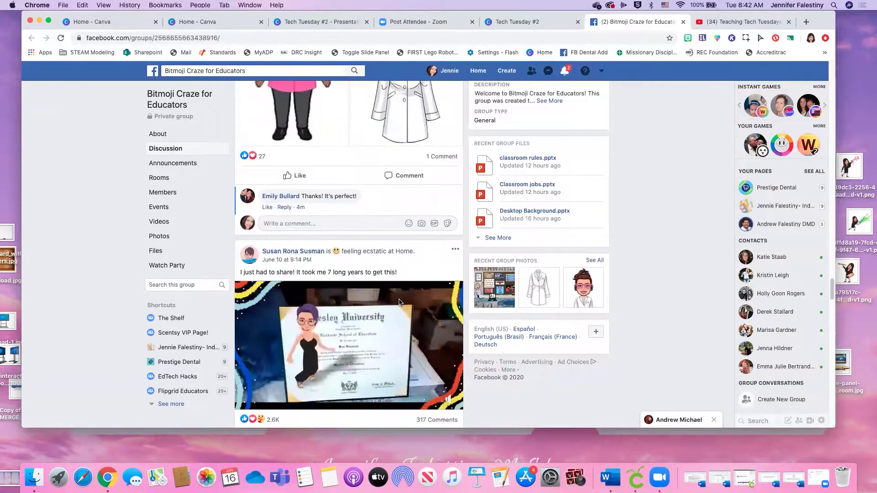
pyautogui.scroll(-1, 399, 301)
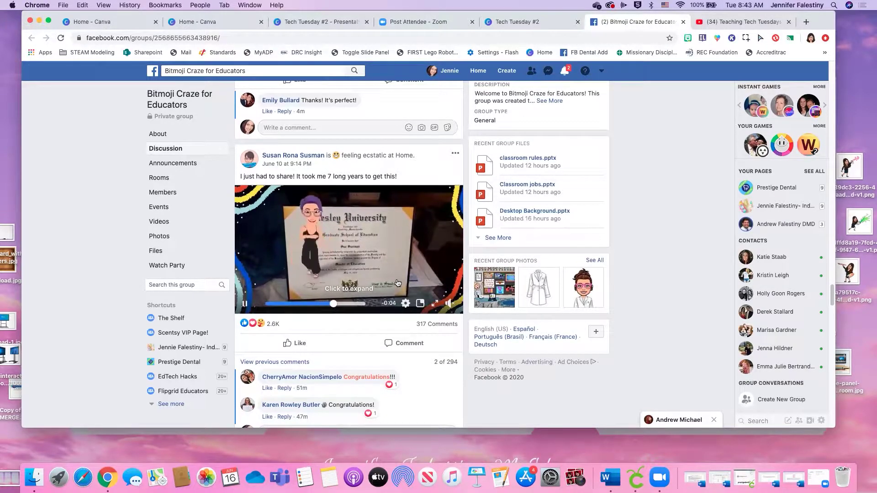
pyautogui.scroll(-15, 369, 276)
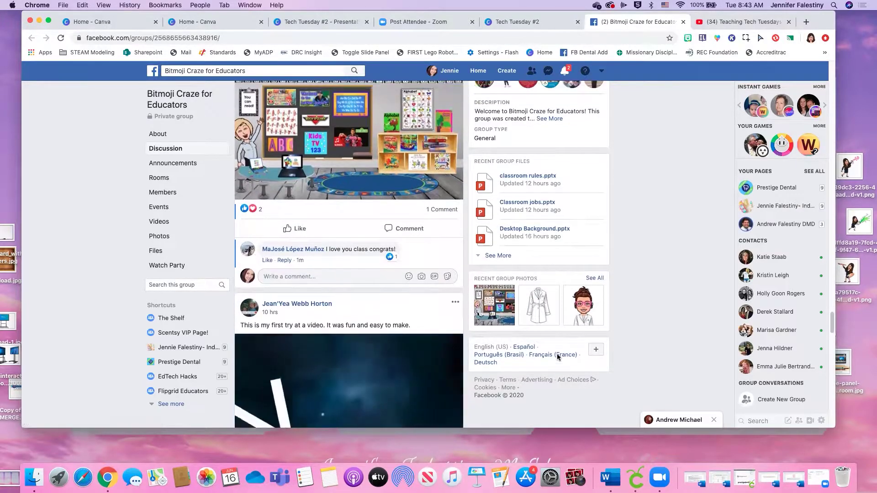
pyautogui.scroll(2, 384, 180)
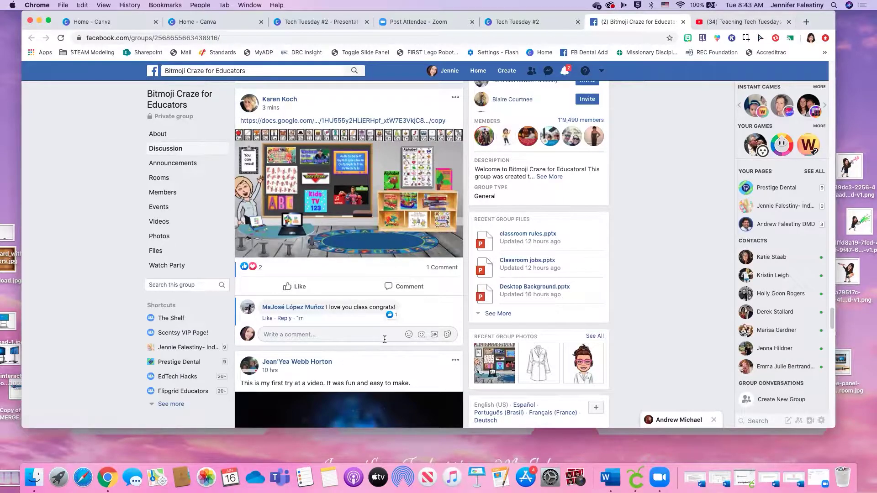
pyautogui.scroll(-10, 385, 339)
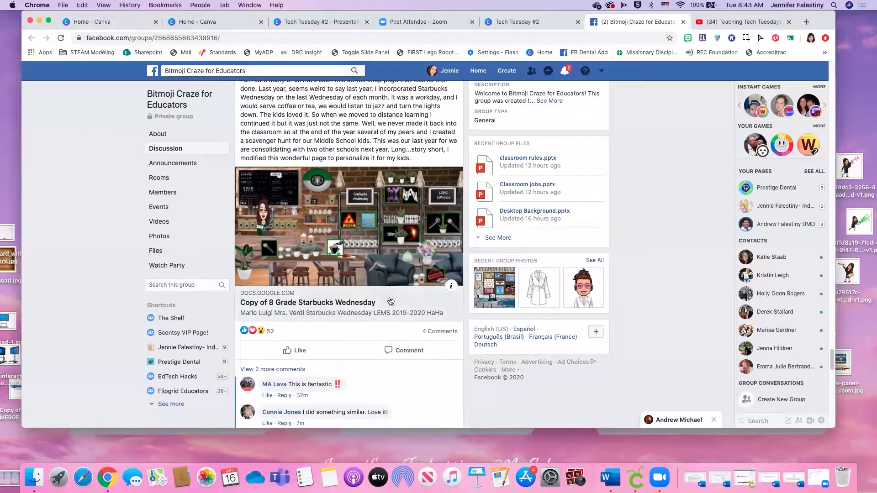
pyautogui.scroll(-10, 404, 350)
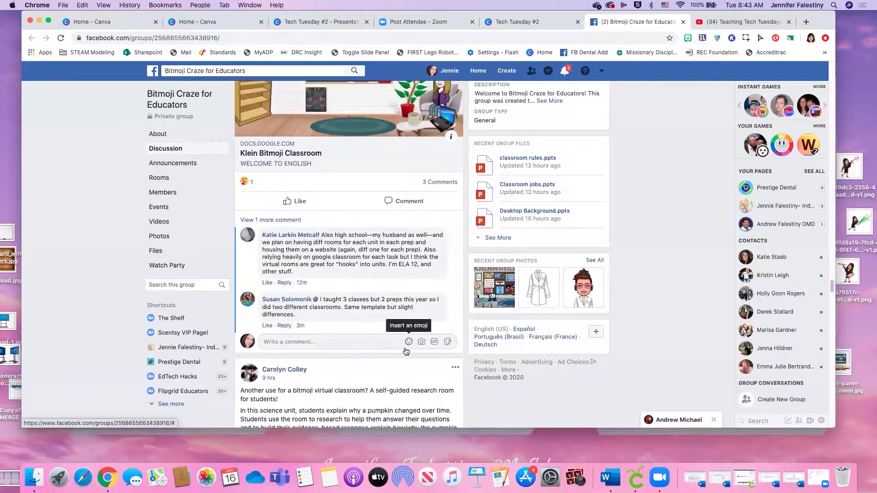
pyautogui.scroll(3, 406, 351)
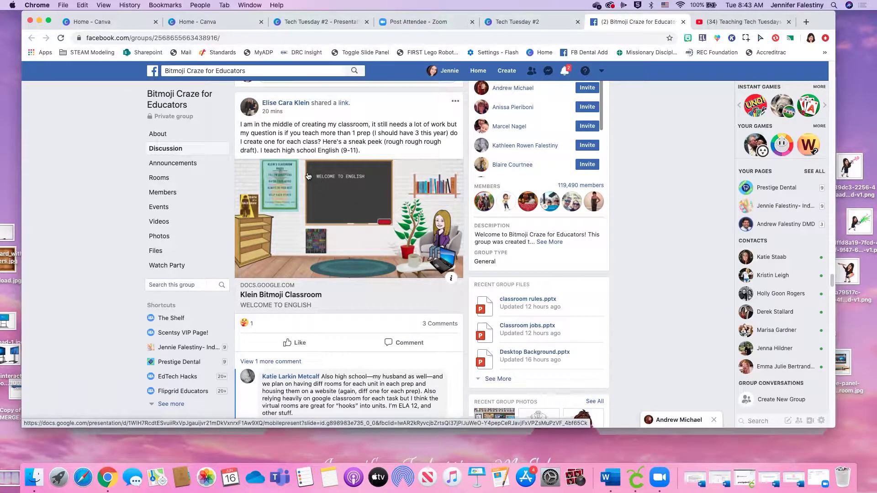
pyautogui.scroll(1, 311, 215)
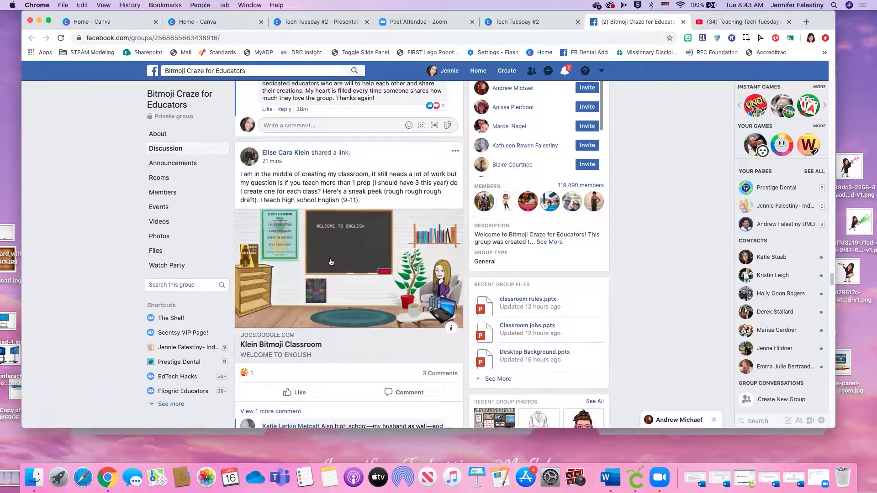
pyautogui.scroll(-3, 350, 247)
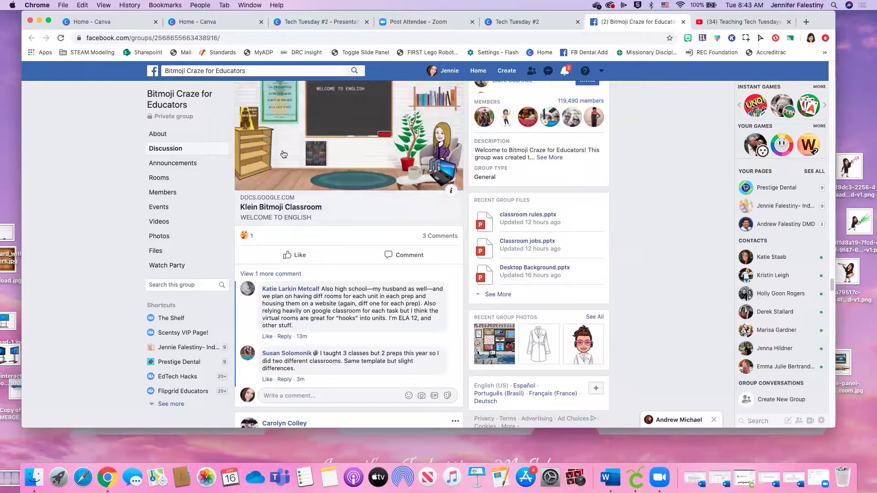
# Enter 'class library' in the group's search box
pyautogui.click(205, 284)
pyautogui.scroll(-5, 330, 295)
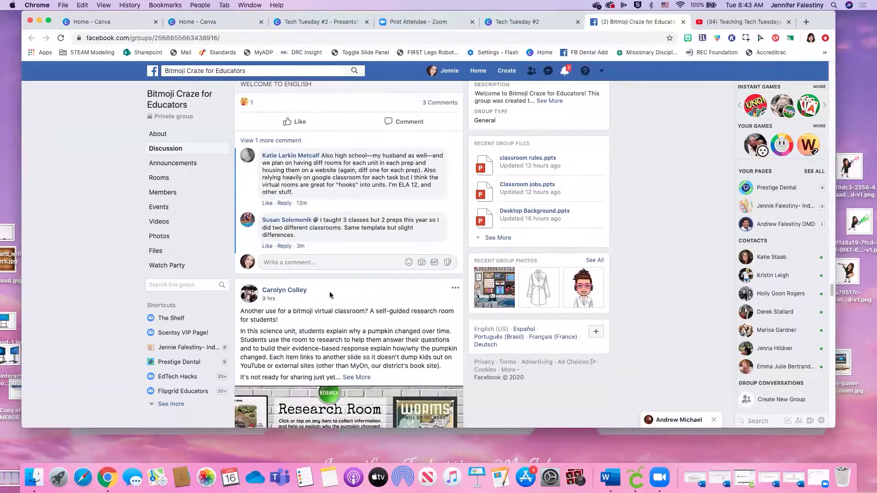
pyautogui.scroll(-3, 330, 294)
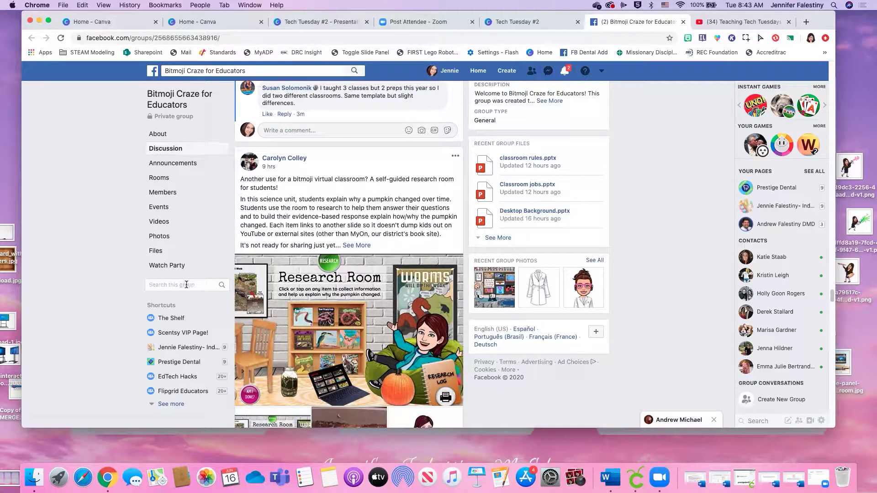
pyautogui.write('class library')
# Run the 'class library' group search, browse the results, then return to the presentation tab
pyautogui.press('Return')
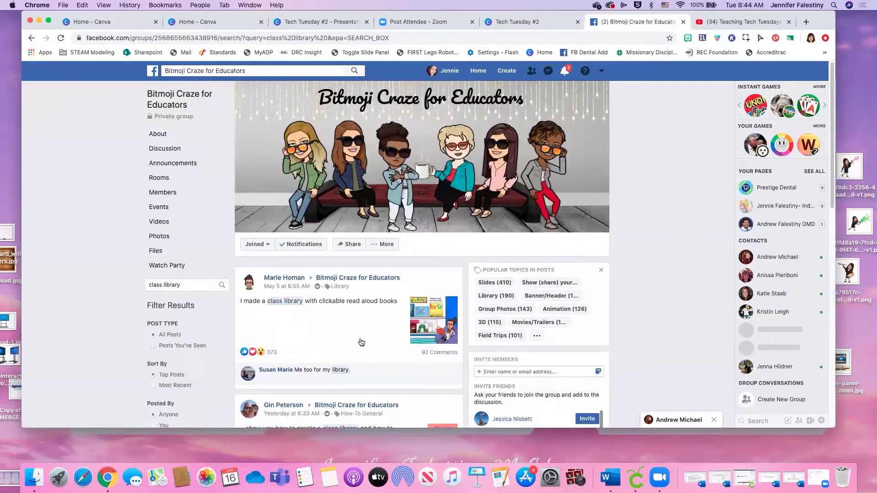
pyautogui.scroll(-3, 361, 343)
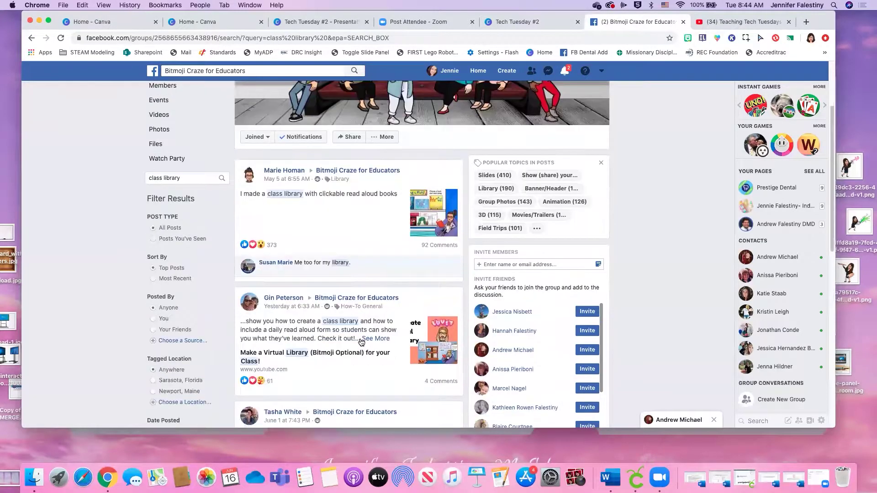
pyautogui.scroll(-2, 360, 343)
pyautogui.scroll(-1, 444, 349)
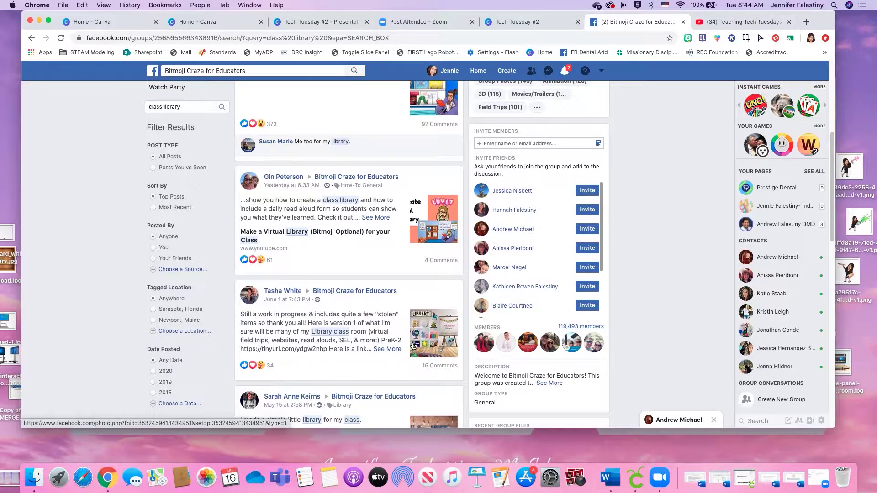
pyautogui.scroll(-5, 420, 356)
pyautogui.scroll(-12, 413, 345)
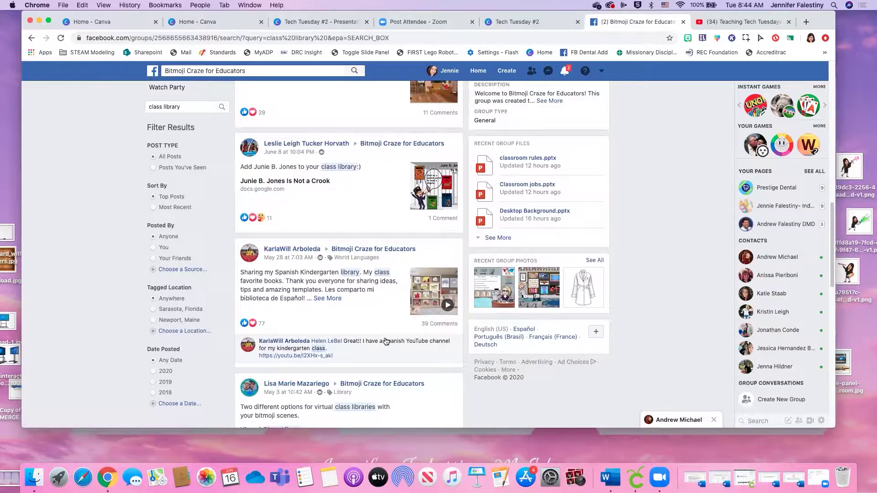
pyautogui.scroll(-5, 385, 342)
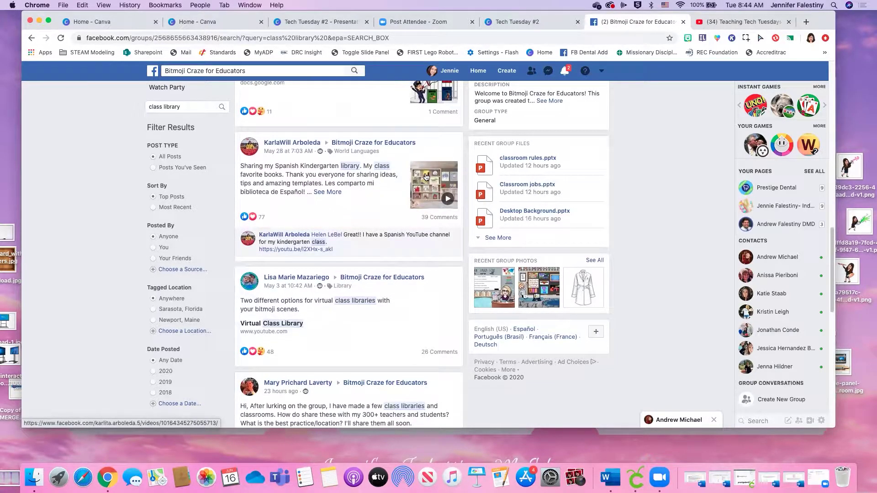
pyautogui.click(524, 22)
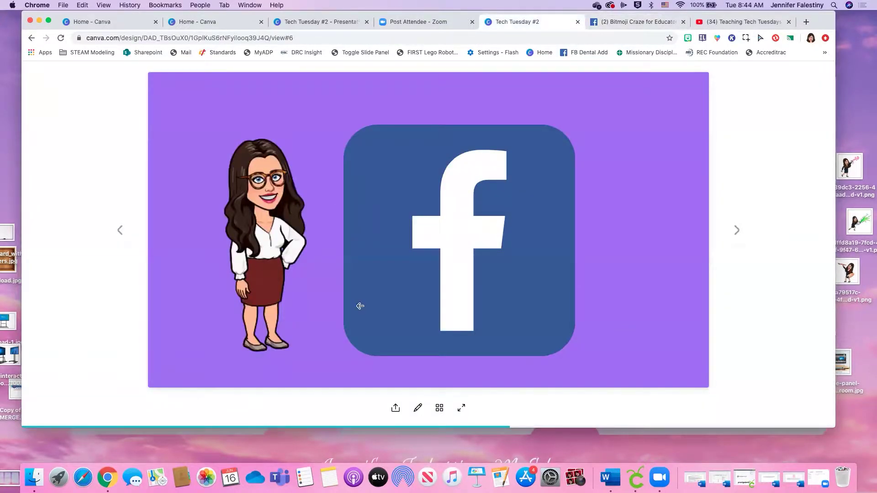
# Advance to the Example Folder slide and open the linked Bitmoji Examples Drive folder
pyautogui.click(737, 231)
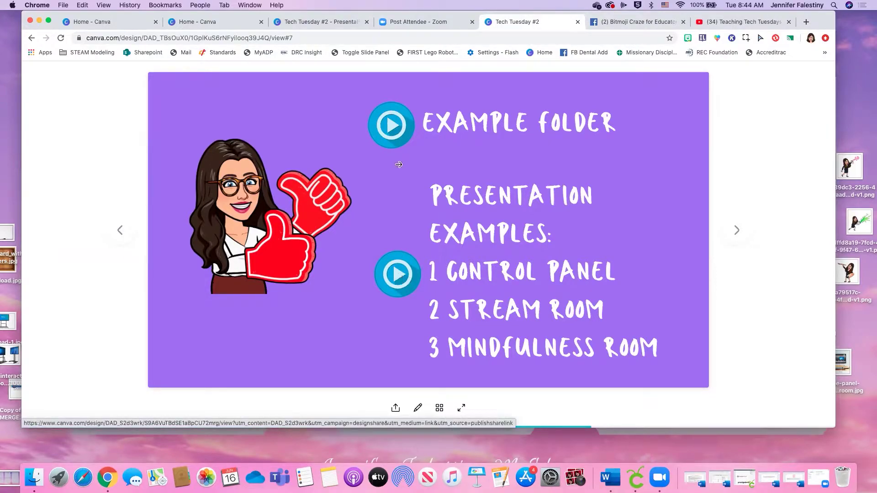
pyautogui.click(389, 127)
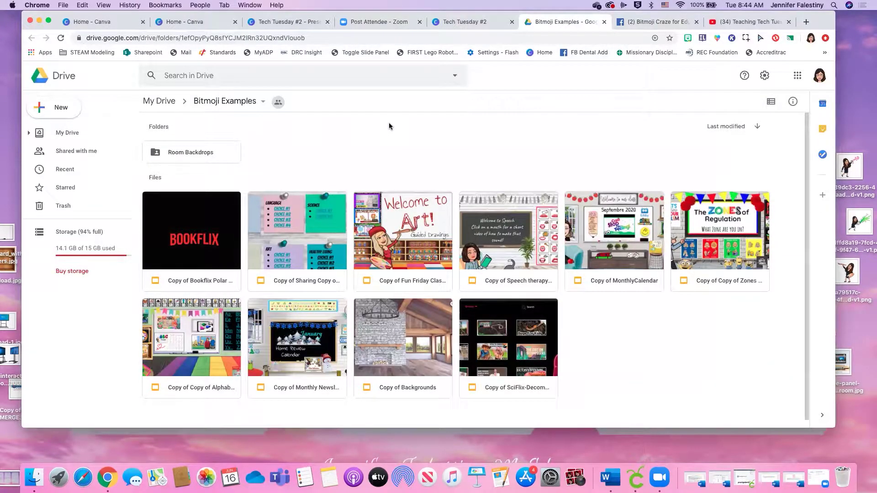
# Scroll the Bitmoji Examples folder, peek at its options, and return to the Tech Tuesday #2 slide
pyautogui.scroll(-1, 383, 132)
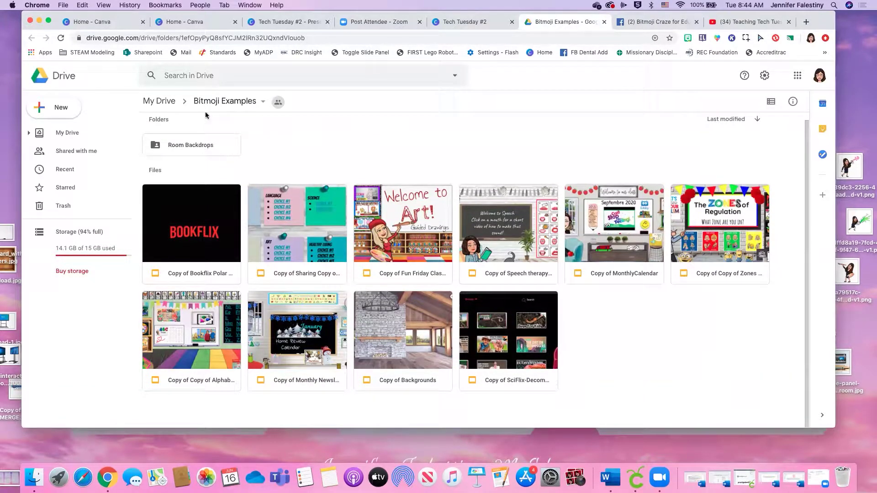
pyautogui.click(250, 103)
pyautogui.click(595, 130)
pyautogui.click(512, 26)
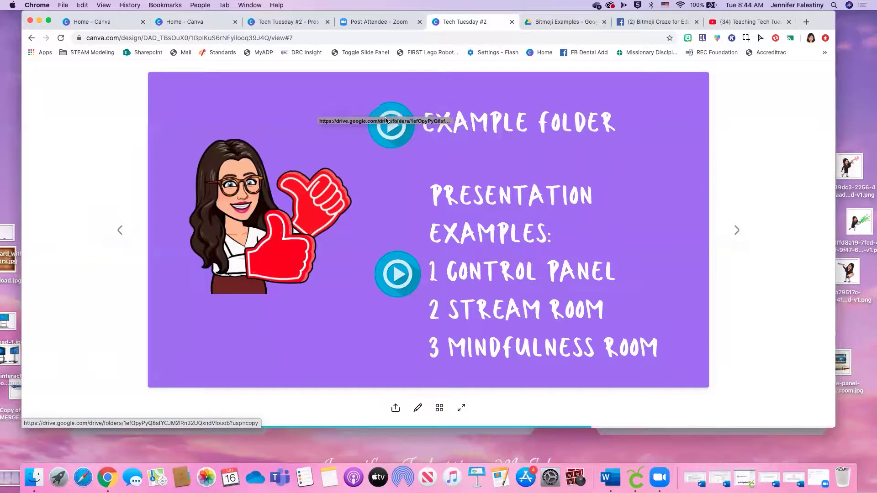
# Follow the Example Folder link again and open 'Copy of Monthly Newsletter' from the Drive folder
pyautogui.click(563, 23)
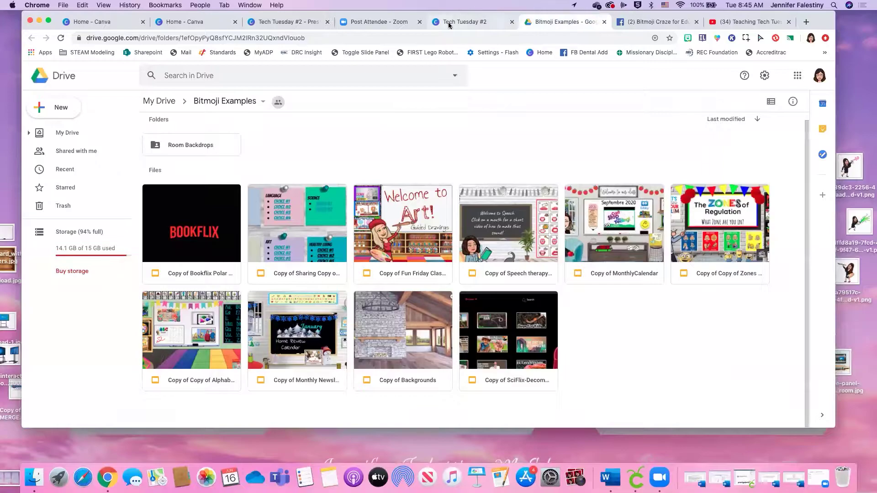
pyautogui.click(453, 22)
pyautogui.click(385, 126)
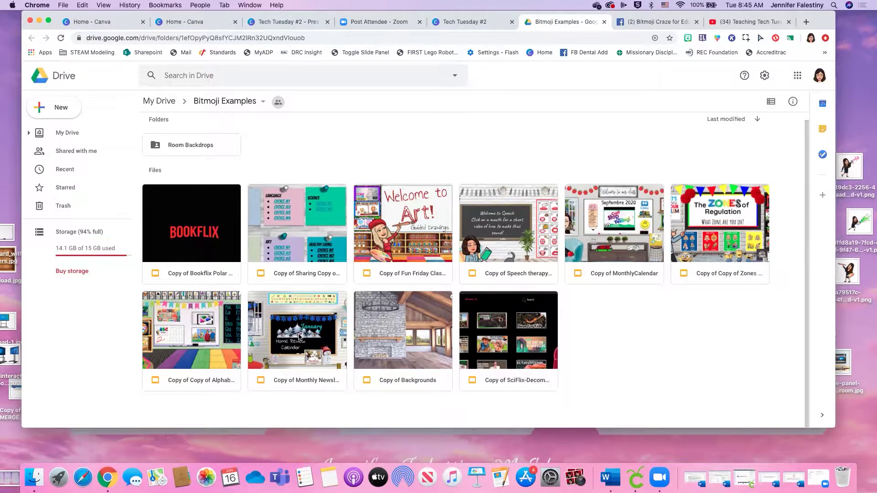
pyautogui.doubleClick(299, 336)
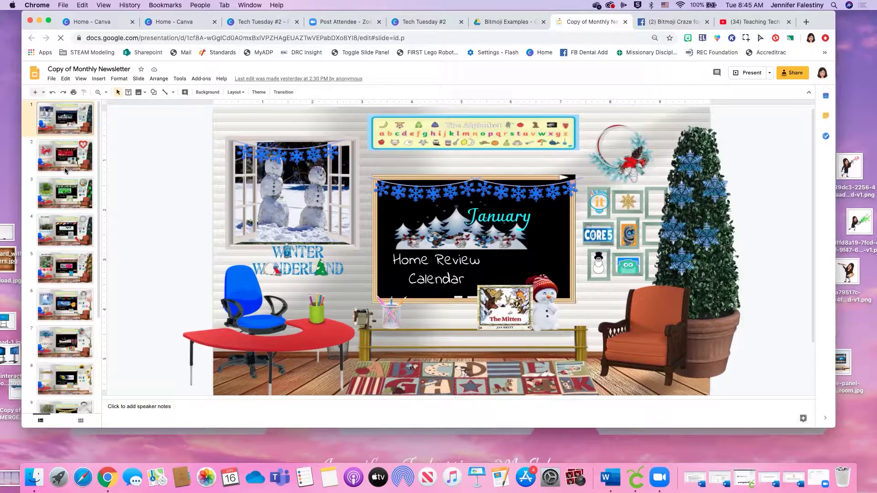
# Page the monthly newsletter deck forward through March to the May slide
pyautogui.press('Down')
pyautogui.press('Down')
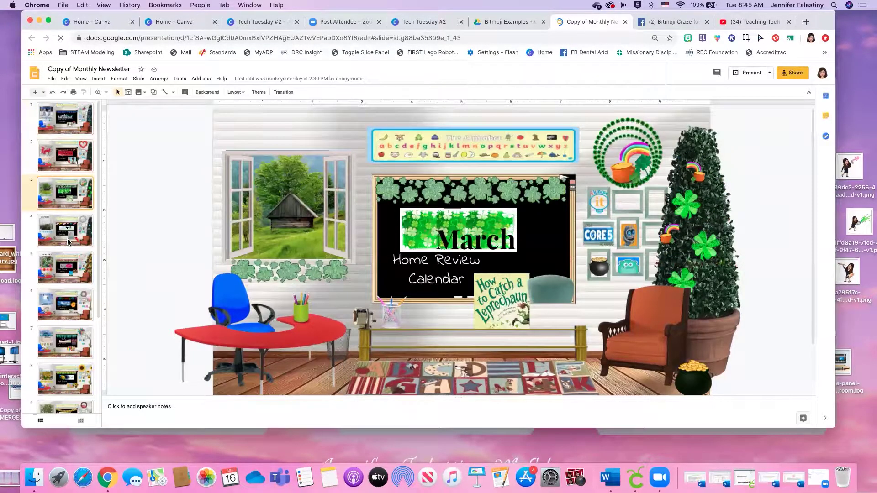
pyautogui.press('Down')
pyautogui.press('Down')
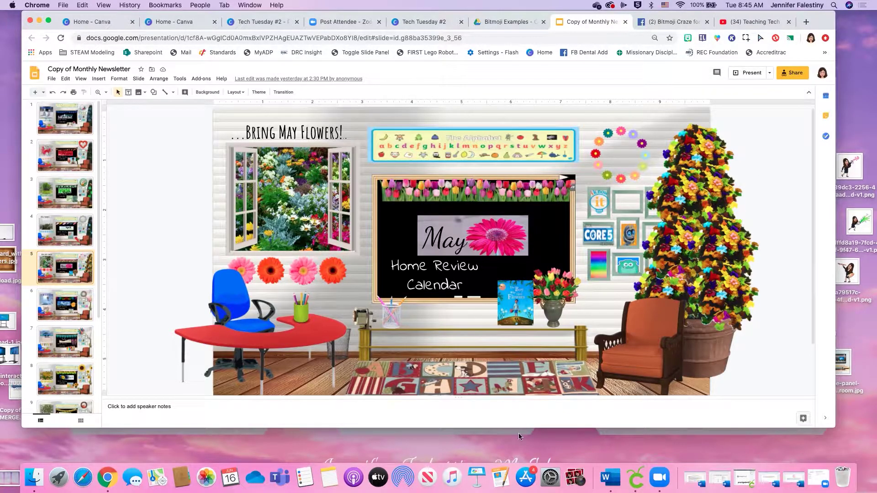
pyautogui.click(495, 22)
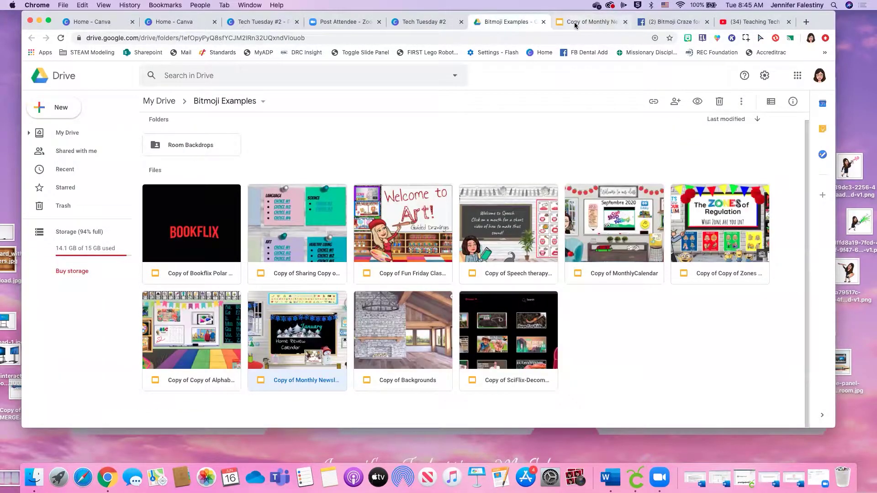
pyautogui.click(567, 23)
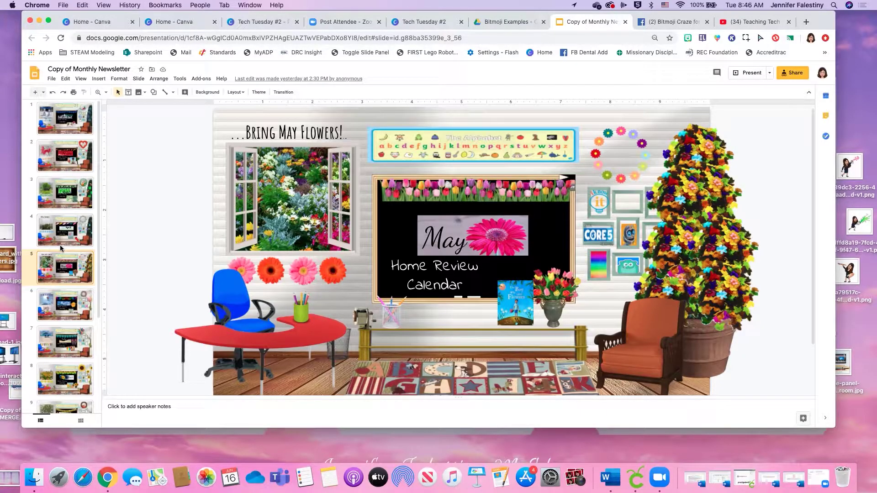
# Open 'Copy of Bookflix Polar bears' from the Bitmoji Examples folder
pyautogui.click(502, 22)
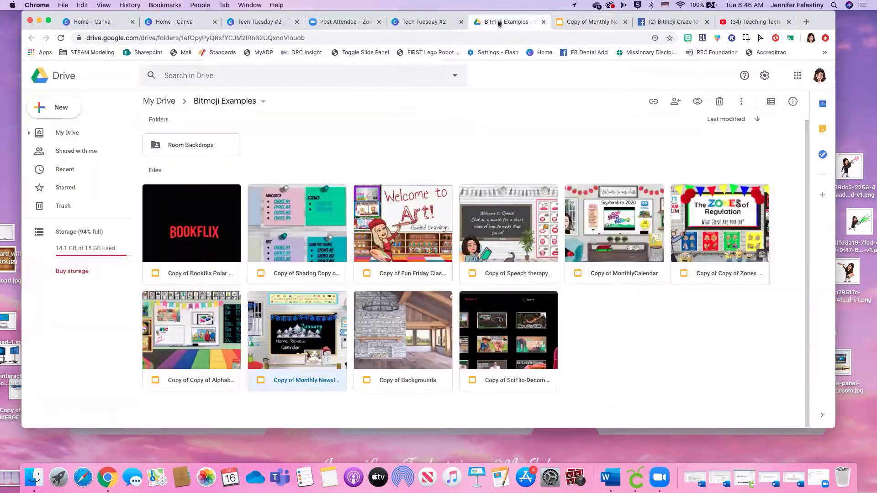
pyautogui.click(203, 219)
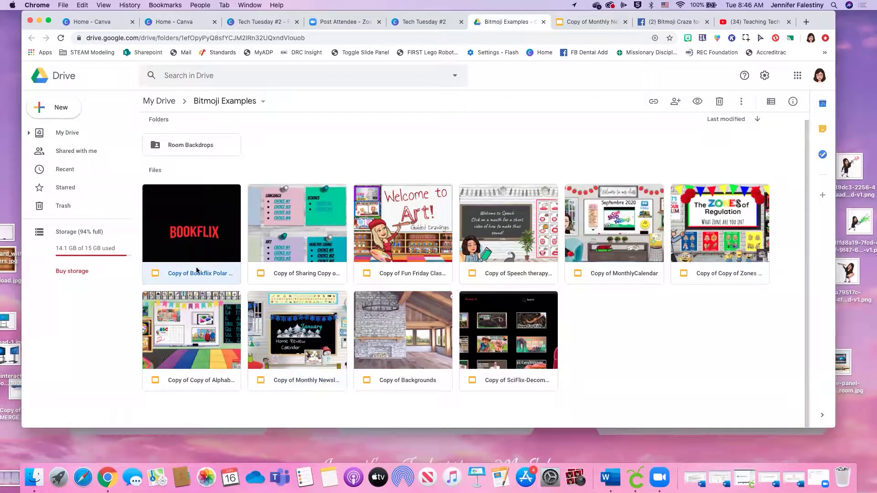
pyautogui.doubleClick(198, 236)
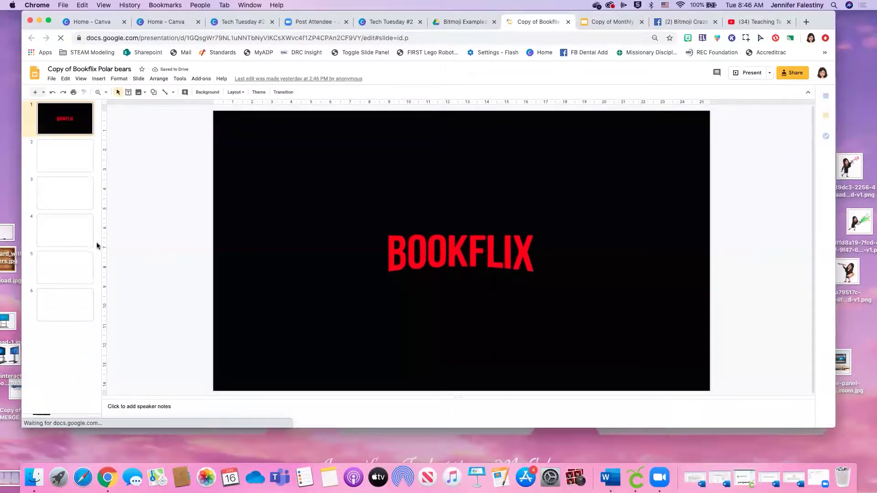
# Show Bookflix slides 3 to 6: Trending Now, Pete the Cat, Popular on Bookflix, and the last slide
pyautogui.click(68, 196)
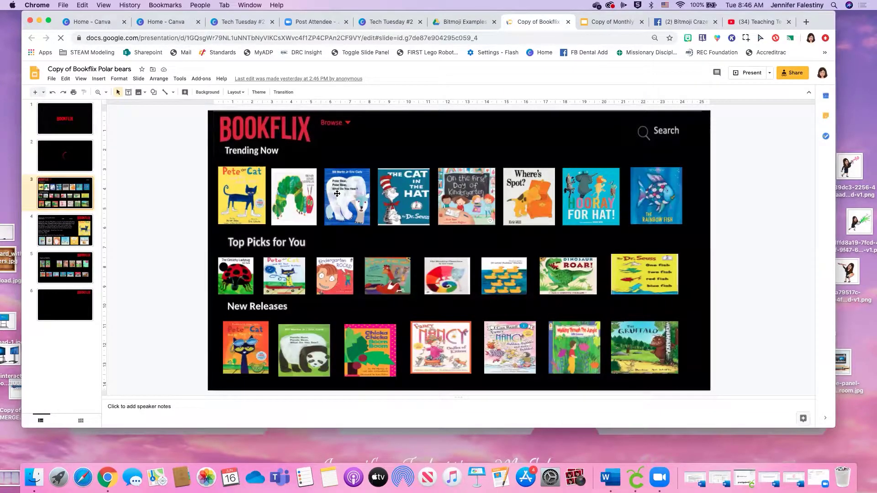
pyautogui.press('Down')
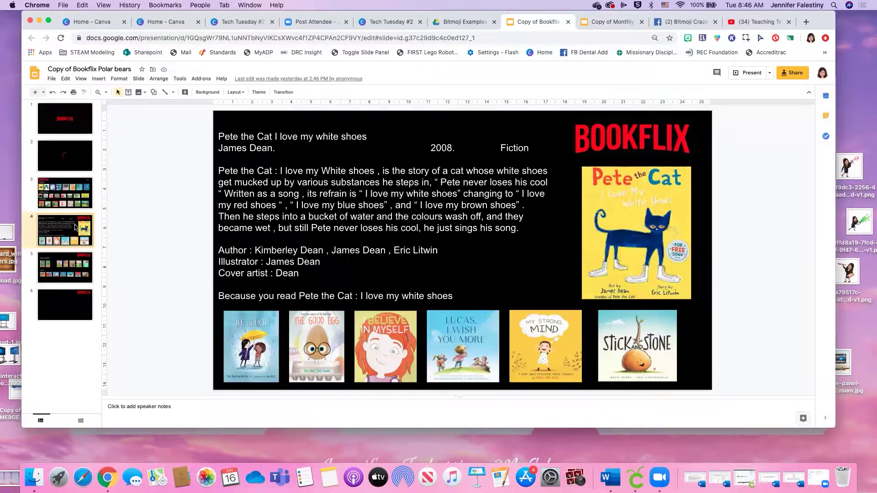
pyautogui.press('Down')
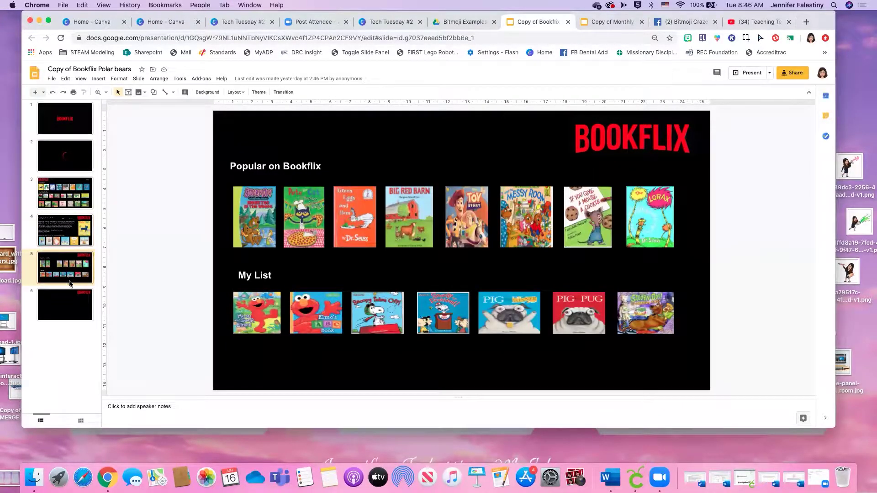
pyautogui.click(72, 304)
# Revisit slides 4 to 6, end on the Trending Now slide, then select Drive's Room Backdrops folder
pyautogui.click(69, 193)
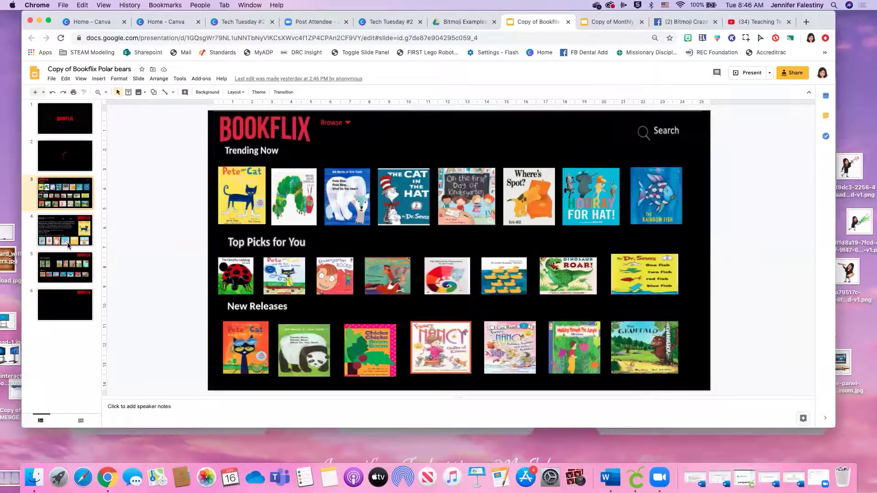
pyautogui.click(72, 235)
pyautogui.click(75, 264)
pyautogui.click(74, 305)
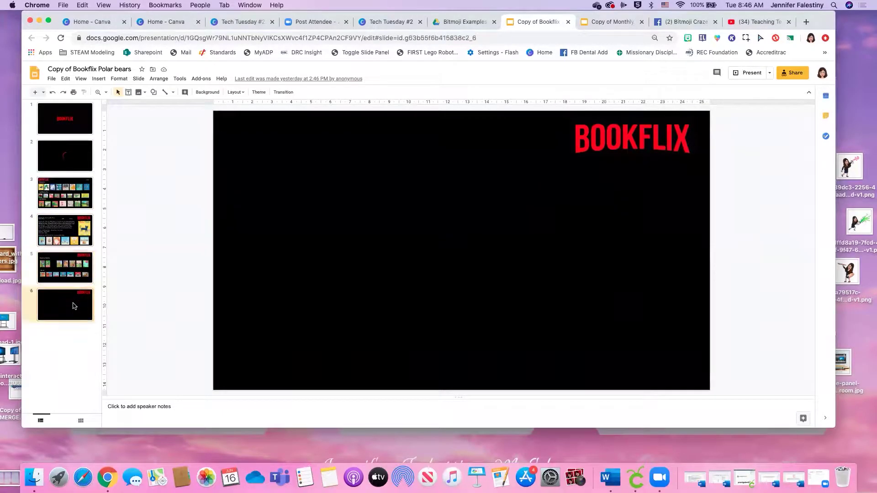
pyautogui.click(62, 199)
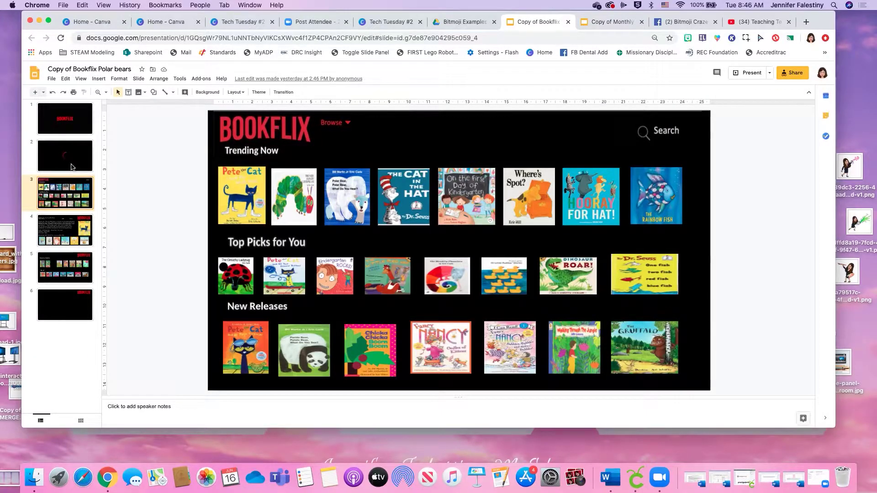
pyautogui.click(465, 22)
pyautogui.click(204, 145)
# Open the Room Backdrops folder and scroll through its PNGs, from 68.png down to 1.png, then back to the top
pyautogui.doubleClick(204, 145)
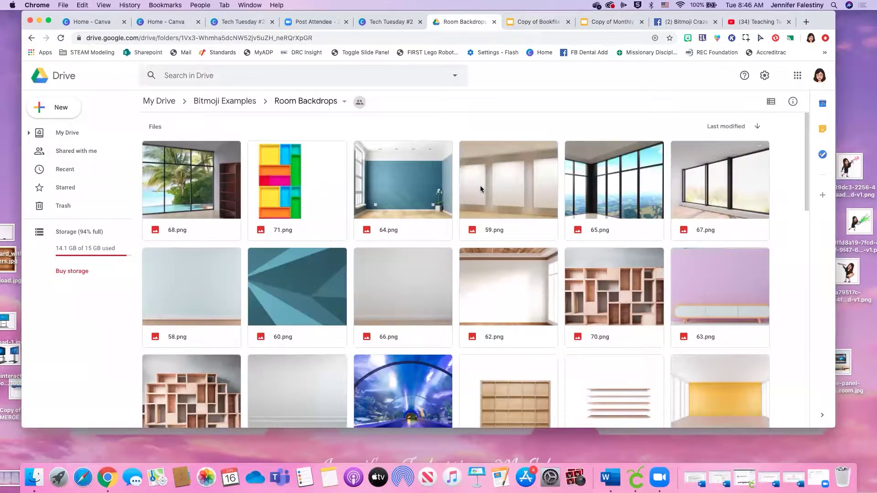
pyautogui.scroll(-7, 480, 187)
pyautogui.scroll(-2, 481, 188)
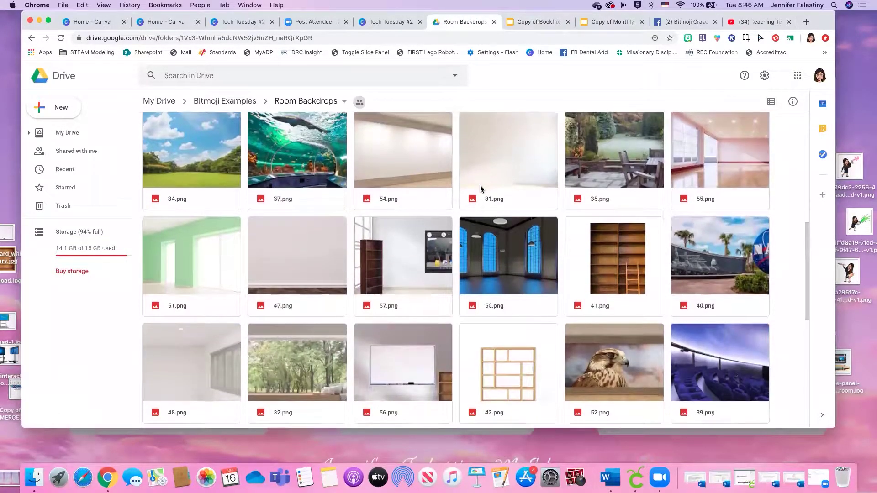
pyautogui.scroll(-4, 480, 188)
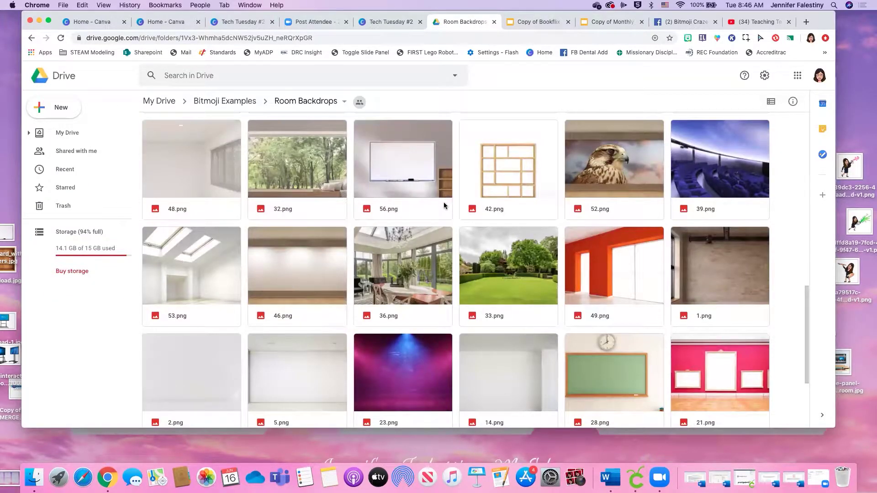
pyautogui.scroll(-5, 452, 212)
pyautogui.scroll(-2, 461, 229)
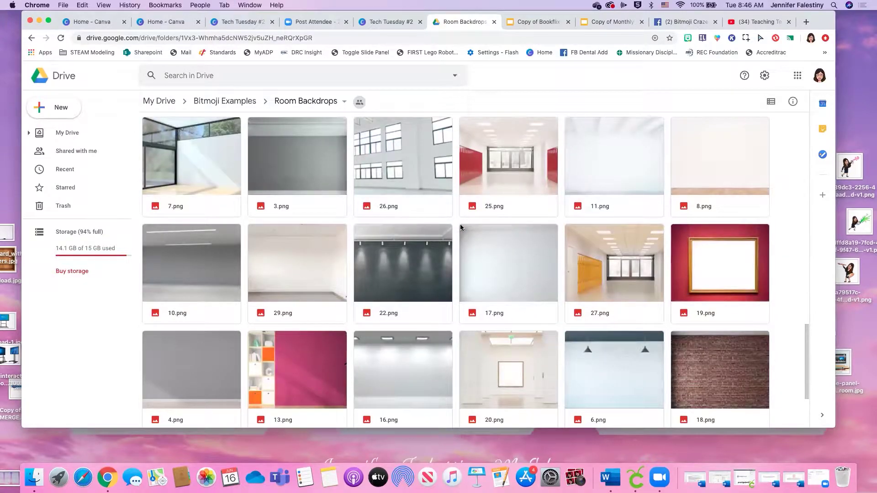
pyautogui.scroll(-3, 457, 228)
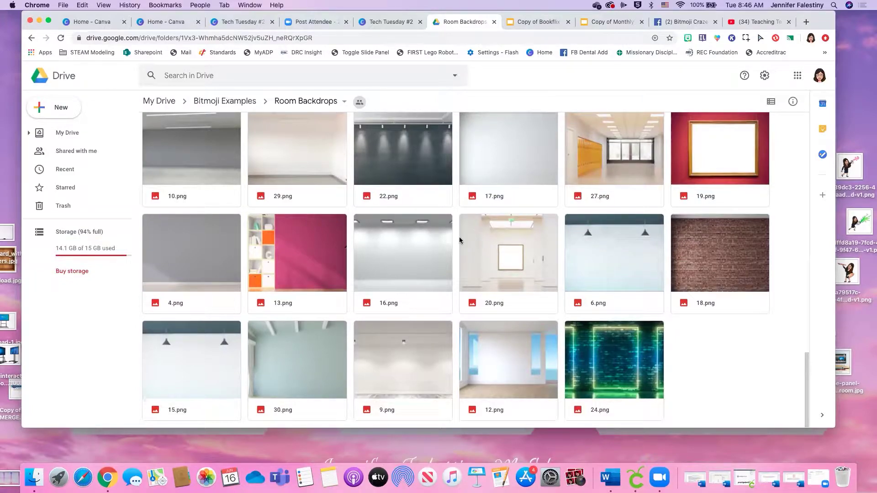
pyautogui.scroll(-5, 482, 246)
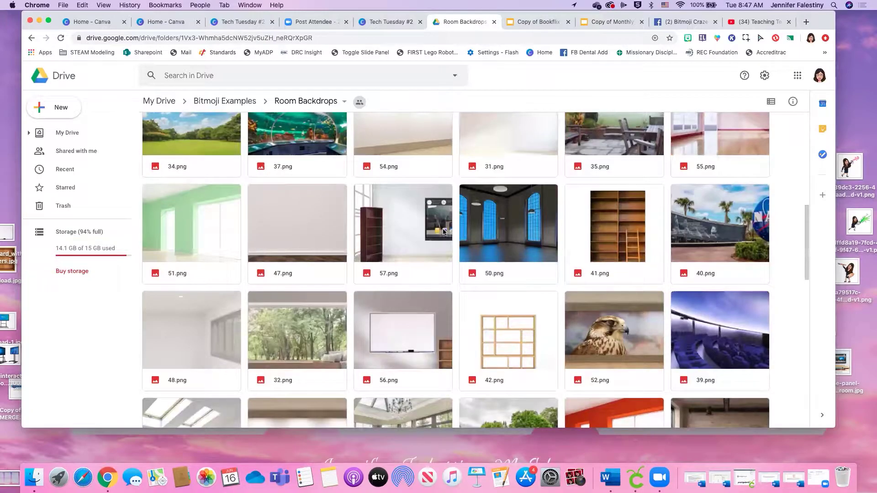
pyautogui.scroll(1, 466, 234)
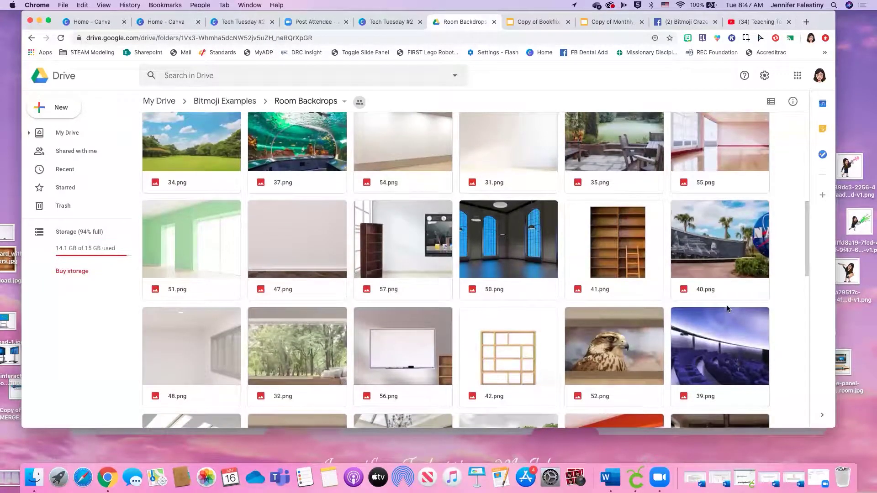
pyautogui.scroll(3, 697, 278)
pyautogui.scroll(2, 680, 272)
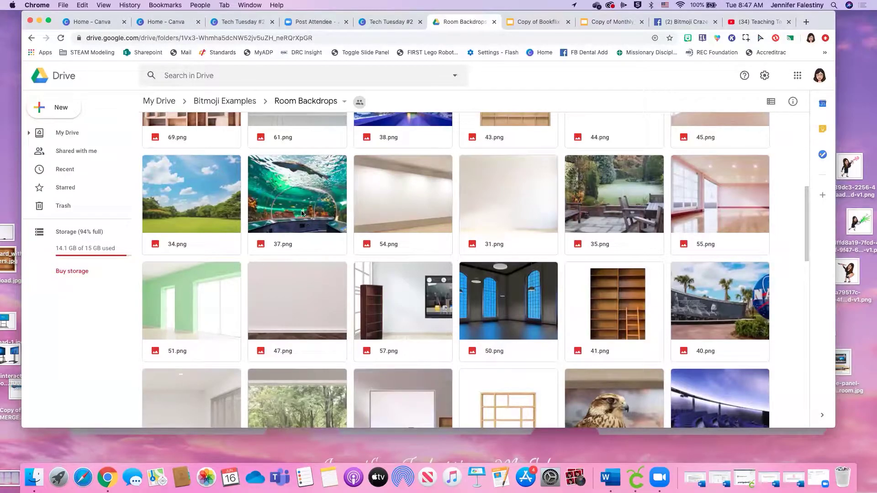
pyautogui.scroll(-5, 685, 337)
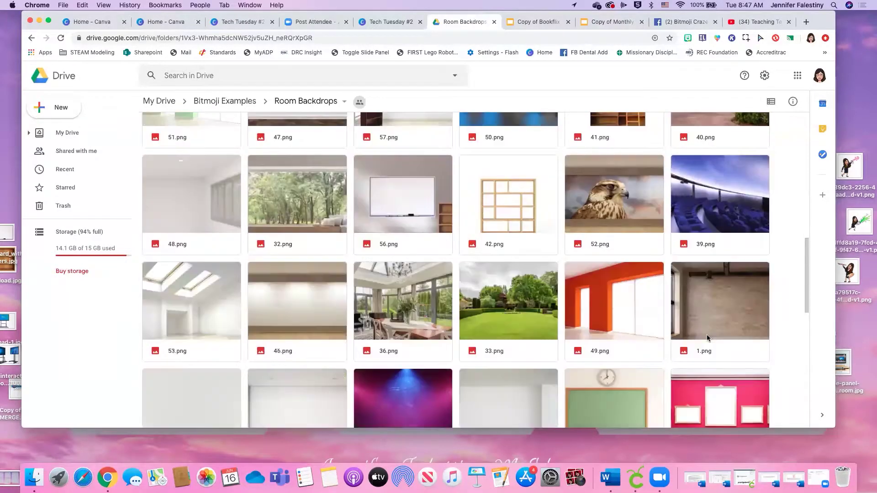
pyautogui.scroll(2, 716, 203)
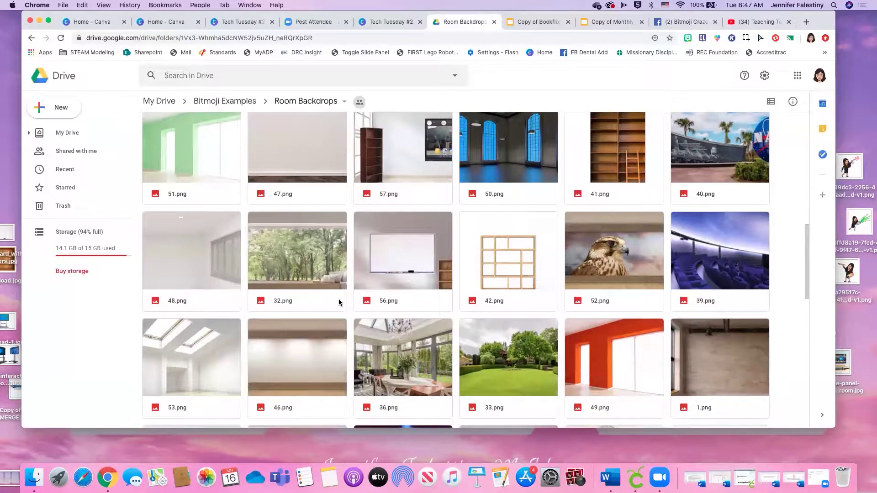
pyautogui.scroll(1, 352, 300)
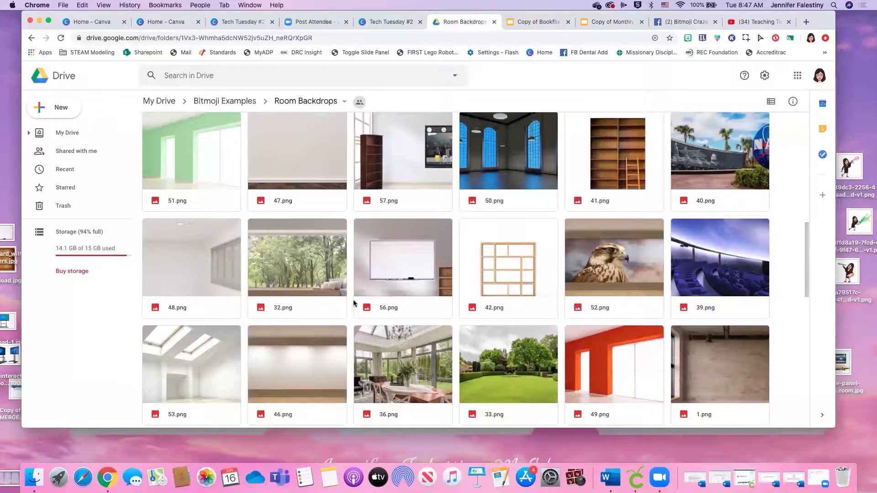
pyautogui.scroll(10, 376, 296)
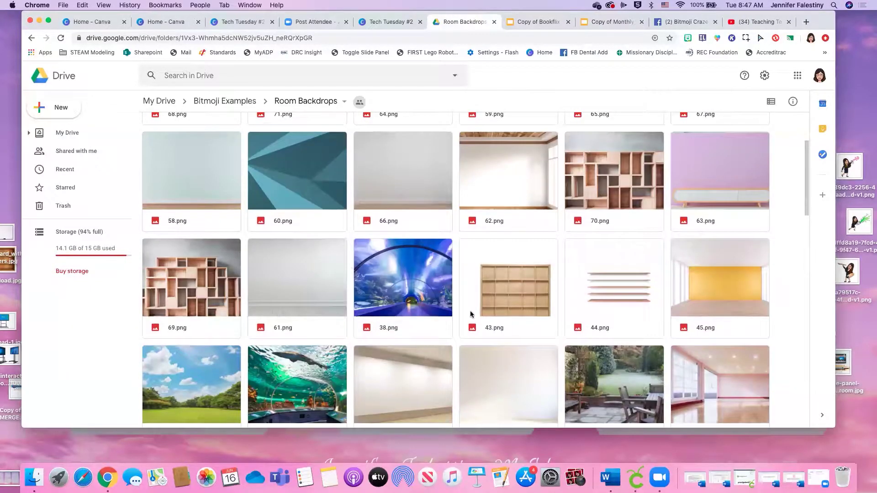
pyautogui.scroll(5, 593, 336)
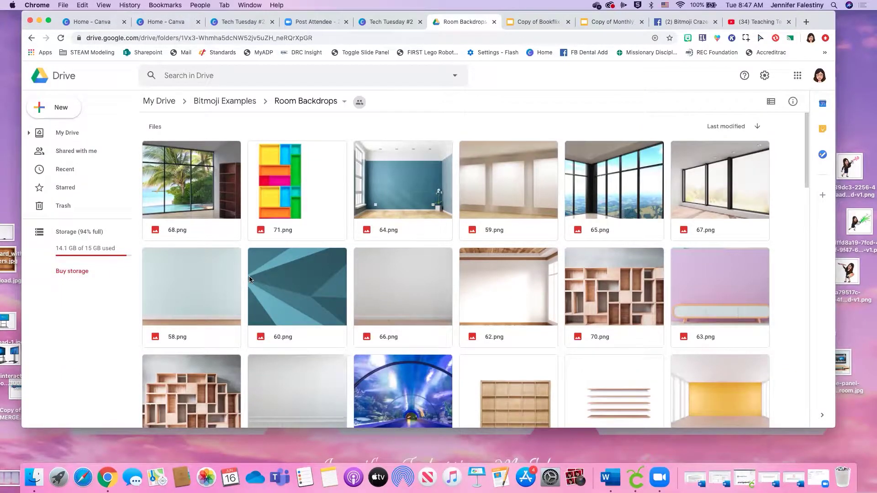
# Scroll down through the Room Backdrops PNG images
pyautogui.scroll(-3, 250, 279)
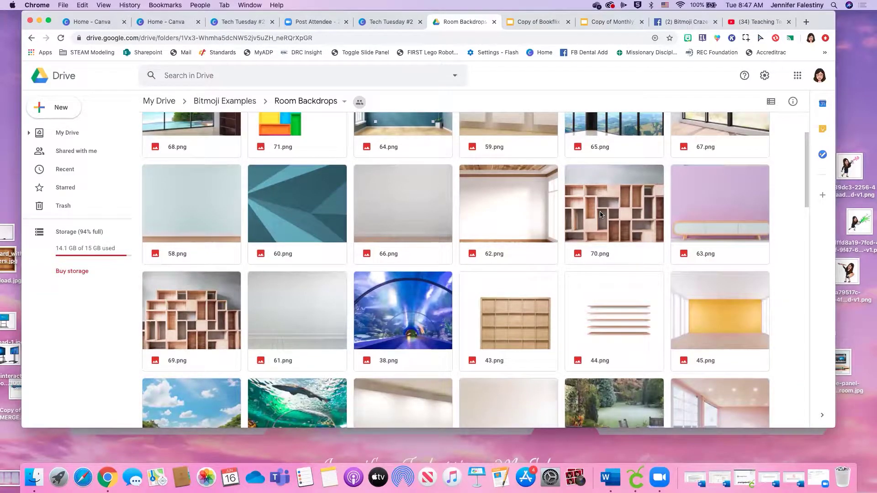
pyautogui.scroll(-1, 544, 270)
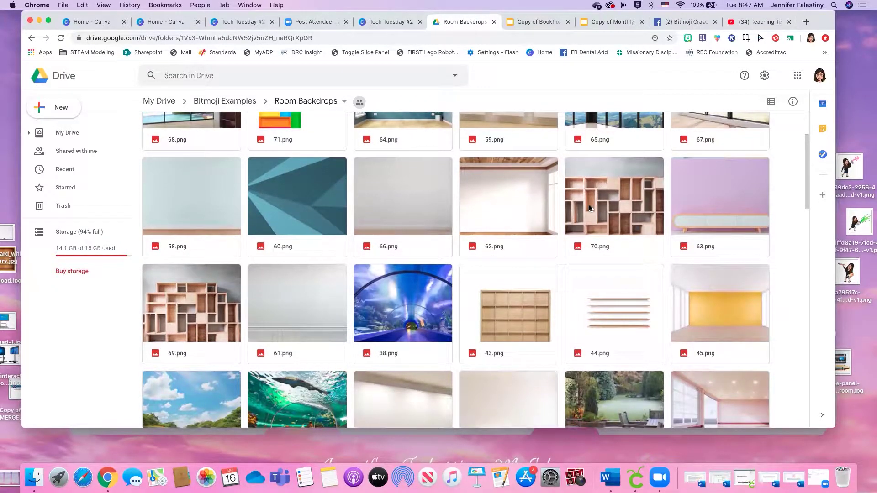
pyautogui.scroll(-10, 594, 237)
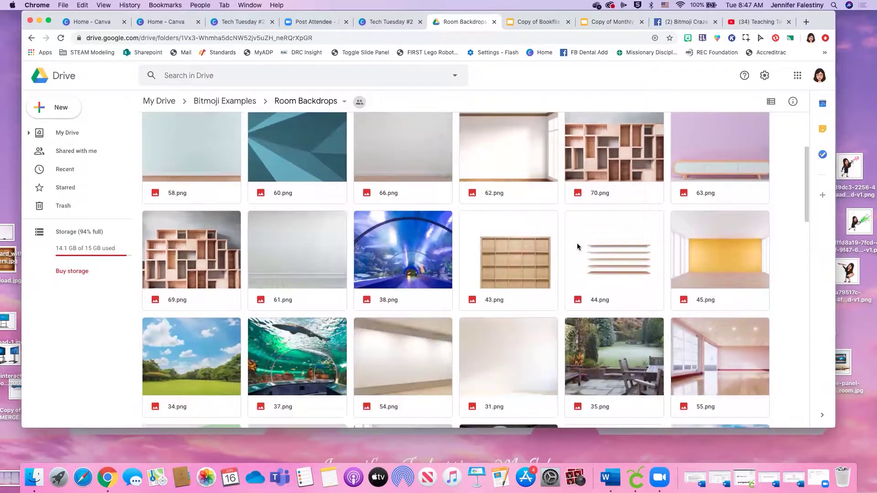
pyautogui.scroll(-3, 574, 246)
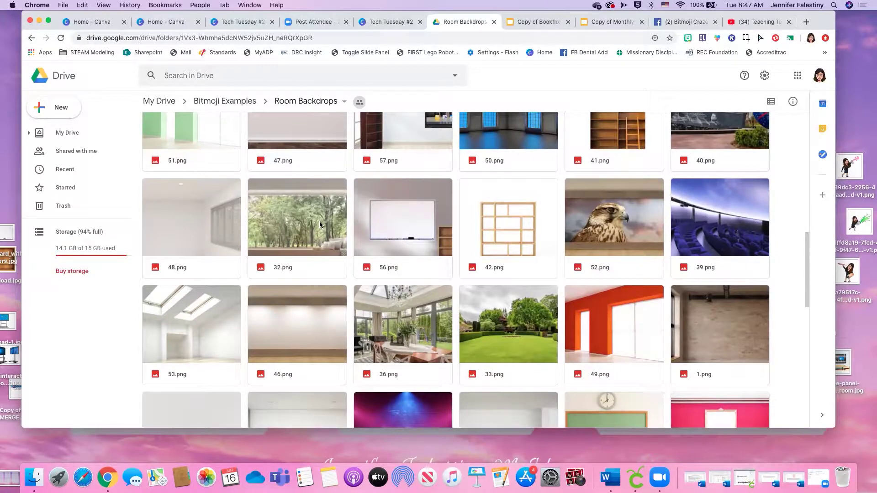
pyautogui.scroll(-3, 309, 231)
pyautogui.scroll(-3, 288, 225)
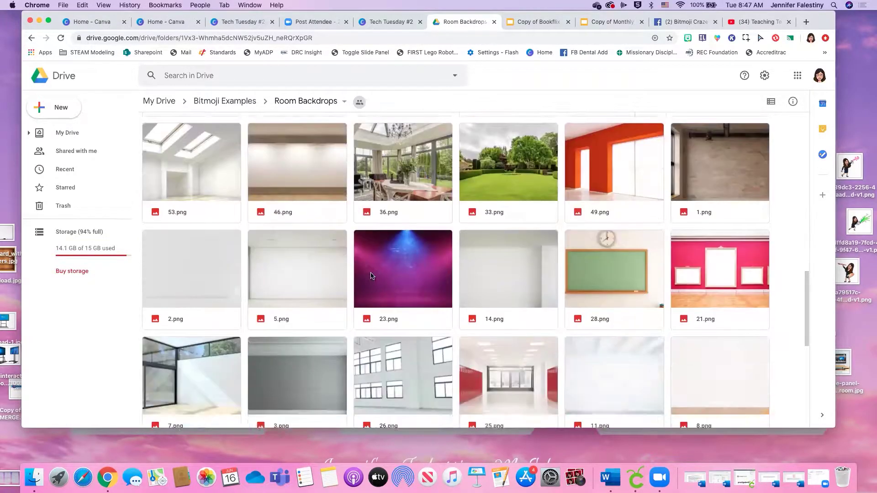
pyautogui.scroll(-2, 548, 358)
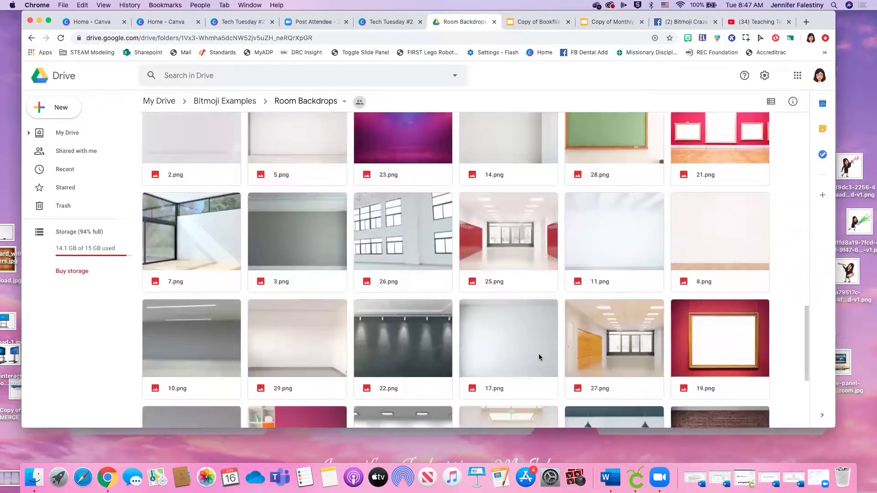
pyautogui.scroll(-4, 522, 350)
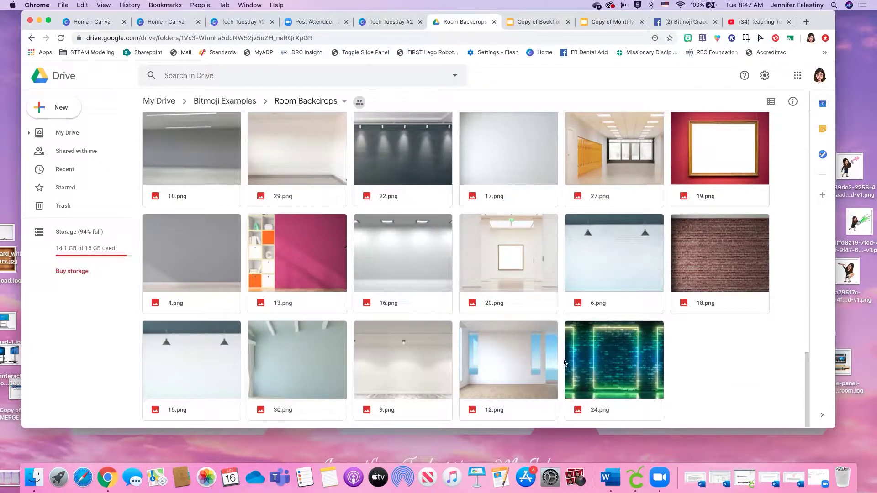
# Go back up to Bitmoji Examples, then open the Control Panel room from the Tech Tuesday #2 deck
pyautogui.click(388, 22)
pyautogui.click(464, 22)
pyautogui.click(29, 38)
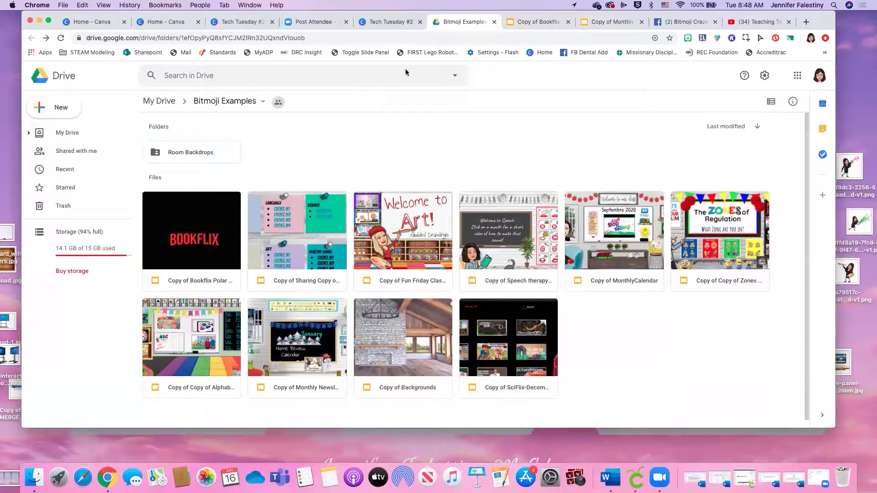
pyautogui.click(385, 23)
pyautogui.click(409, 287)
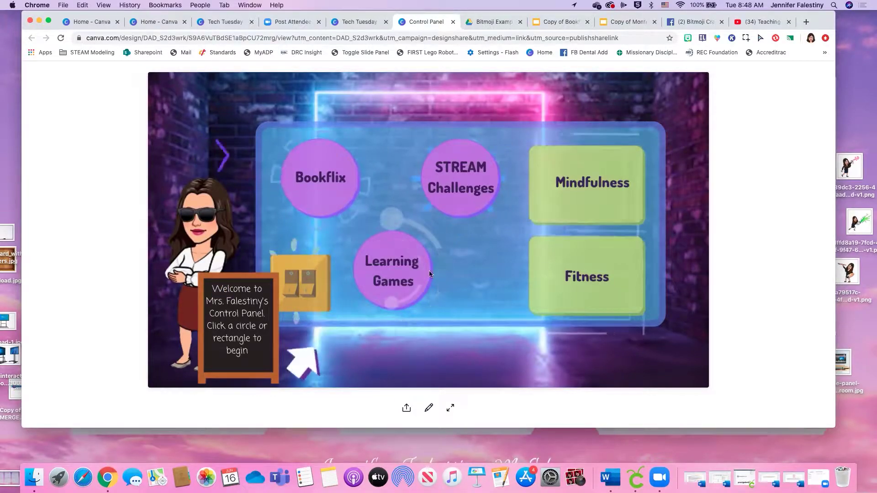
# Open the STREAM Challenges and Mindfulness rooms from the Control Panel
pyautogui.click(465, 182)
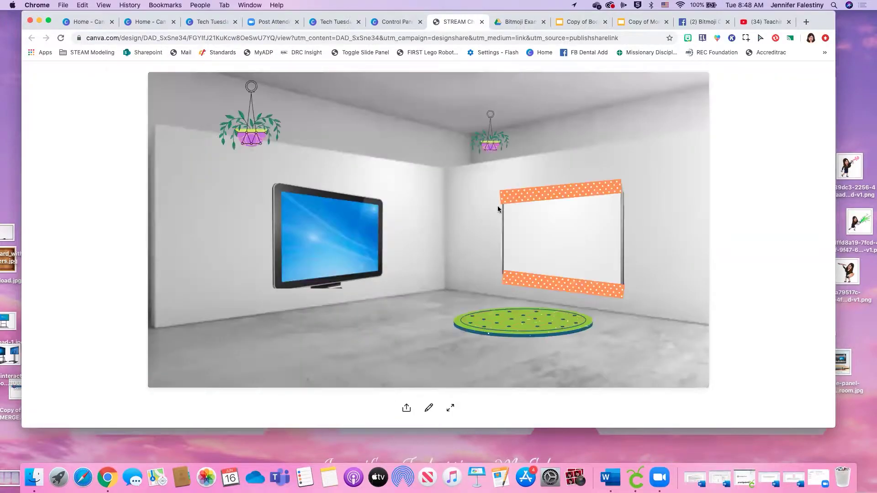
pyautogui.click(391, 22)
pyautogui.click(599, 181)
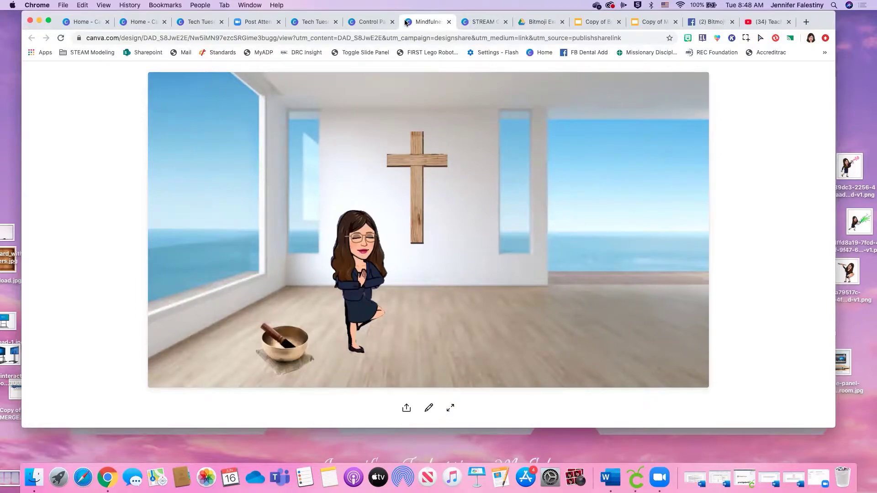
# Move between the Mindfulness and Control Panel rooms, then bring up Zoom's post-meeting page
pyautogui.click(358, 25)
pyautogui.click(426, 22)
pyautogui.click(363, 22)
pyautogui.click(248, 21)
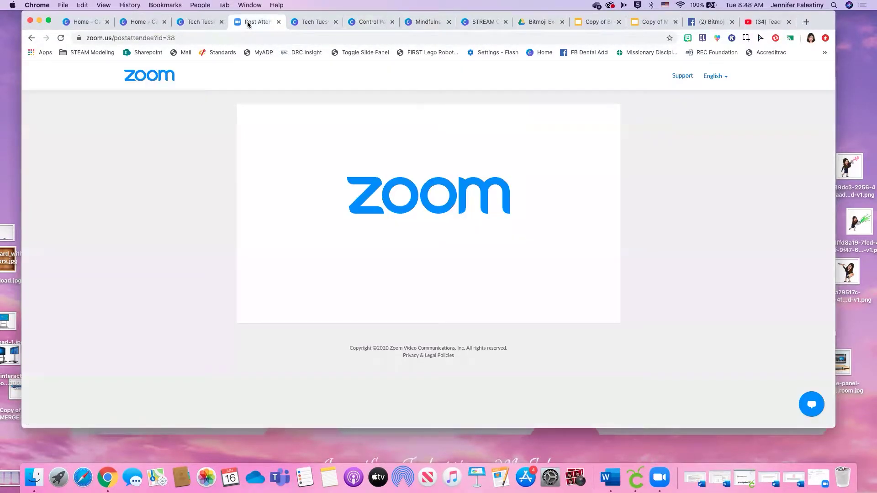
pyautogui.moveTo(2, 4)
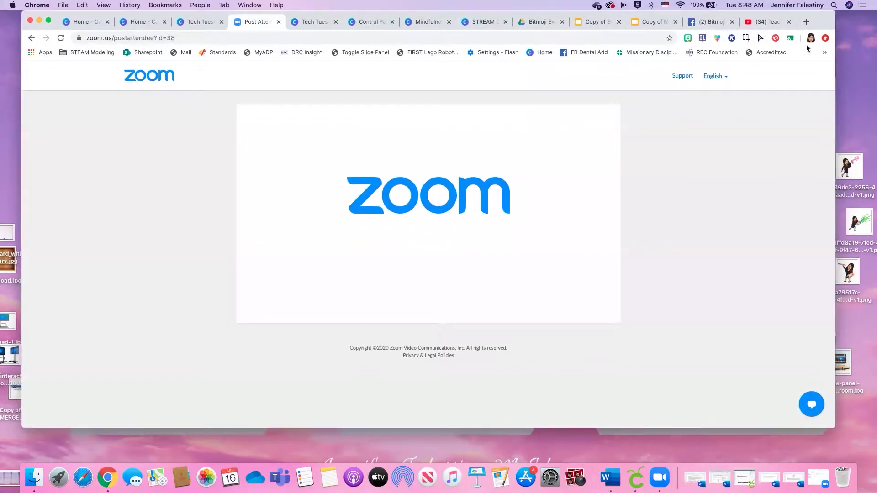
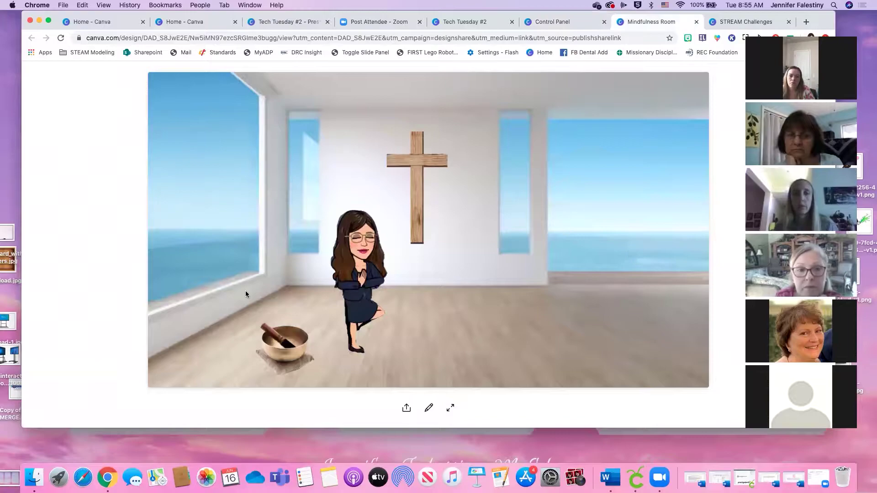
# Open the window's linked ocean sounds video, play it briefly, then pause it
pyautogui.click(612, 244)
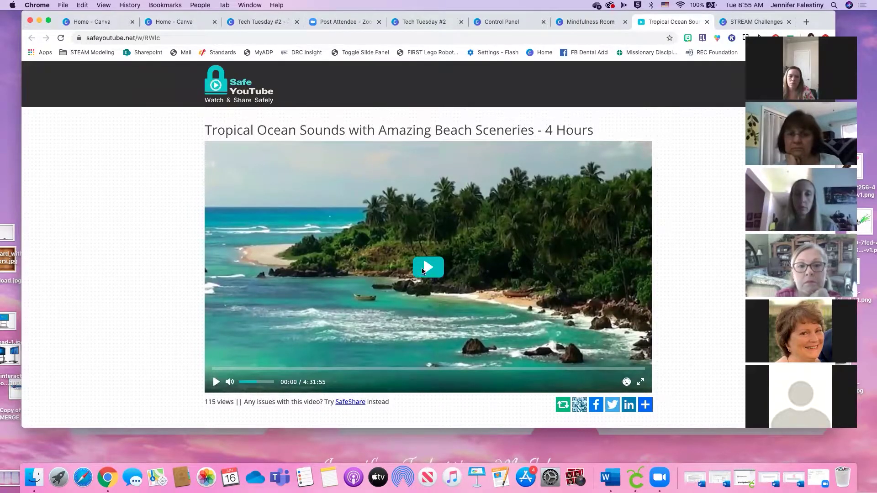
pyautogui.click(424, 270)
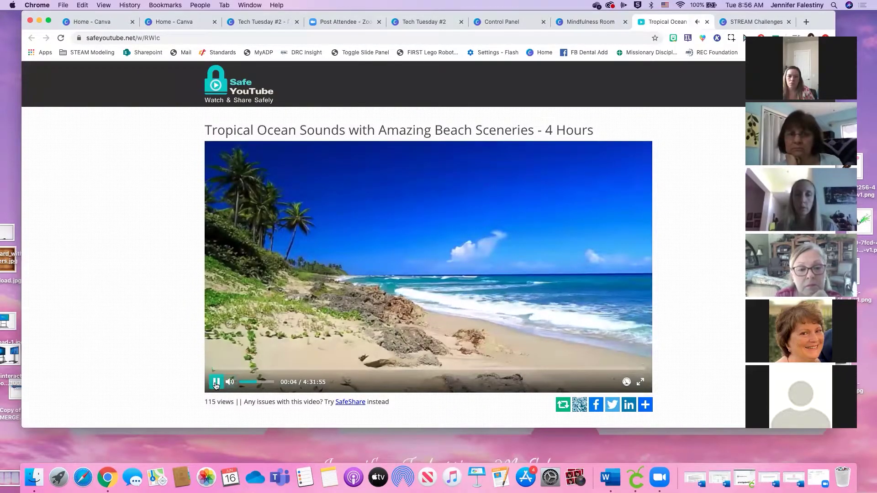
pyautogui.click(217, 383)
# Browse and close the cross's daily meditation page, then open the singing bowl's Tibetan music video
pyautogui.click(589, 22)
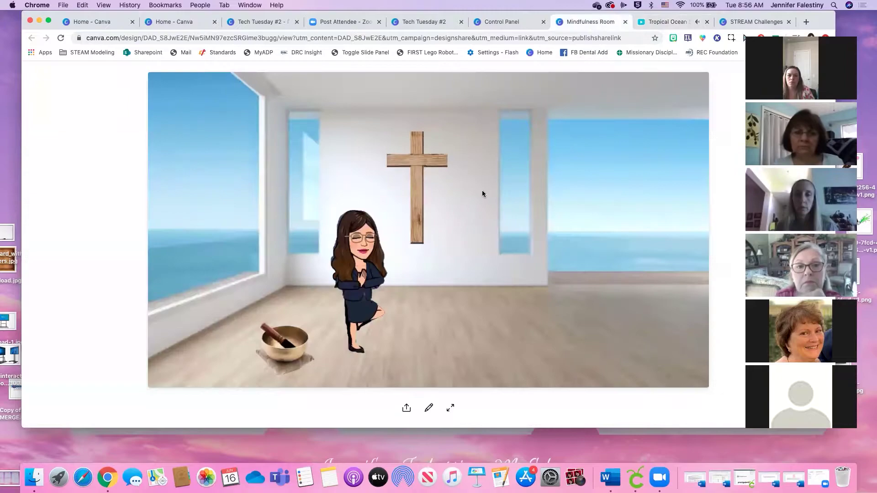
pyautogui.click(422, 183)
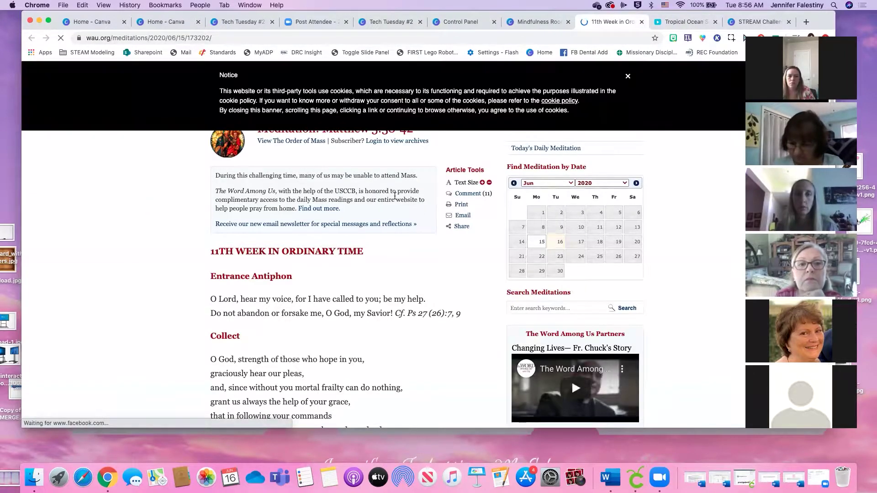
pyautogui.scroll(-1, 389, 214)
pyautogui.scroll(-5, 388, 214)
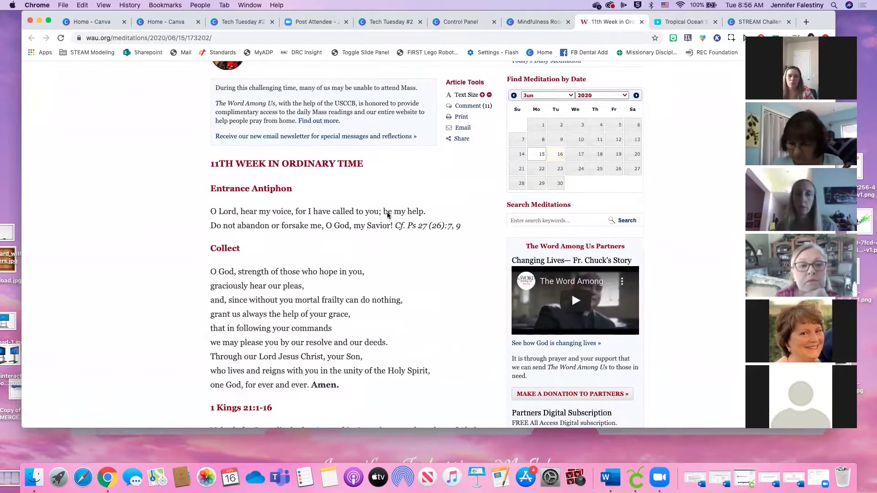
pyautogui.scroll(-1, 388, 215)
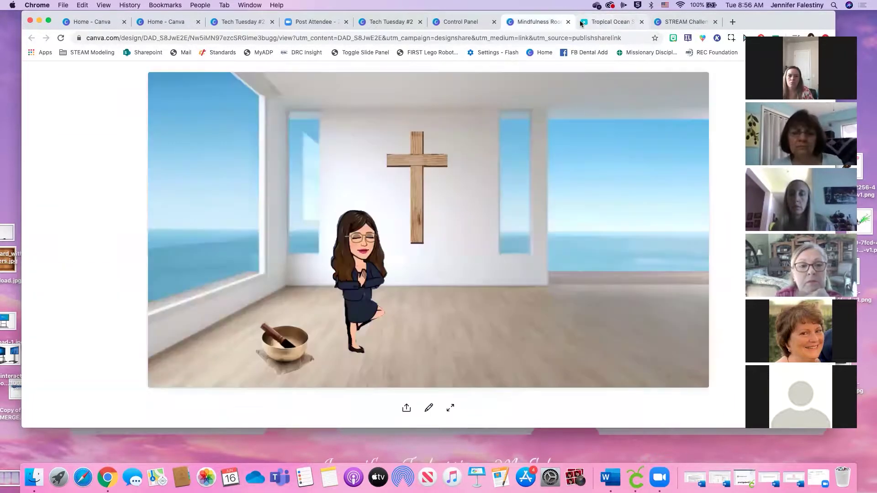
pyautogui.press('super+w')
pyautogui.click(272, 354)
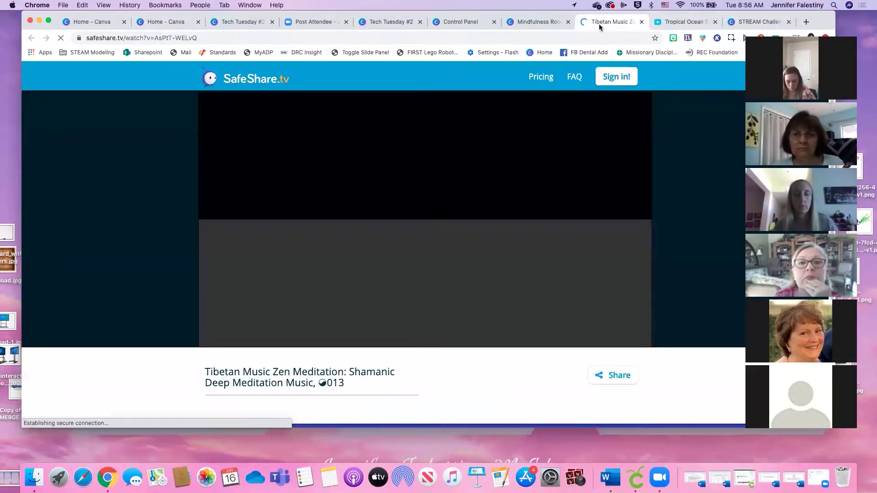
# Play and pause the Tibetan music video, then open and pause the bitmoji's linked yoga video
pyautogui.click(425, 221)
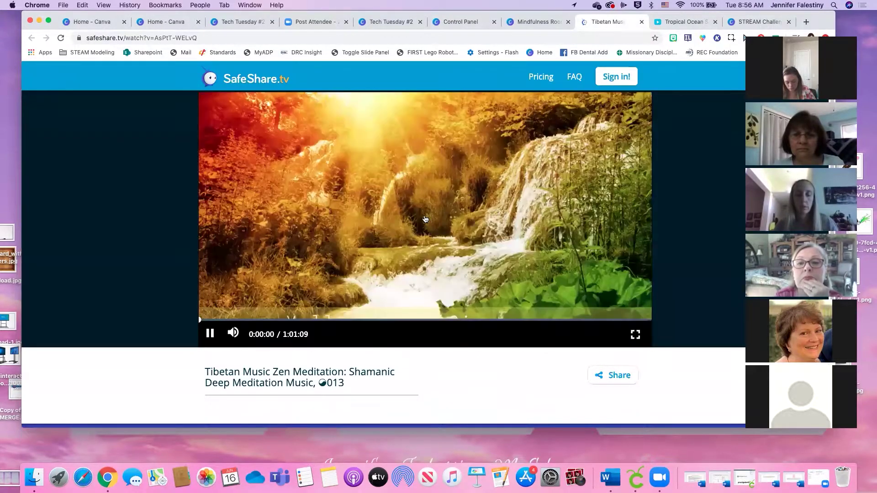
pyautogui.click(425, 222)
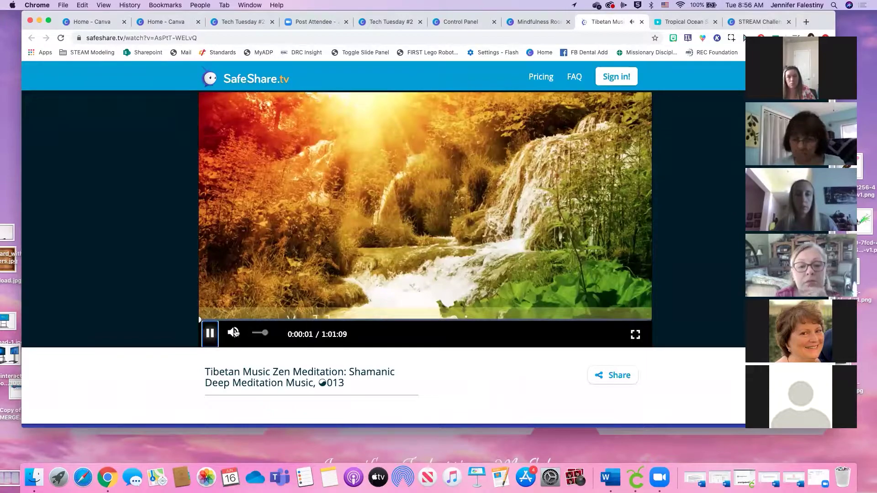
pyautogui.click(211, 339)
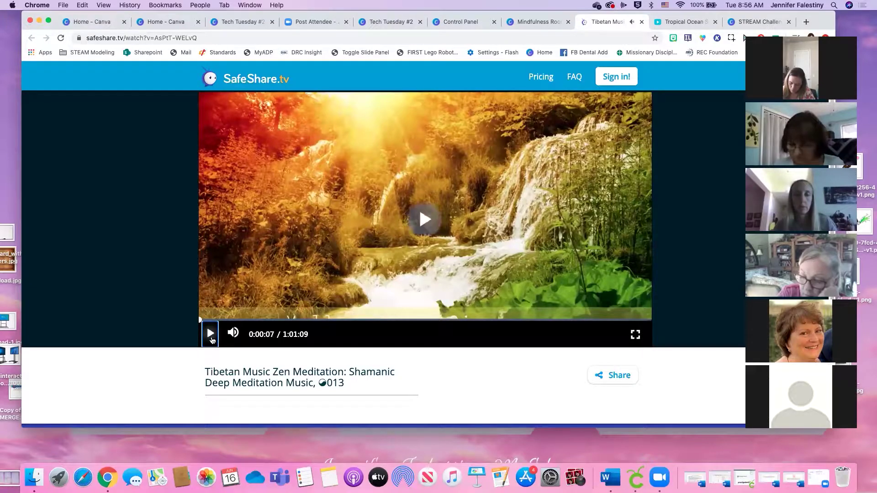
pyautogui.click(537, 19)
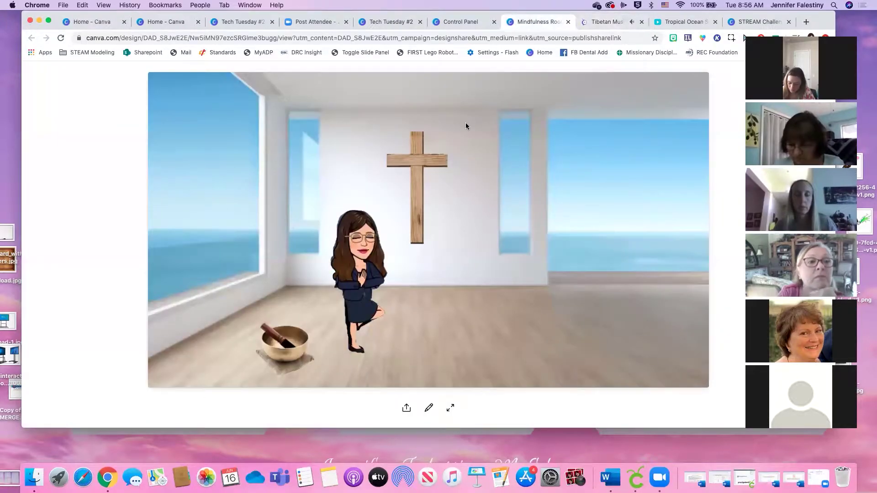
pyautogui.click(362, 285)
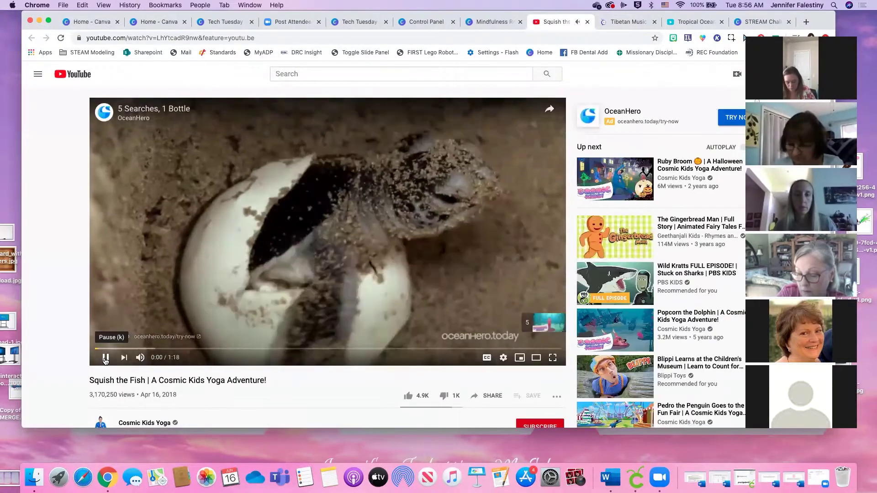
pyautogui.click(106, 362)
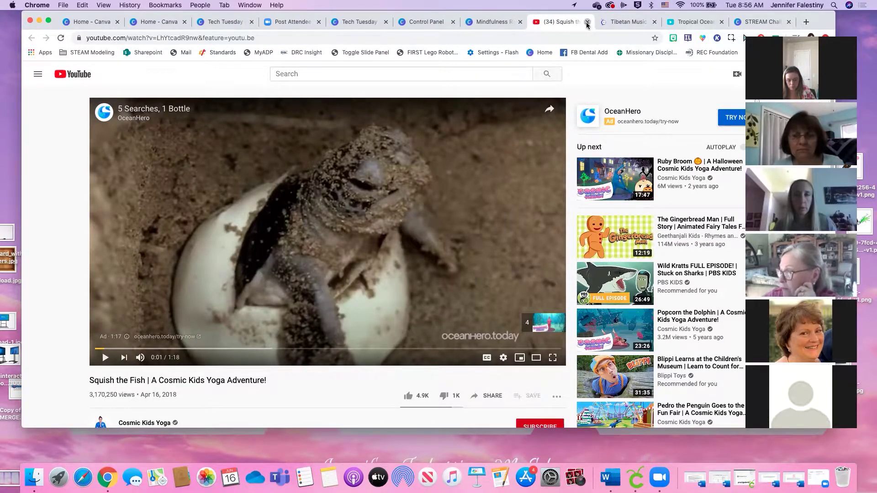
# Close the YouTube, Tibetan music and tropical ocean tabs, returning to the Control Panel design
pyautogui.click(587, 22)
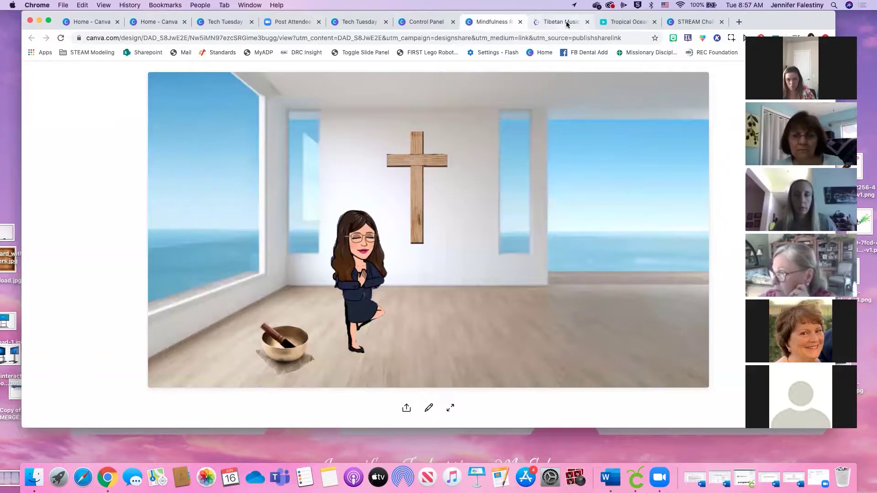
pyautogui.click(566, 22)
pyautogui.click(587, 22)
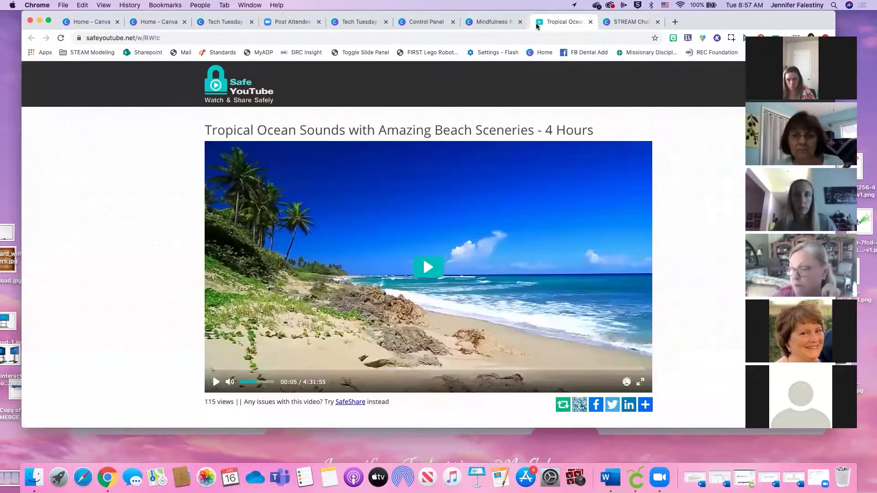
pyautogui.click(489, 18)
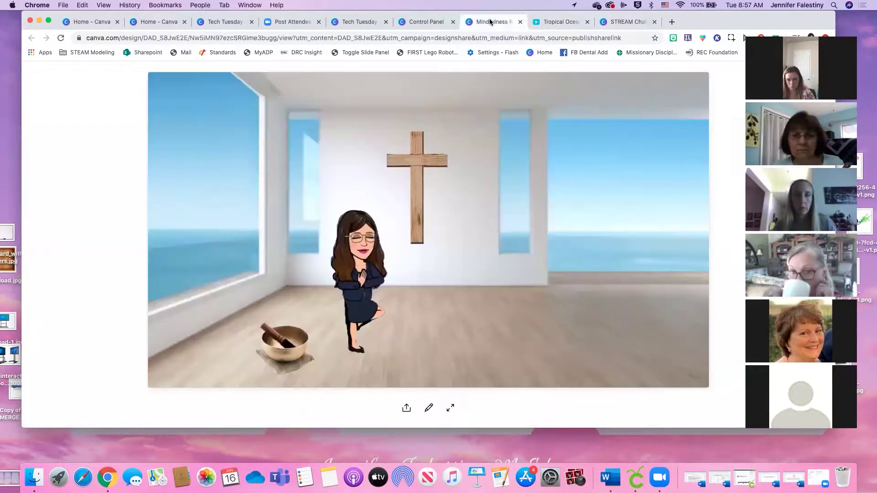
pyautogui.click(558, 26)
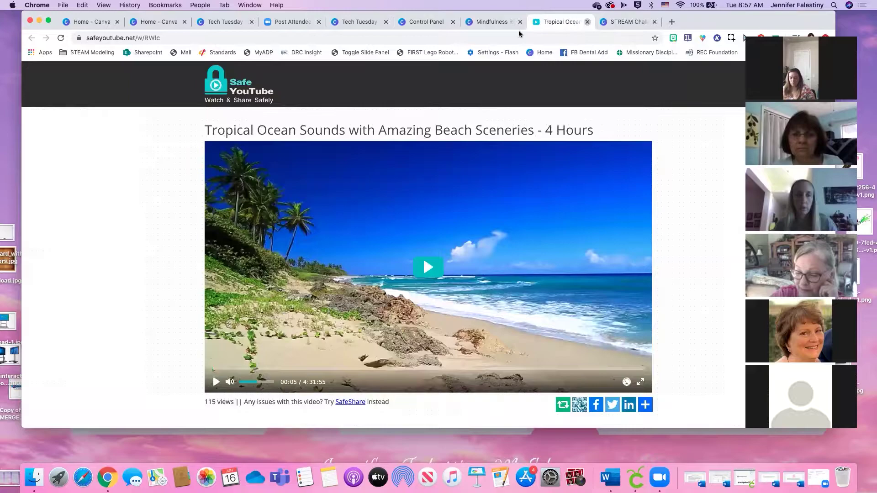
pyautogui.press('cmd+w')
pyautogui.click(424, 22)
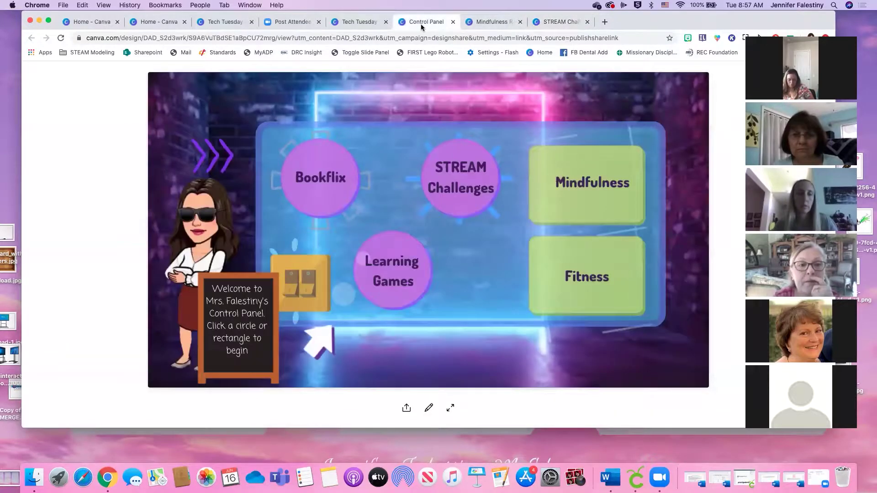
# Switch to the Tech Tuesday #2 deck and advance two slides to the Bitmoji and Chrome slide
pyautogui.click(357, 23)
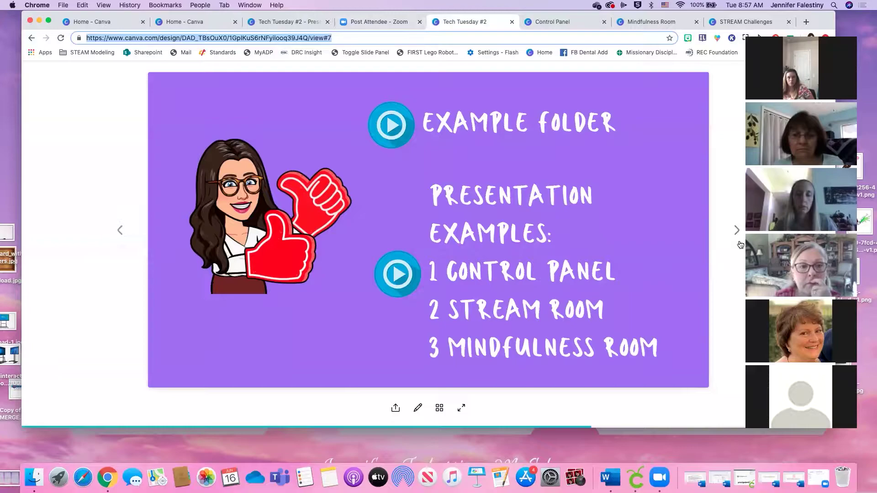
pyautogui.click(735, 231)
pyautogui.click(734, 232)
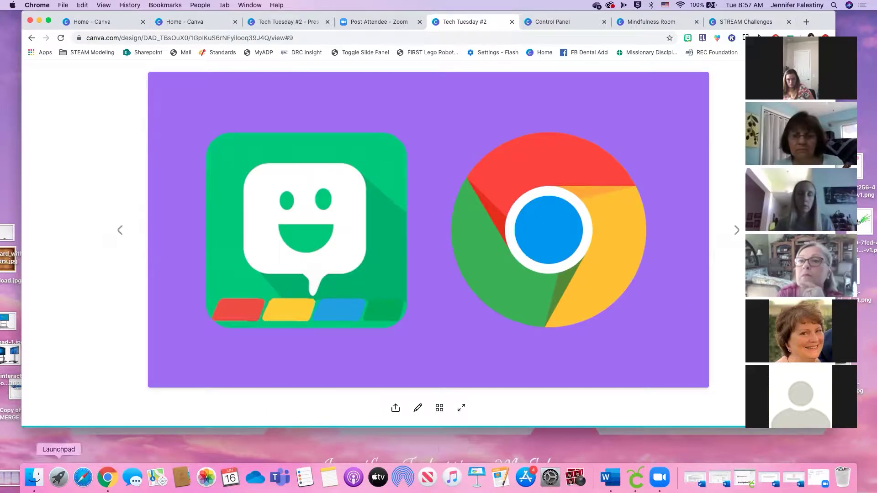
pyautogui.click(34, 477)
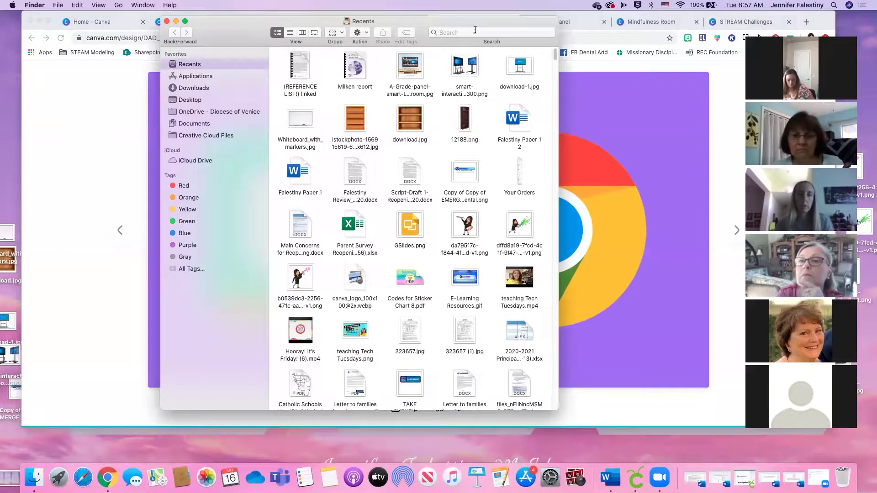
# Search Finder for 'apowerm', then start ApowerMirror from the Applications folder
pyautogui.click(462, 32)
pyautogui.write('apowermirror')
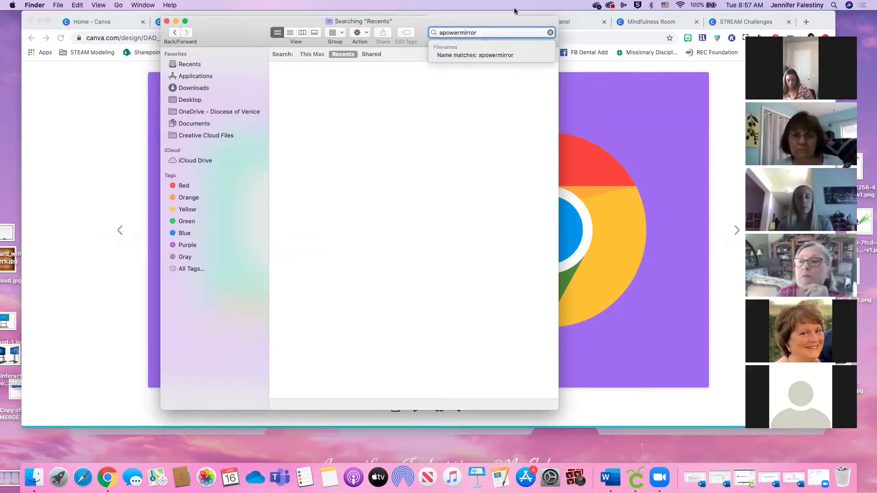
pyautogui.click(550, 33)
pyautogui.click(551, 32)
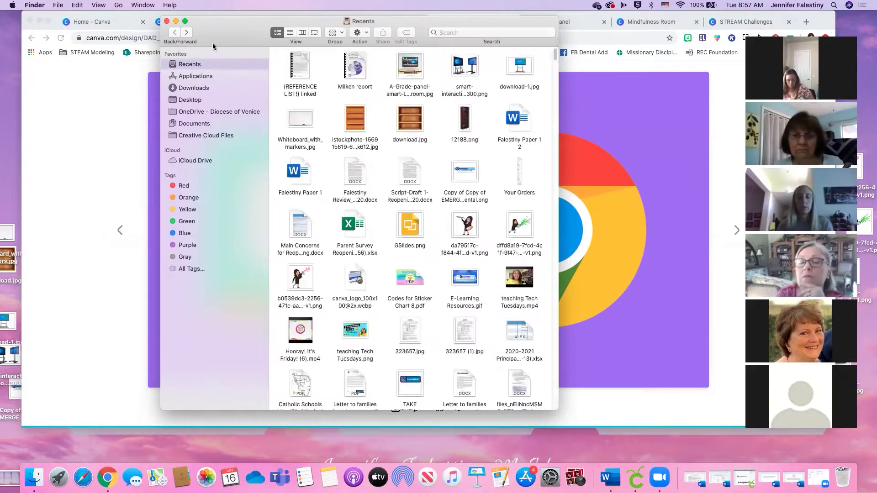
pyautogui.click(207, 77)
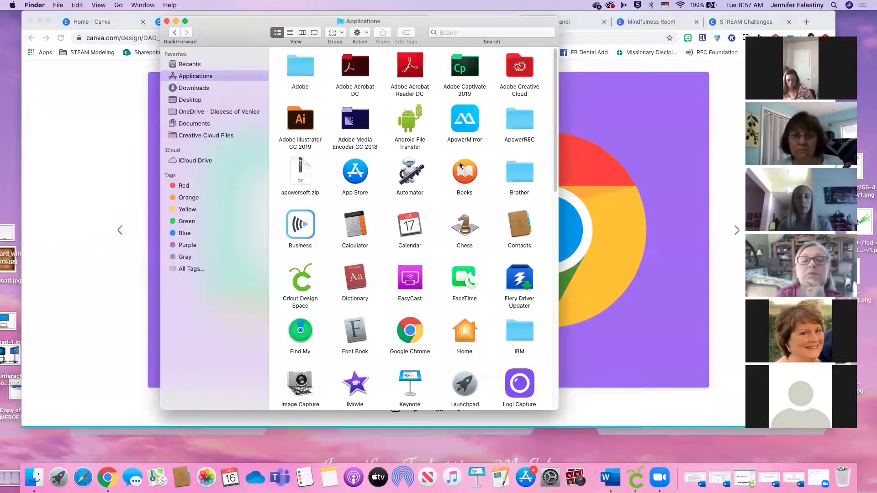
pyautogui.doubleClick(466, 126)
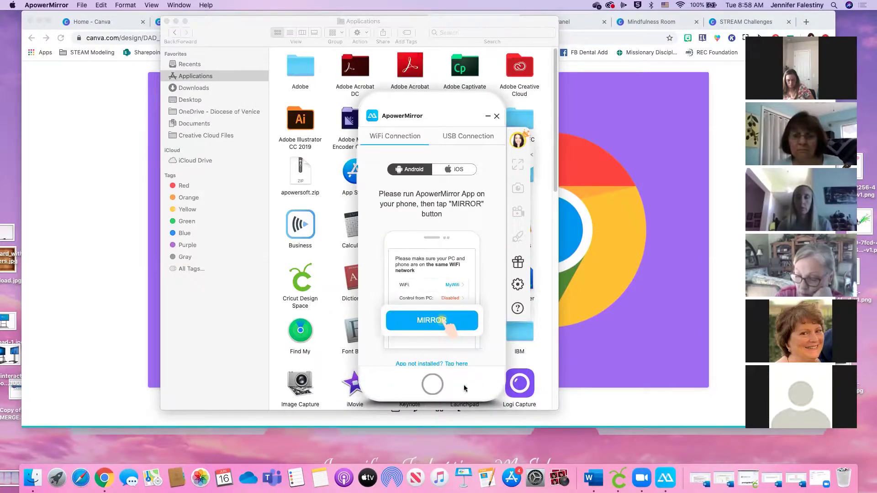
# Drag the ApowerMirror WiFi Connection window to the right side of the screen
pyautogui.moveTo(442, 110); pyautogui.dragTo(615, 59)
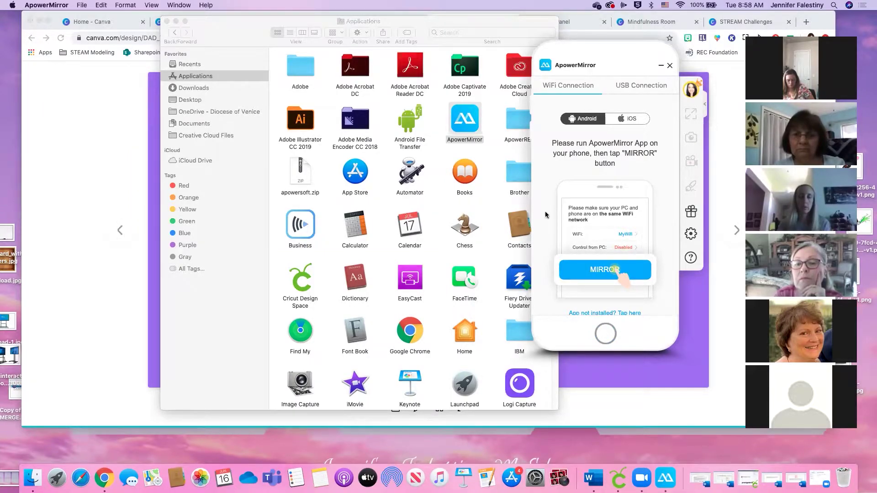
# Search Finder for 'ipevo', launch IPEVO Visualizer, and later minimize its camera window
pyautogui.click(494, 36)
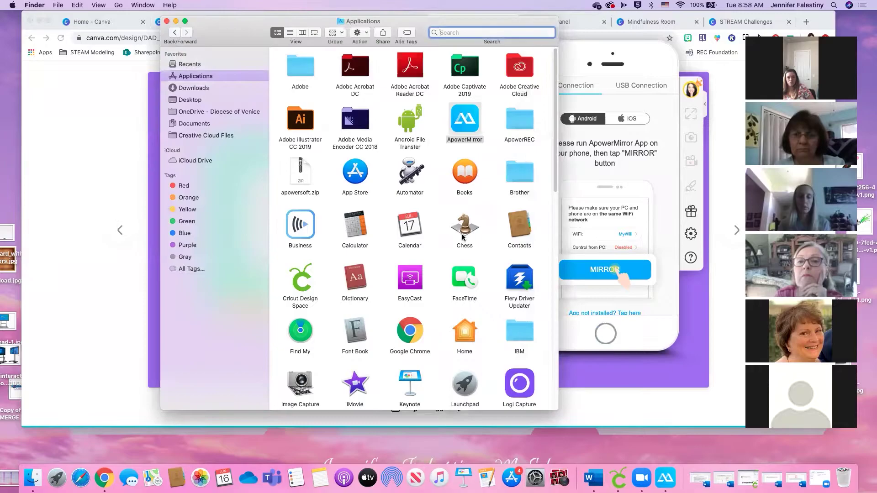
pyautogui.scroll(-5, 456, 238)
pyautogui.scroll(-10, 456, 238)
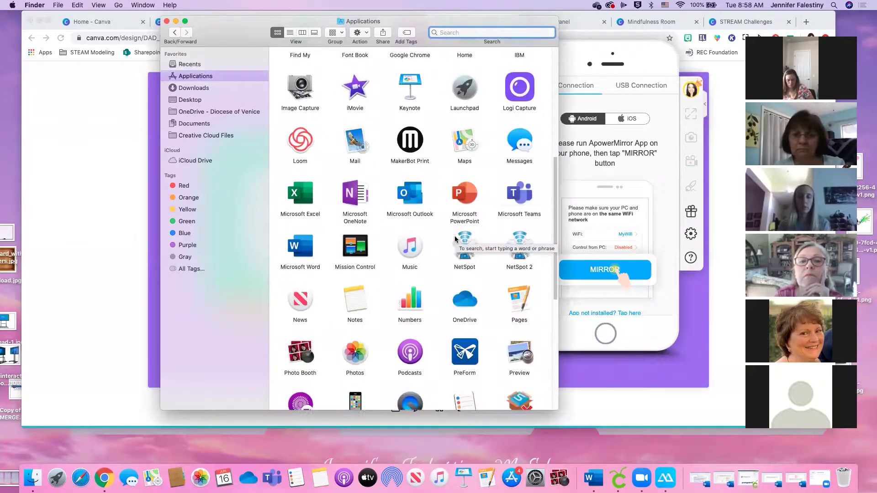
pyautogui.scroll(-4, 452, 239)
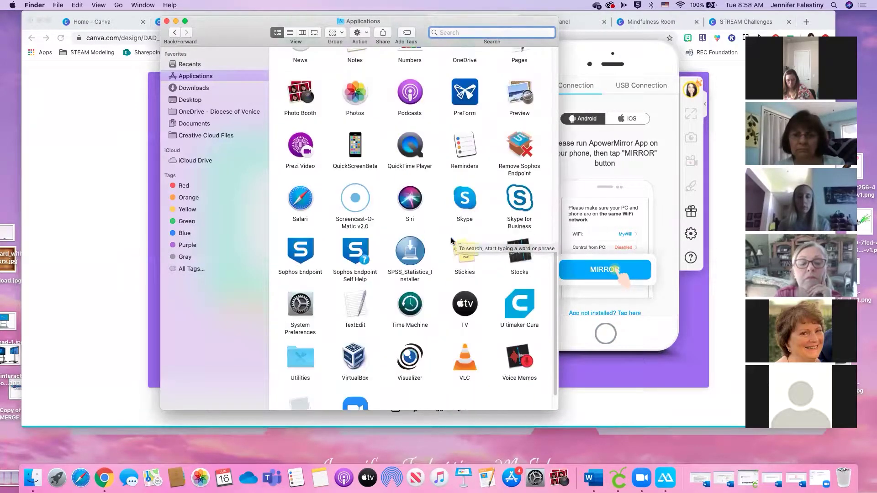
pyautogui.scroll(18, 451, 241)
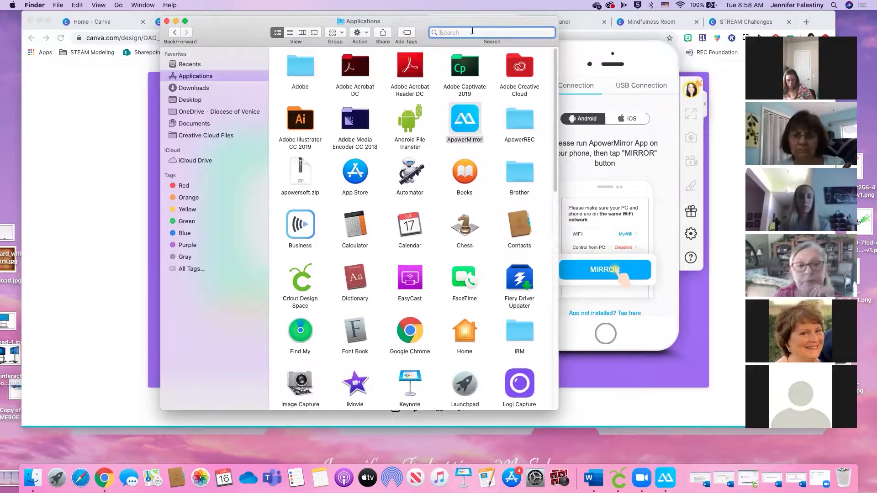
pyautogui.write('ipevo')
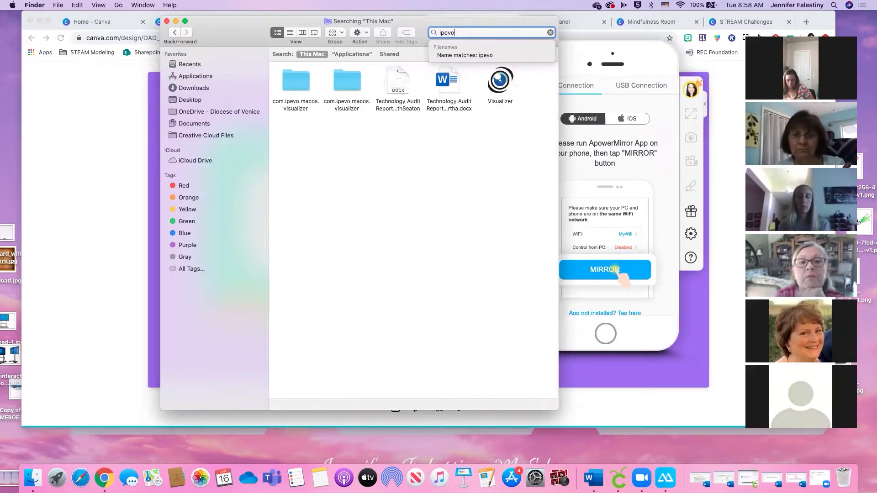
pyautogui.doubleClick(500, 81)
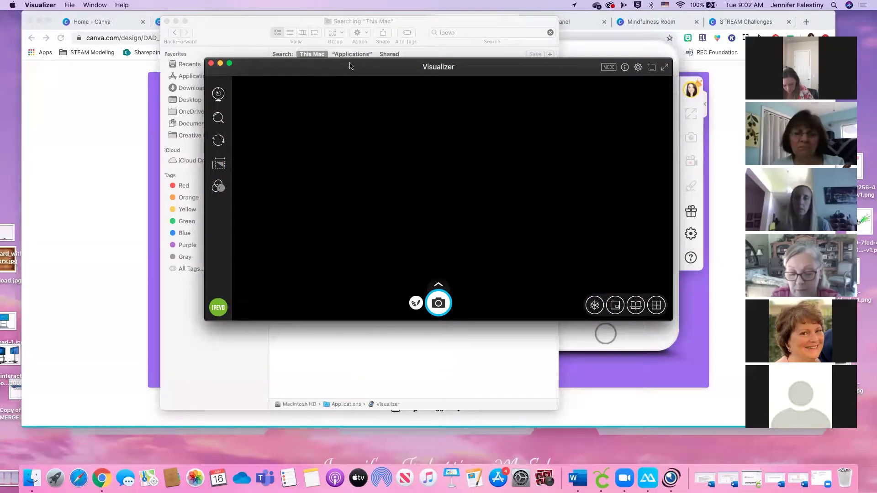
pyautogui.click(220, 63)
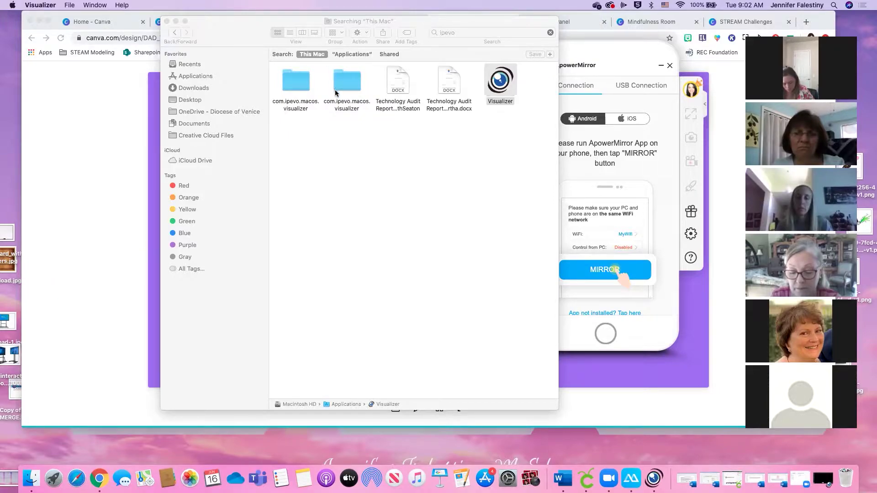
# Minimize Finder, close the ApowerMirror panel, and move Chrome toward the top-left
pyautogui.click(176, 20)
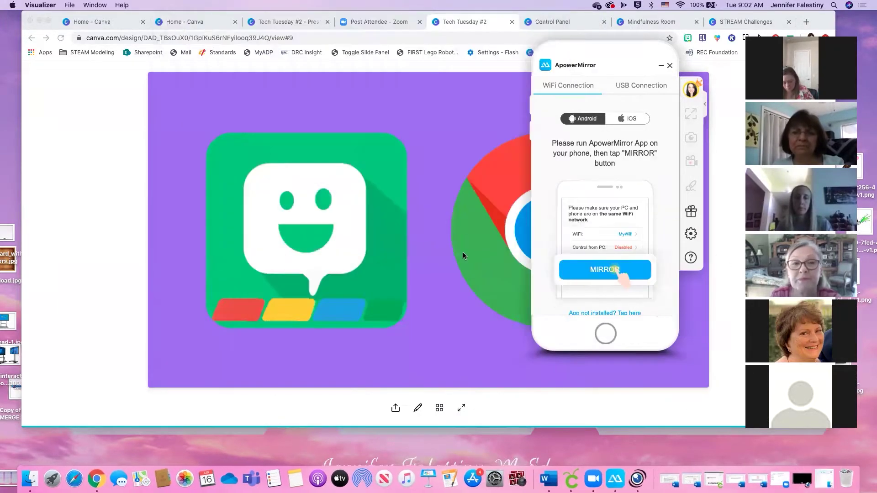
pyautogui.click(668, 66)
pyautogui.click(669, 66)
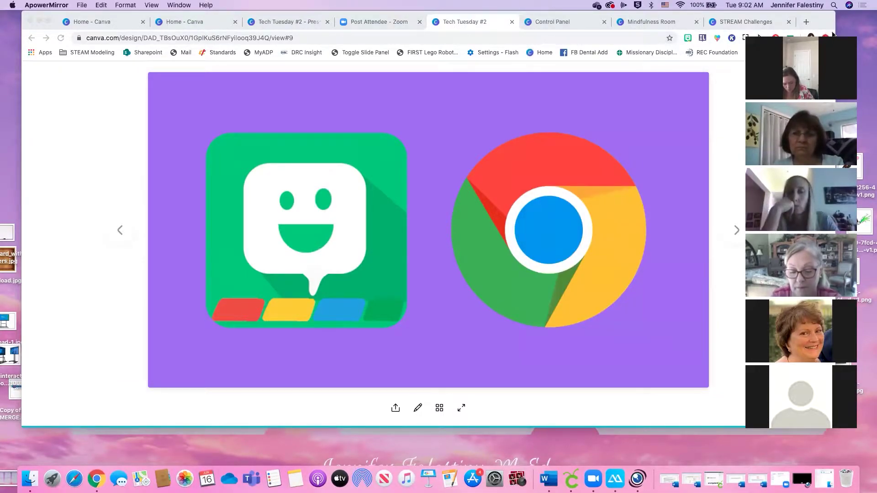
pyautogui.moveTo(808, 18); pyautogui.dragTo(692, 28)
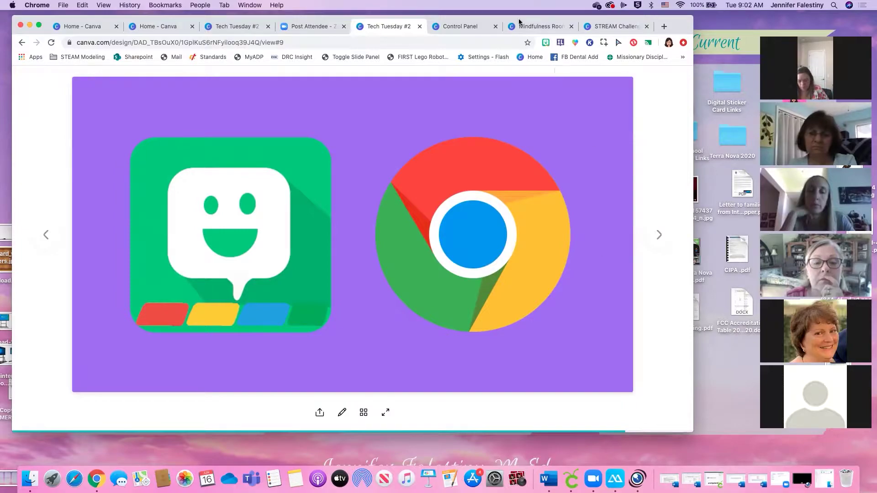
# Switch from the Control Panel design to the Mindfulness Room design
pyautogui.click(463, 26)
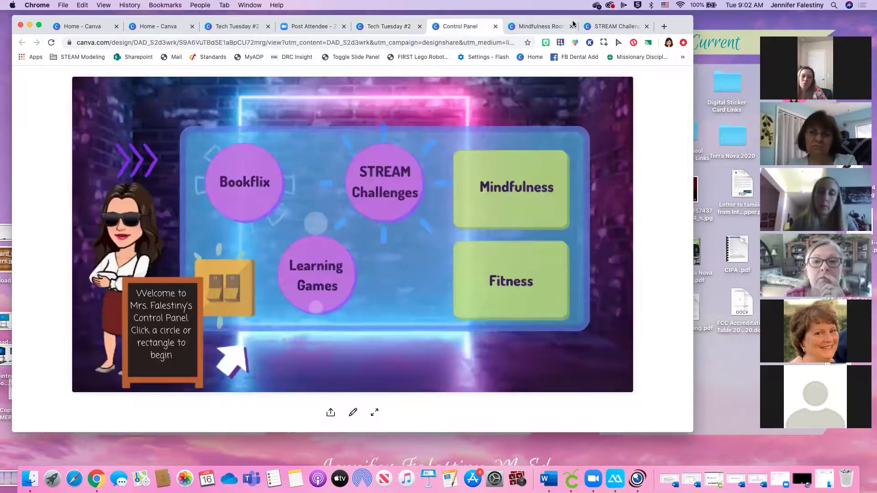
pyautogui.click(543, 26)
pyautogui.click(471, 42)
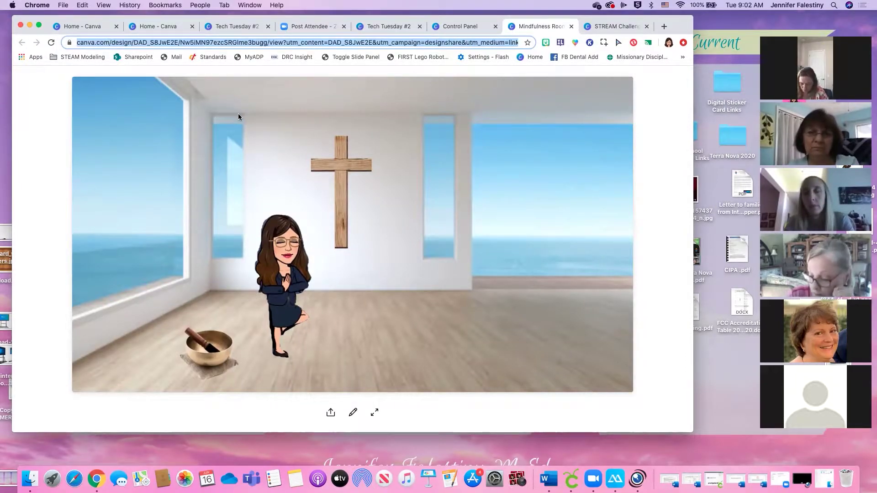
# Google 'chrome store' and open the Chrome Web Store extensions page
pyautogui.write('c')
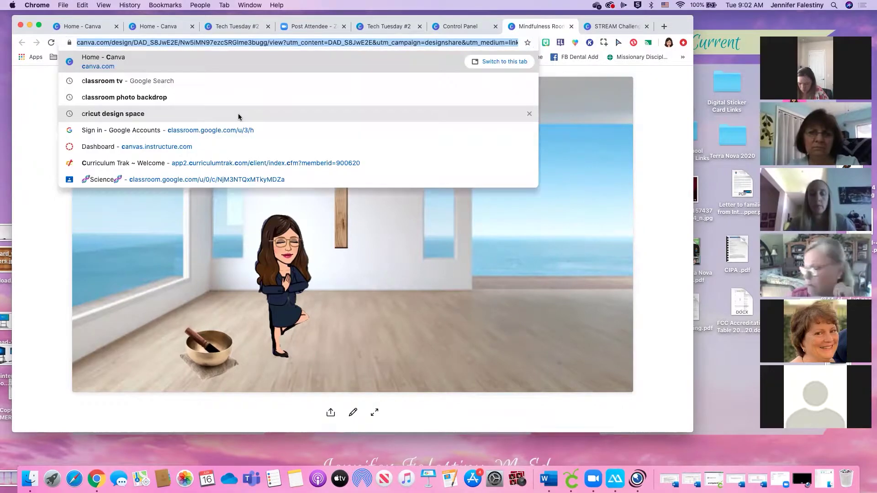
pyautogui.write('h')
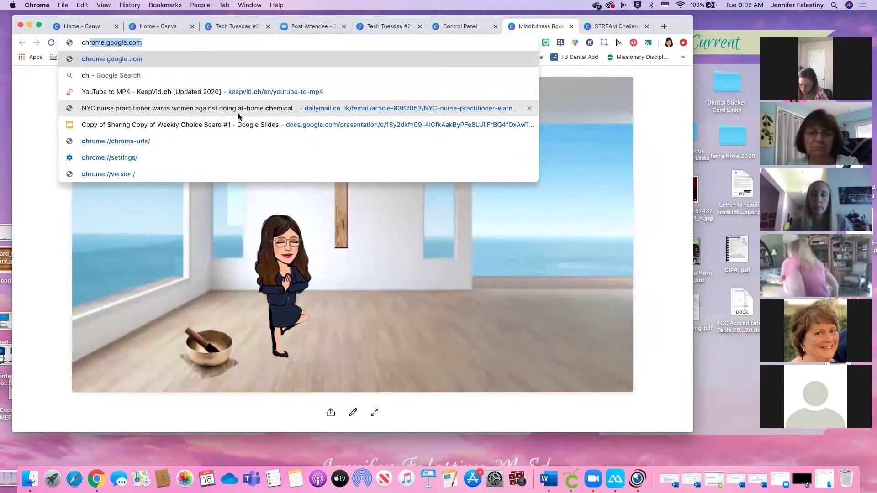
pyautogui.write('rome store')
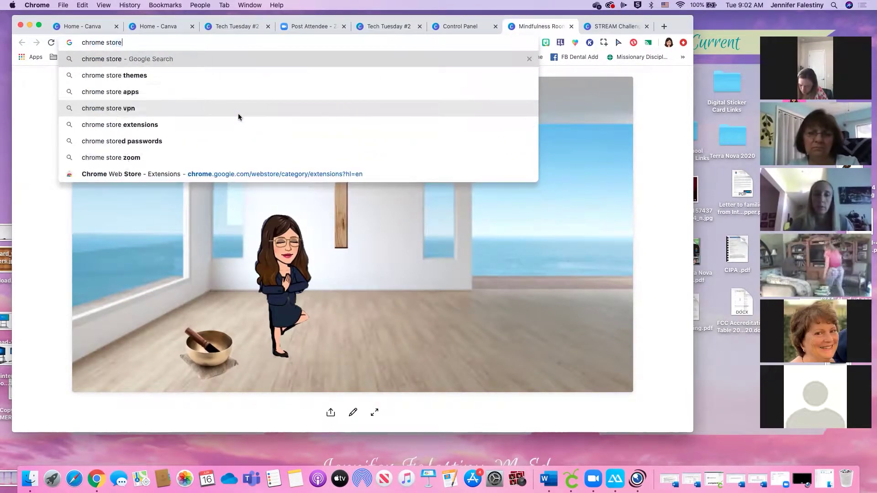
pyautogui.press('Return')
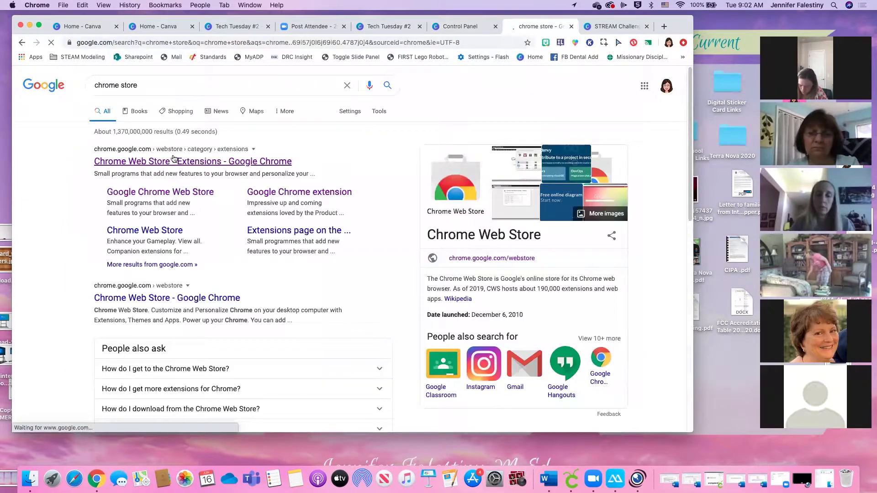
pyautogui.click(232, 163)
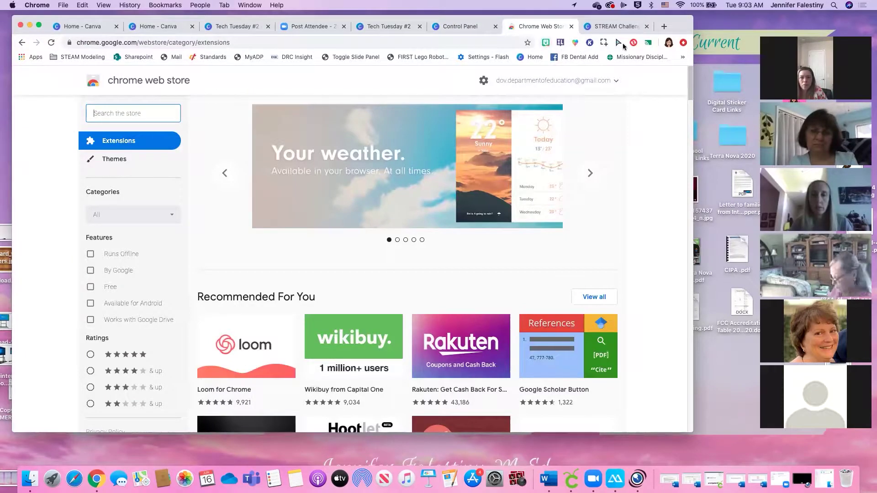
pyautogui.click(145, 117)
# Search the store for 'blitmoji' and open the Bitmoji extension's sticker picker
pyautogui.write('bl')
pyautogui.write('it')
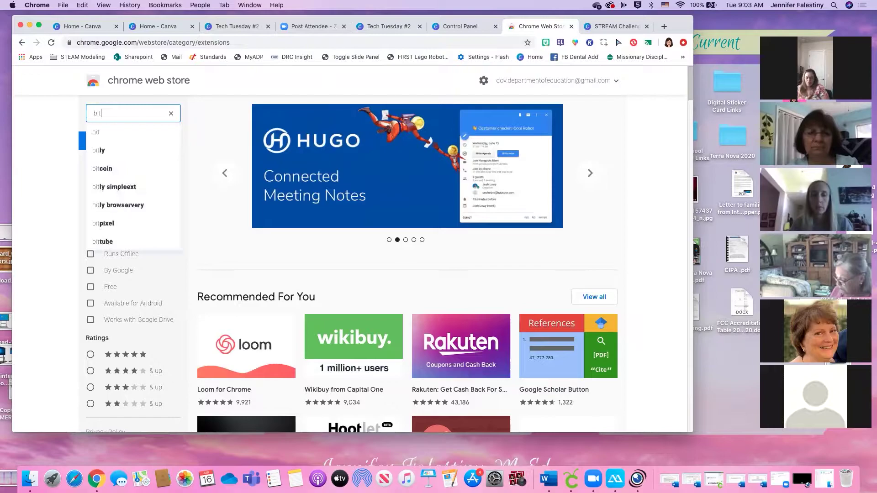
pyautogui.write('moji')
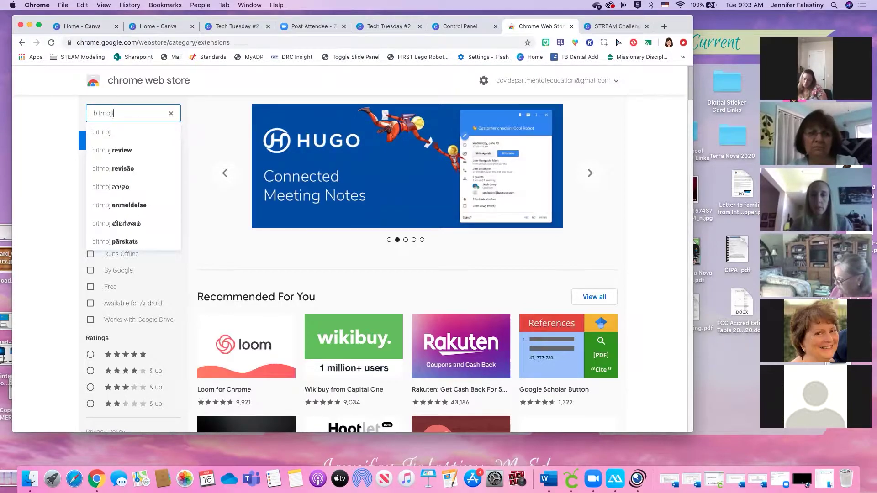
pyautogui.click(147, 128)
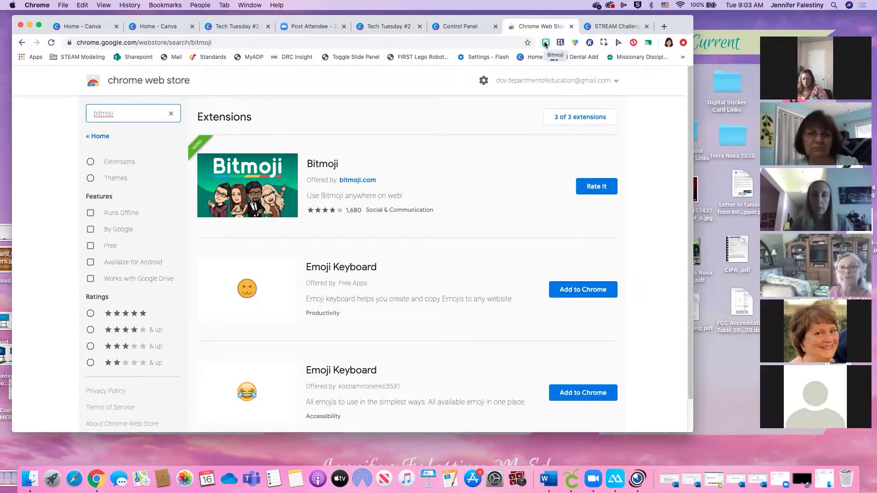
pyautogui.click(545, 43)
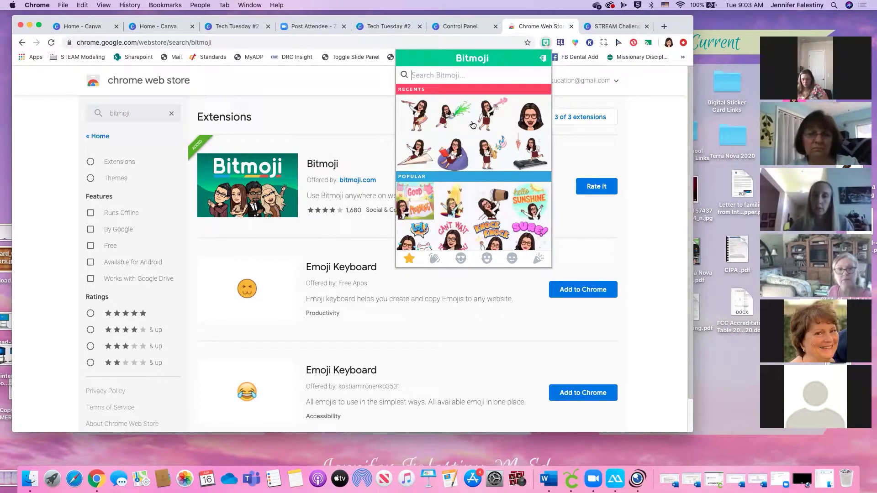
# Scroll through the Bitmoji sticker collection, then close the picker
pyautogui.scroll(-10, 472, 124)
pyautogui.scroll(10, 473, 125)
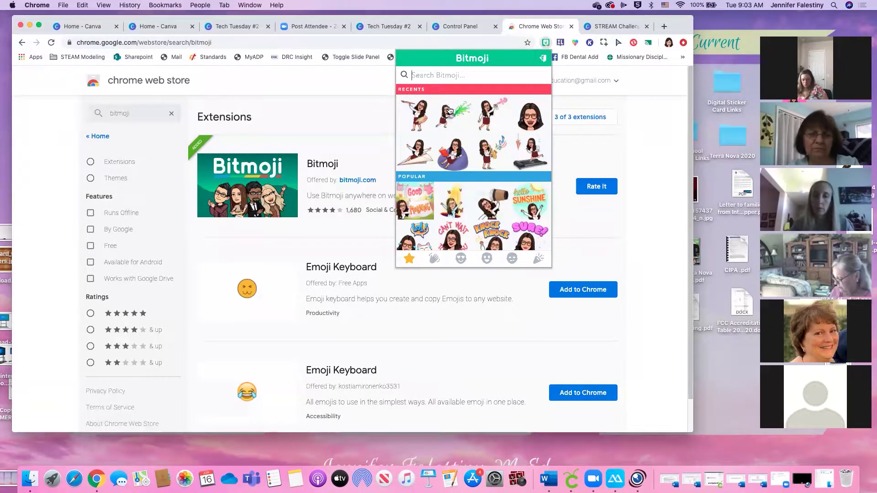
pyautogui.click(421, 74)
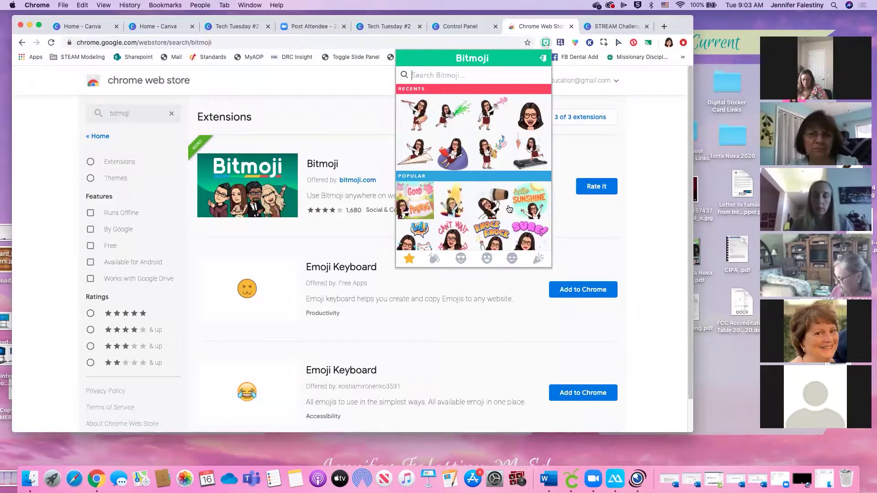
pyautogui.scroll(-3, 518, 214)
pyautogui.scroll(-1, 509, 209)
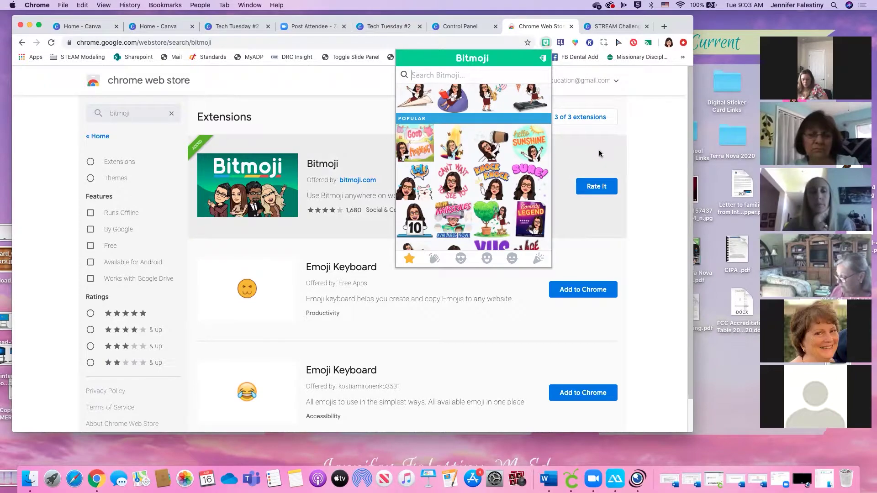
pyautogui.click(350, 120)
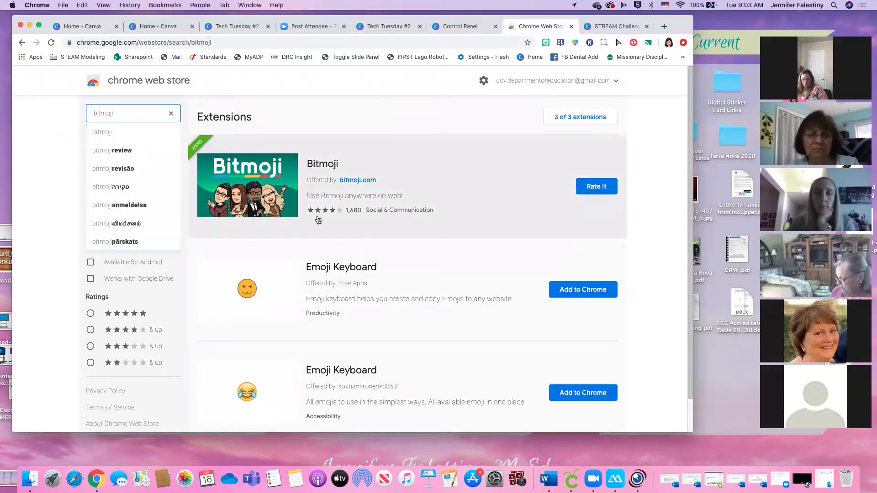
# Clear the bitmoji search and briefly open the Emoji Keyboard extension's emoji picker
pyautogui.click(170, 113)
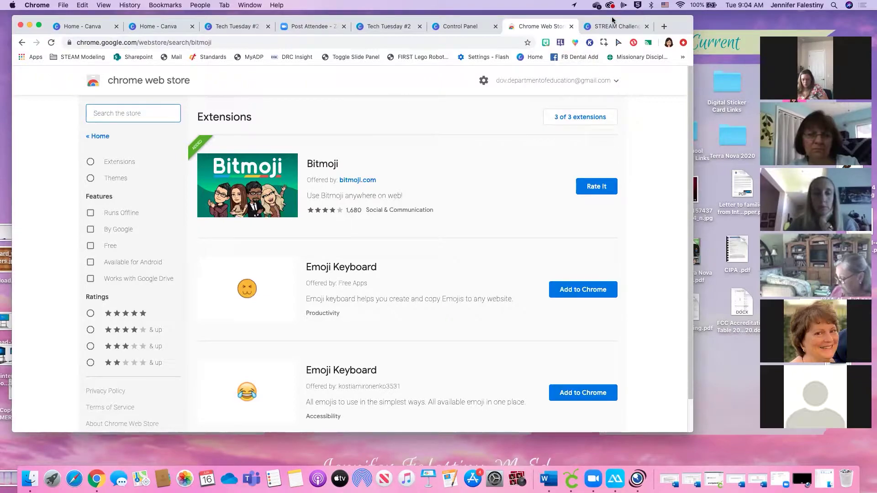
pyautogui.click(575, 43)
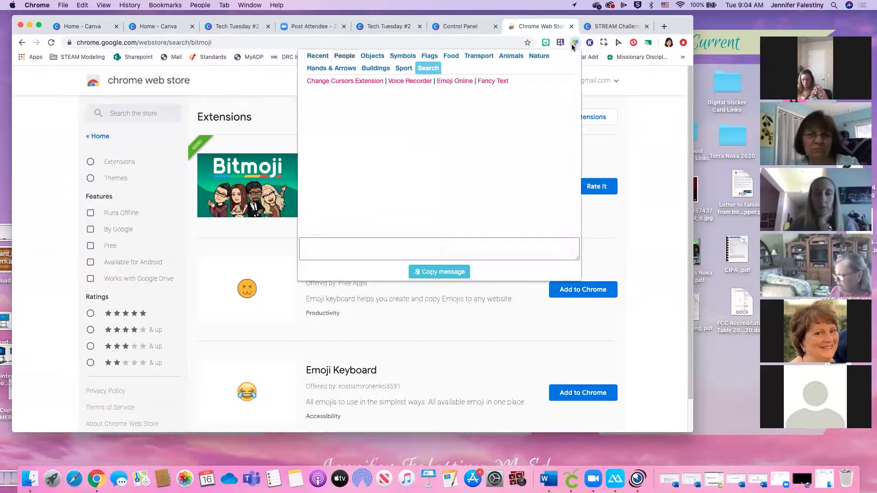
pyautogui.click(575, 43)
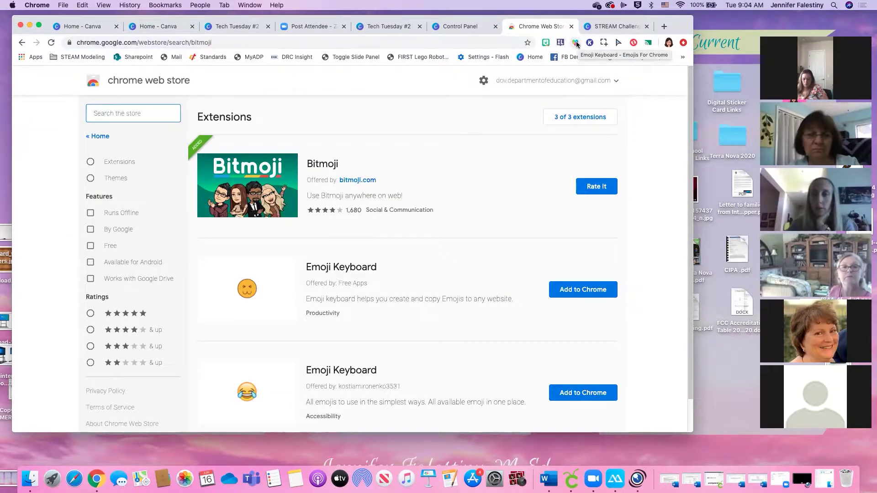
# Search the store for 'emoji keyboard', scroll the results, then go to STREAM Challenges
pyautogui.write('e')
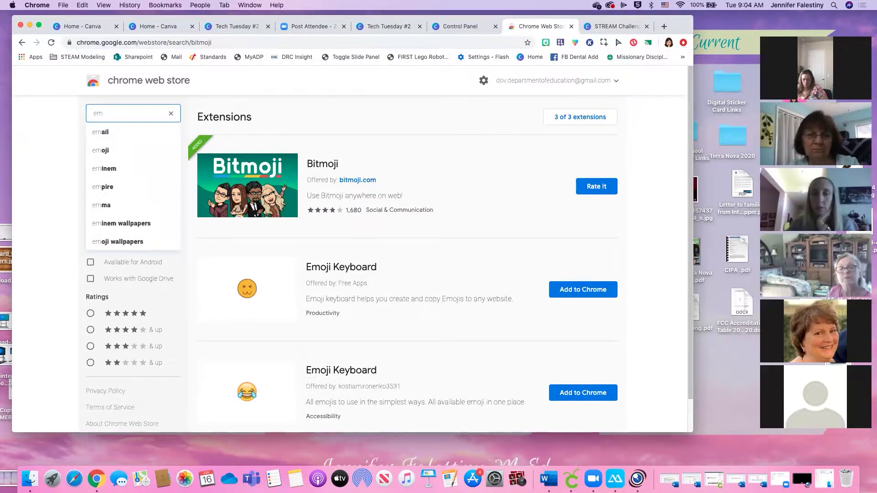
pyautogui.write('m')
pyautogui.write('oji')
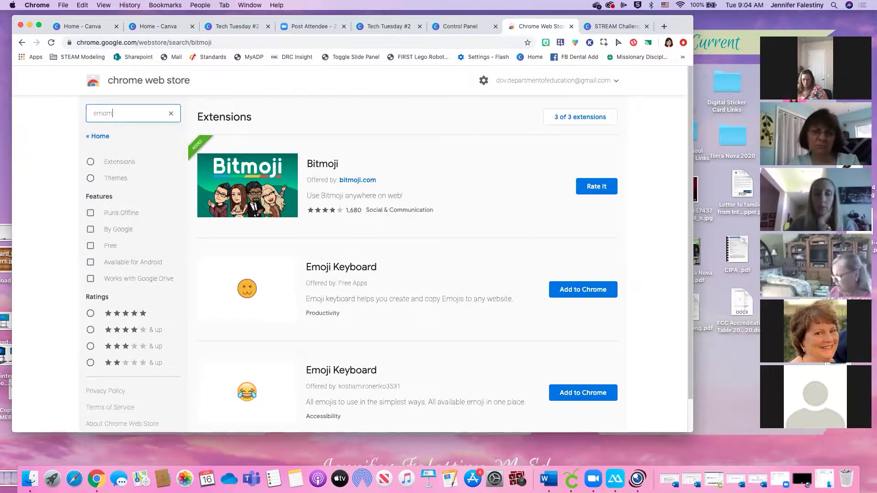
pyautogui.write(' keyboard')
pyautogui.press('Return')
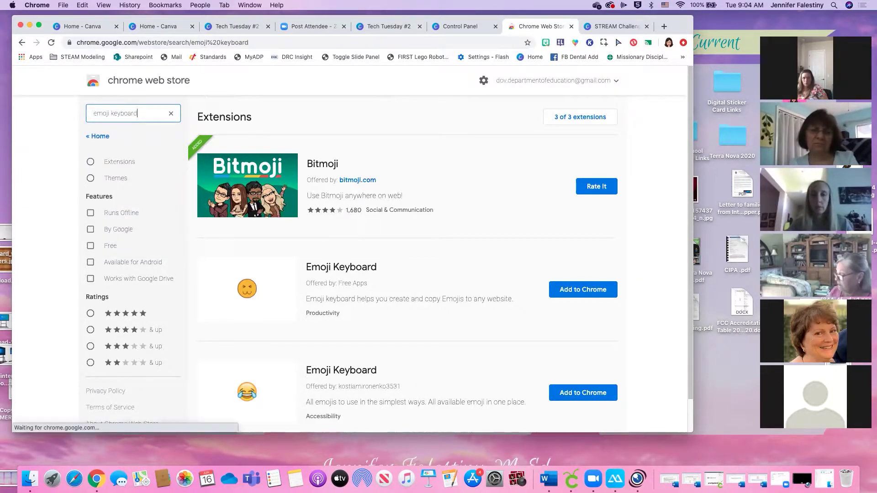
pyautogui.scroll(-1, 258, 279)
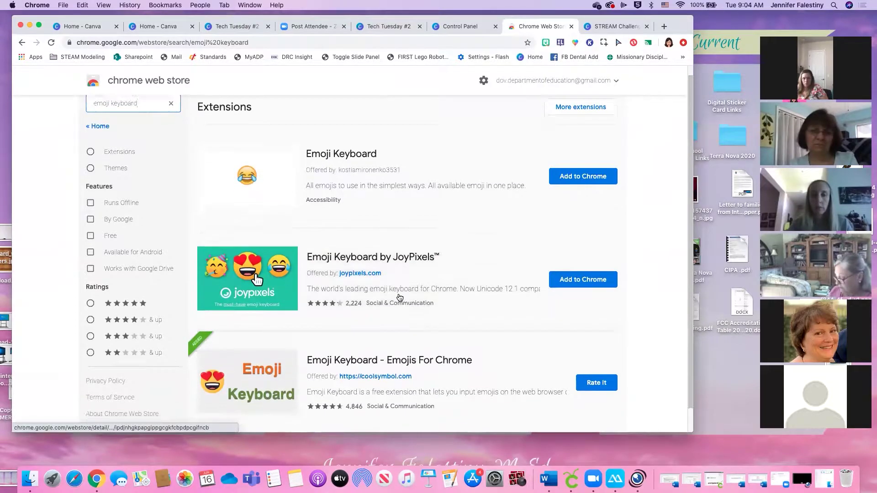
pyautogui.scroll(-2, 400, 297)
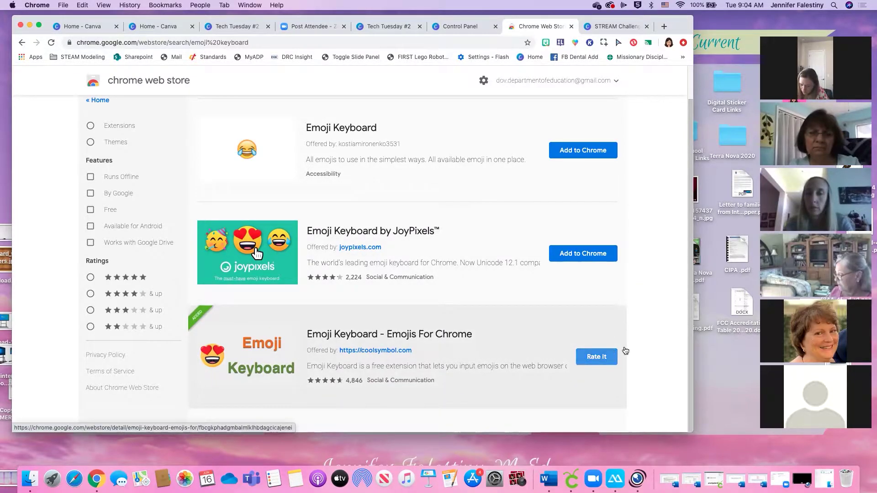
pyautogui.click(629, 27)
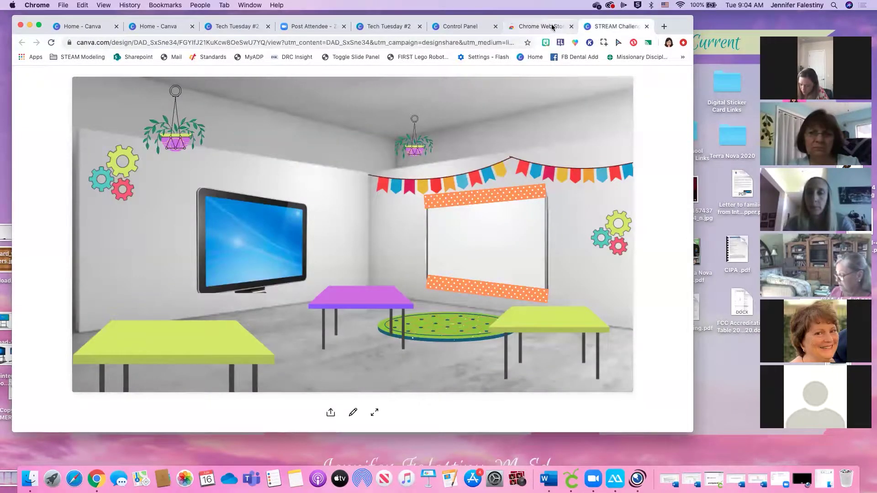
# Replace the STREAM Challenges tab's address to load Google Classroom's 'Verify it's you' page
pyautogui.click(511, 29)
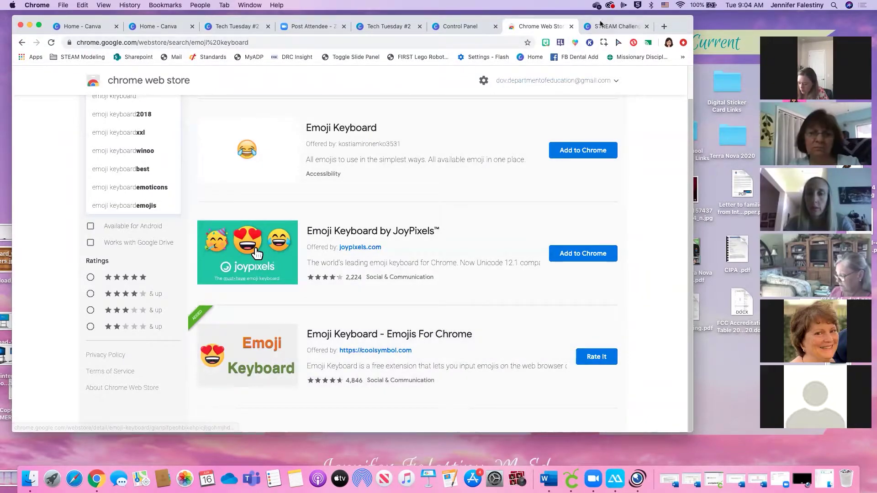
pyautogui.click(616, 28)
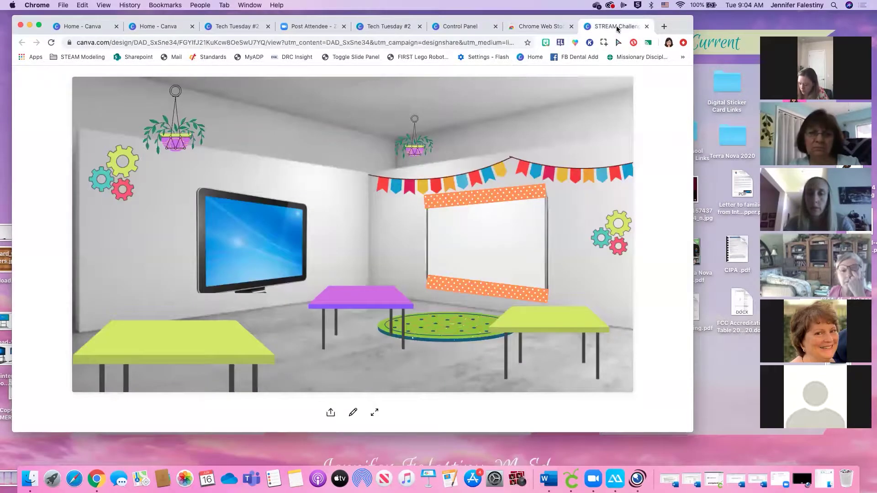
pyautogui.click(475, 40)
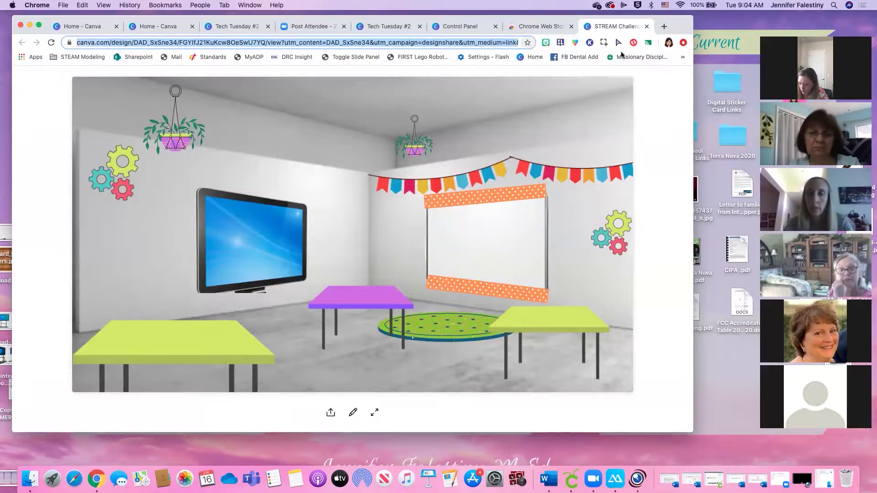
pyautogui.write('classroom.google.com/u/3/h')
pyautogui.press('Return')
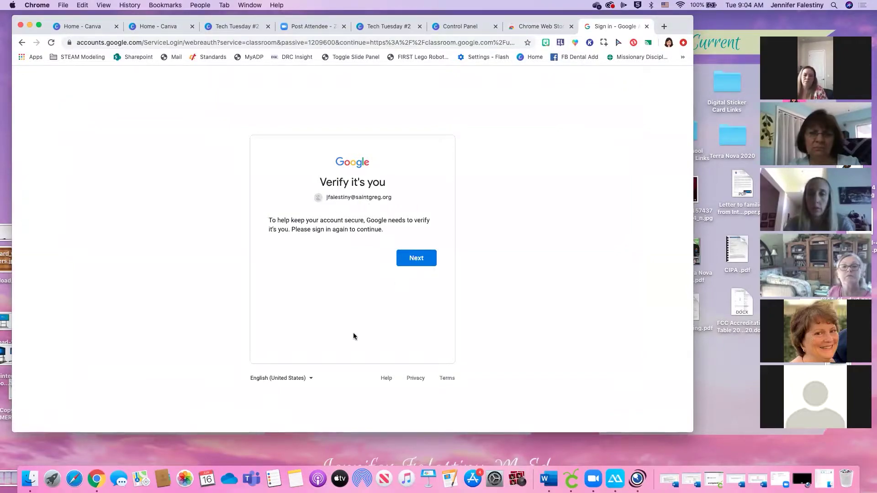
# Continue past the verification notice and sign in with the first listed Google account
pyautogui.click(419, 257)
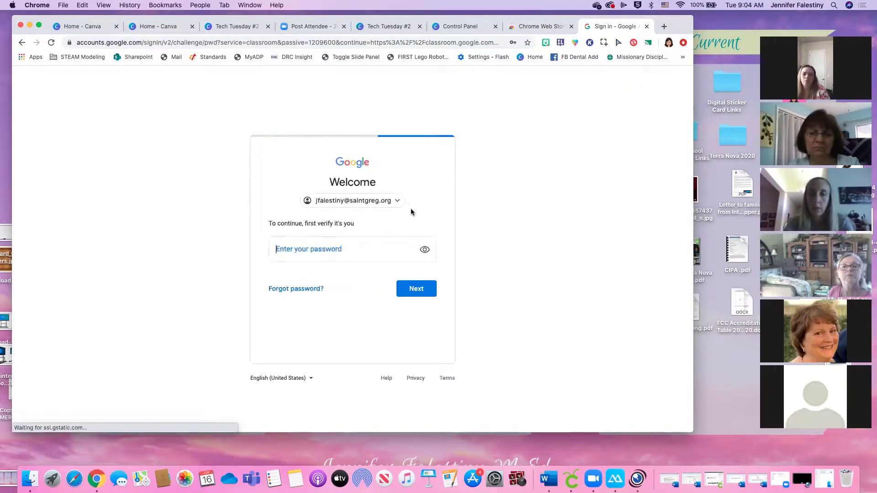
pyautogui.click(391, 204)
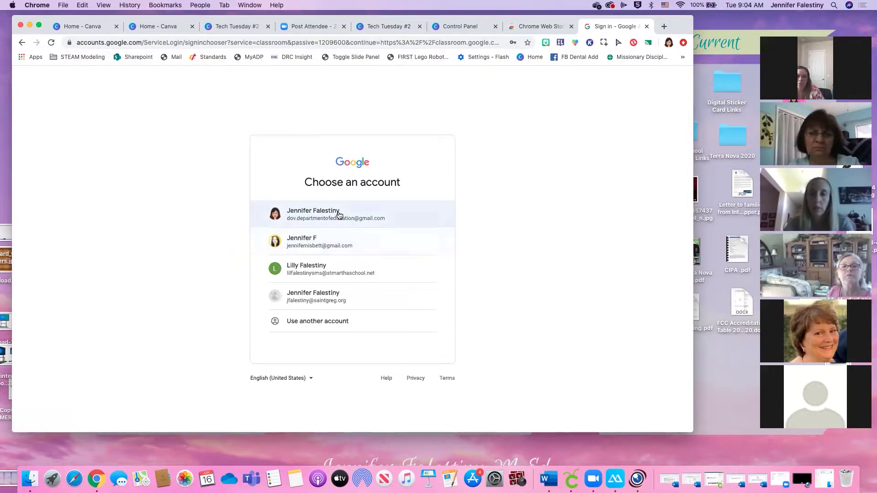
pyautogui.click(339, 214)
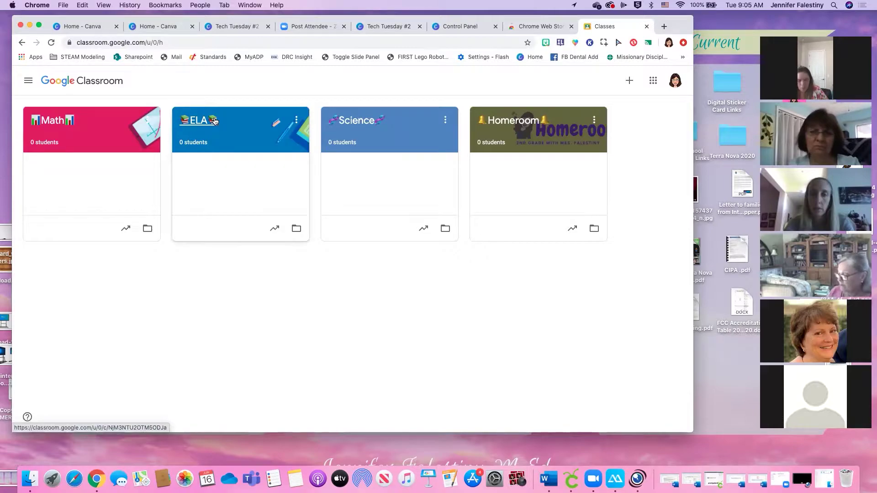
# Review the Science class's Classwork under All topics, then return to the emoji keyboard results
pyautogui.click(364, 125)
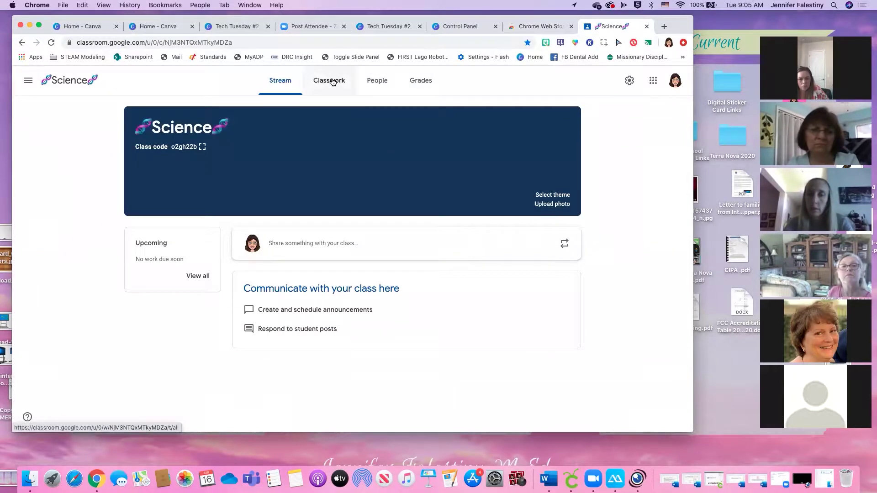
pyautogui.click(332, 82)
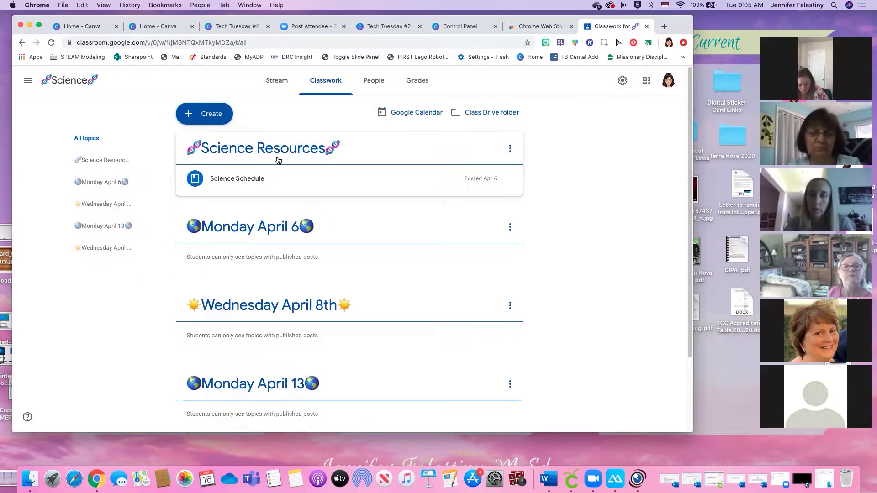
pyautogui.scroll(-1, 249, 176)
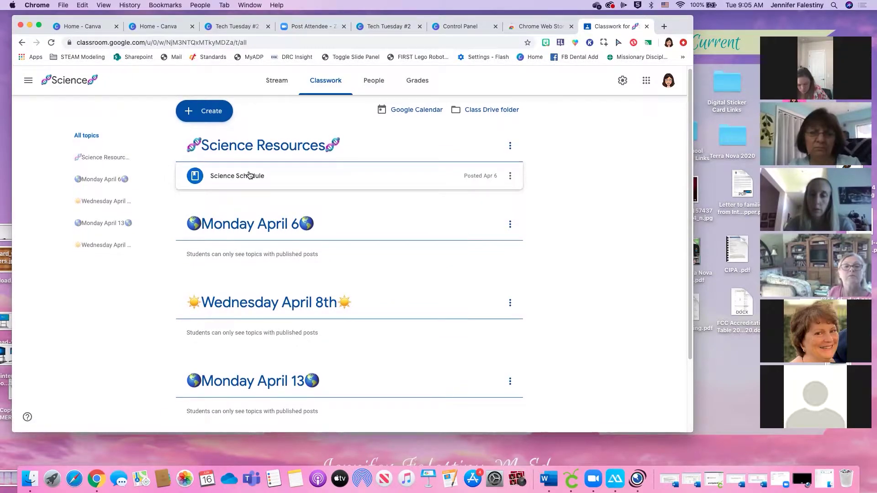
pyautogui.scroll(-3, 249, 175)
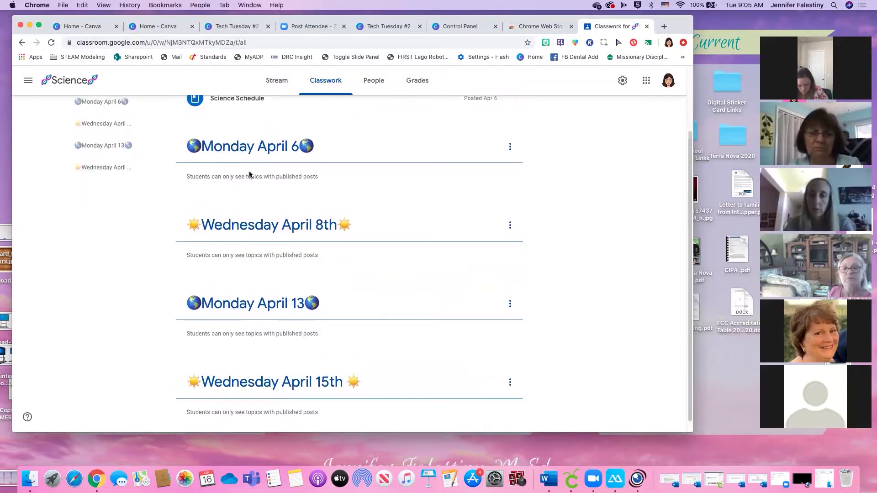
pyautogui.scroll(1, 250, 192)
pyautogui.scroll(2, 280, 280)
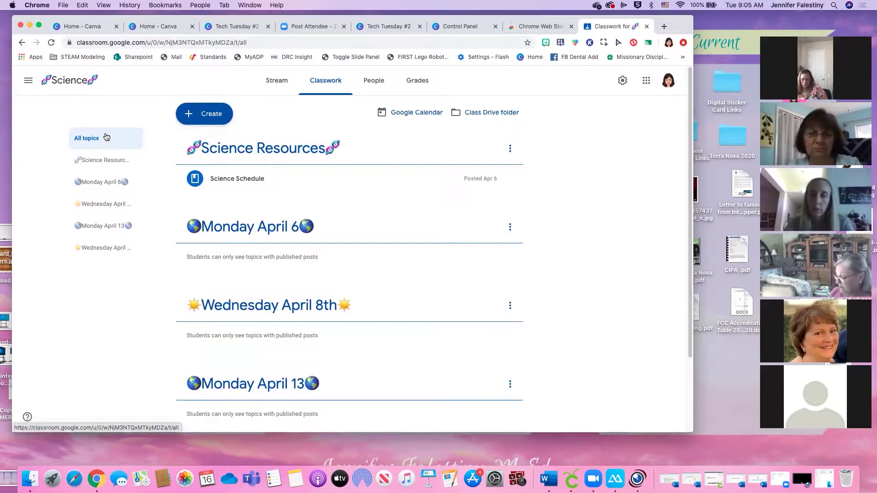
pyautogui.click(81, 137)
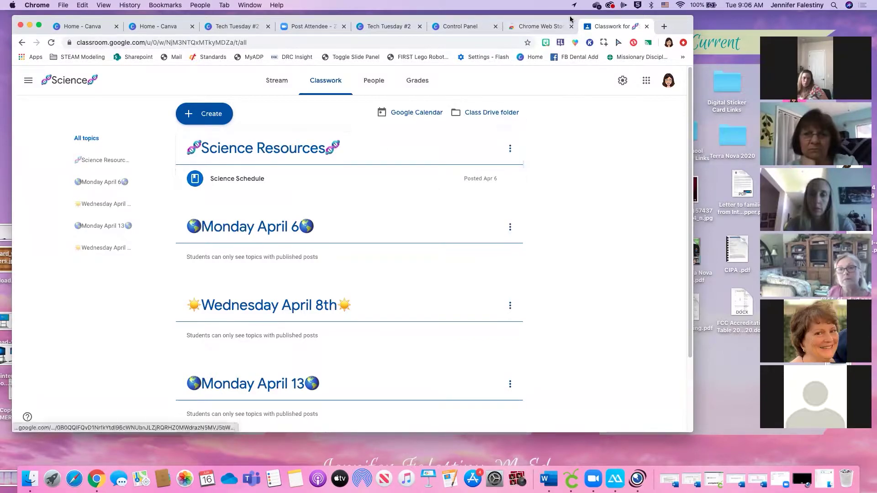
pyautogui.click(540, 27)
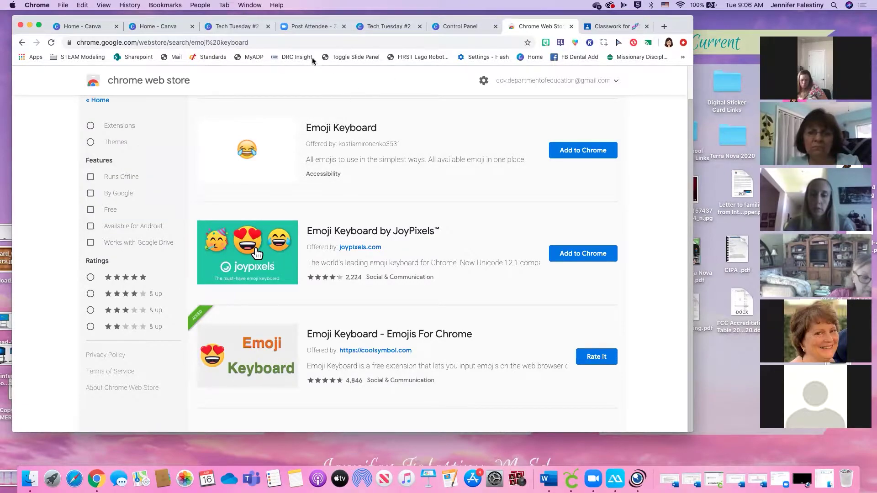
# Reposition and narrow the Chrome window, then open Tech Tuesday #2 in the Canva editor
pyautogui.moveTo(674, 30); pyautogui.dragTo(709, 59)
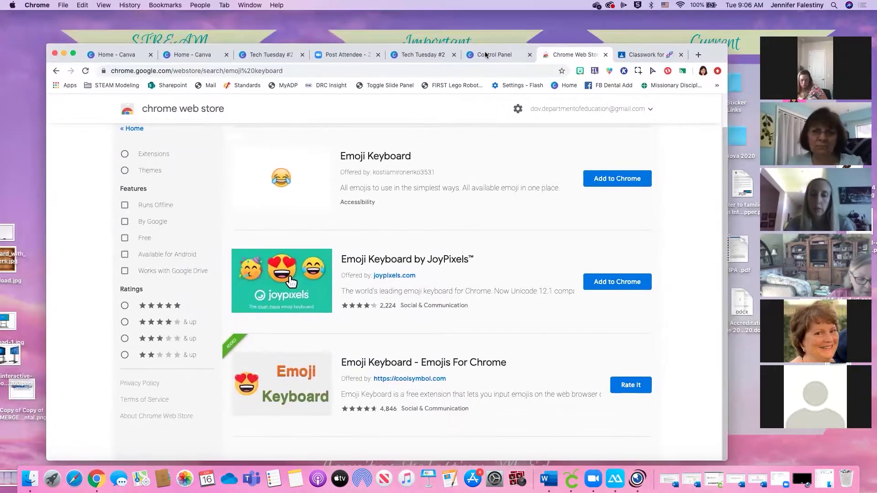
pyautogui.click(421, 54)
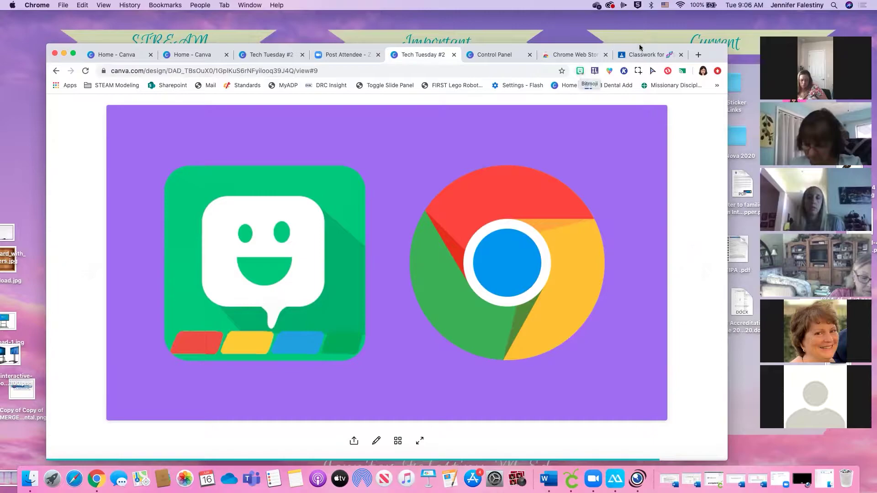
pyautogui.moveTo(639, 44); pyautogui.dragTo(616, 34)
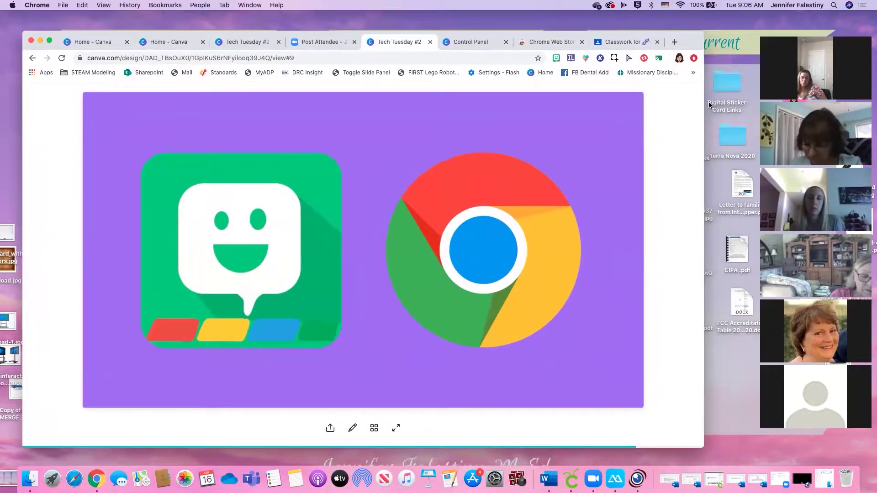
pyautogui.moveTo(704, 106); pyautogui.dragTo(673, 108)
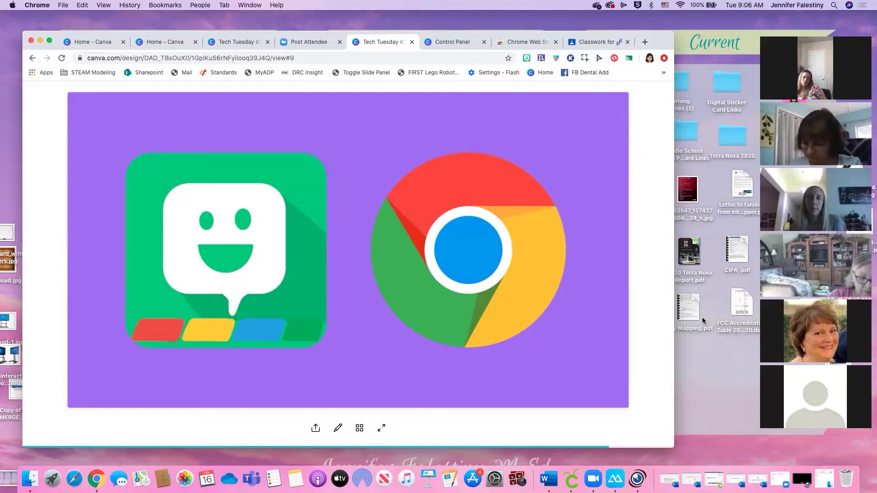
pyautogui.click(229, 42)
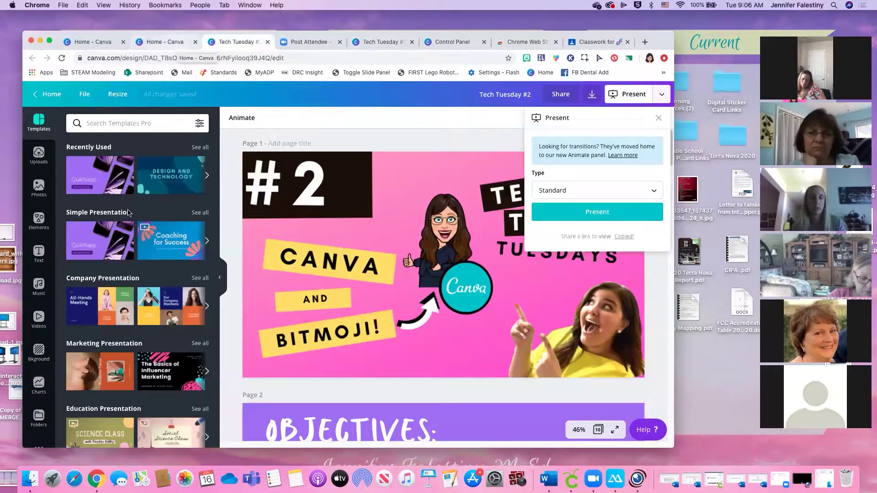
# Look through the saved images in the Bitmoji folder, then go back to Canva Home
pyautogui.click(39, 417)
pyautogui.click(117, 337)
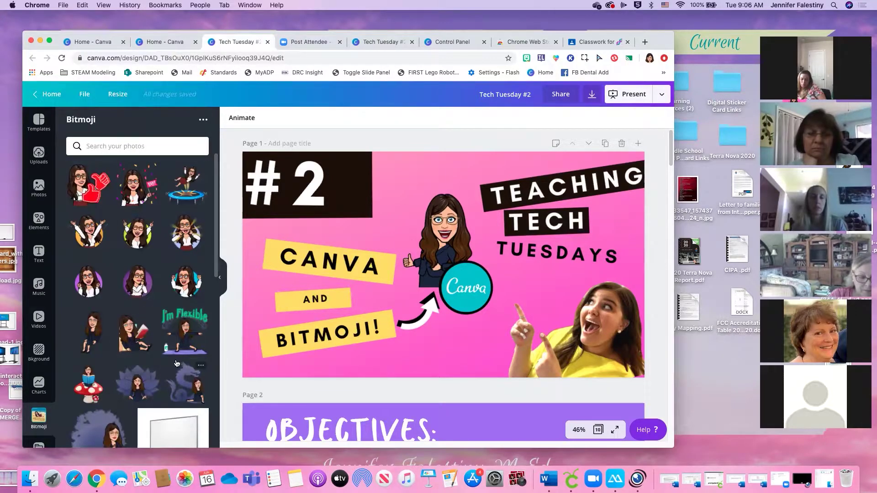
pyautogui.scroll(-3, 175, 236)
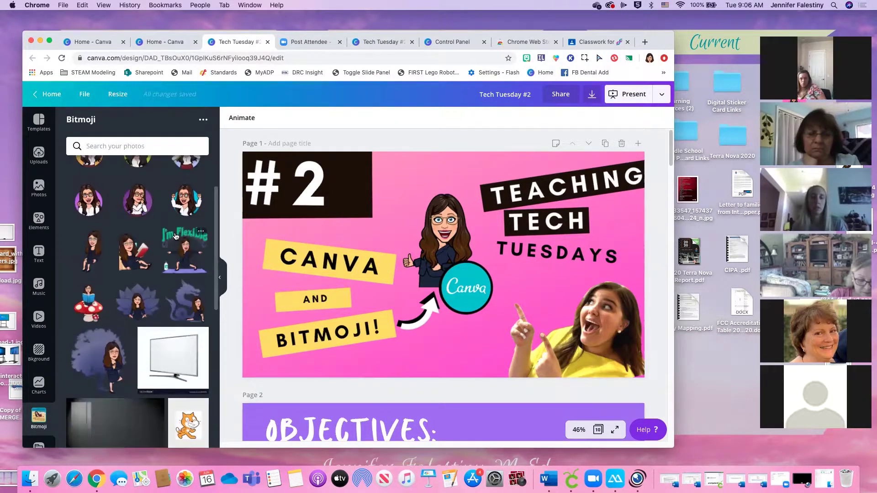
pyautogui.scroll(-8, 175, 236)
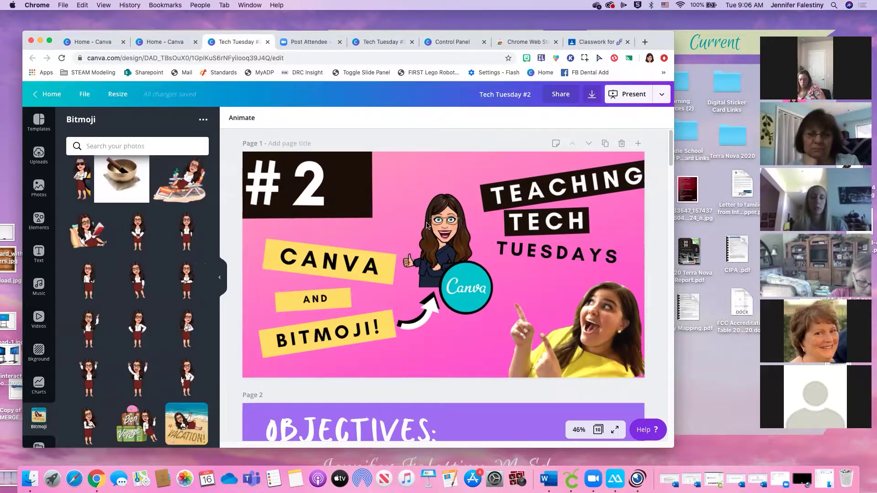
pyautogui.scroll(-3, 489, 268)
pyautogui.scroll(3, 399, 254)
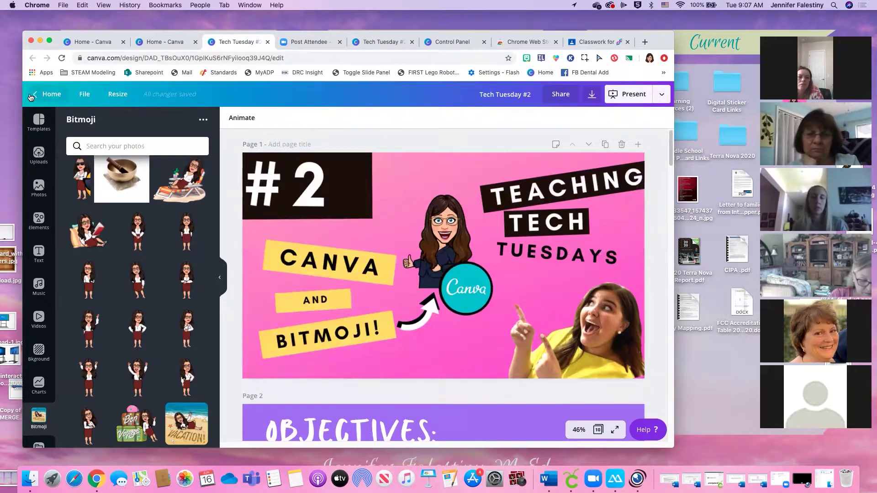
pyautogui.click(55, 94)
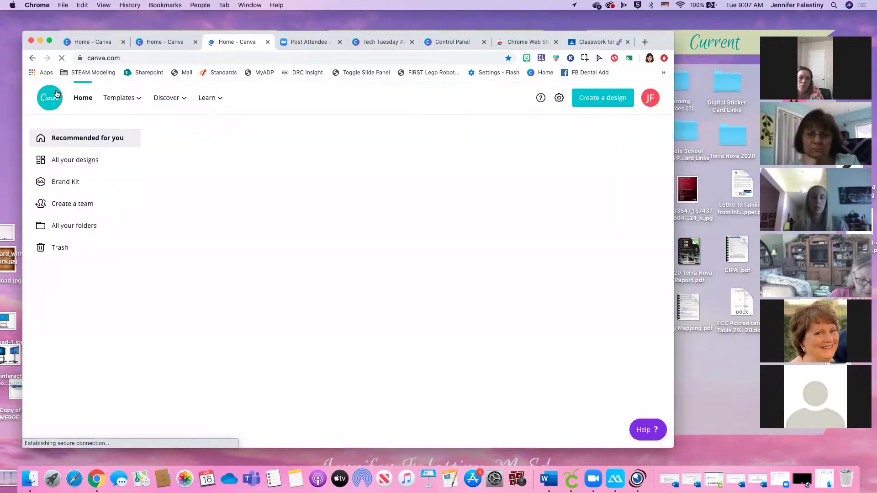
# Open See all under Your designs and scroll through every saved design
pyautogui.scroll(-3, 521, 243)
pyautogui.scroll(-10, 520, 245)
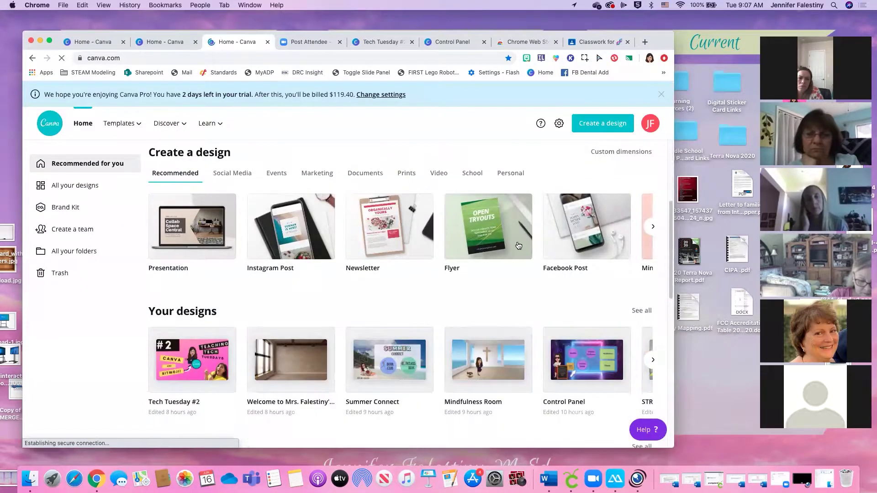
pyautogui.click(641, 184)
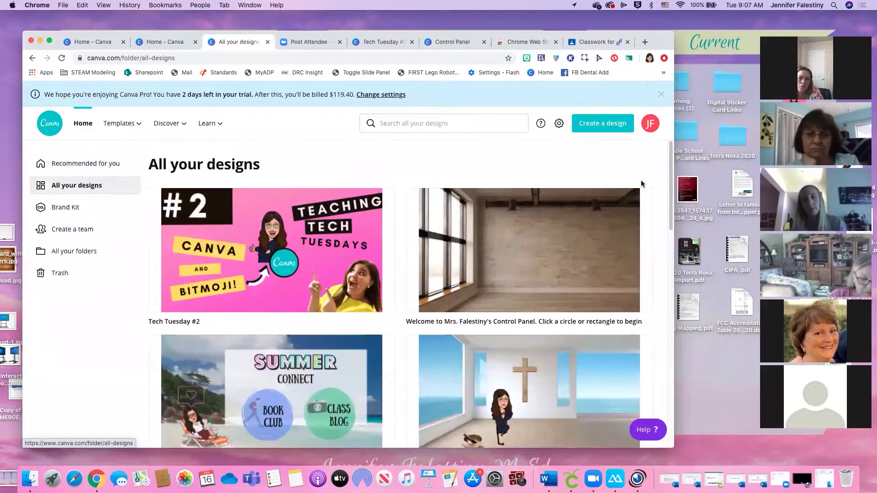
pyautogui.scroll(-5, 526, 280)
pyautogui.scroll(-15, 527, 280)
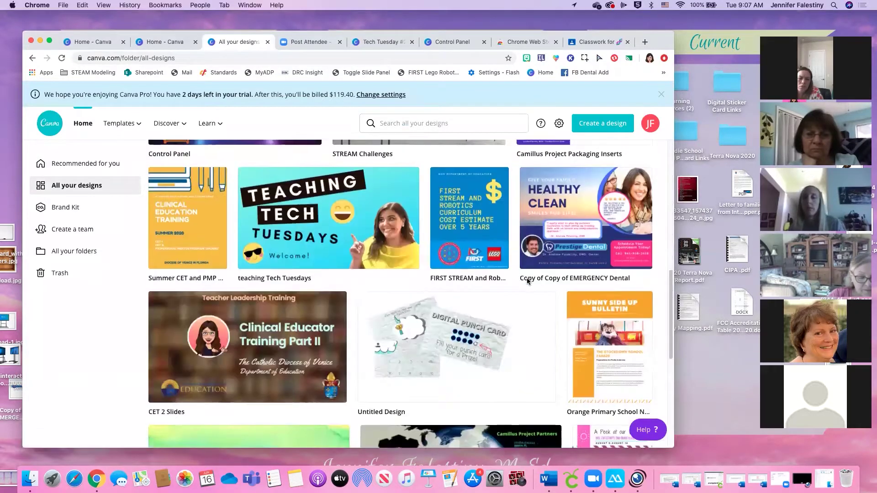
pyautogui.scroll(-11, 527, 280)
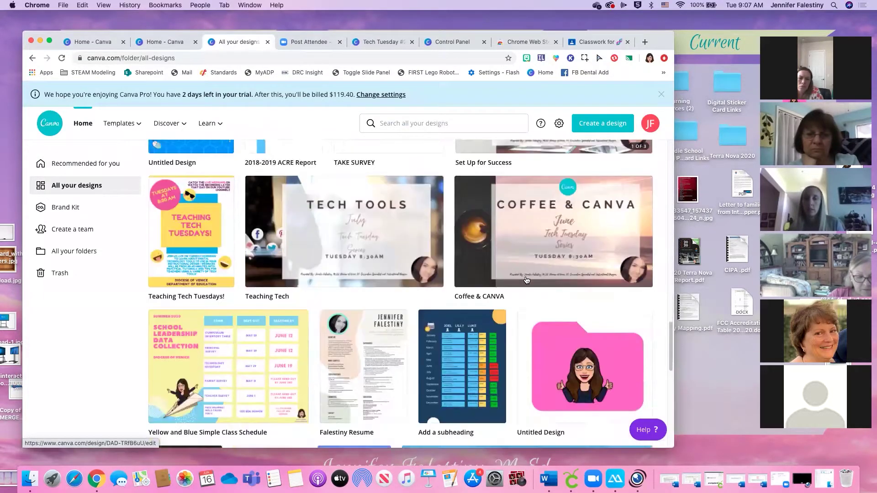
pyautogui.scroll(-12, 526, 279)
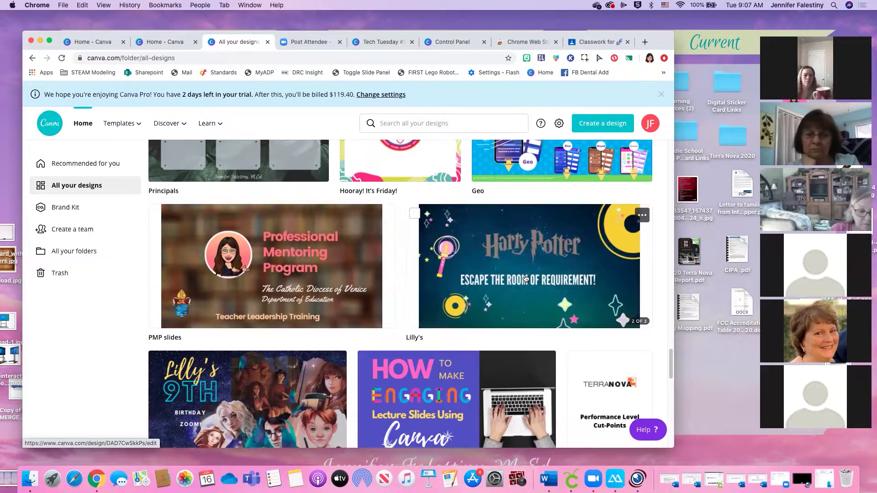
pyautogui.scroll(-12, 557, 272)
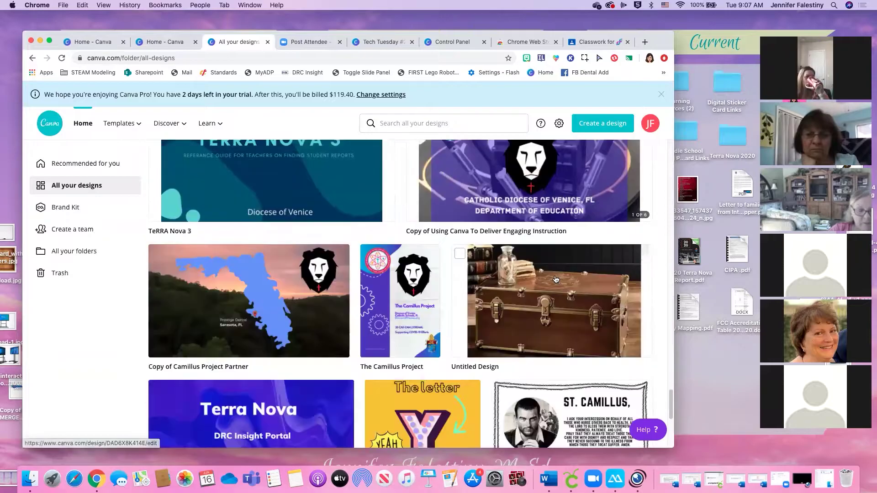
pyautogui.scroll(-5, 553, 276)
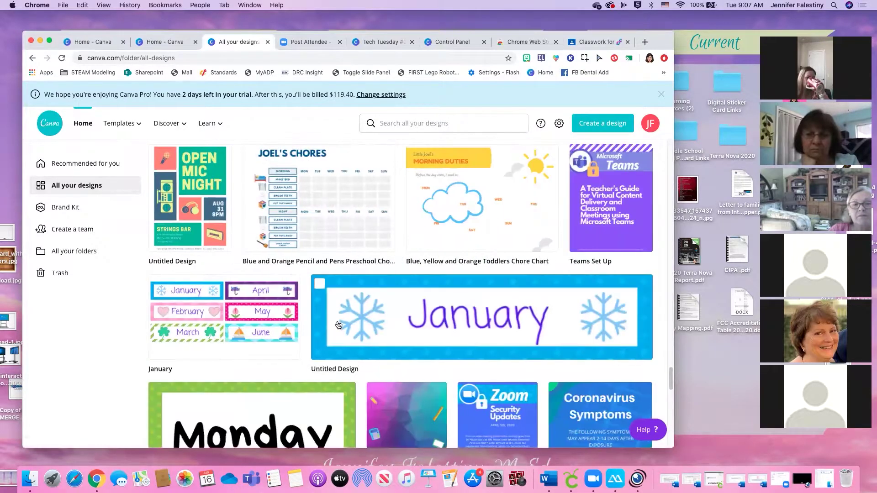
pyautogui.scroll(-10, 372, 324)
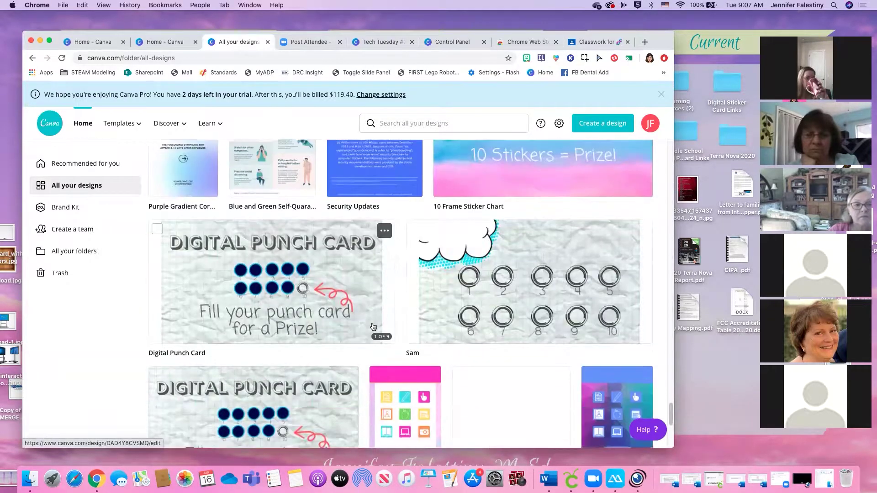
pyautogui.scroll(-6, 441, 340)
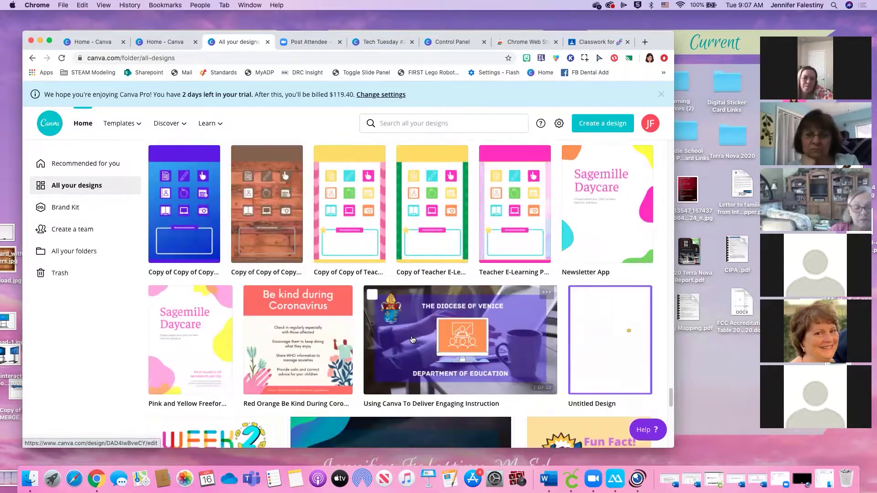
pyautogui.scroll(-10, 412, 339)
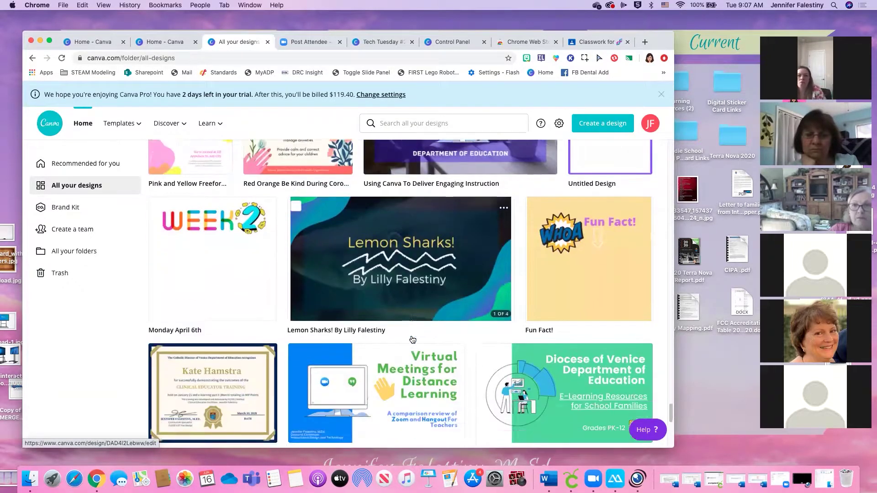
pyautogui.scroll(-5, 475, 338)
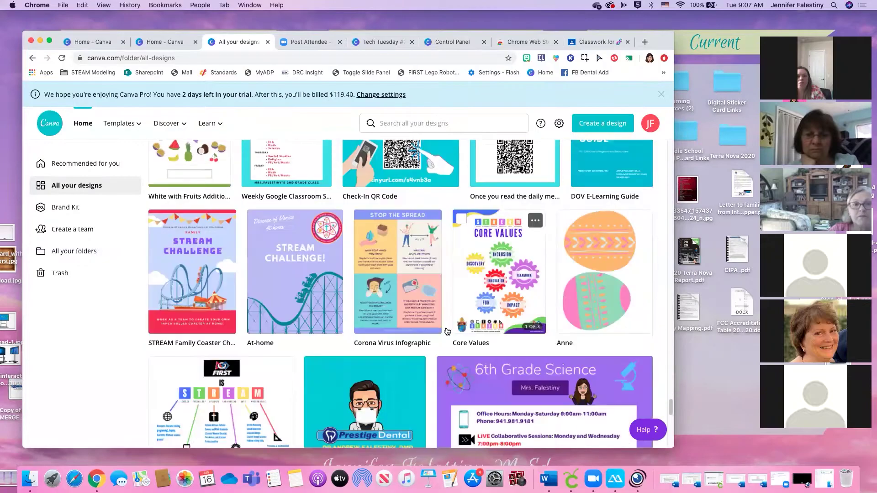
pyautogui.scroll(6, 299, 229)
pyautogui.click(287, 389)
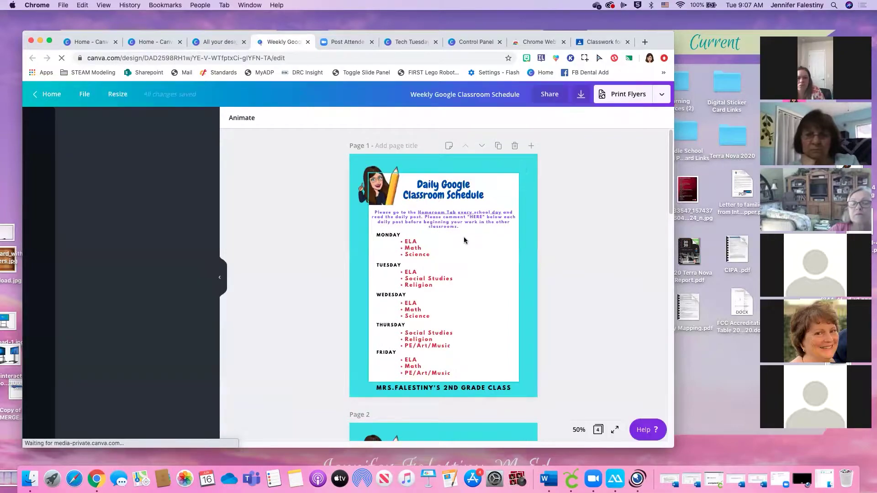
pyautogui.scroll(-2, 433, 242)
pyautogui.scroll(-4, 425, 256)
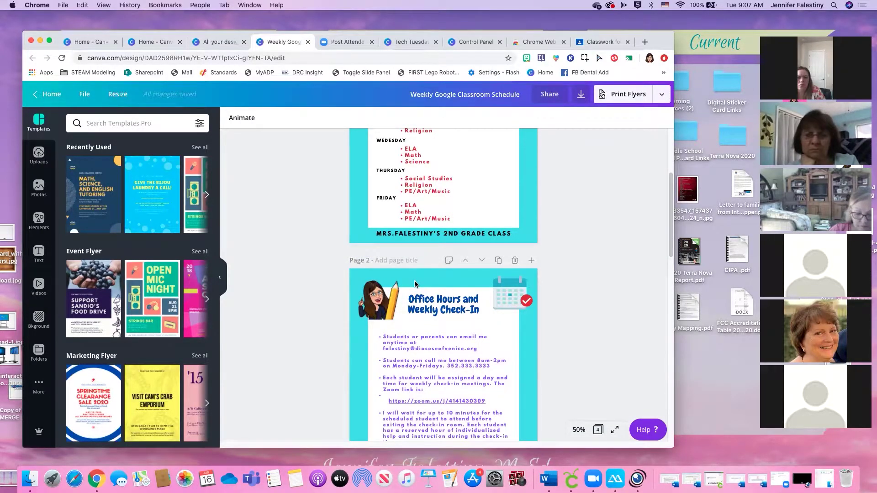
pyautogui.click(388, 297)
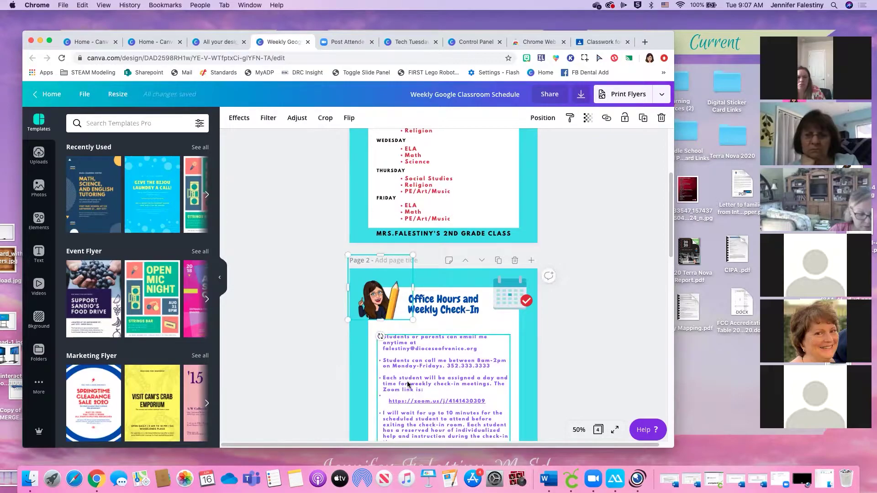
pyautogui.scroll(-4, 484, 346)
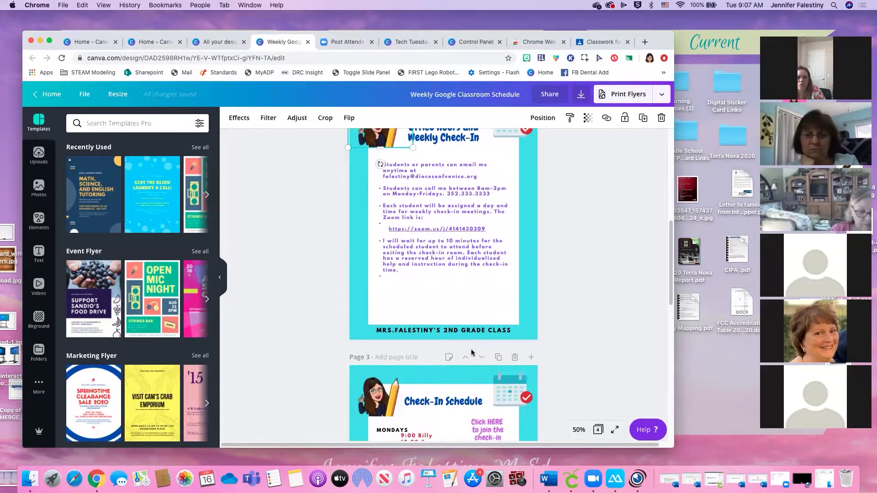
pyautogui.scroll(-1, 473, 353)
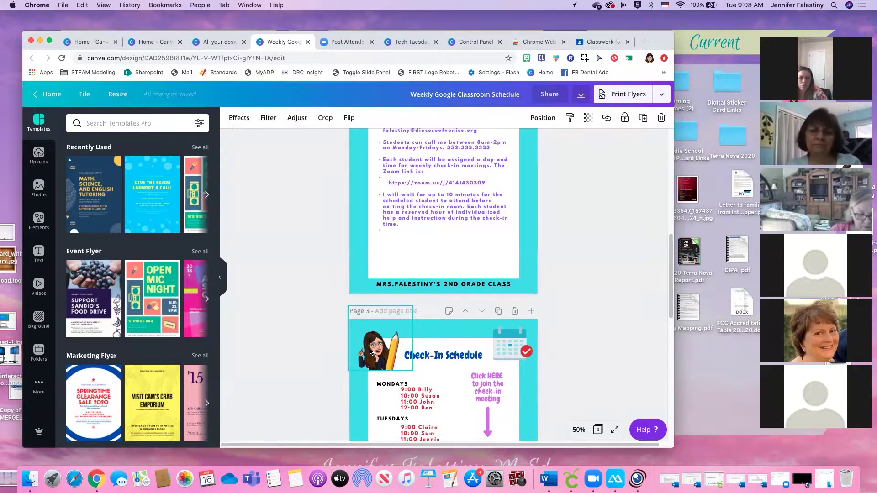
pyautogui.click(213, 43)
pyautogui.click(288, 42)
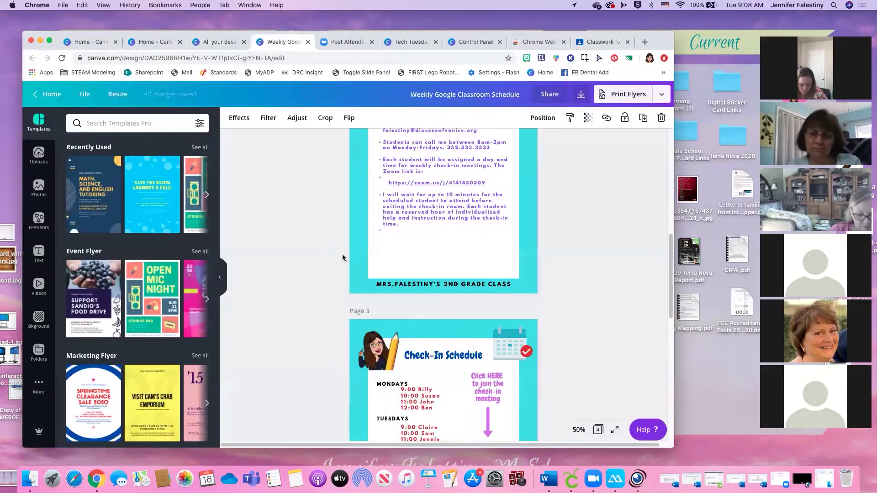
pyautogui.scroll(10, 345, 258)
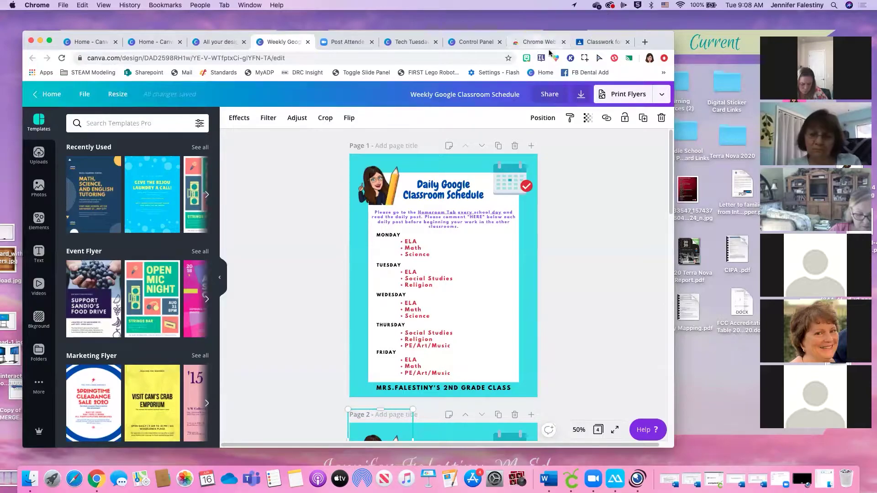
# Search the Bitmoji picker for 'sit' and save a sitting sticker to the desktop
pyautogui.click(527, 58)
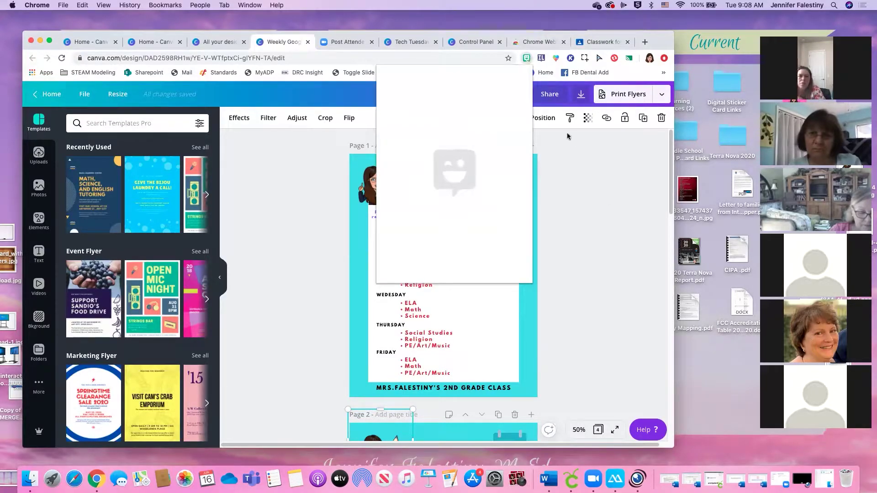
pyautogui.moveTo(657, 41); pyautogui.dragTo(657, 46)
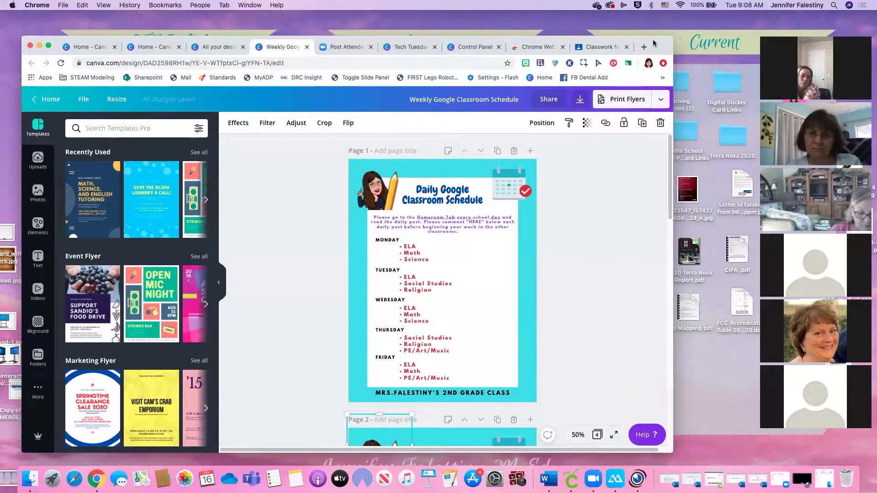
pyautogui.click(527, 64)
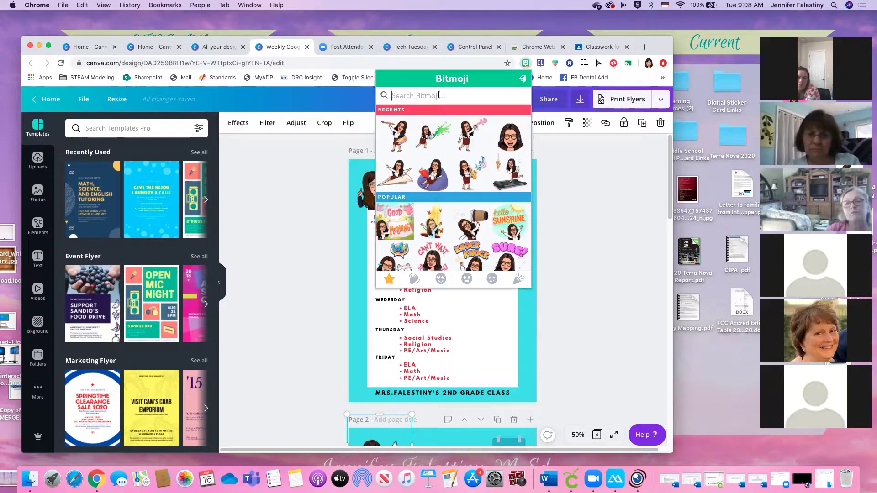
pyautogui.write('sit')
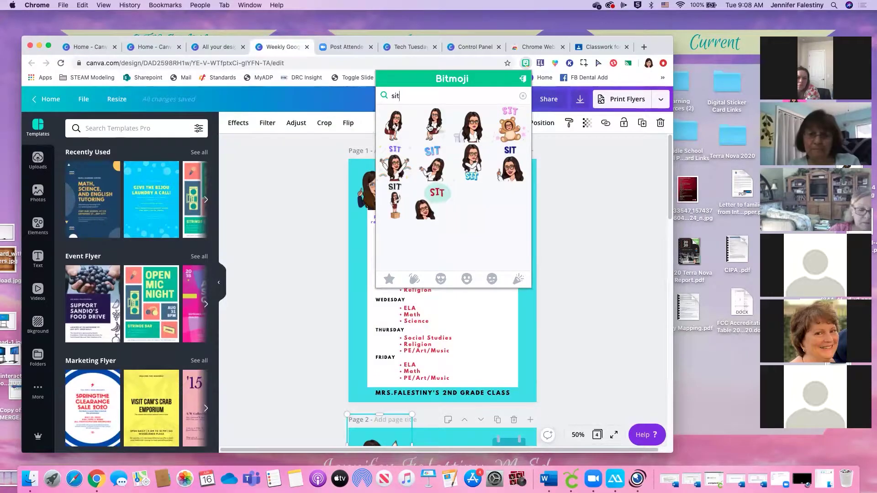
pyautogui.moveTo(429, 125); pyautogui.dragTo(720, 392)
# Search 'pose' and save several posing Bitmoji stickers to the desktop
pyautogui.click(386, 96)
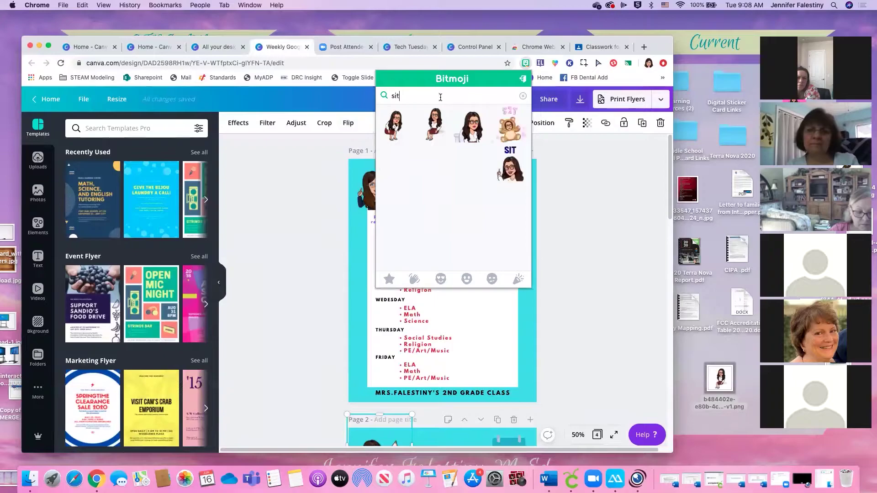
pyautogui.write('pose')
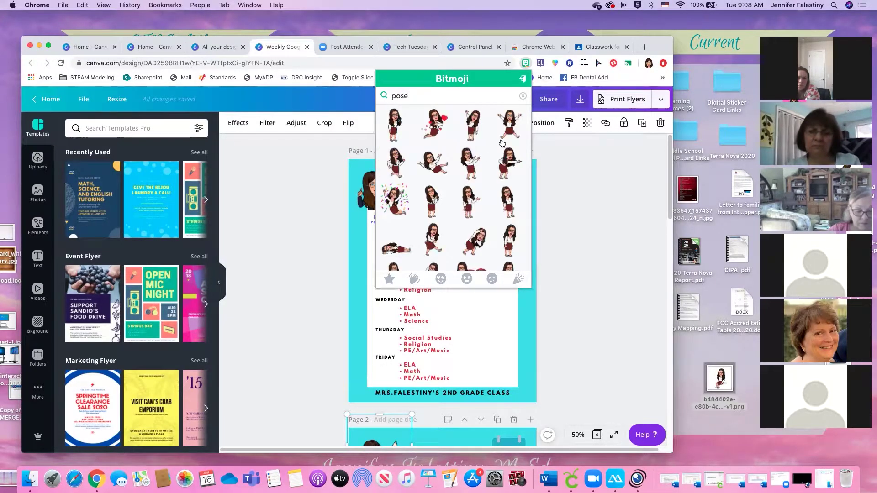
pyautogui.moveTo(475, 122); pyautogui.dragTo(730, 358)
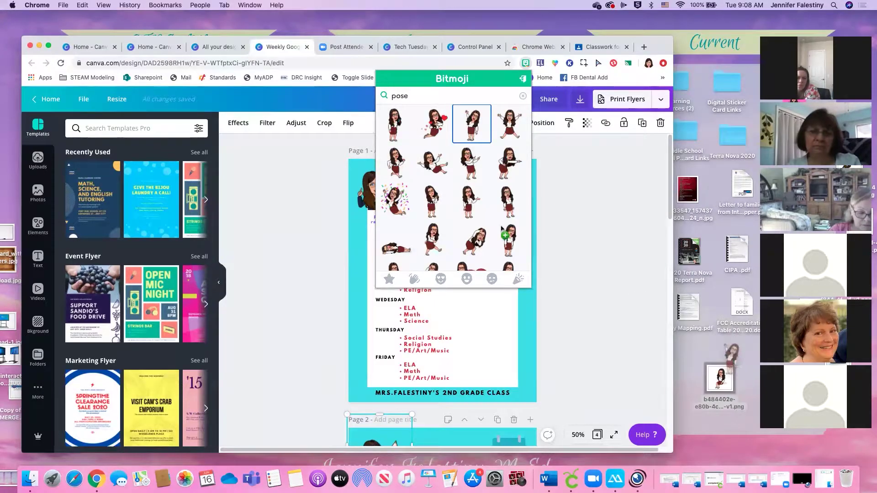
pyautogui.moveTo(474, 170); pyautogui.dragTo(694, 358)
pyautogui.moveTo(498, 192); pyautogui.dragTo(499, 192)
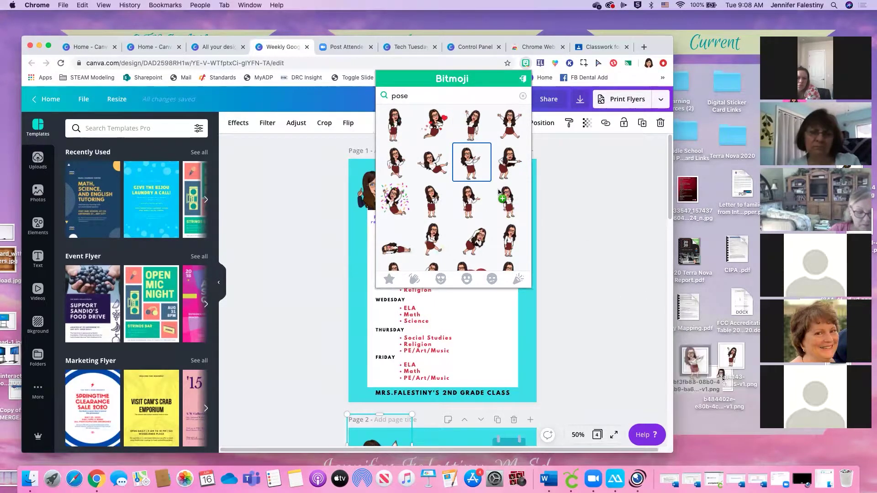
pyautogui.moveTo(543, 223); pyautogui.dragTo(692, 391)
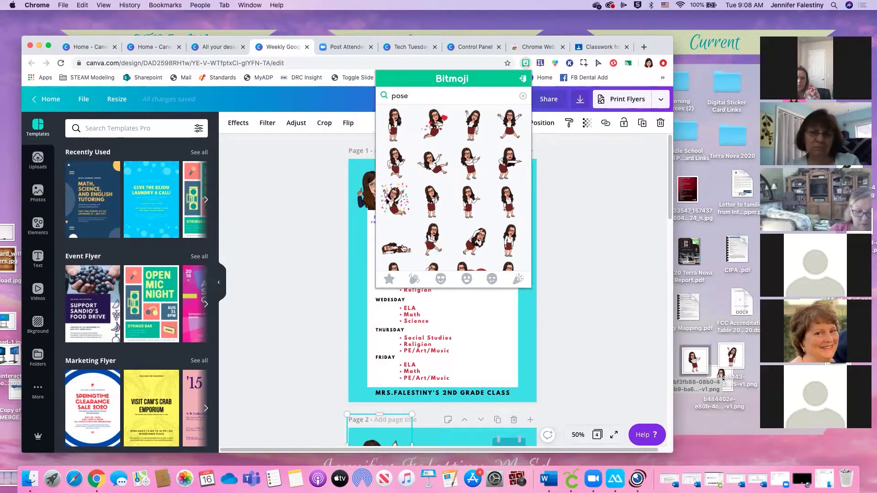
pyautogui.moveTo(474, 251); pyautogui.dragTo(737, 399)
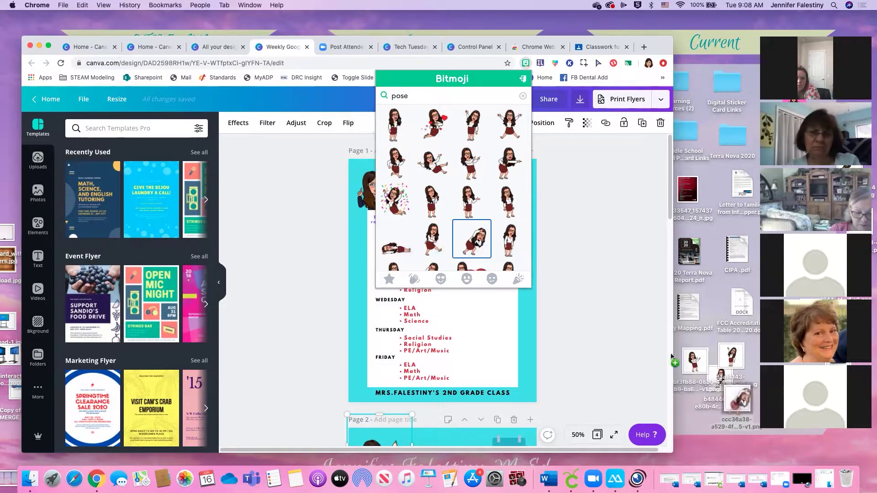
pyautogui.scroll(-2, 450, 206)
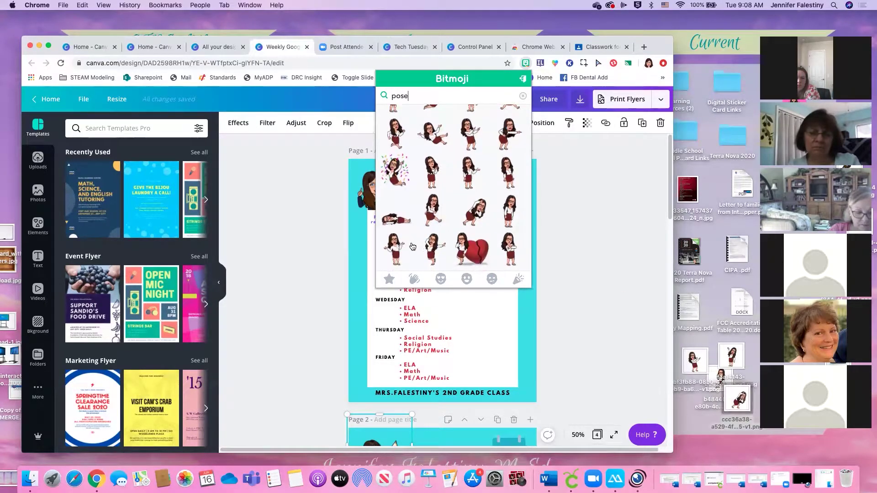
pyautogui.scroll(-2, 443, 245)
pyautogui.moveTo(439, 244); pyautogui.dragTo(688, 406)
# Search 'sign', save the #TBT sign sticker to the desktop and open it
pyautogui.click(431, 94)
pyautogui.moveTo(431, 94); pyautogui.dragTo(377, 96)
pyautogui.write('sign')
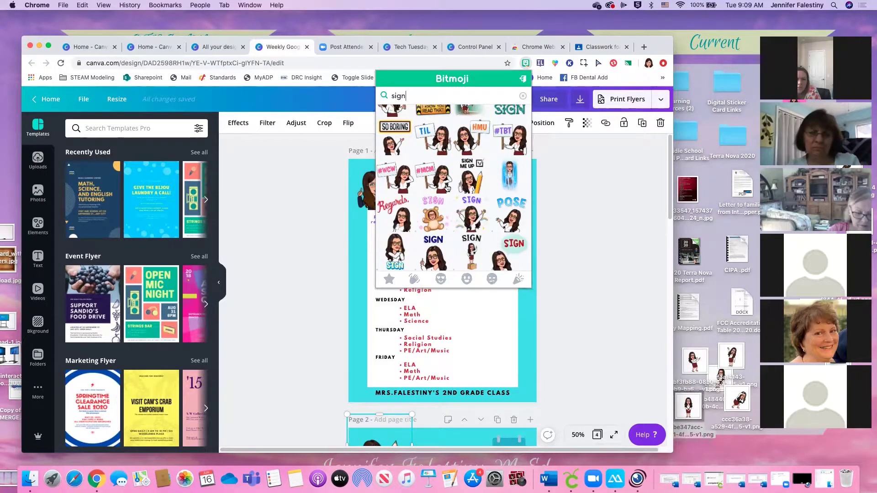
pyautogui.scroll(1, 481, 172)
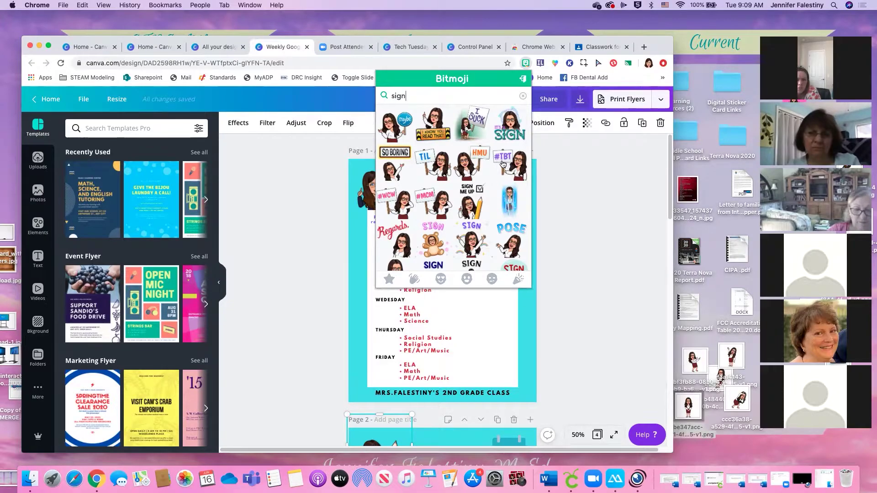
pyautogui.moveTo(509, 167); pyautogui.dragTo(734, 444)
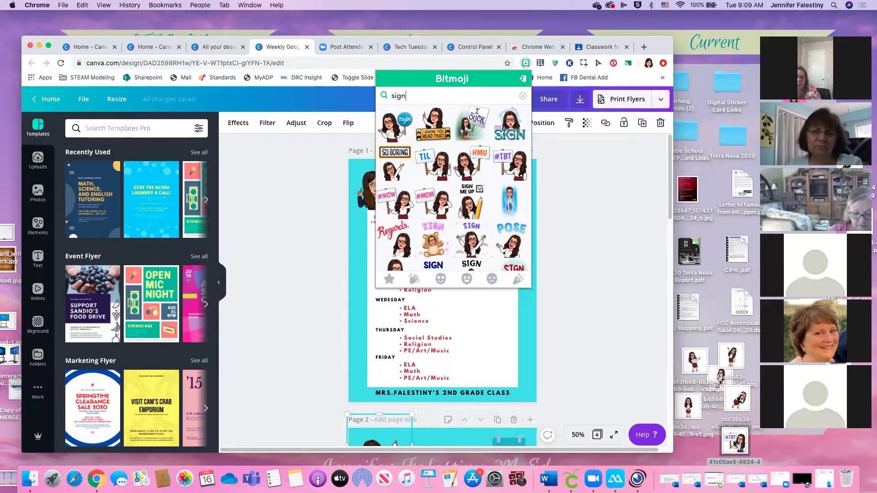
pyautogui.doubleClick(734, 442)
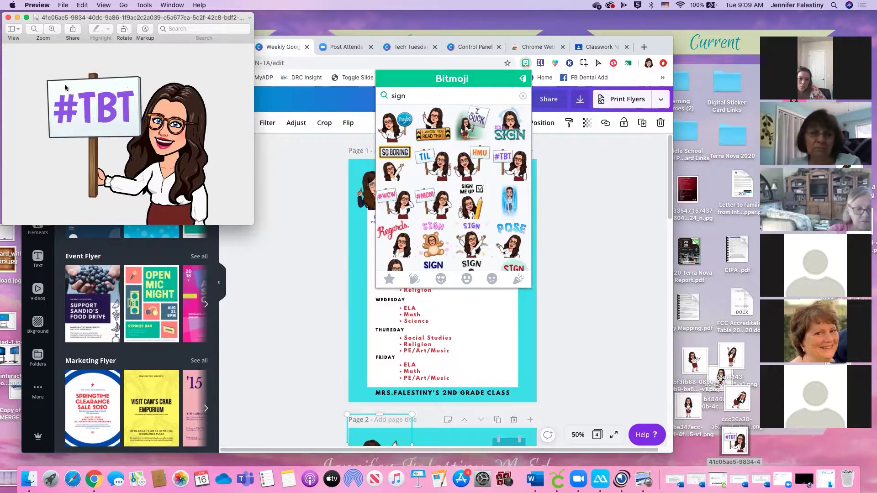
# Delete the #TBT lettering from the sign sticker in Preview, close it and return to Canva
pyautogui.moveTo(176, 21); pyautogui.dragTo(302, 29)
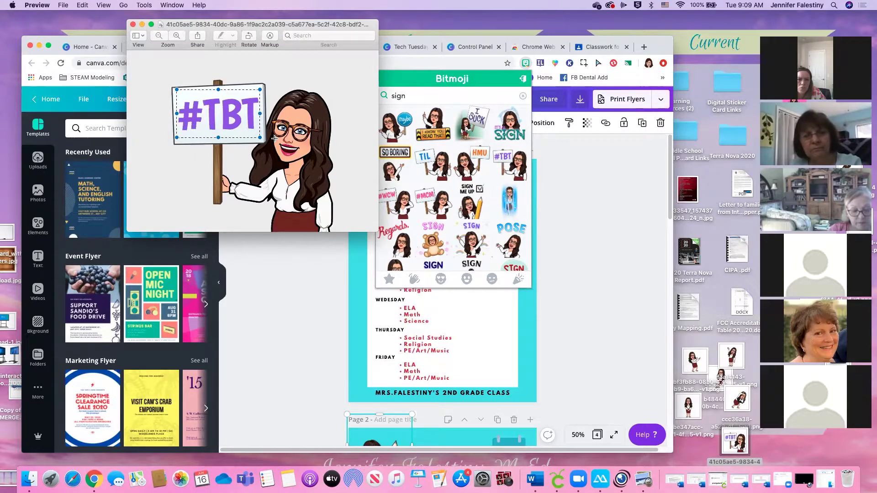
pyautogui.press('BackSpace')
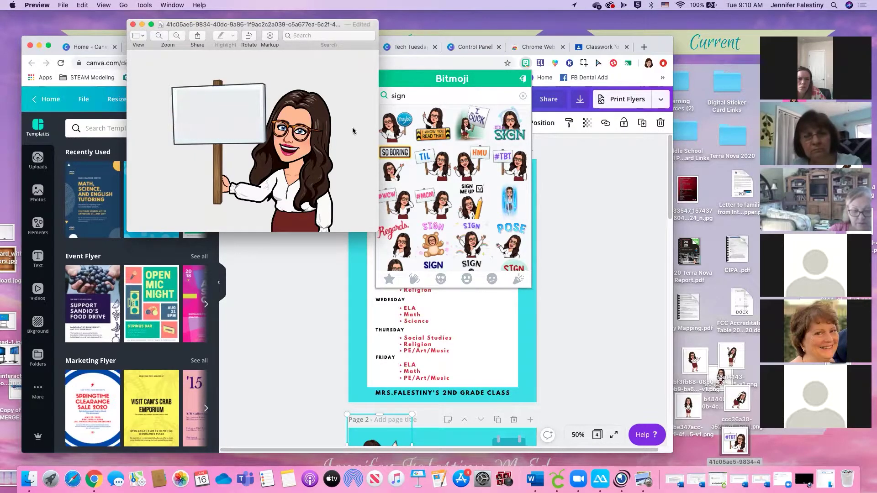
pyautogui.click(133, 25)
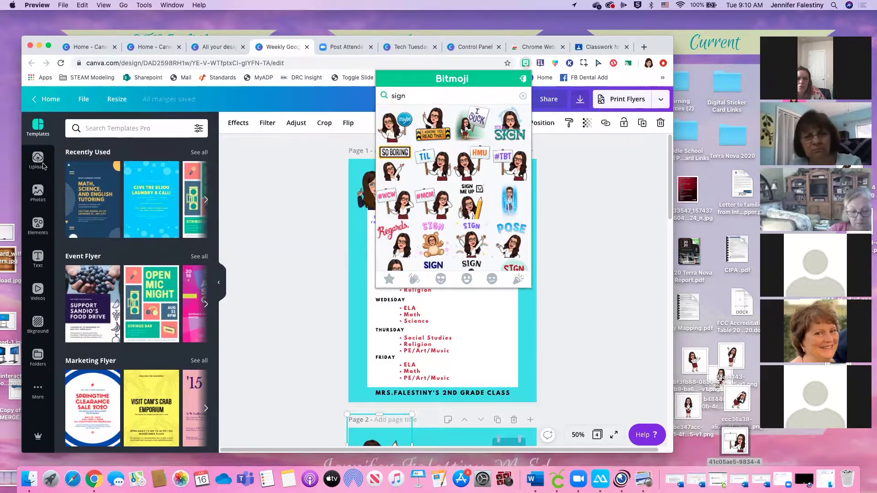
pyautogui.click(33, 135)
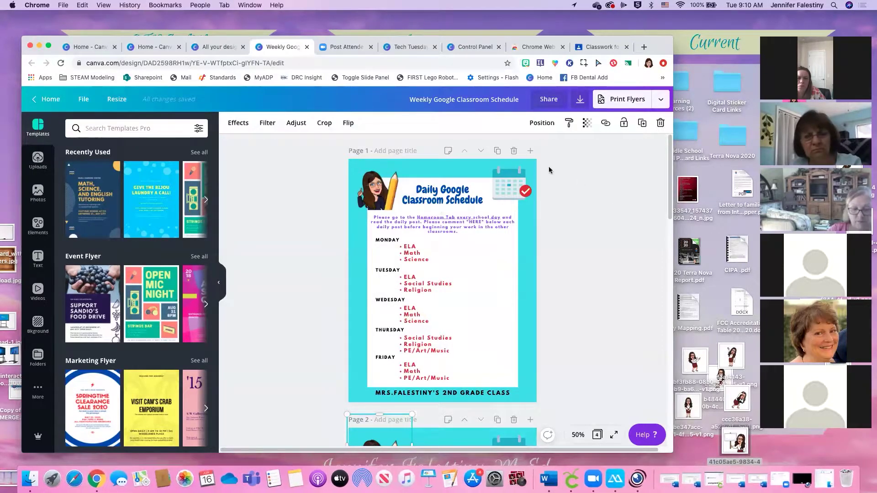
# Add Page 2, drop the edited blank-sign PNG onto it, and enlarge it toward the top
pyautogui.click(530, 151)
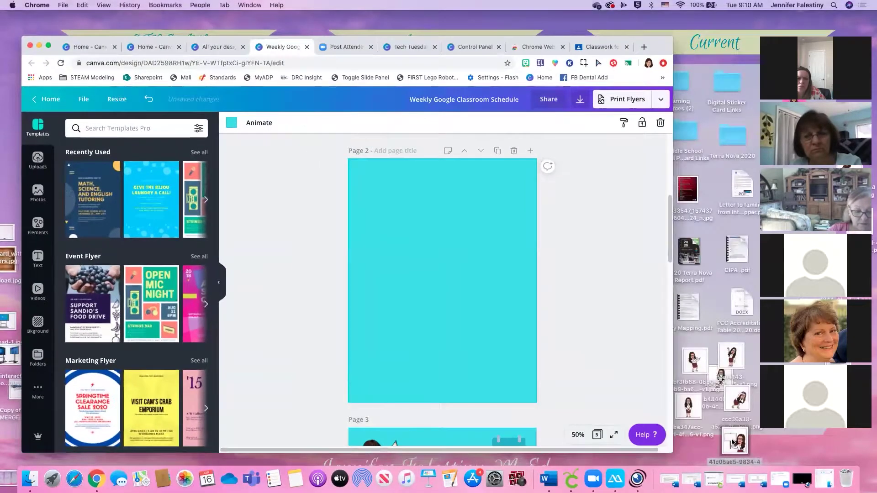
pyautogui.moveTo(734, 442); pyautogui.dragTo(447, 237)
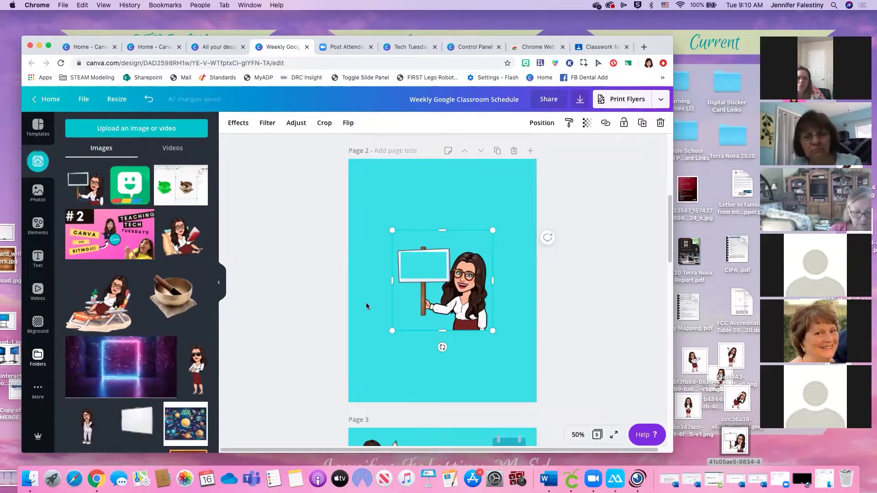
pyautogui.moveTo(491, 231); pyautogui.dragTo(542, 178)
pyautogui.moveTo(489, 270); pyautogui.dragTo(456, 257)
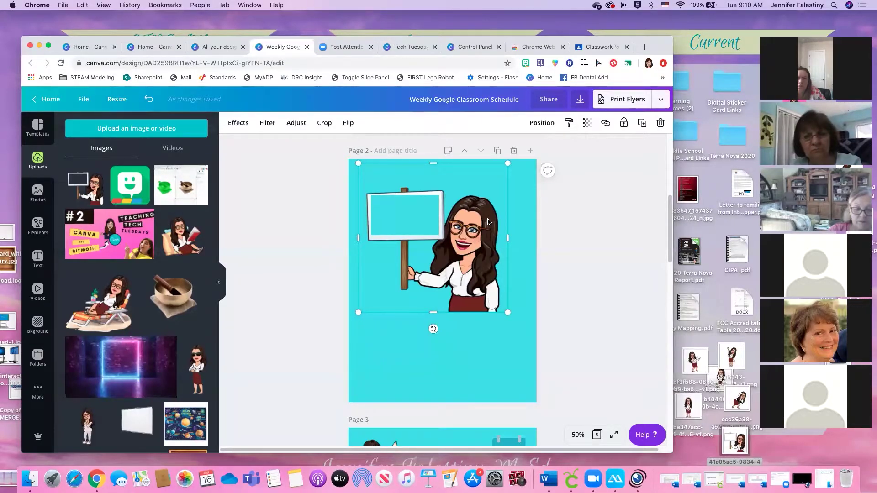
# Save a SUMMER Bitmoji sticker from a 'sum' search, open it in Preview, then close it
pyautogui.click(525, 64)
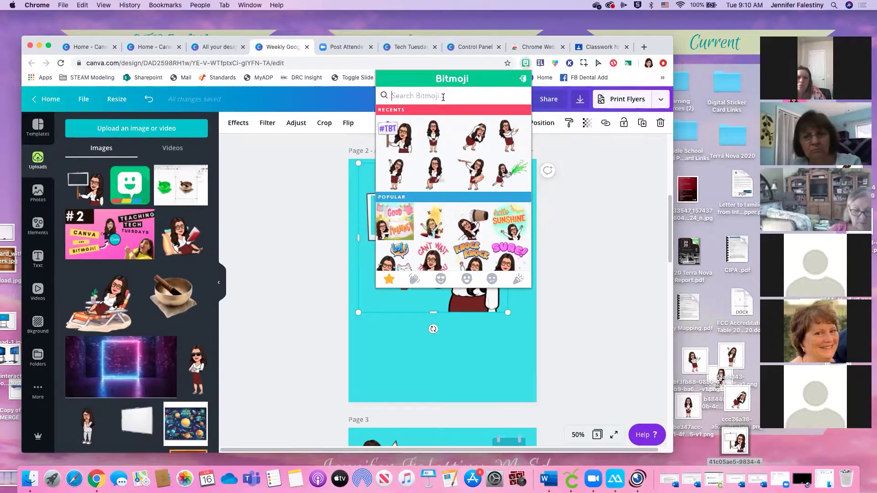
pyautogui.write('summer')
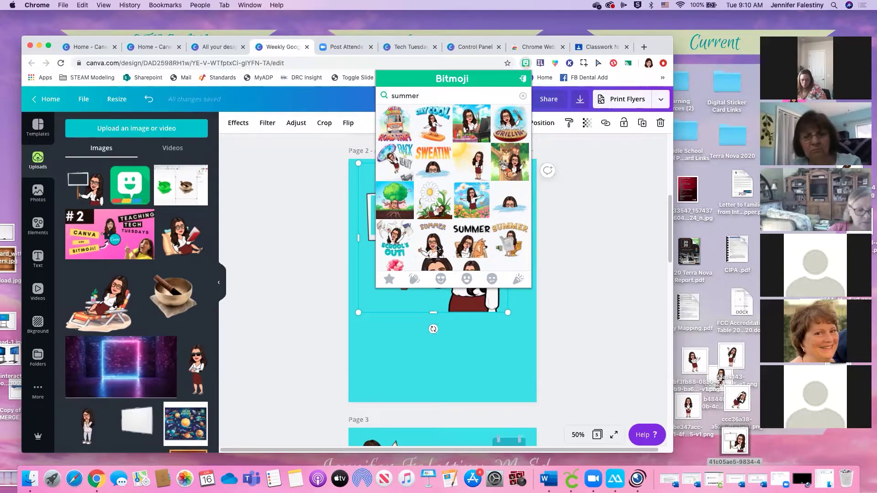
pyautogui.moveTo(433, 244); pyautogui.dragTo(711, 345)
pyautogui.doubleClick(711, 346)
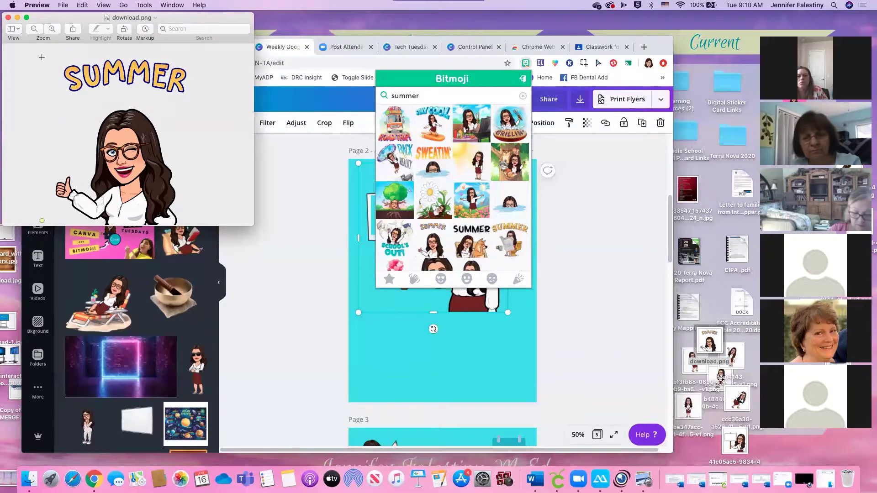
pyautogui.moveTo(48, 53)
pyautogui.mouseDown()
pyautogui.moveTo(209, 101)
pyautogui.moveTo(5, 78)
pyautogui.moveTo(41, 68)
pyautogui.moveTo(51, 50)
pyautogui.mouseUp()
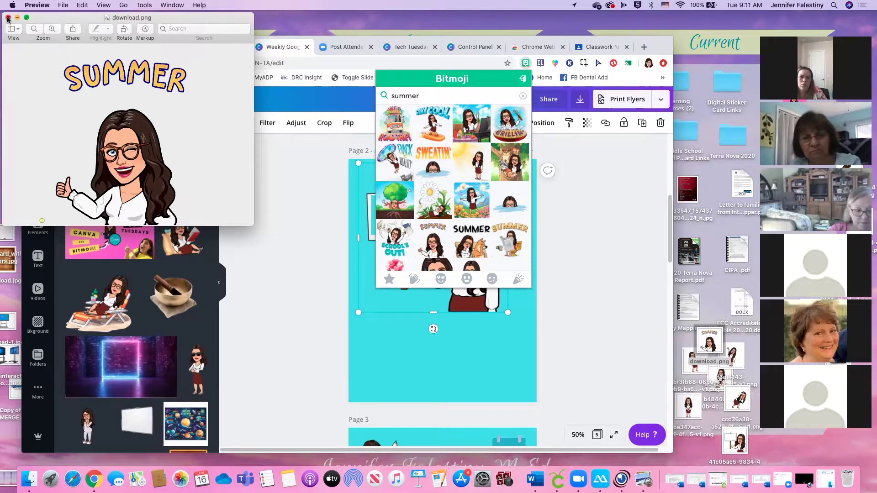
pyautogui.click(8, 18)
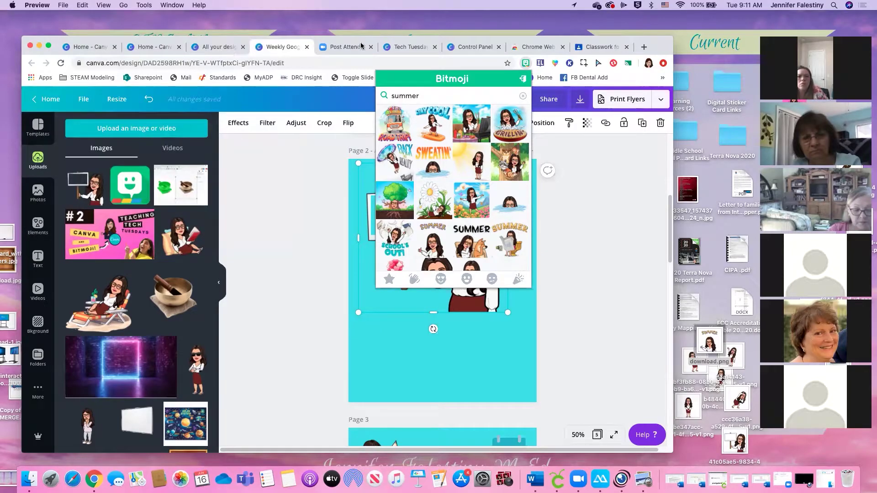
# Switch past the Tech Tuesday and Control Panel tabs to the Zoom post-attendee page
pyautogui.click(410, 48)
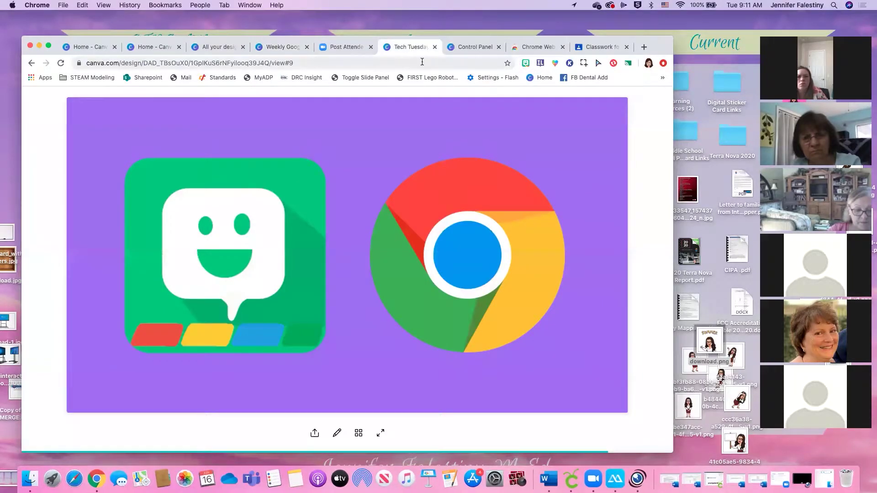
pyautogui.click(466, 51)
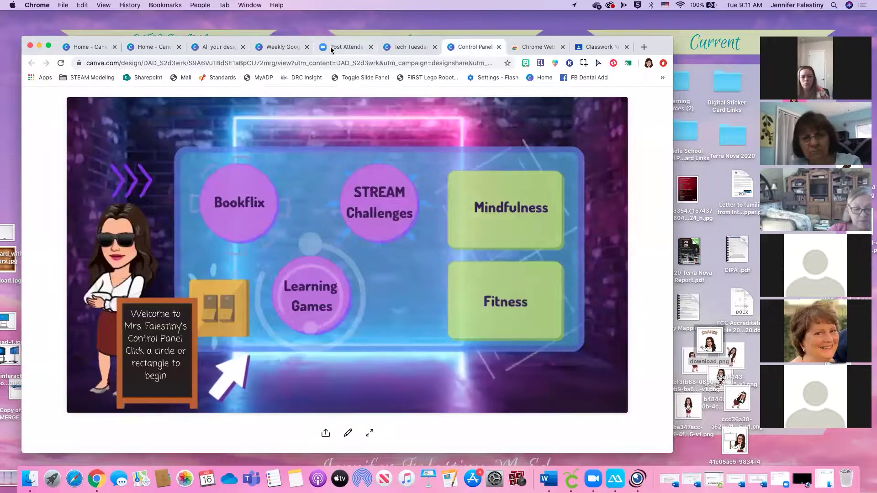
pyautogui.click(344, 47)
pyautogui.click(311, 62)
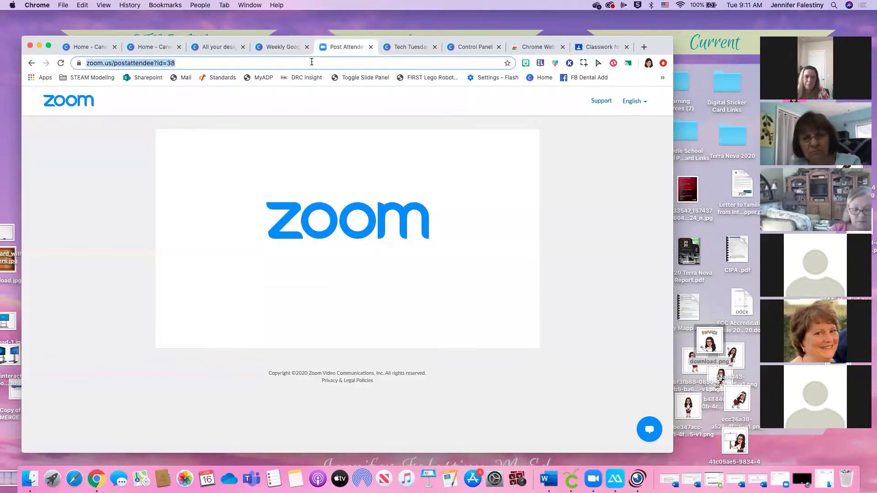
# Type 'remo' in the address bar and open PhotoScissors' 'Remove Background from Image' site
pyautogui.write('b')
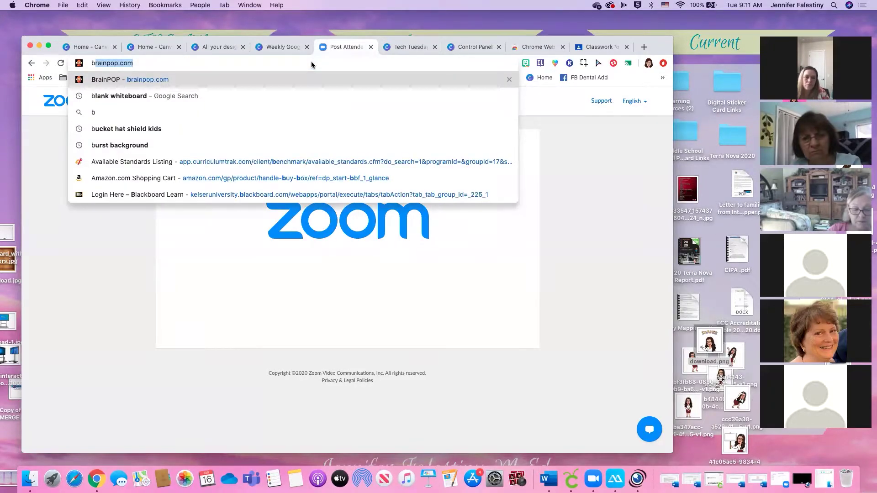
pyautogui.press('BackSpace')
pyautogui.press('BackSpace')
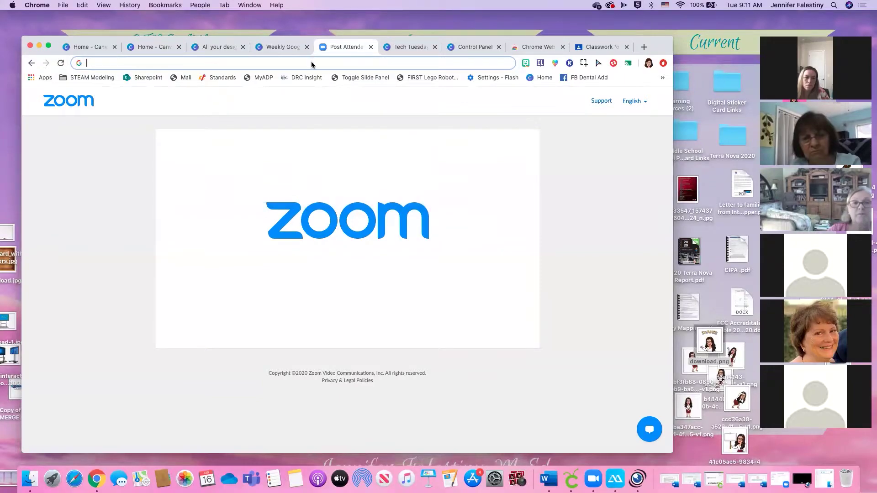
pyautogui.write('s')
pyautogui.press('BackSpace')
pyautogui.press('BackSpace')
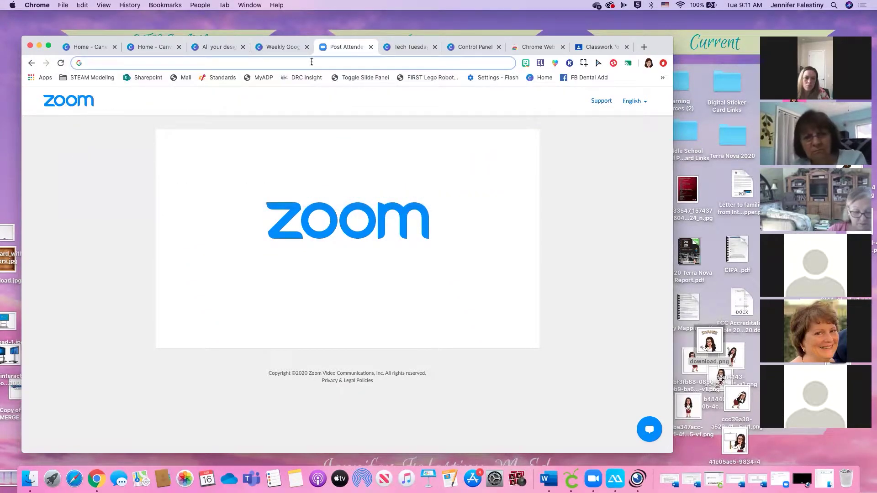
pyautogui.write('remo')
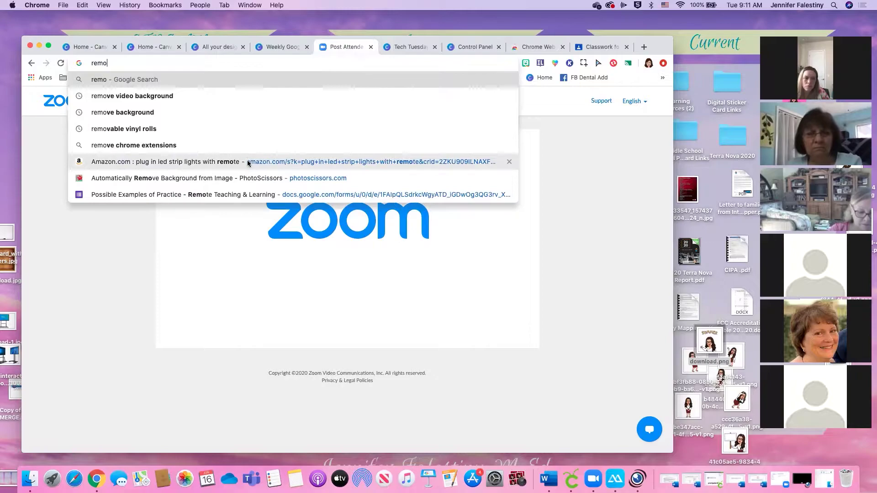
pyautogui.click(242, 178)
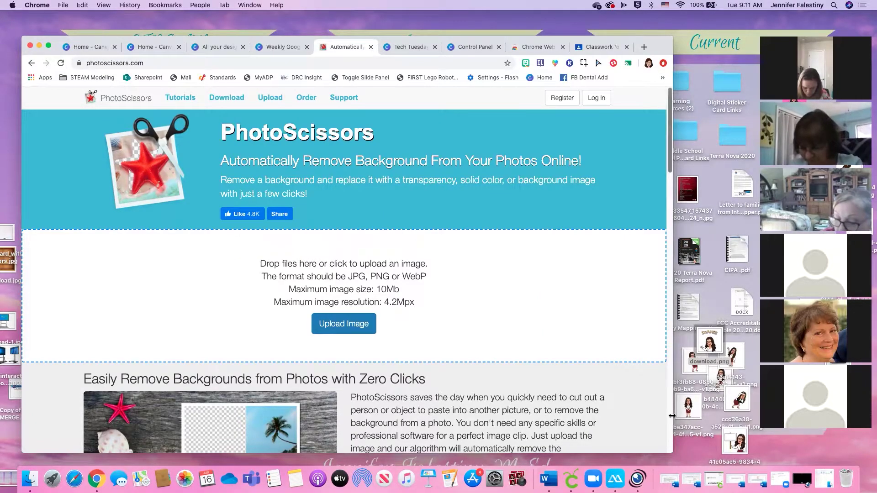
# Drop download.png from the desktop onto the PhotoScissors upload area for automatic background removal
pyautogui.scroll(-1, 393, 296)
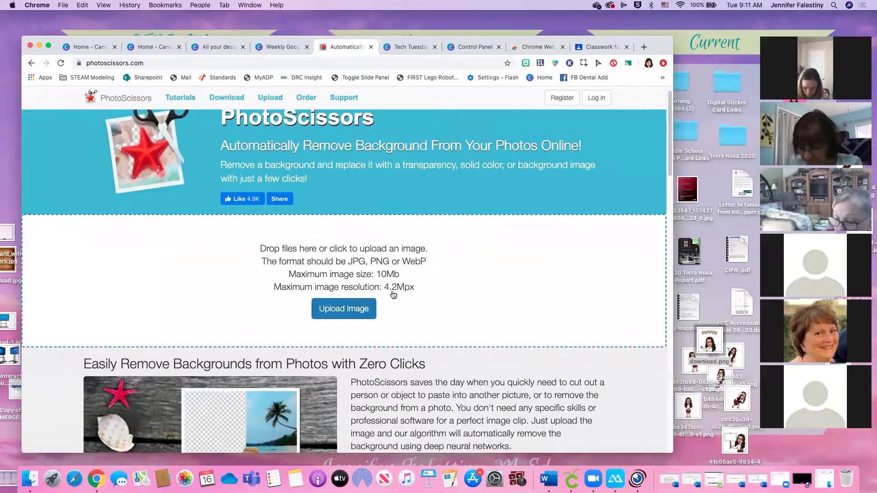
pyautogui.scroll(-1, 401, 296)
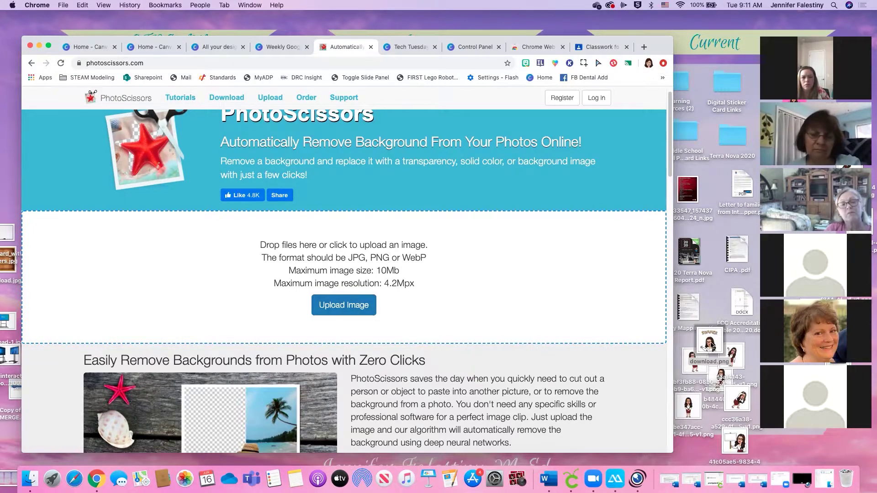
pyautogui.moveTo(708, 341); pyautogui.dragTo(315, 265)
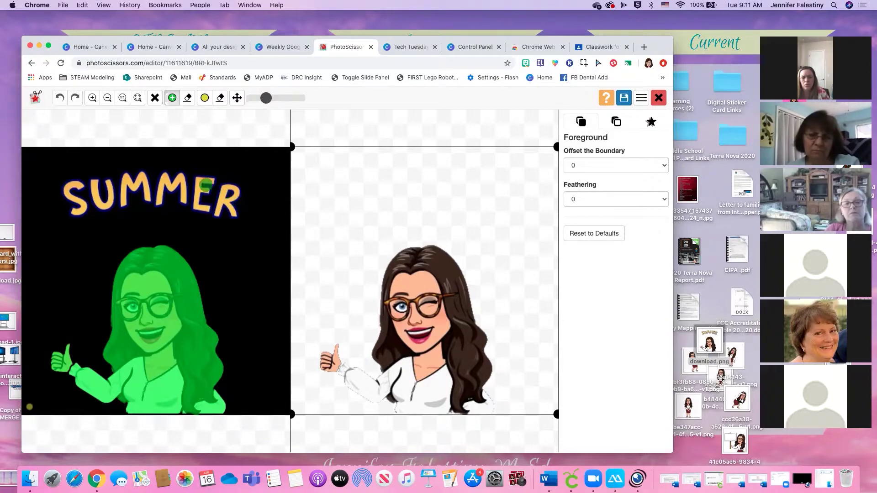
# Mark the SUMMER lettering with the green keep marker
pyautogui.click(188, 98)
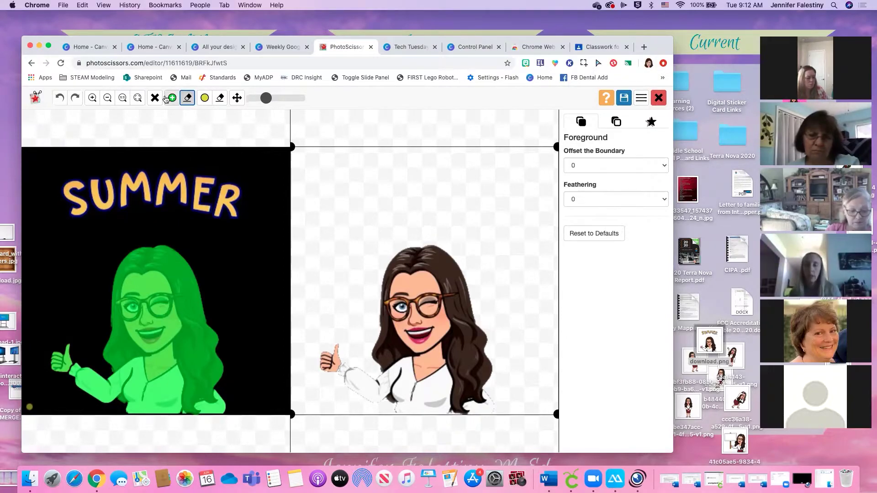
pyautogui.click(171, 99)
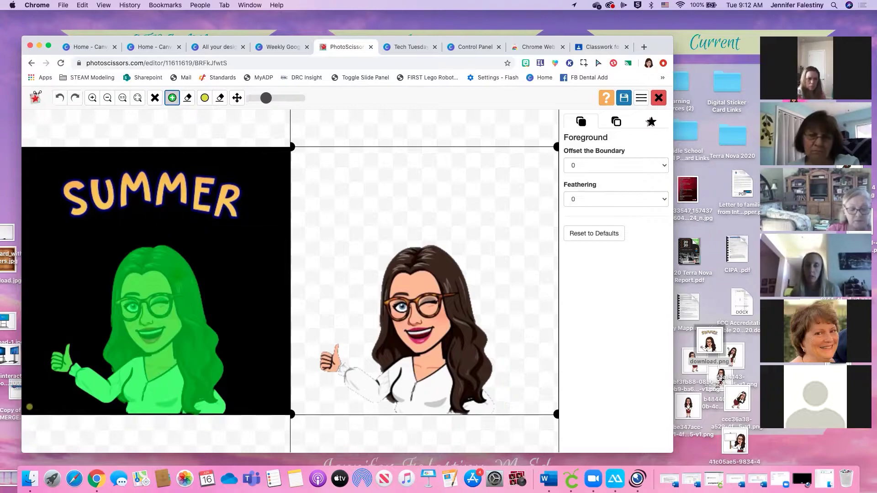
pyautogui.moveTo(91, 190)
pyautogui.mouseDown()
pyautogui.moveTo(75, 185)
pyautogui.moveTo(70, 194)
pyautogui.moveTo(75, 212)
pyautogui.moveTo(89, 211)
pyautogui.mouseUp()
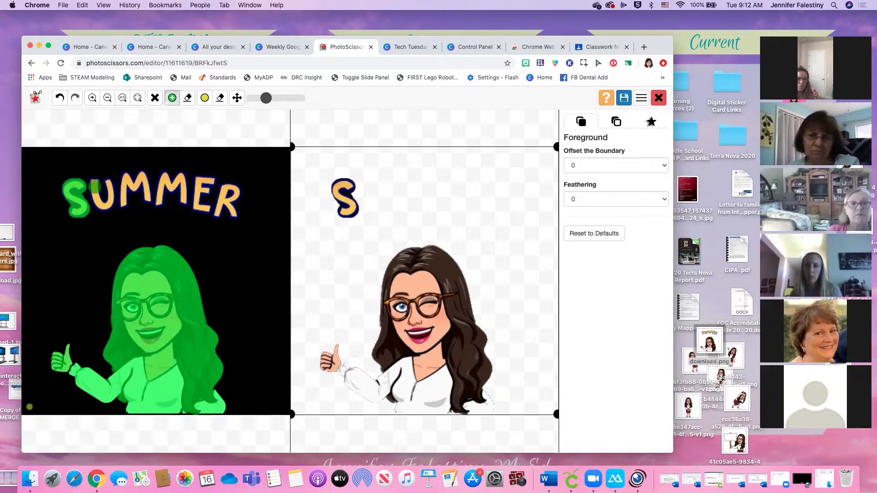
pyautogui.moveTo(78, 185)
pyautogui.mouseDown()
pyautogui.moveTo(134, 184)
pyautogui.moveTo(210, 198)
pyautogui.moveTo(93, 200)
pyautogui.moveTo(228, 210)
pyautogui.moveTo(183, 175)
pyautogui.moveTo(98, 184)
pyautogui.mouseUp()
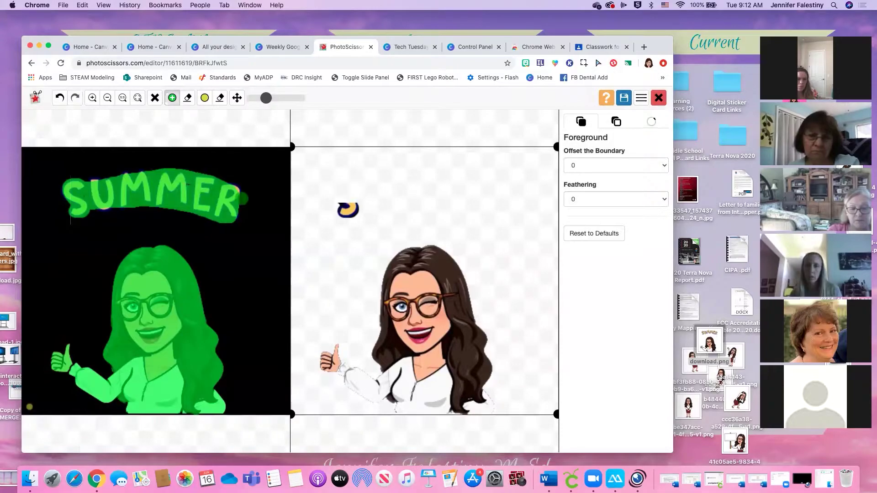
# Unmark the SUMMER lettering with an enlarged red brush, then download the cutout as download.png
pyautogui.click(187, 99)
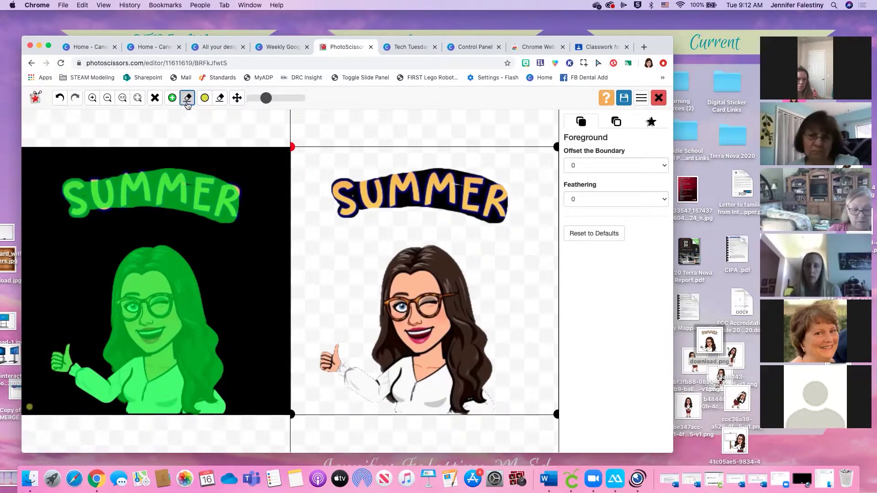
pyautogui.moveTo(267, 98); pyautogui.dragTo(289, 98)
pyautogui.moveTo(227, 215)
pyautogui.mouseDown()
pyautogui.moveTo(233, 177)
pyautogui.moveTo(197, 233)
pyautogui.moveTo(182, 204)
pyautogui.moveTo(75, 201)
pyautogui.moveTo(107, 183)
pyautogui.moveTo(213, 179)
pyautogui.moveTo(236, 210)
pyautogui.mouseUp()
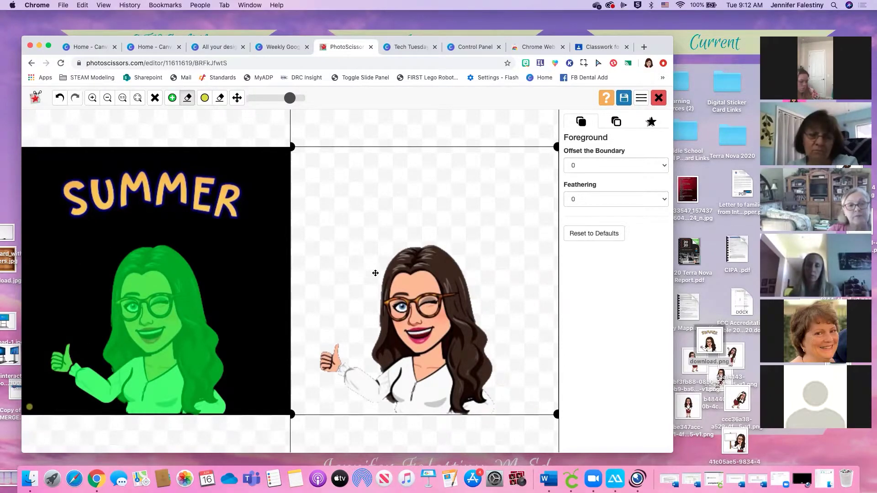
pyautogui.click(624, 98)
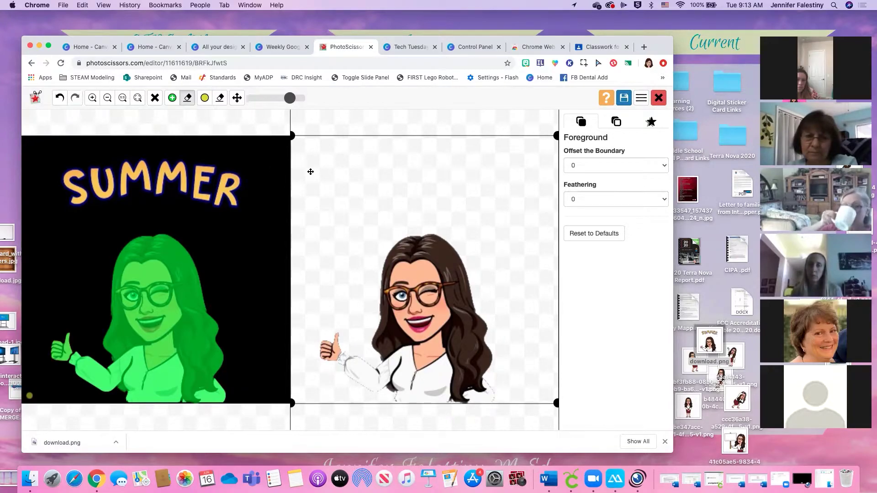
pyautogui.click(78, 445)
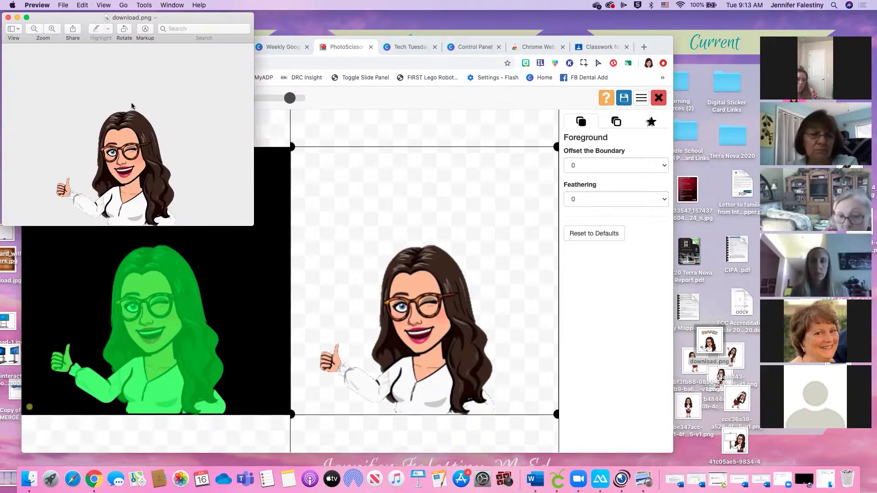
# Close the Preview window and return to the Weekly Google Classroom Schedule design
pyautogui.click(8, 18)
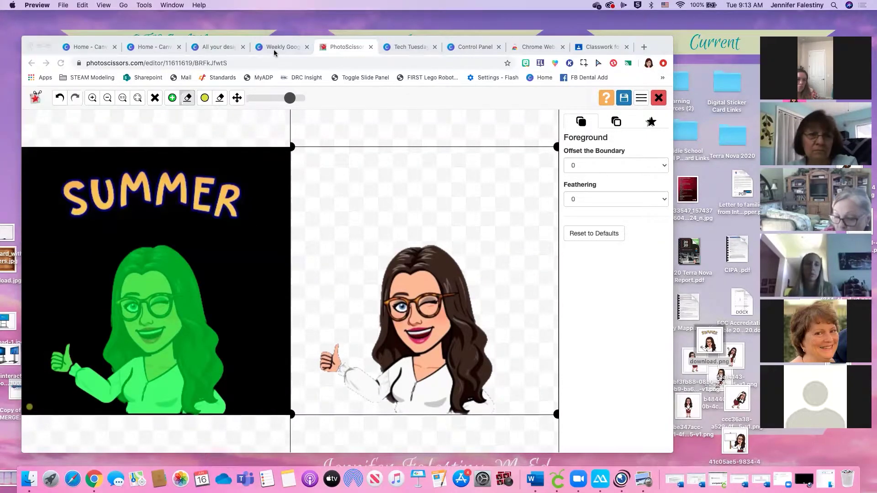
pyautogui.click(274, 52)
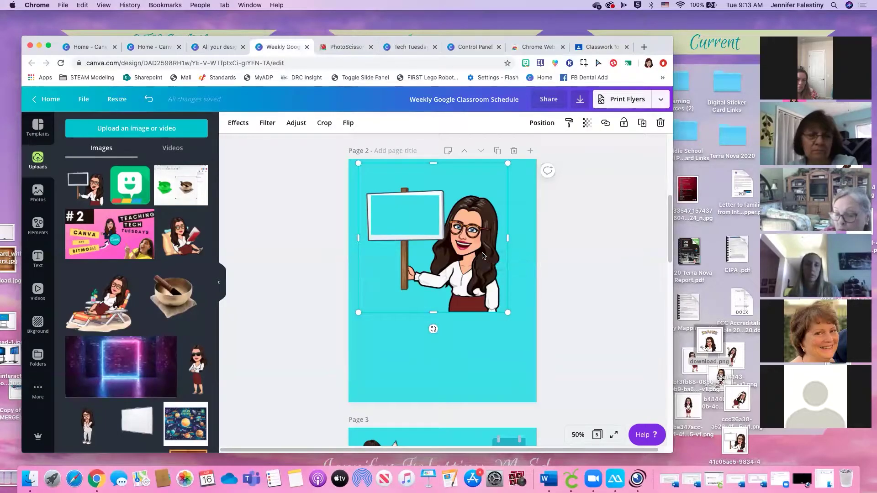
# Delete the sign-holding bitmoji on page 2, then upload the Downloads cutout, add it there and enlarge it
pyautogui.press('Delete')
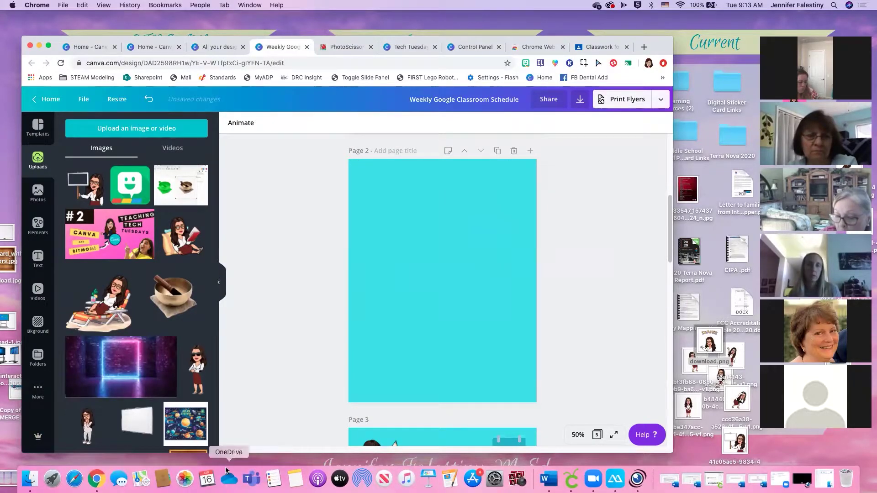
pyautogui.click(174, 130)
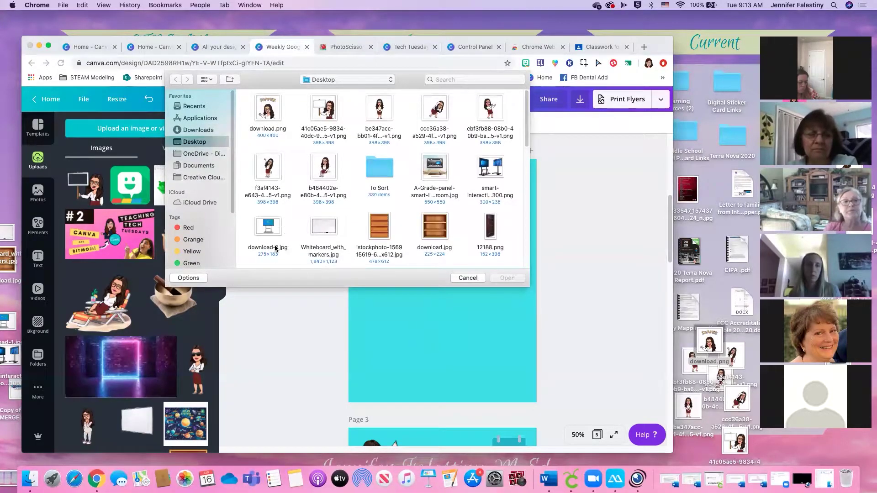
pyautogui.click(198, 130)
pyautogui.doubleClick(264, 116)
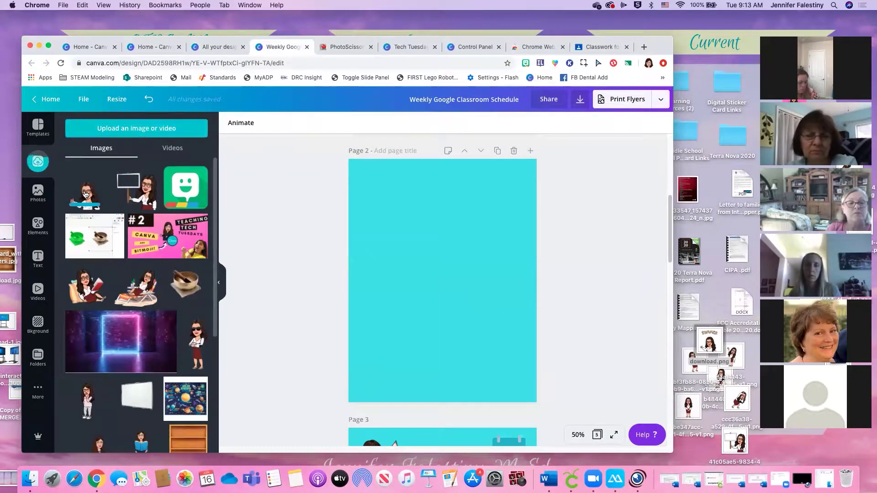
pyautogui.click(85, 194)
pyautogui.moveTo(491, 331); pyautogui.dragTo(511, 349)
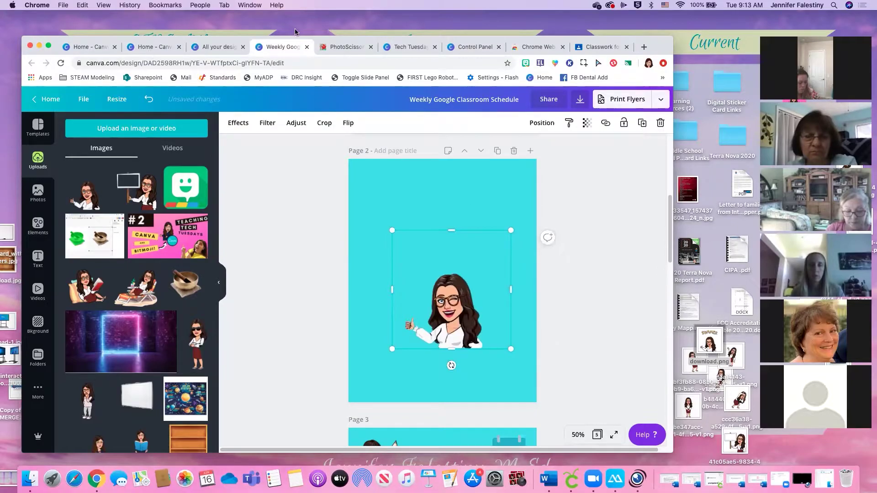
pyautogui.click(351, 48)
# Open the Control Panel design from the Canva designs list
pyautogui.click(406, 48)
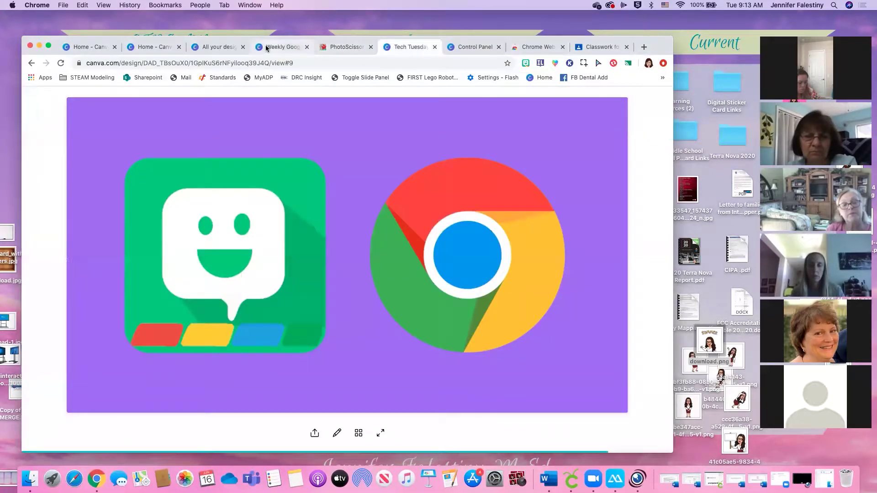
pyautogui.click(267, 48)
pyautogui.click(475, 47)
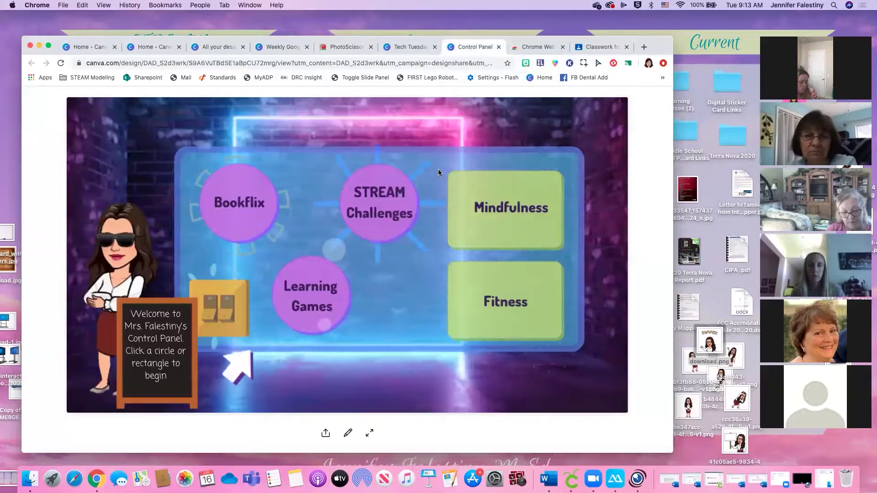
pyautogui.click(214, 47)
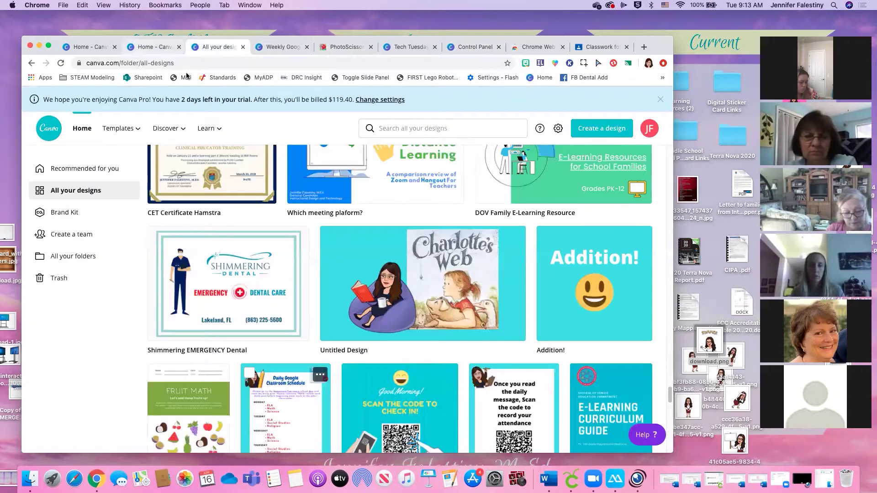
pyautogui.scroll(10, 439, 307)
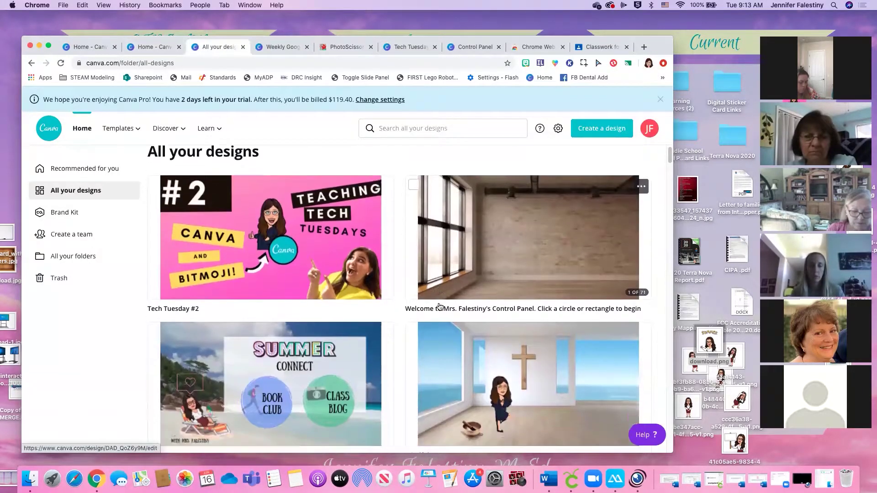
pyautogui.scroll(-1, 439, 307)
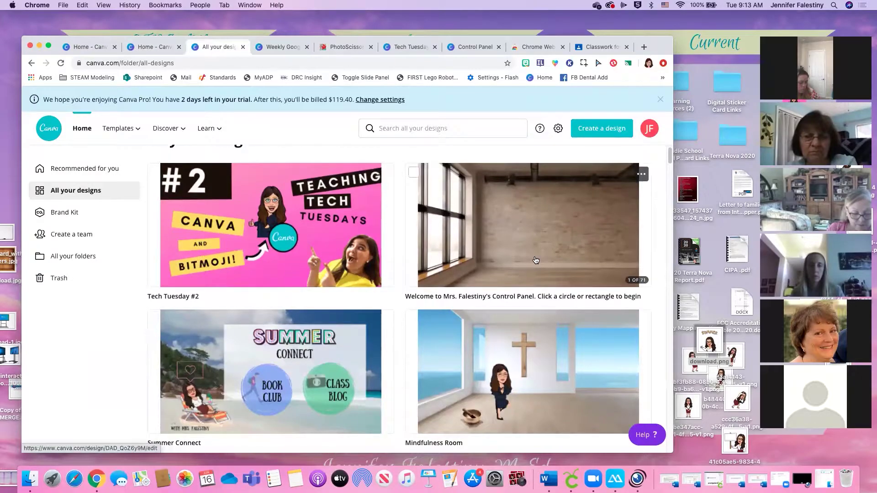
pyautogui.click(563, 247)
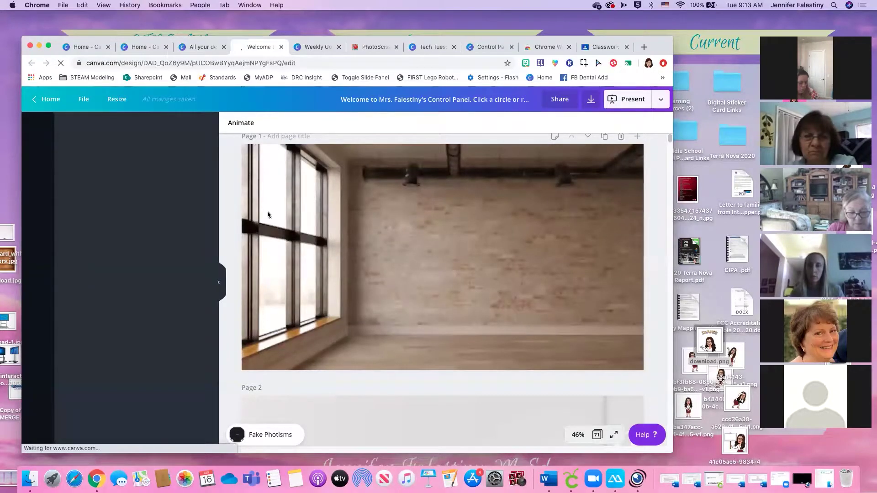
# Scroll through the room backdrop pages and select Page 8's white wall with wooden floor
pyautogui.scroll(-8, 464, 279)
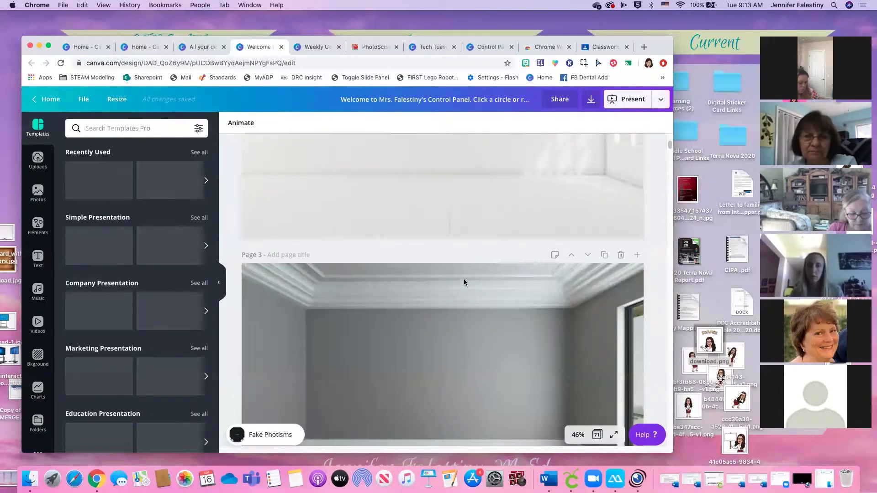
pyautogui.scroll(-10, 441, 251)
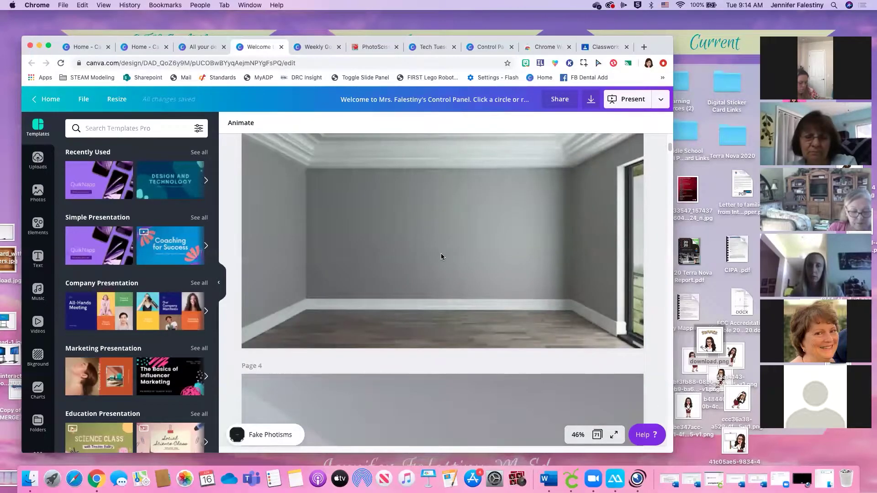
pyautogui.scroll(-15, 439, 258)
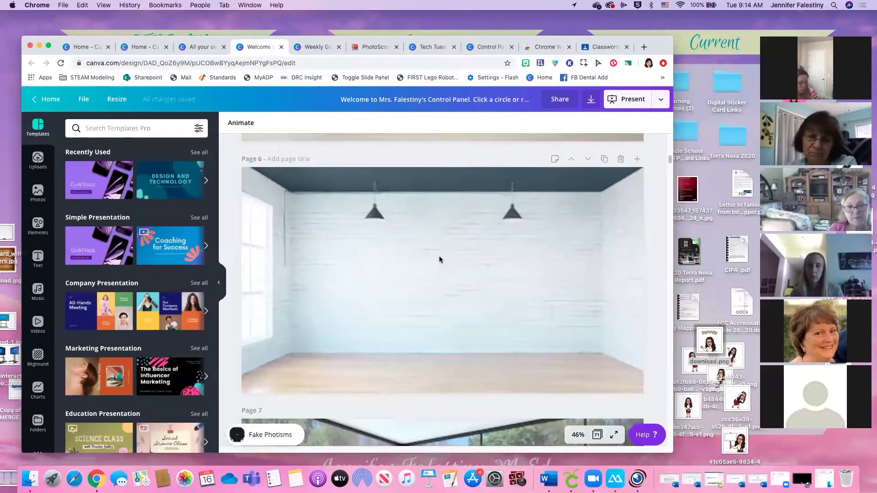
pyautogui.scroll(3, 440, 259)
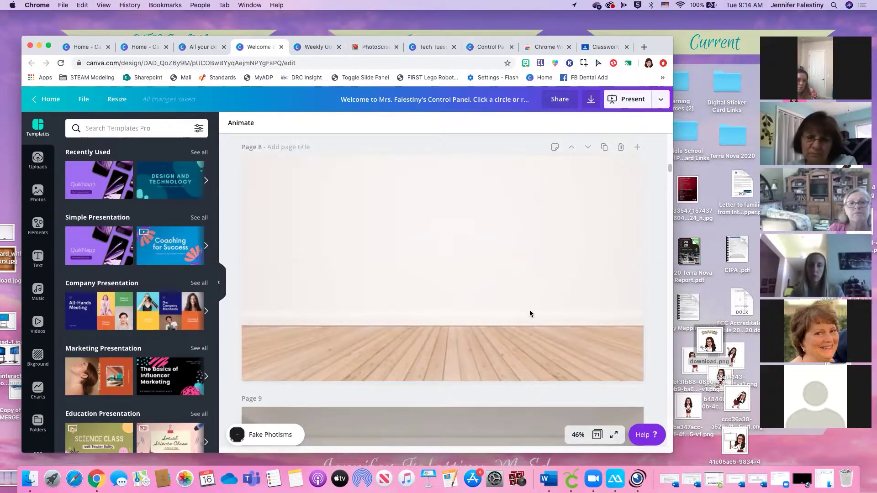
pyautogui.scroll(1, 515, 320)
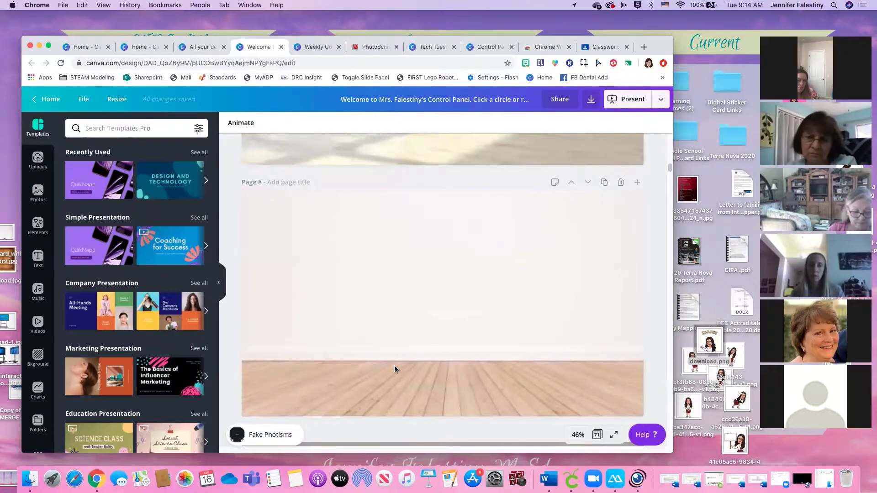
pyautogui.scroll(10, 325, 375)
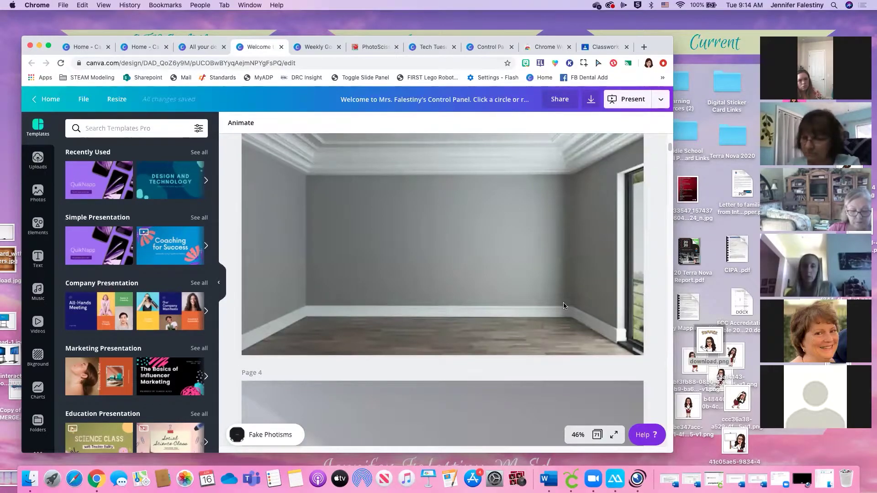
pyautogui.scroll(-5, 565, 334)
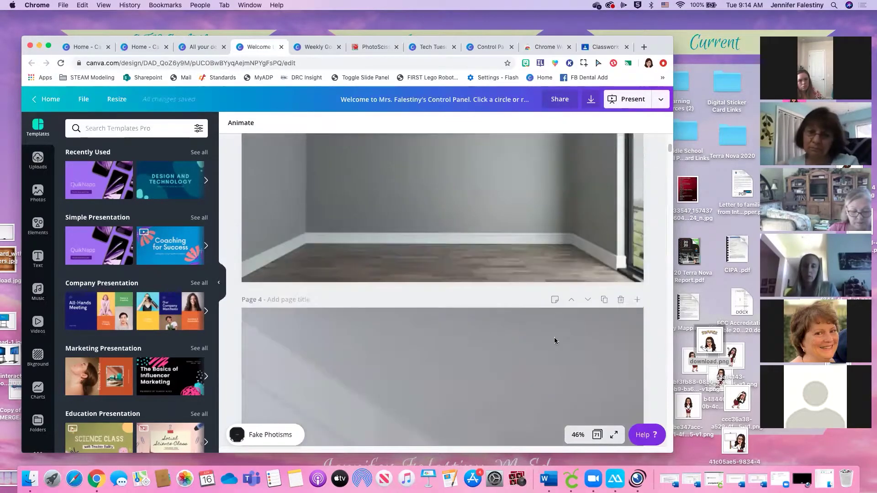
pyautogui.scroll(-12, 547, 338)
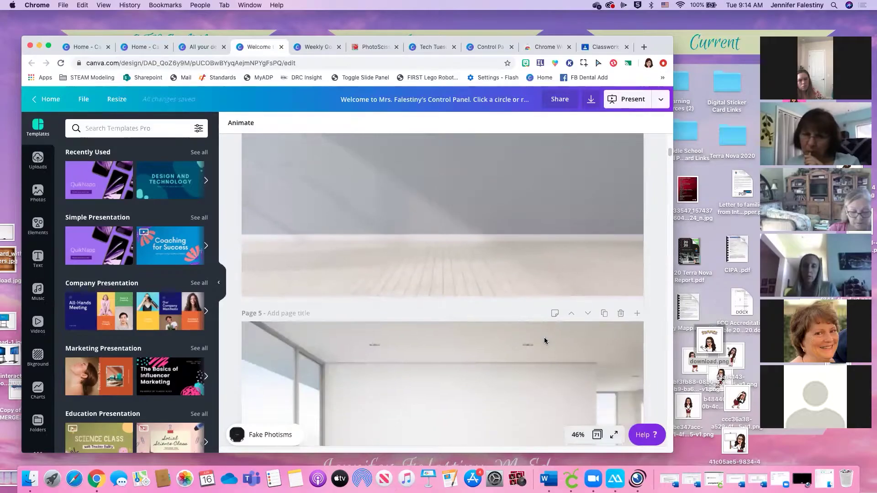
pyautogui.scroll(-12, 544, 341)
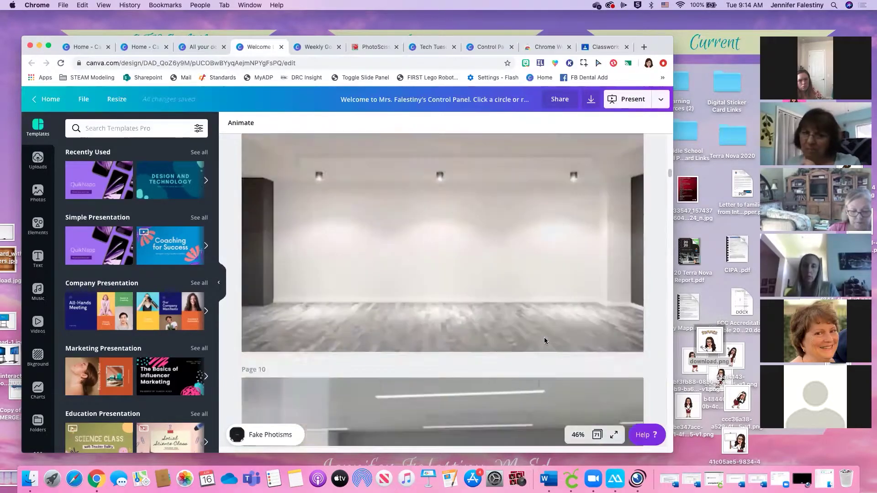
pyautogui.scroll(2, 544, 341)
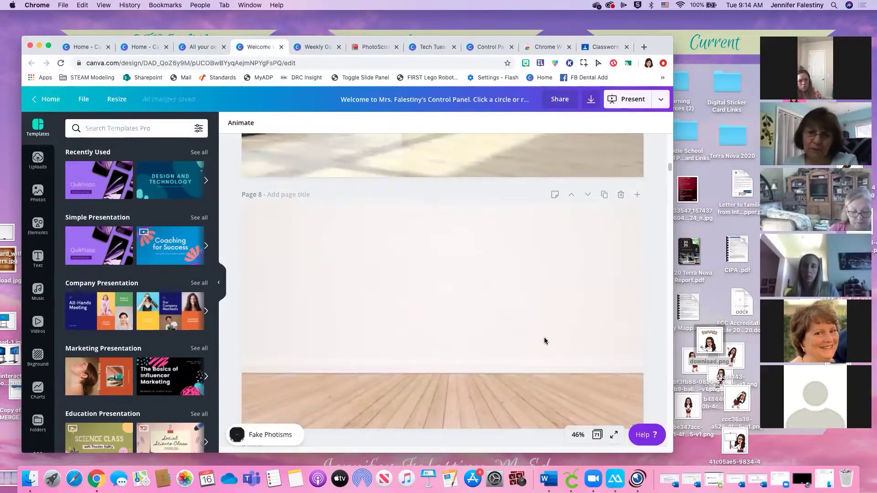
pyautogui.click(556, 375)
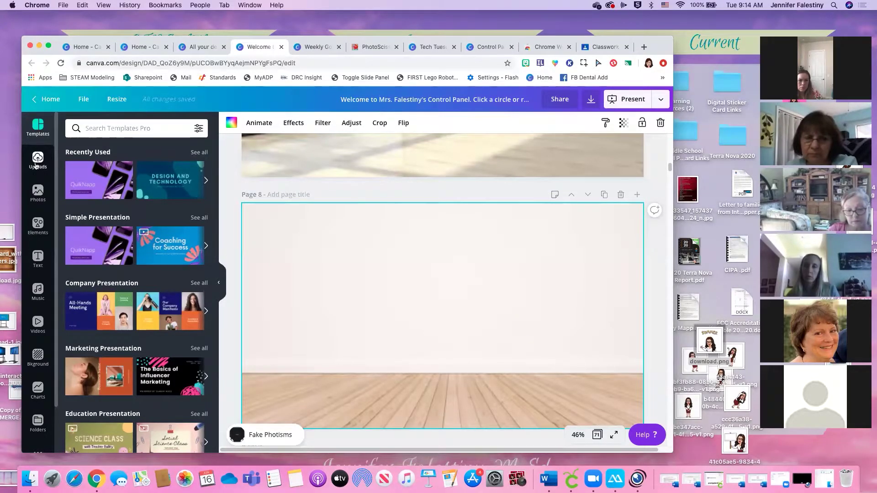
# Search Photos for 'white board' and add a whiteboard photo to Page 8
pyautogui.click(38, 199)
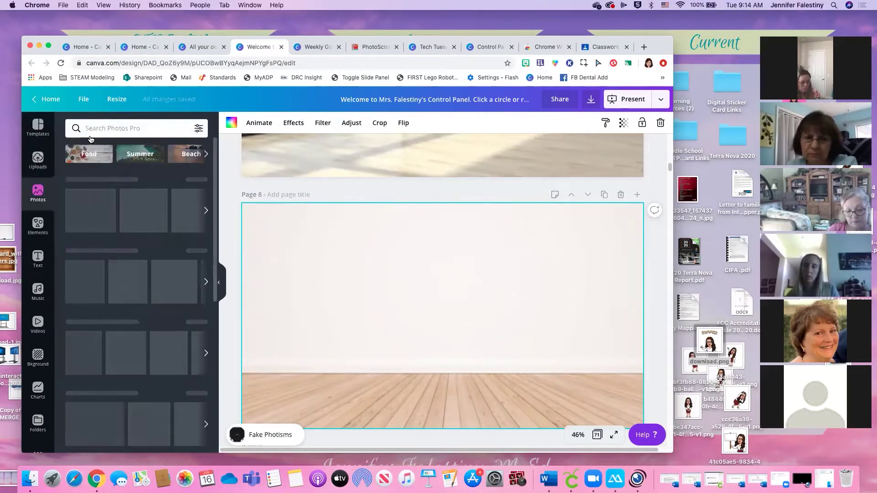
pyautogui.click(120, 126)
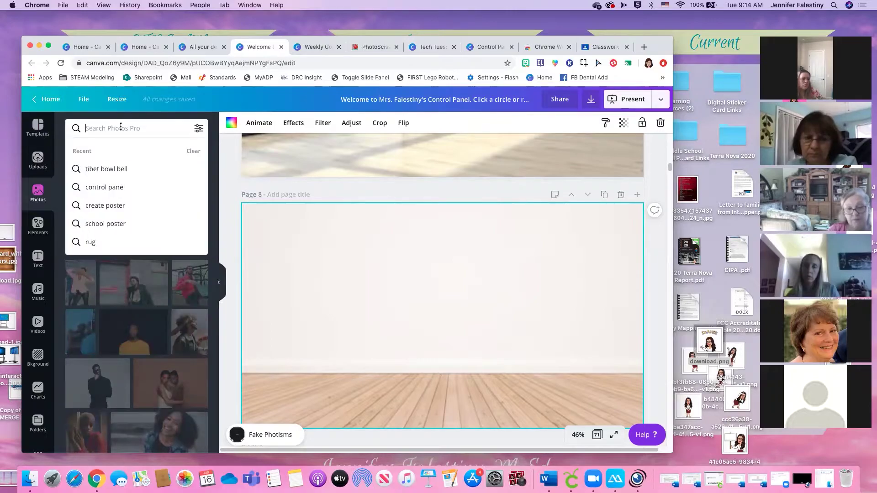
pyautogui.write('white board')
pyautogui.press('Return')
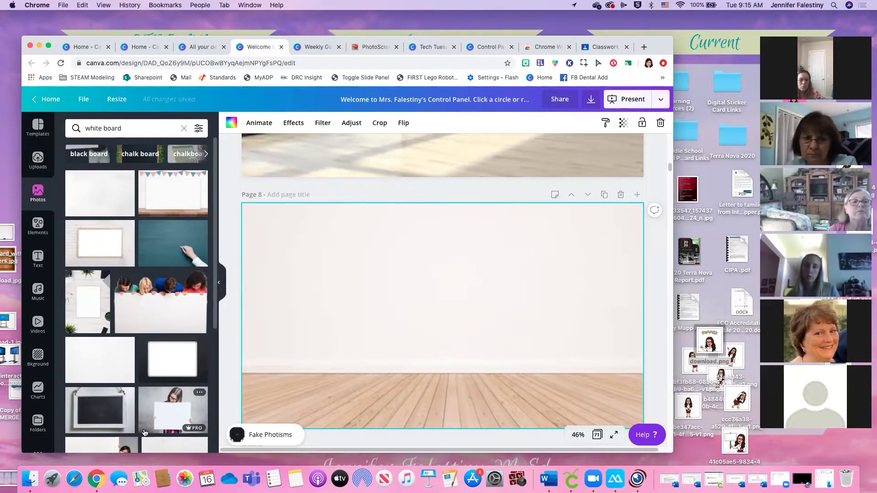
pyautogui.scroll(-2, 162, 405)
pyautogui.scroll(-1, 163, 405)
pyautogui.scroll(1, 161, 403)
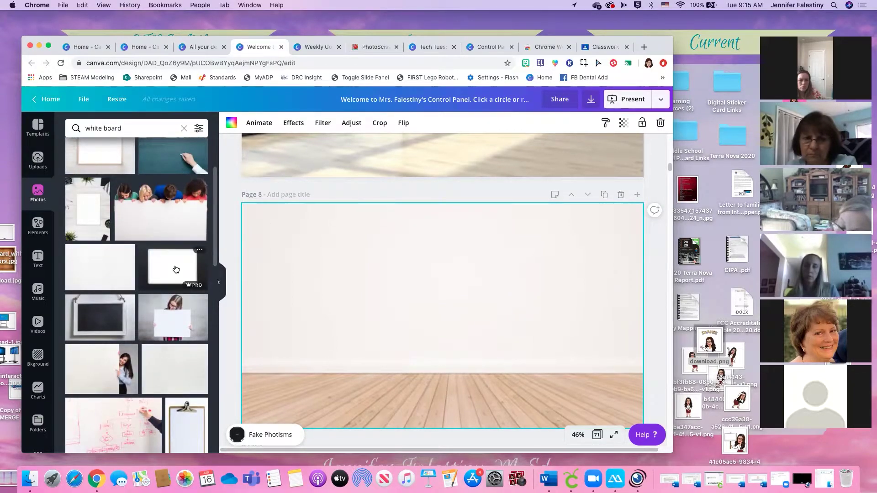
pyautogui.click(176, 270)
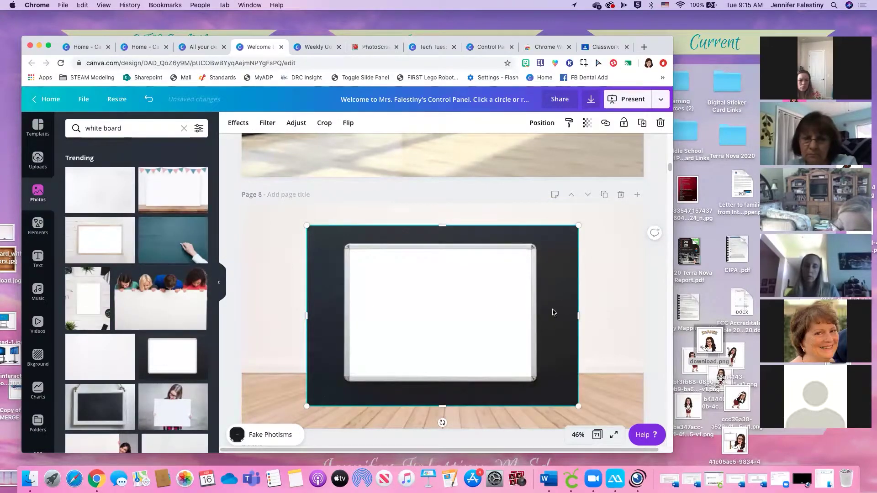
# Move and shrink the whiteboard photo, then crop it to just the board
pyautogui.moveTo(544, 338); pyautogui.dragTo(540, 325)
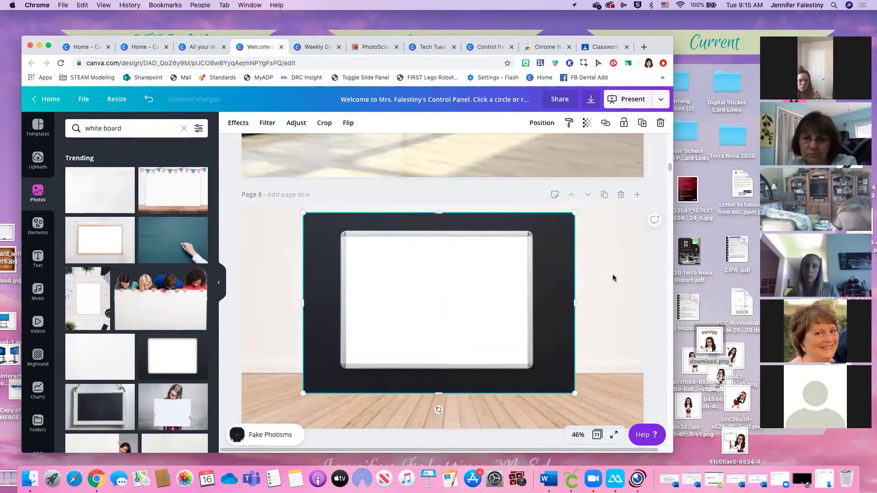
pyautogui.moveTo(575, 211); pyautogui.dragTo(567, 217)
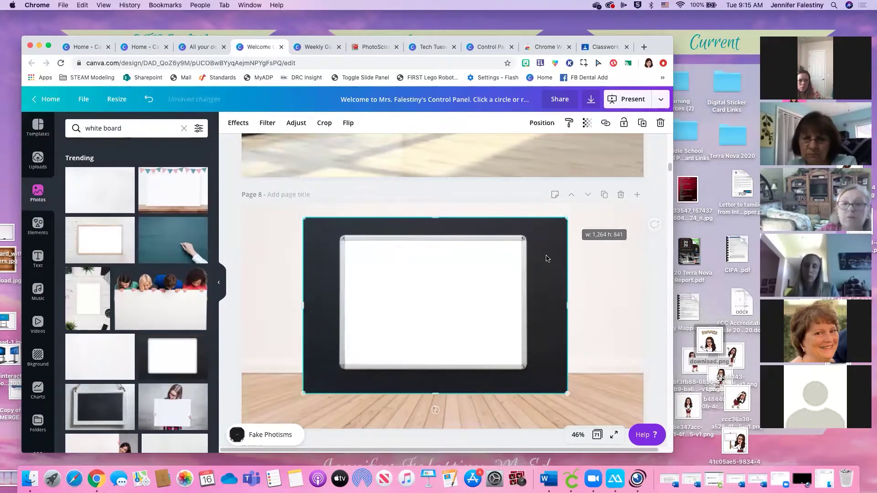
pyautogui.doubleClick(450, 295)
pyautogui.moveTo(567, 219); pyautogui.dragTo(525, 236)
pyautogui.moveTo(525, 393); pyautogui.dragTo(524, 368)
pyautogui.moveTo(304, 232); pyautogui.dragTo(341, 238)
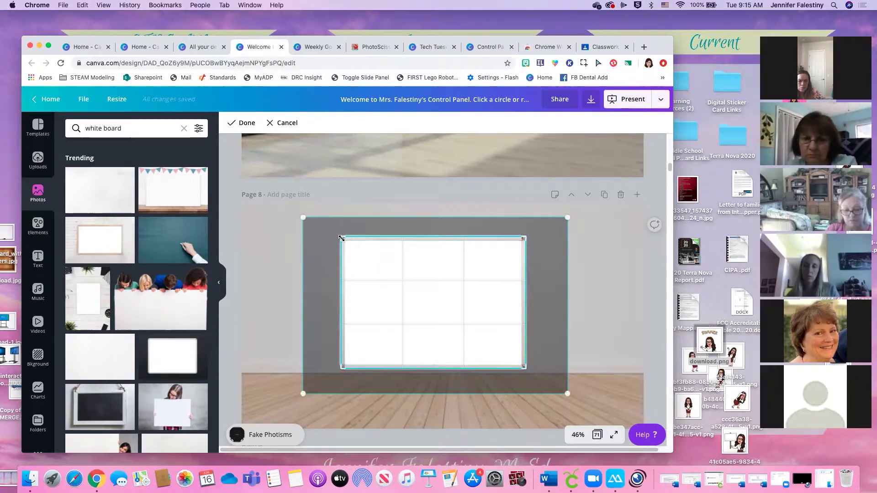
pyautogui.click(606, 291)
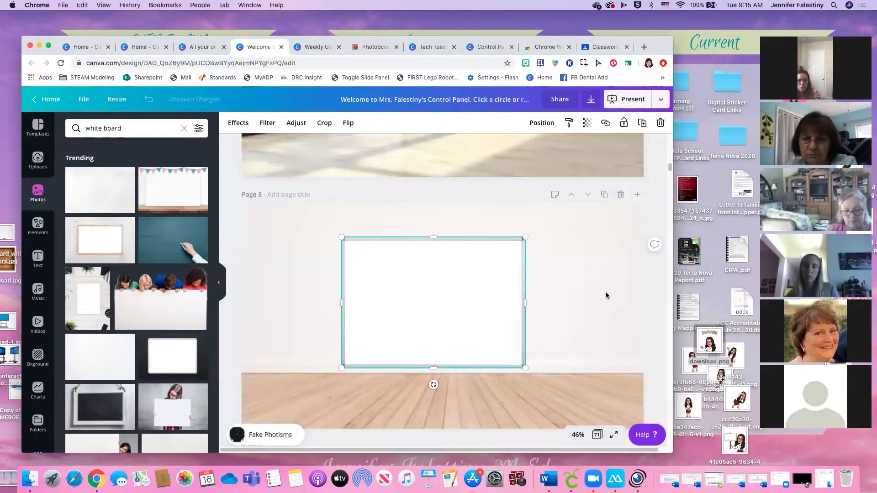
# Shrink the cropped whiteboard further and centre it on the wall above the floor
pyautogui.moveTo(524, 369); pyautogui.dragTo(485, 339)
pyautogui.moveTo(438, 286); pyautogui.dragTo(444, 284)
pyautogui.moveTo(459, 283); pyautogui.dragTo(464, 282)
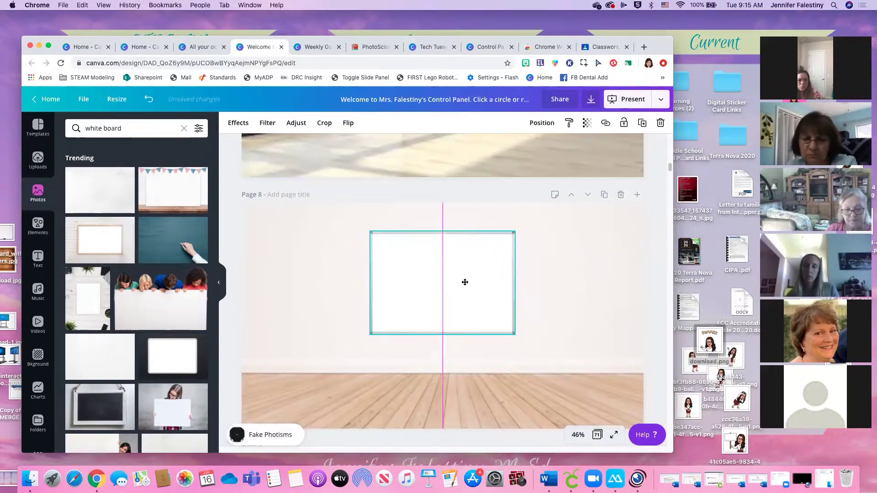
pyautogui.click(582, 299)
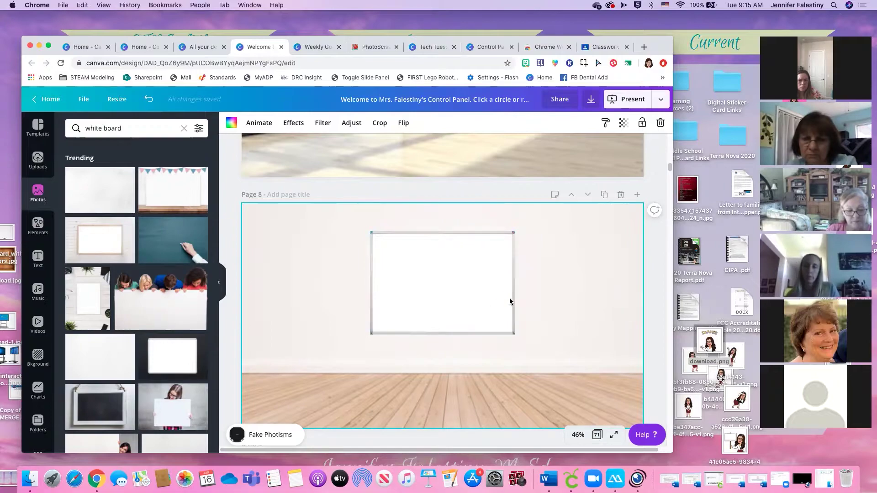
pyautogui.click(454, 297)
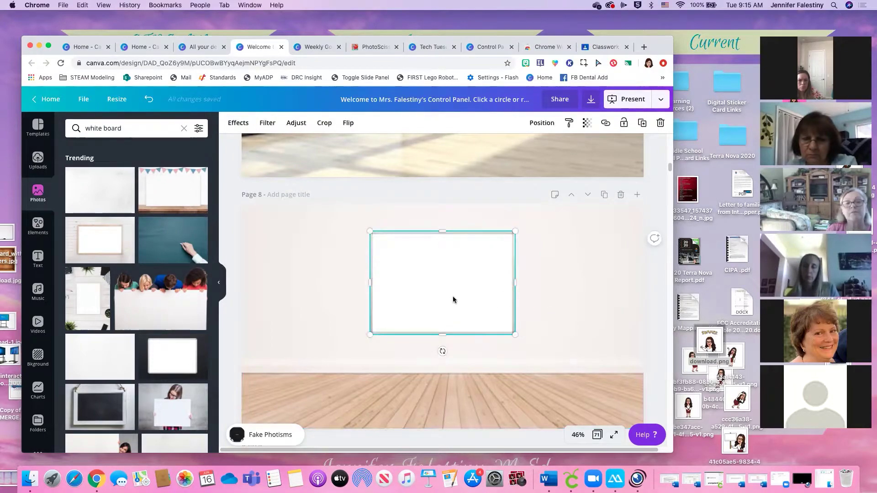
pyautogui.moveTo(515, 334); pyautogui.dragTo(505, 328)
pyautogui.moveTo(475, 299); pyautogui.dragTo(480, 299)
pyautogui.click(550, 302)
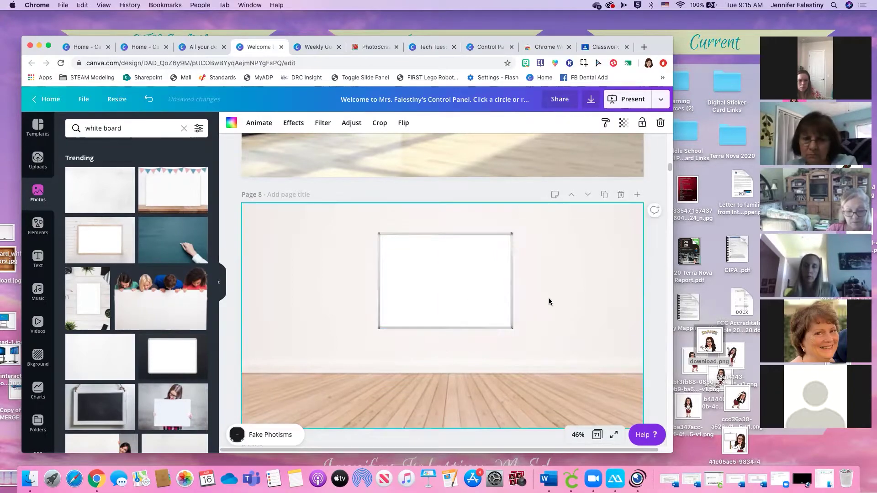
pyautogui.click(135, 130)
# Replace the photo search with 'banner' and browse the photo results
pyautogui.moveTo(135, 130); pyautogui.dragTo(64, 124)
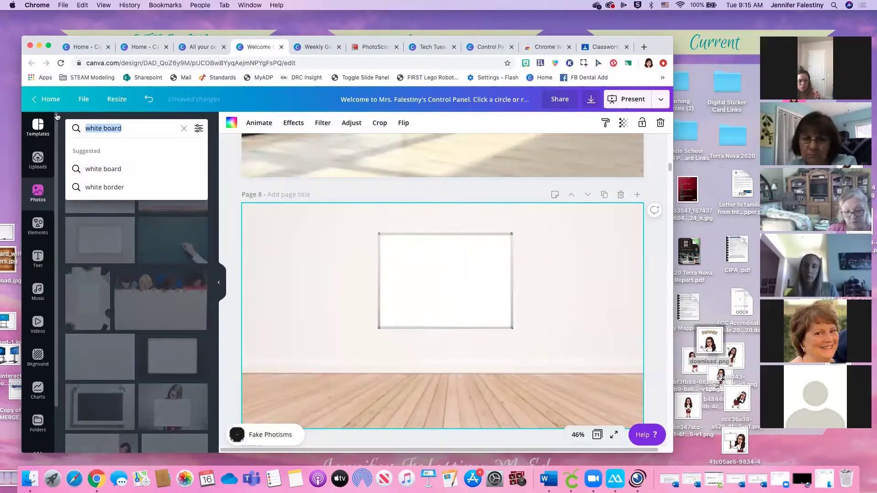
pyautogui.write('banner')
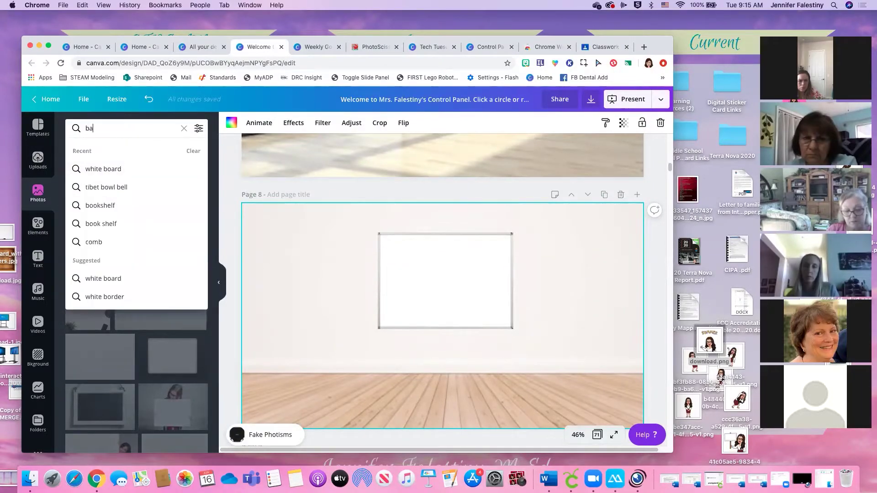
pyautogui.press('Return')
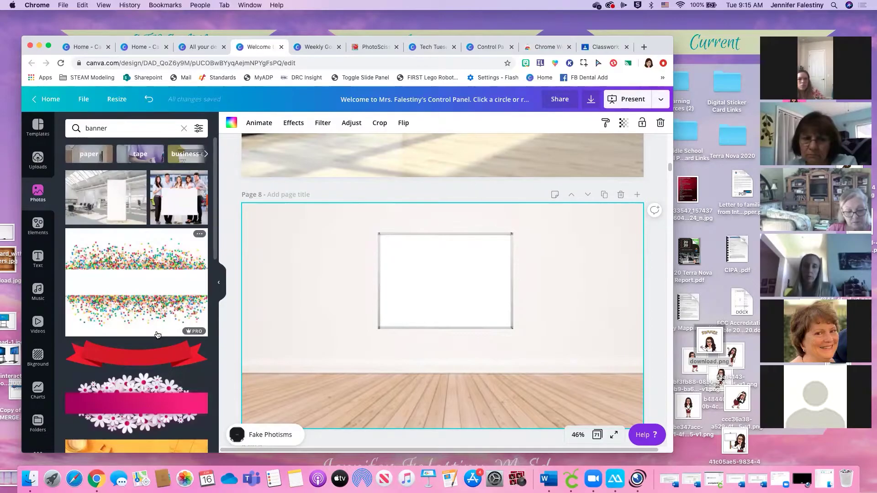
pyautogui.scroll(-15, 156, 340)
pyautogui.scroll(-20, 156, 339)
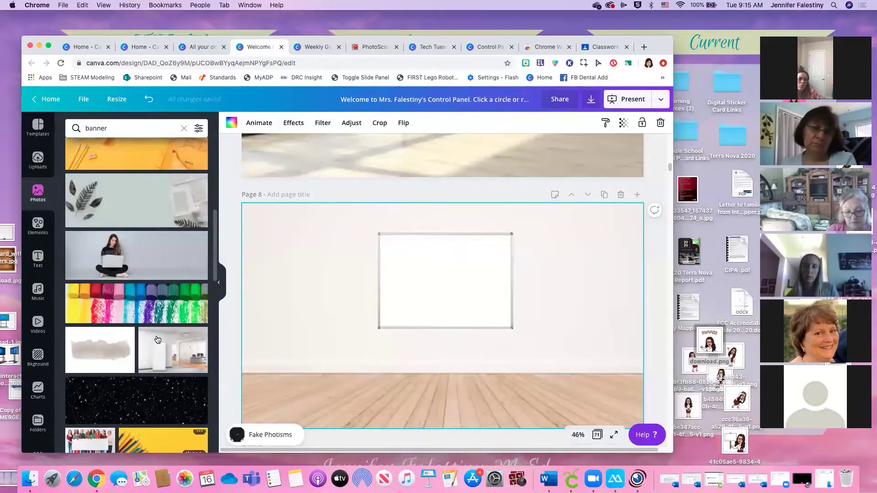
pyautogui.scroll(5, 158, 338)
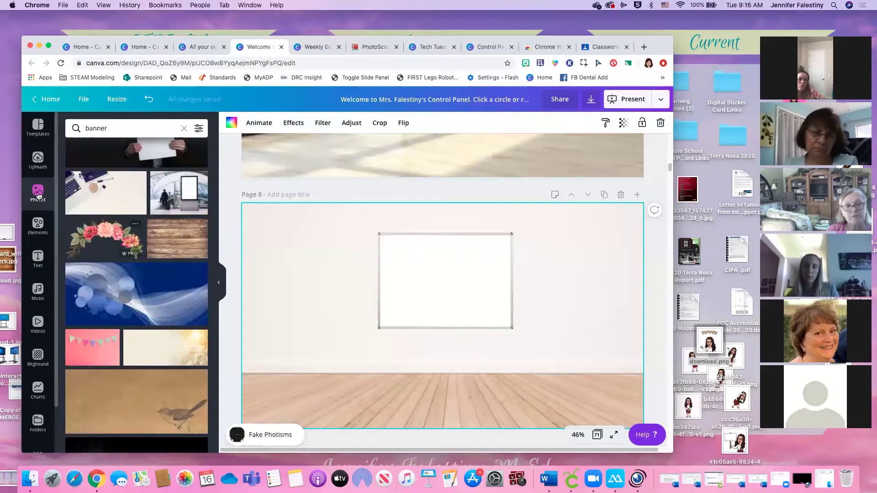
# Search Elements for 'banner' and place the colourful bunting across the whiteboard's top edge
pyautogui.click(35, 229)
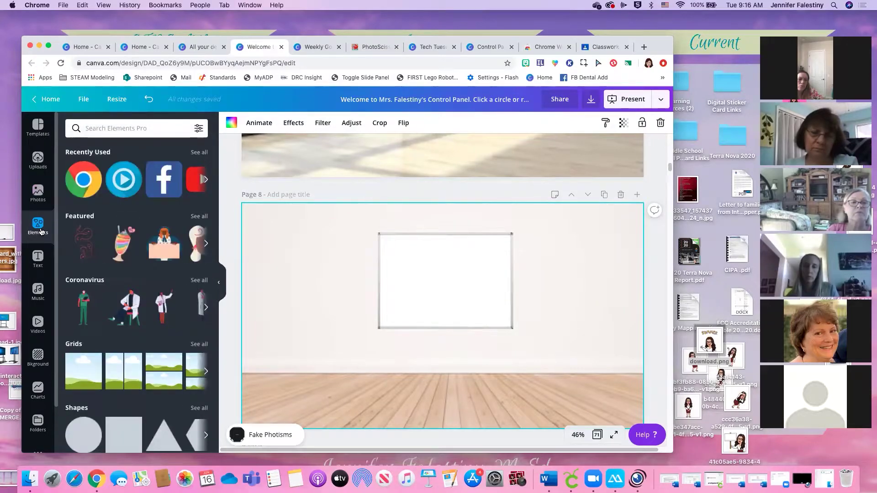
pyautogui.click(172, 126)
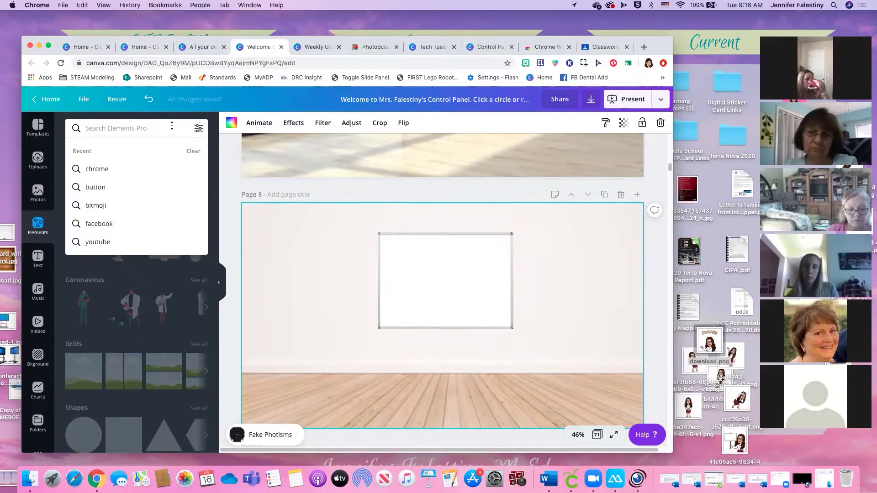
pyautogui.write('banner')
pyautogui.press('Return')
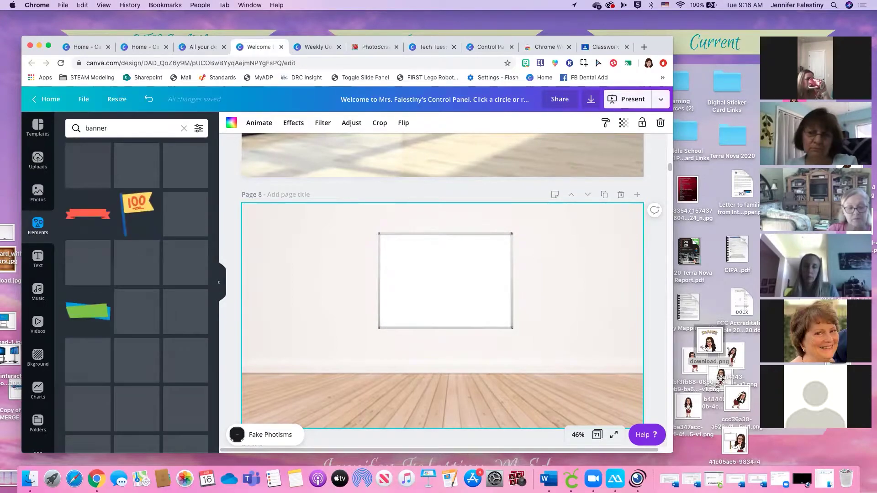
pyautogui.scroll(-3, 153, 229)
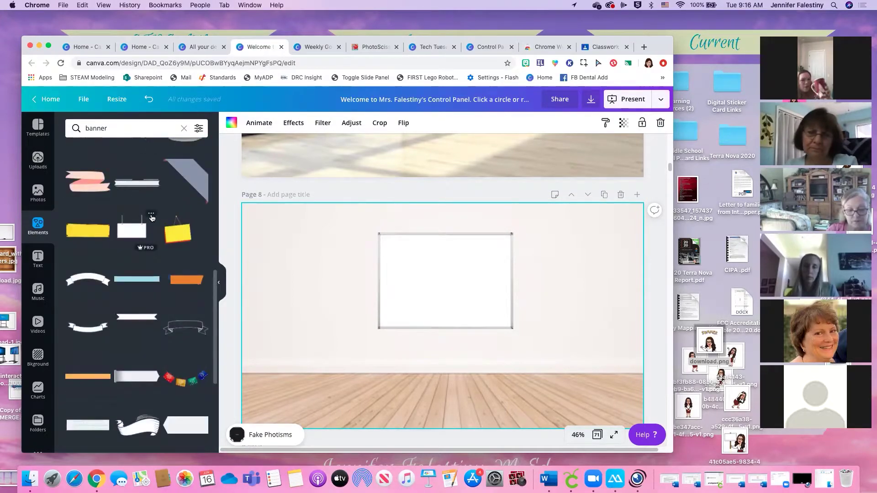
pyautogui.click(141, 188)
pyautogui.moveTo(474, 312); pyautogui.dragTo(488, 249)
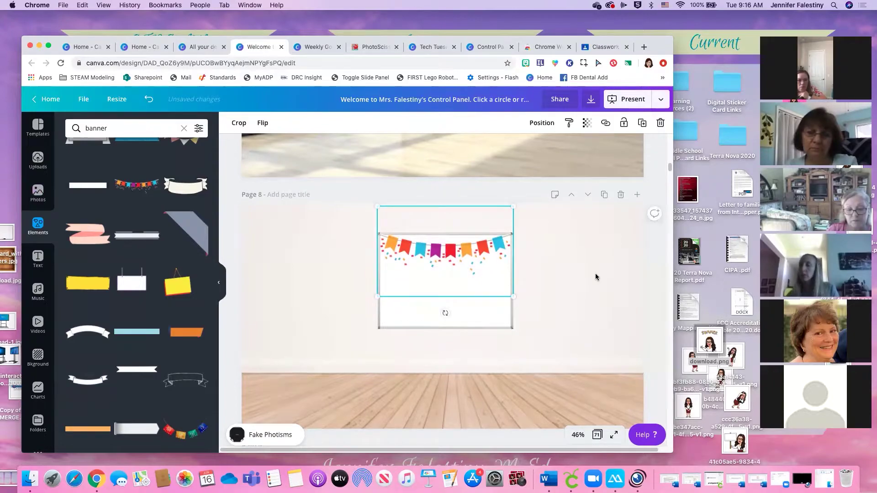
pyautogui.click(533, 281)
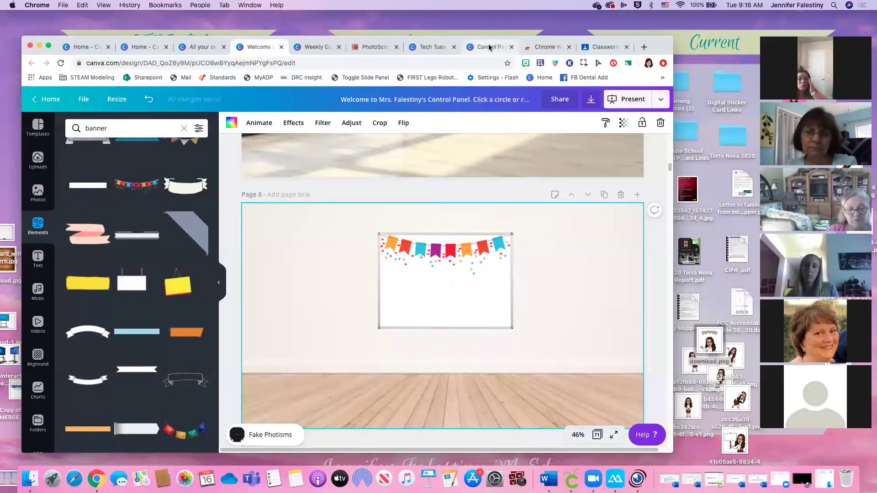
# Search Google Images for 'alphabet strip clipart classroom' and scroll through the alphabet strip results
pyautogui.click(605, 49)
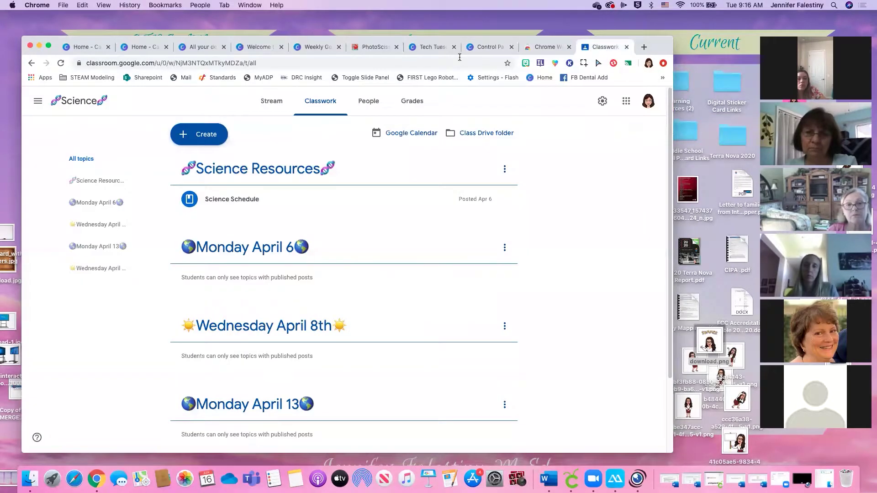
pyautogui.click(451, 60)
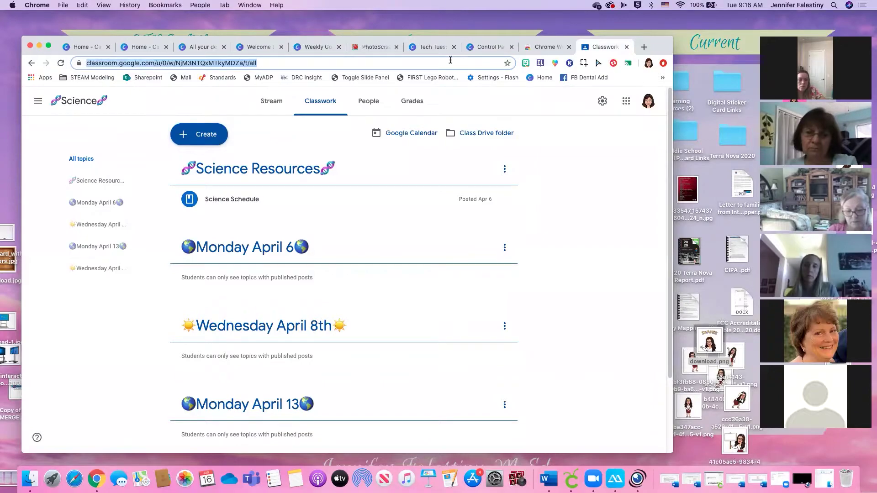
pyautogui.write('alphabet ')
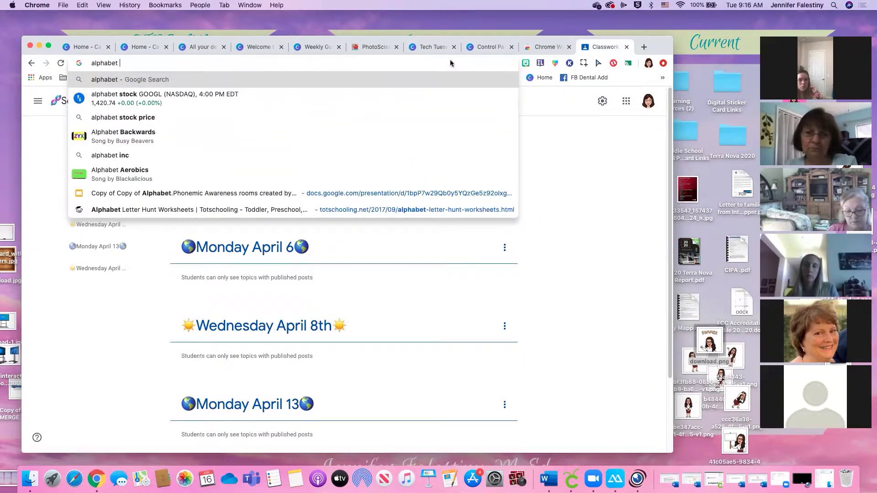
pyautogui.write('strip')
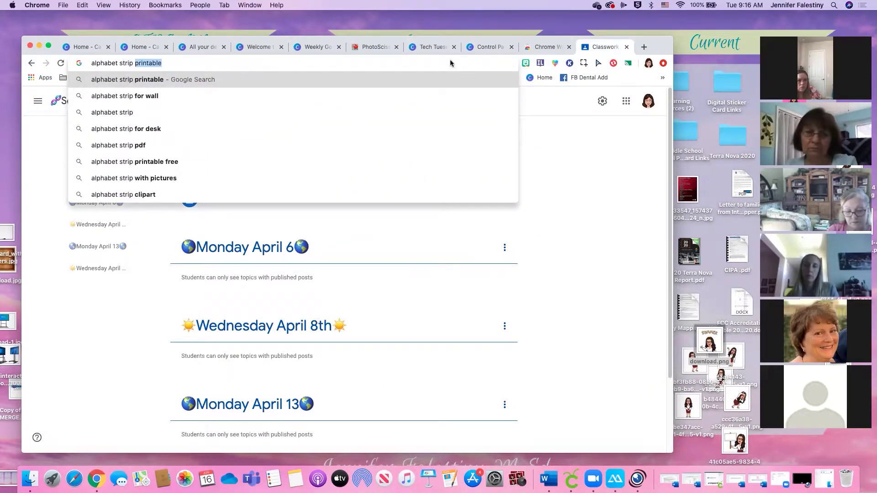
pyautogui.write(' clipart classroom')
pyautogui.press('Return')
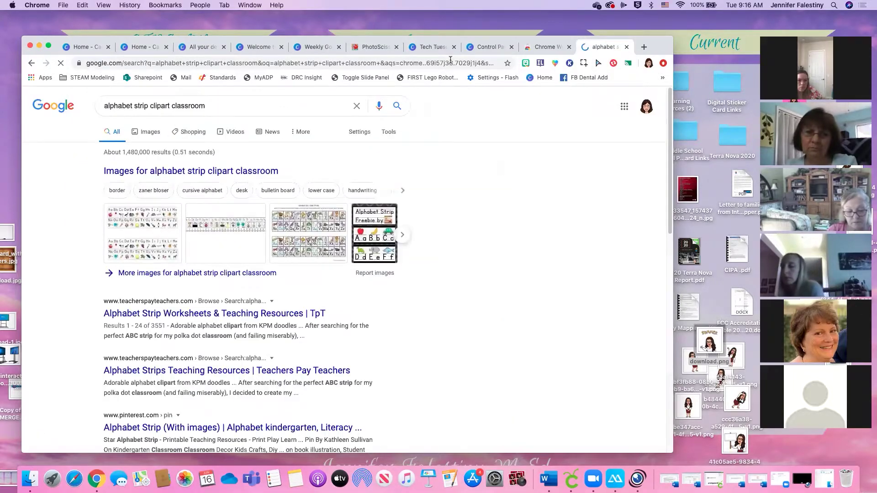
pyautogui.click(150, 133)
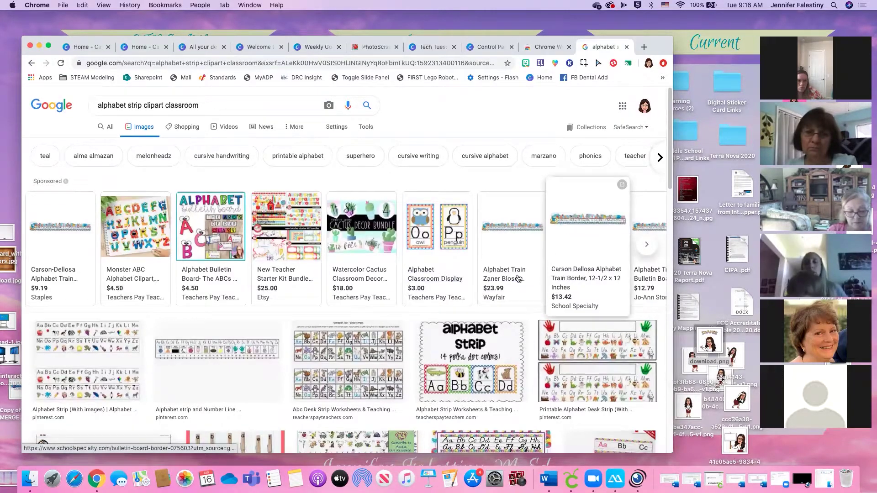
pyautogui.scroll(-3, 475, 275)
pyautogui.scroll(-7, 474, 274)
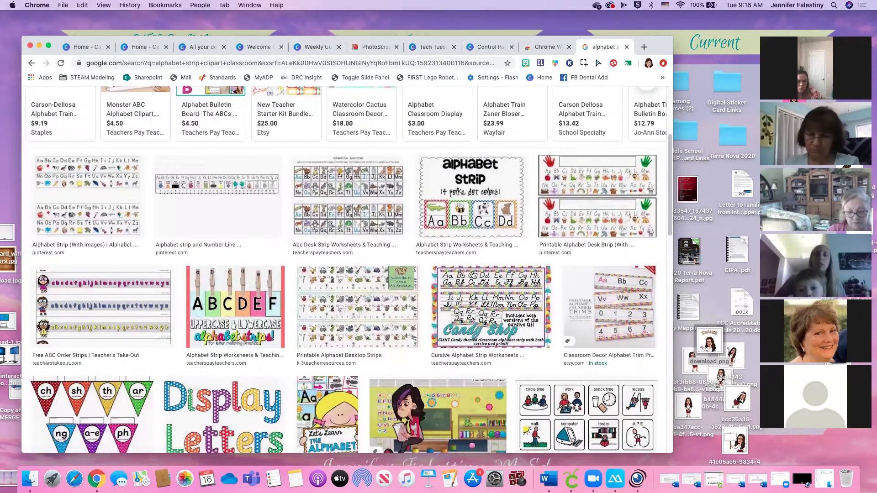
pyautogui.scroll(-5, 471, 275)
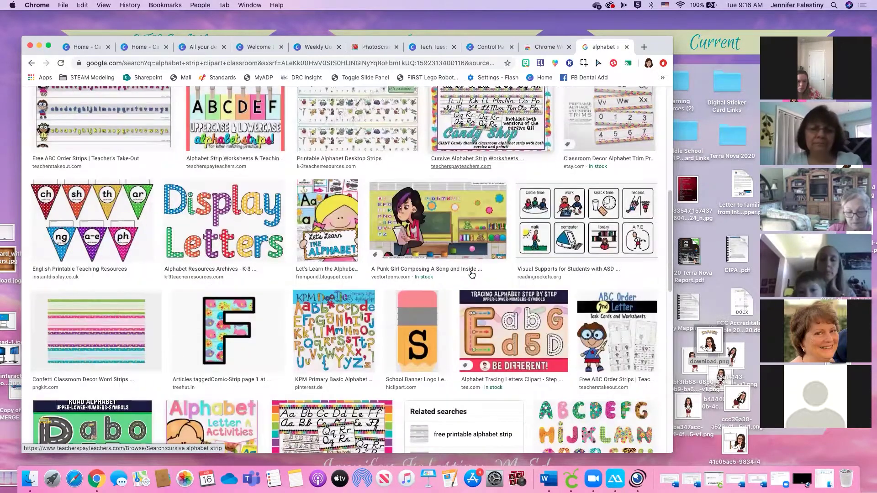
pyautogui.scroll(-1, 472, 274)
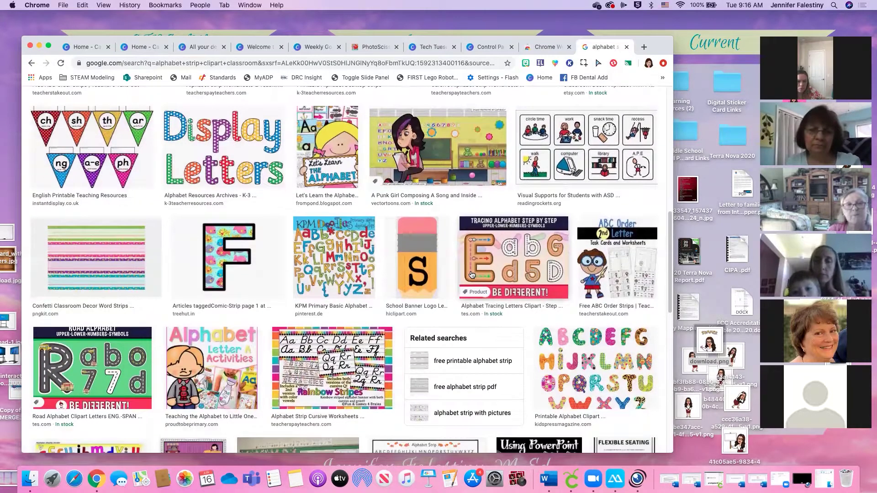
pyautogui.scroll(-12, 472, 275)
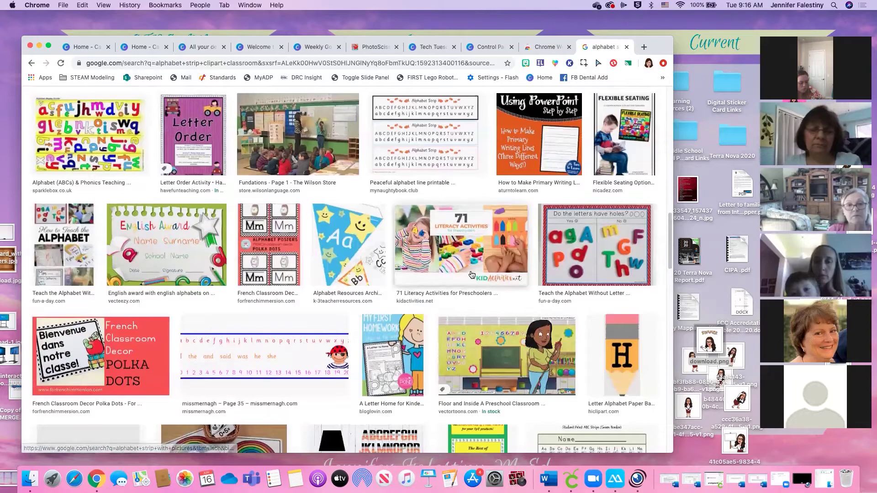
pyautogui.scroll(-4, 471, 274)
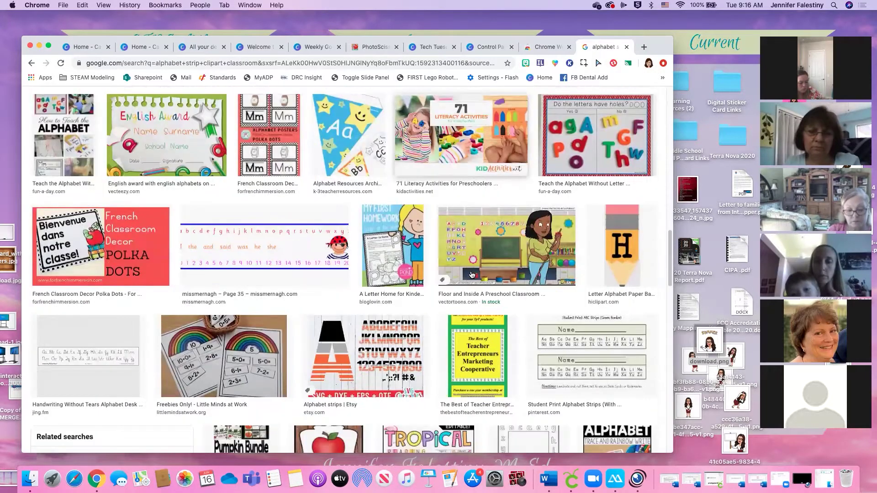
pyautogui.scroll(2, 248, 201)
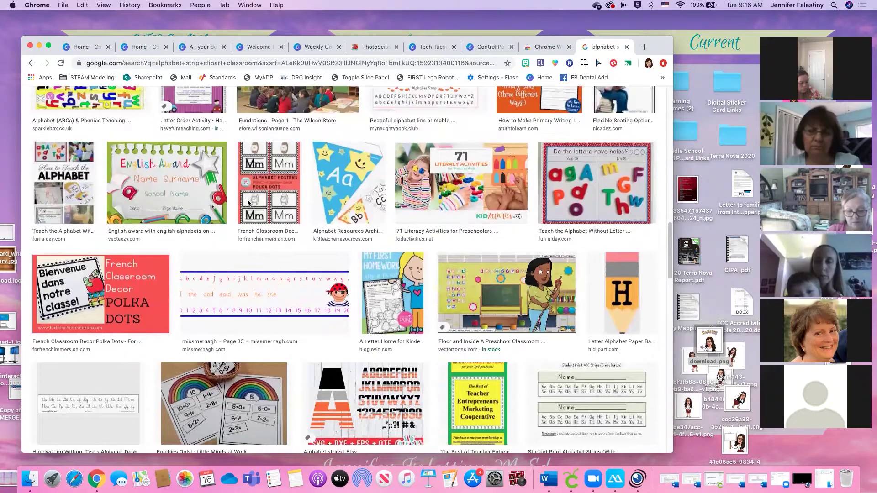
pyautogui.scroll(2, 247, 200)
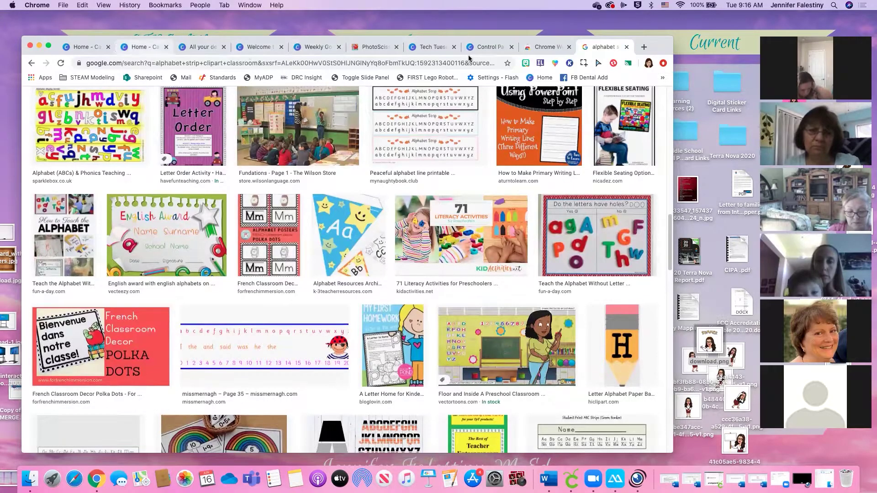
# Go to Tech Tuesday's Example Folder slide and open its link to the Bitmoji Examples Drive folder
pyautogui.click(487, 47)
pyautogui.click(429, 47)
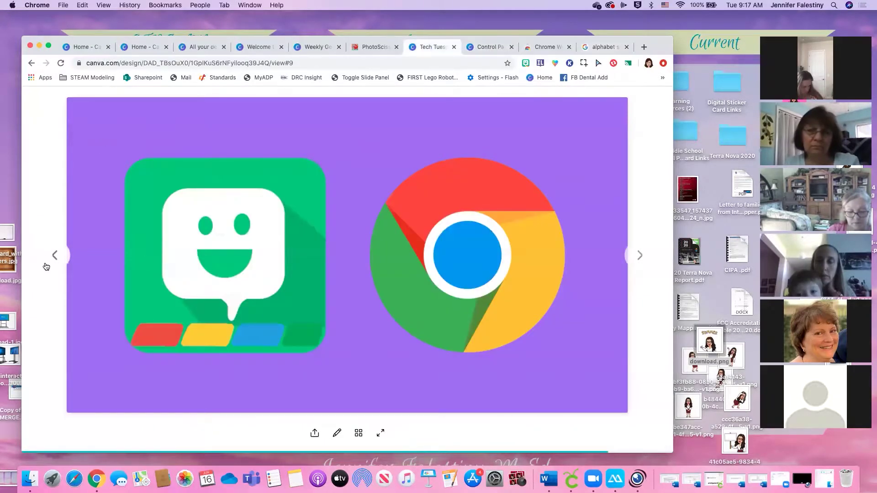
pyautogui.click(54, 256)
pyautogui.click(54, 255)
pyautogui.click(55, 256)
pyautogui.click(639, 255)
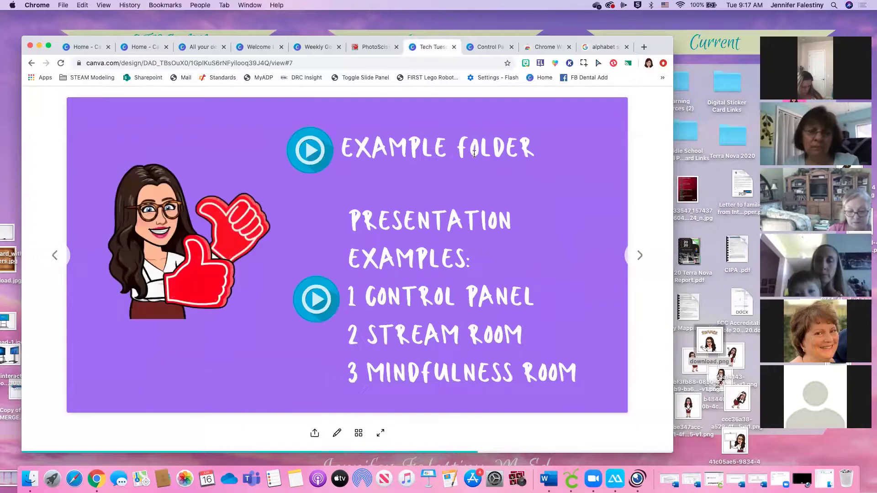
pyautogui.click(639, 256)
pyautogui.click(67, 256)
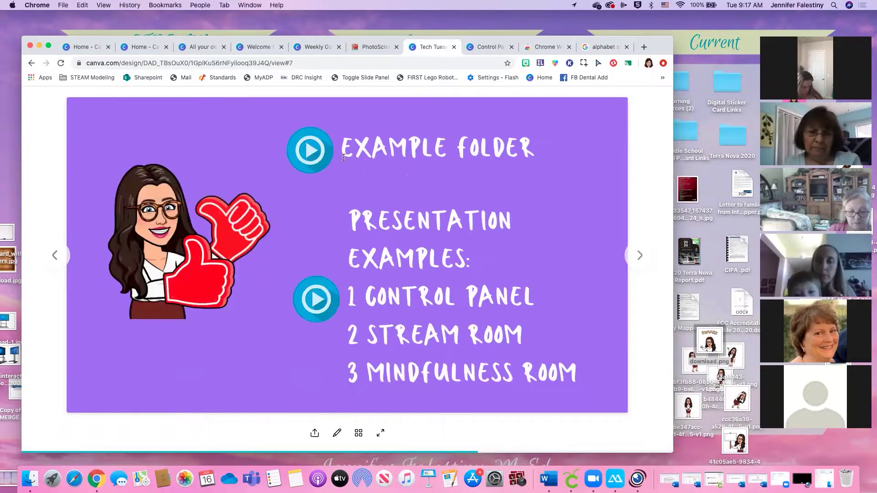
pyautogui.click(320, 156)
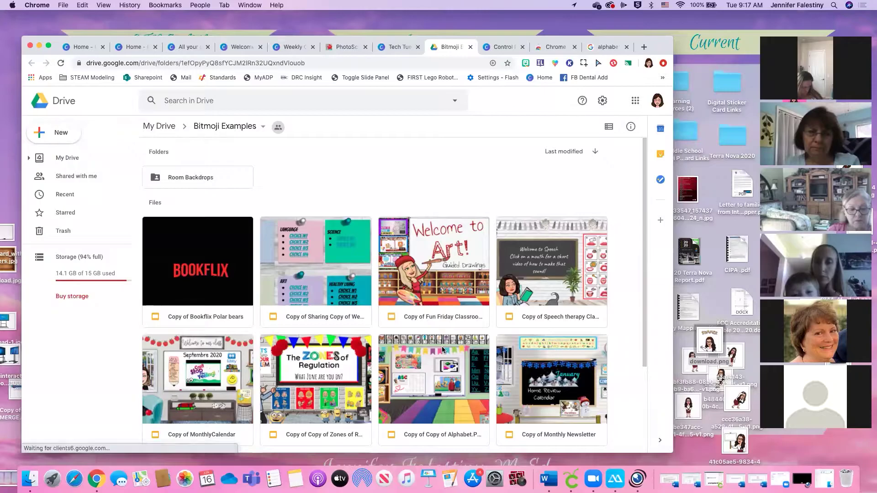
# Open 'Copy of Copy of Alphabet.Phonemic Awareness rooms' from the Bitmoji Examples Drive folder in Google Slides
pyautogui.doubleClick(462, 369)
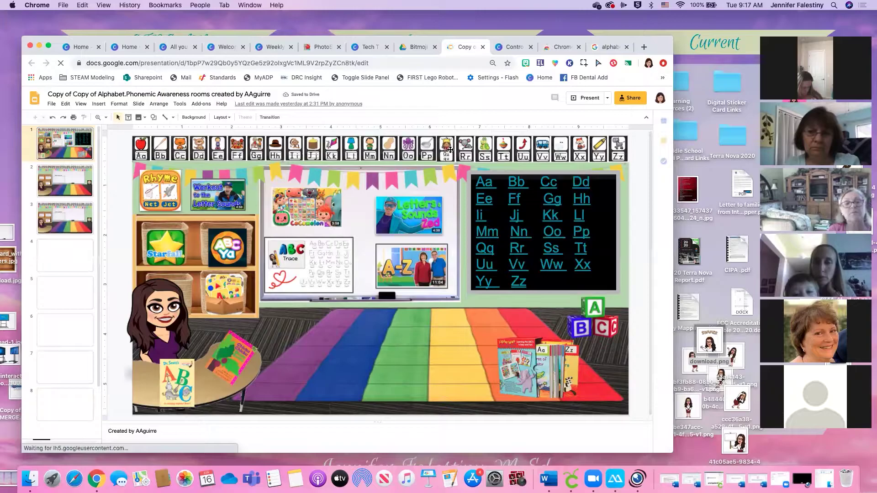
# Inspect the Bb picture and the alphabet letter strip, then go back to the Canva Control Panel design
pyautogui.click(160, 147)
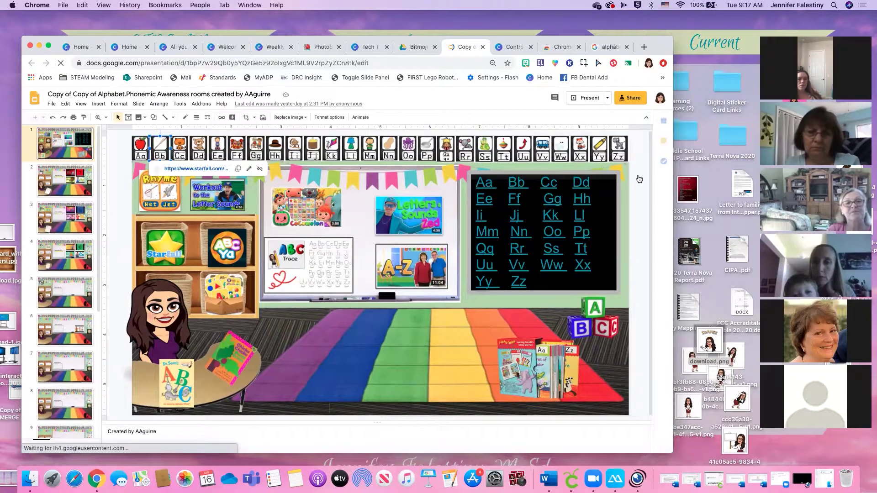
pyautogui.click(126, 139)
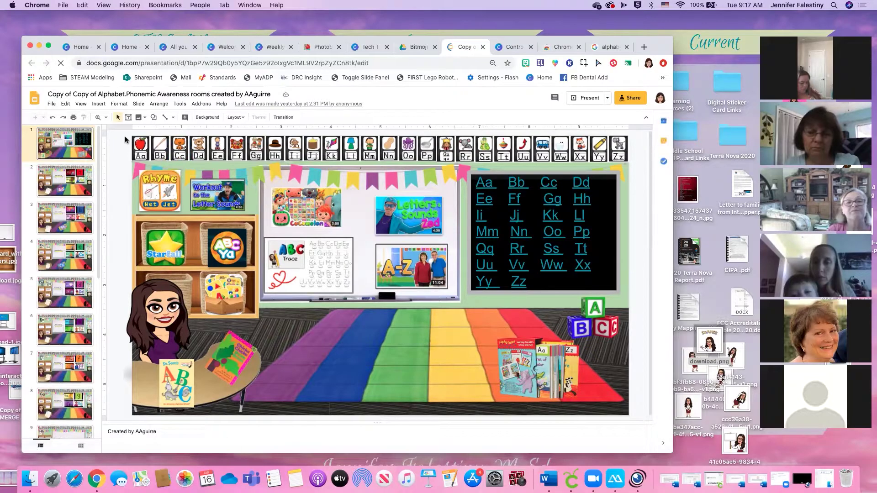
pyautogui.click(629, 154)
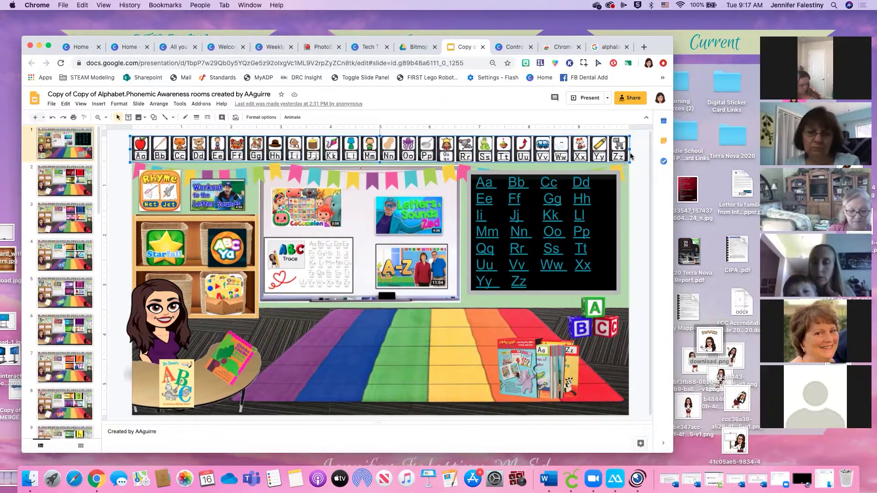
pyautogui.click(367, 47)
pyautogui.click(512, 48)
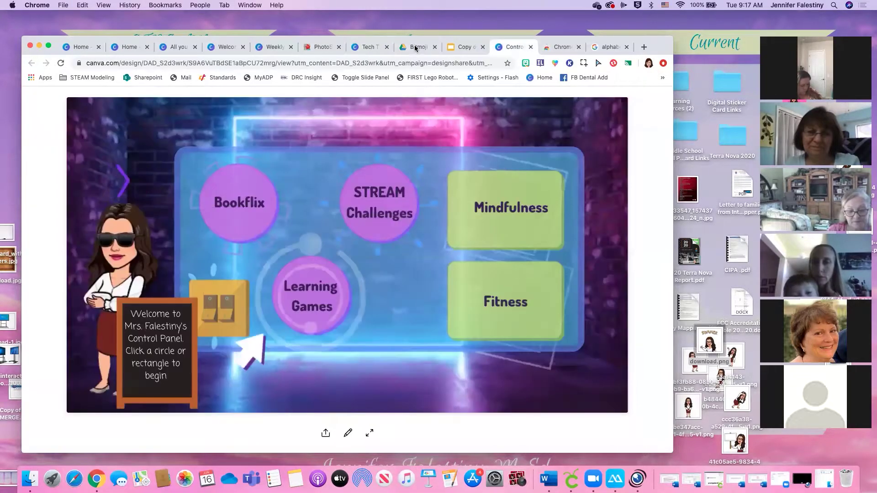
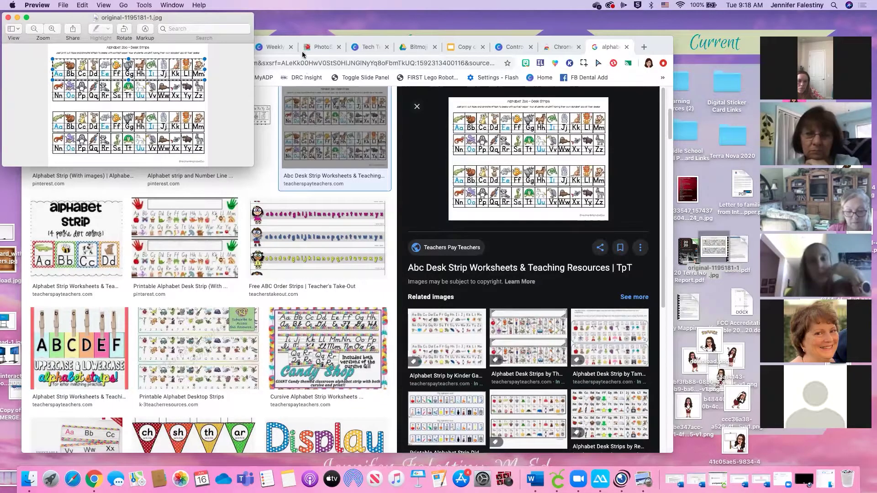
# Close the Weekly schedule and extra Welcome design tabs in Chrome
pyautogui.click(302, 54)
pyautogui.click(265, 48)
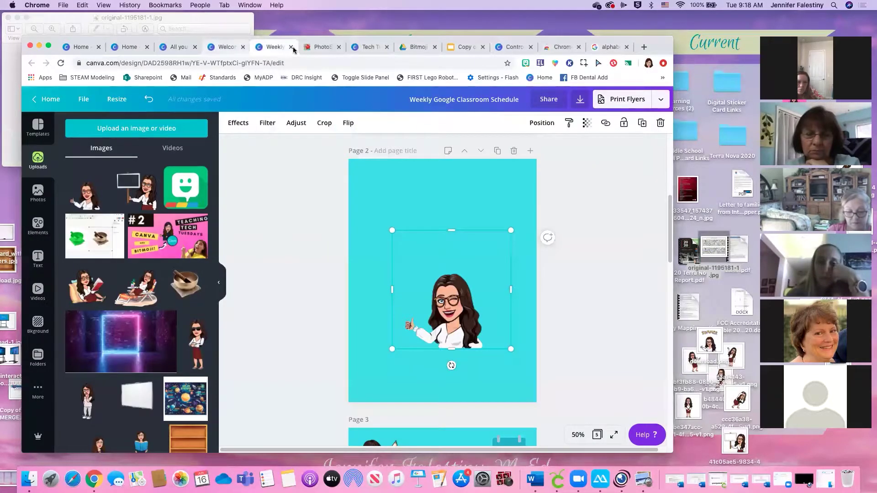
pyautogui.click(291, 47)
pyautogui.click(243, 47)
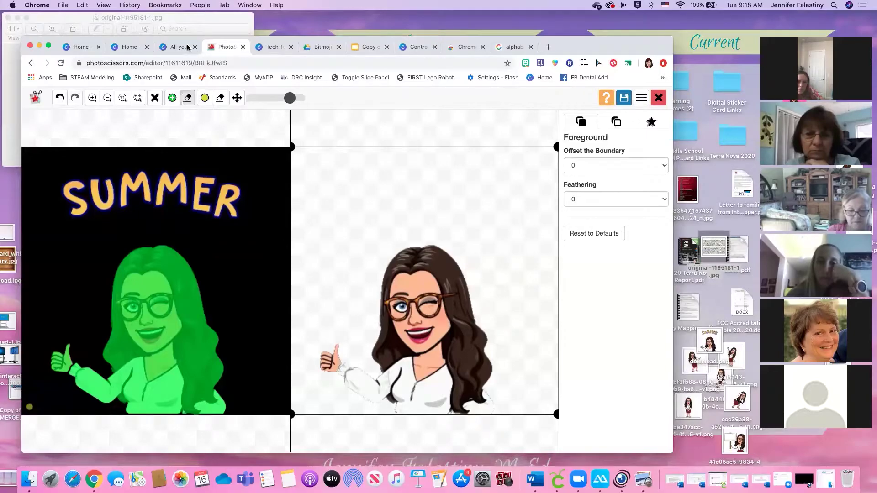
pyautogui.click(188, 48)
pyautogui.click(138, 50)
pyautogui.click(178, 47)
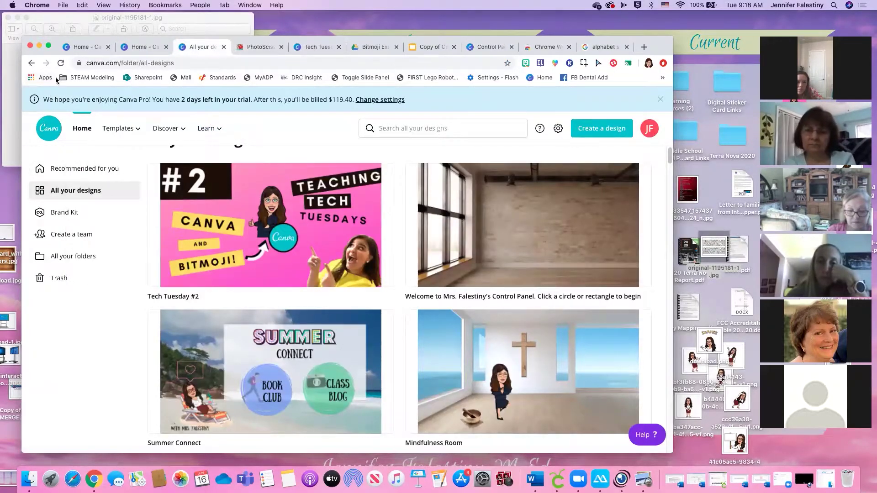
# Open the Control Panel design from the full designs list and scroll to Page 8
pyautogui.click(87, 169)
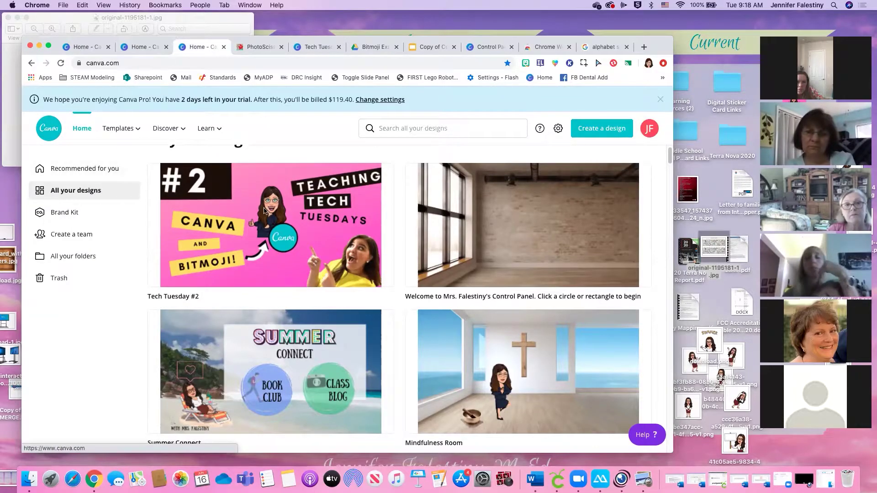
pyautogui.scroll(-15, 364, 342)
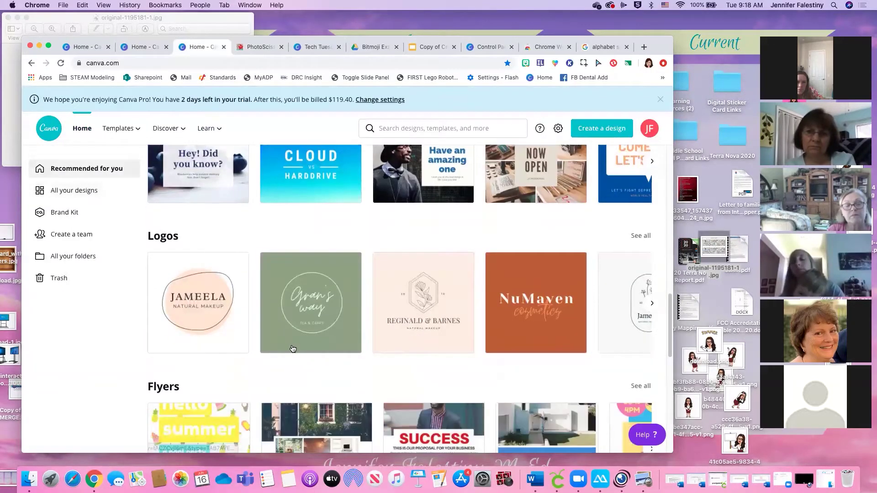
pyautogui.scroll(15, 293, 349)
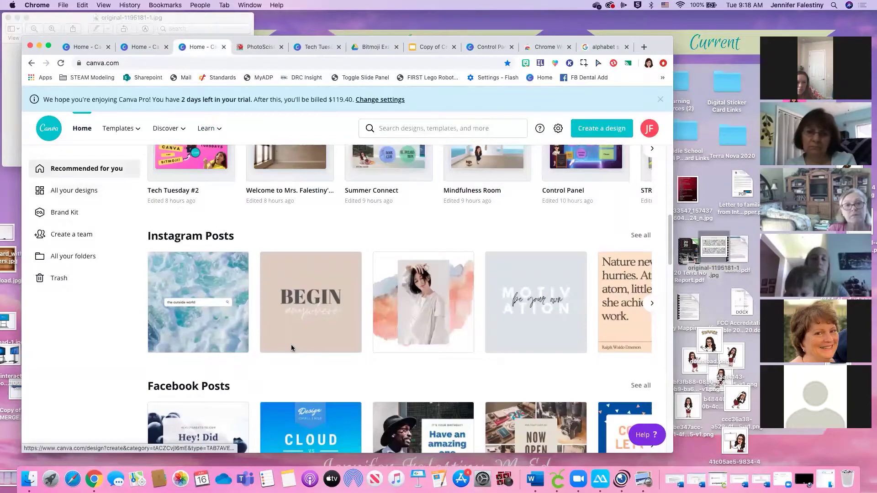
pyautogui.scroll(-5, 278, 363)
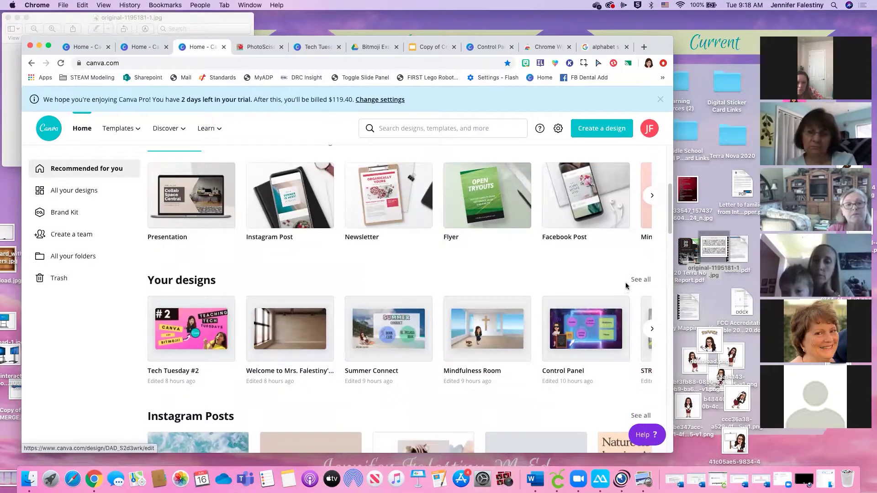
pyautogui.click(641, 281)
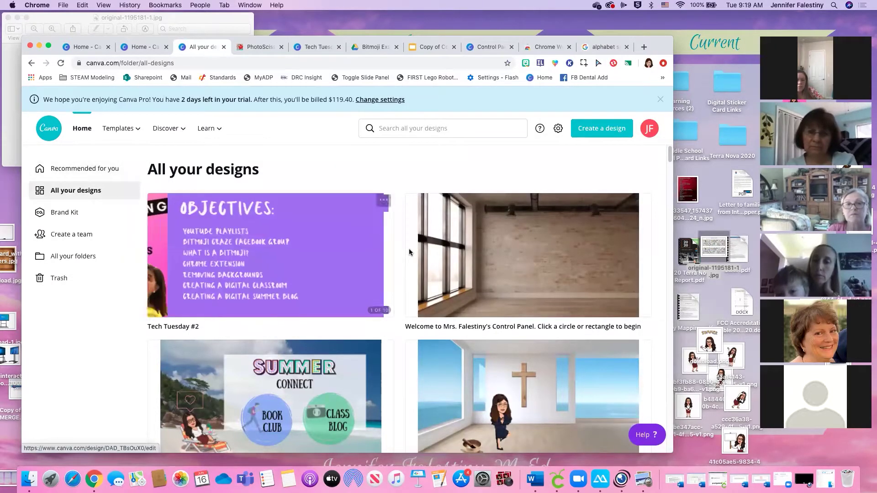
pyautogui.click(548, 250)
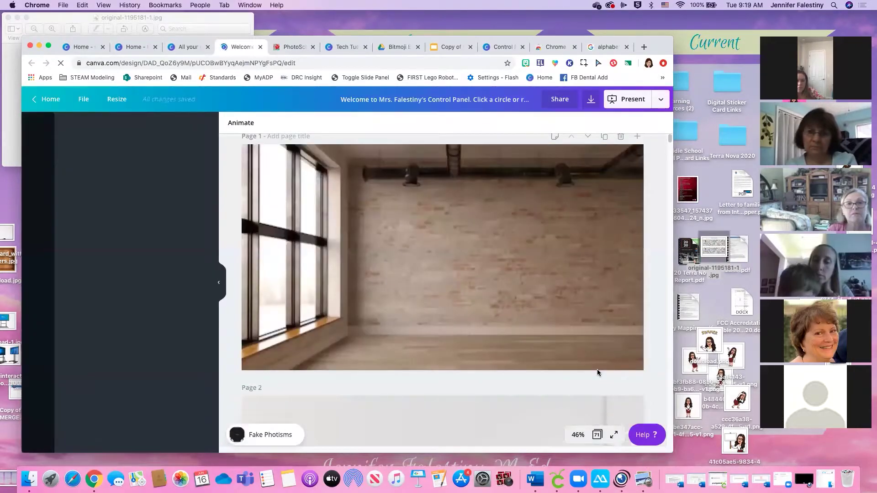
pyautogui.scroll(-15, 508, 371)
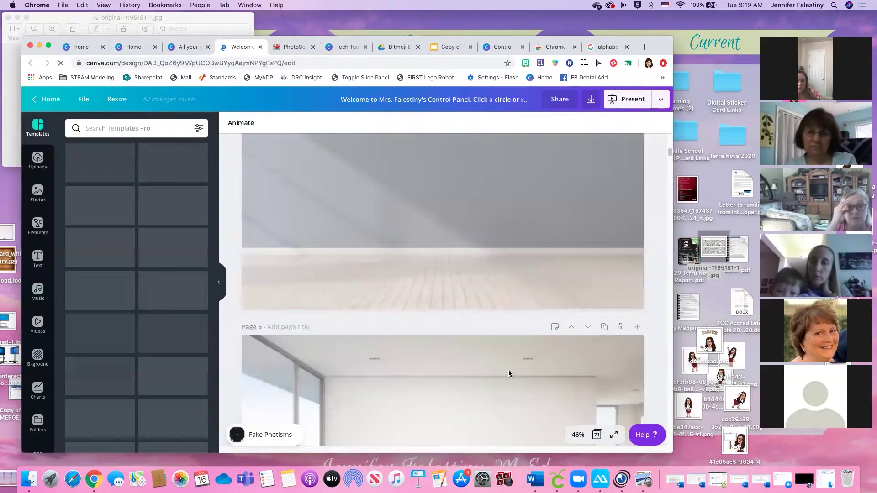
pyautogui.scroll(-10, 503, 376)
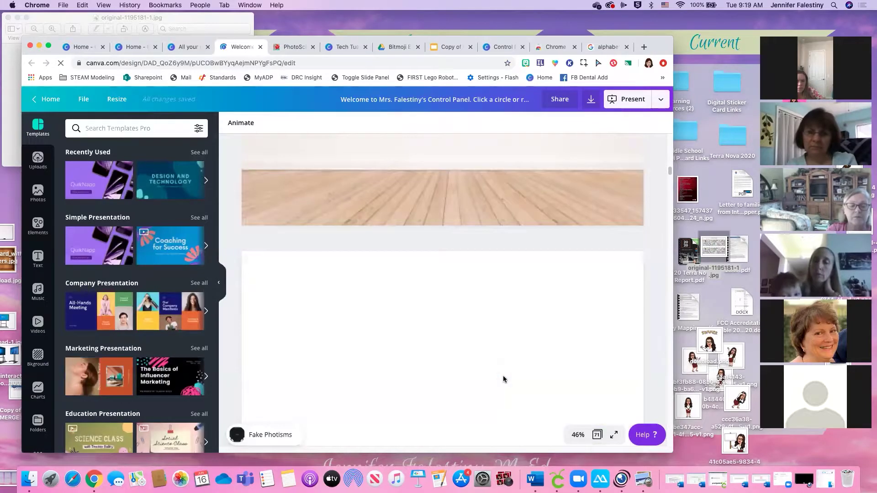
pyautogui.scroll(-6, 503, 375)
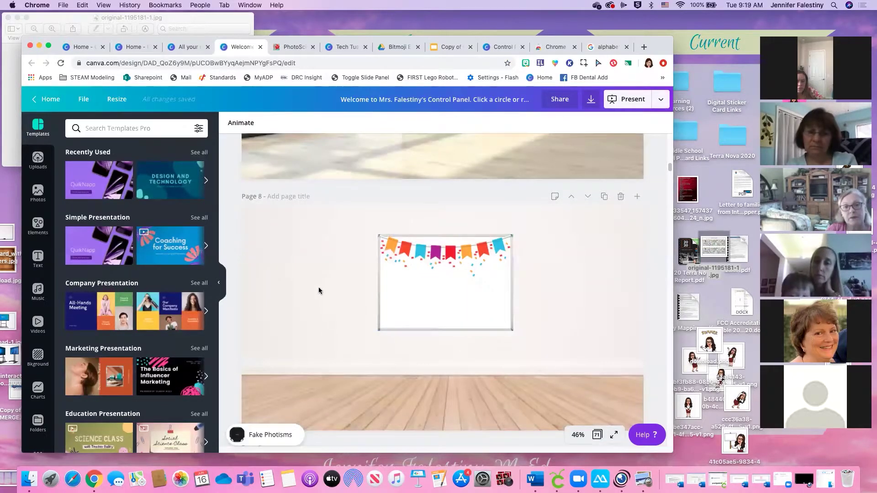
# Paste the Aa–Mm alphabet strip onto Page 8 and move it to the top-left
pyautogui.click(319, 290)
pyautogui.press('super+v')
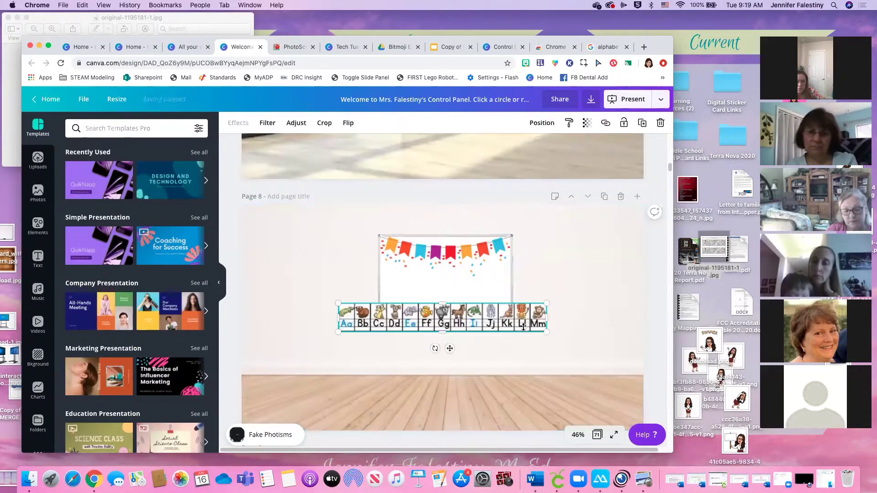
pyautogui.moveTo(485, 315); pyautogui.dragTo(421, 226)
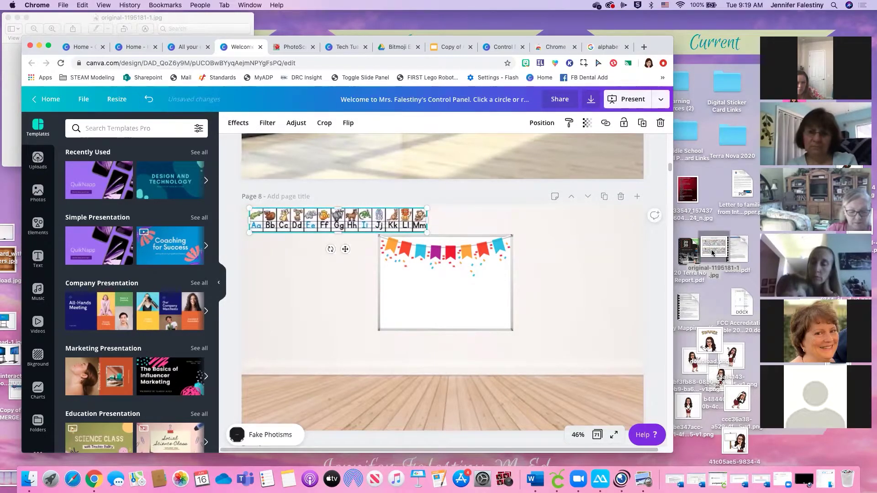
# Upload the alphabet sheet original-1195181-1.jpg from Preview into Canva's Uploads
pyautogui.click(134, 15)
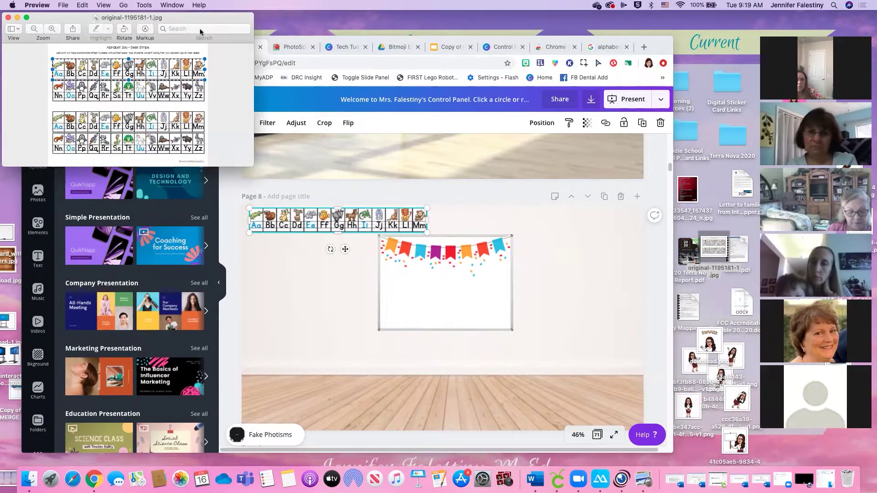
pyautogui.moveTo(162, 21); pyautogui.dragTo(167, 14)
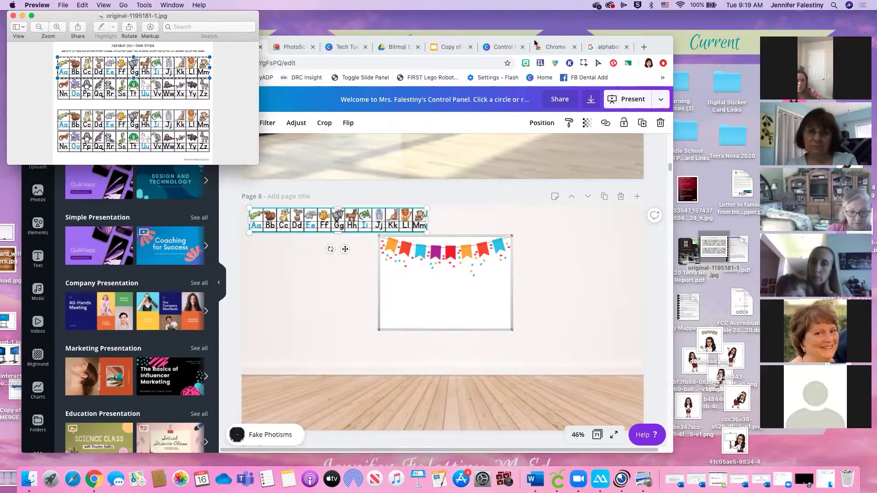
pyautogui.moveTo(720, 251); pyautogui.dragTo(154, 247)
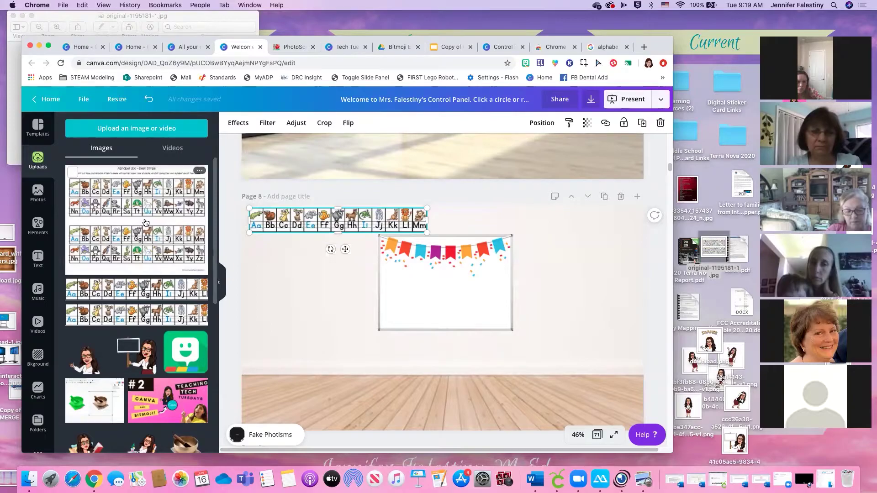
# Add the uploaded alphabet sheet and crop it to just the Nn–Zz row
pyautogui.click(145, 222)
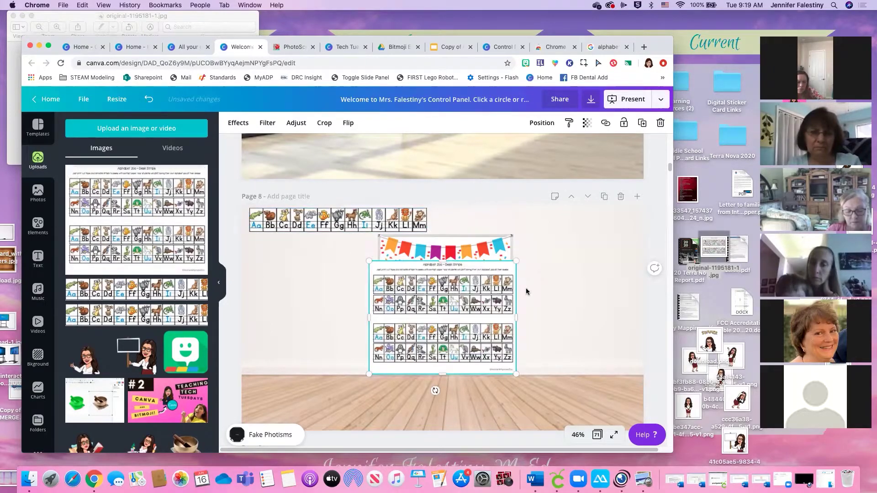
pyautogui.doubleClick(499, 288)
pyautogui.moveTo(516, 260); pyautogui.dragTo(519, 293)
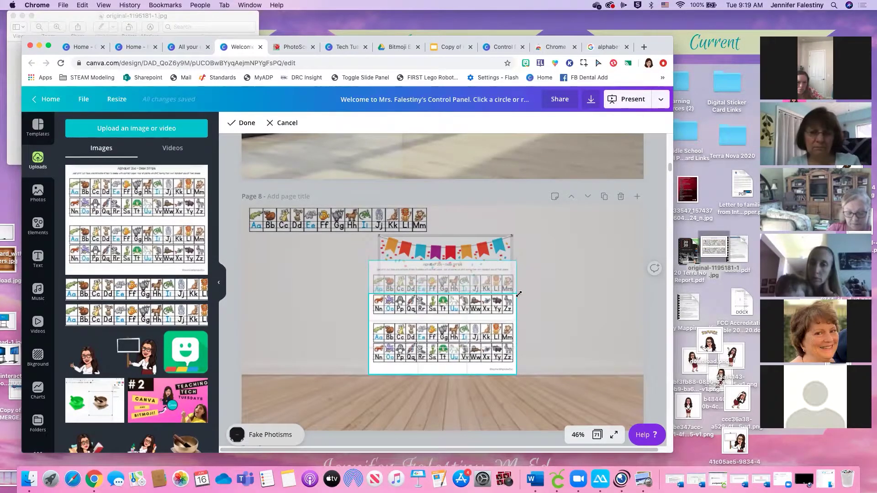
pyautogui.moveTo(517, 374); pyautogui.dragTo(522, 316)
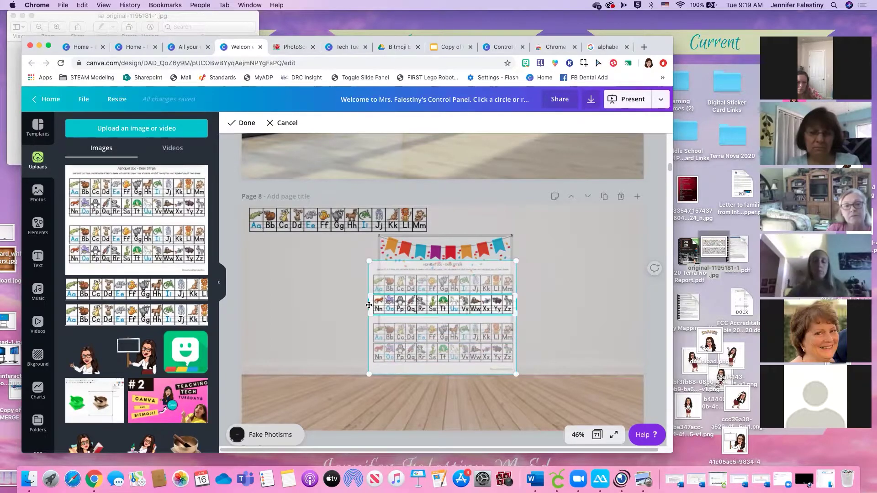
pyautogui.moveTo(370, 313); pyautogui.dragTo(374, 313)
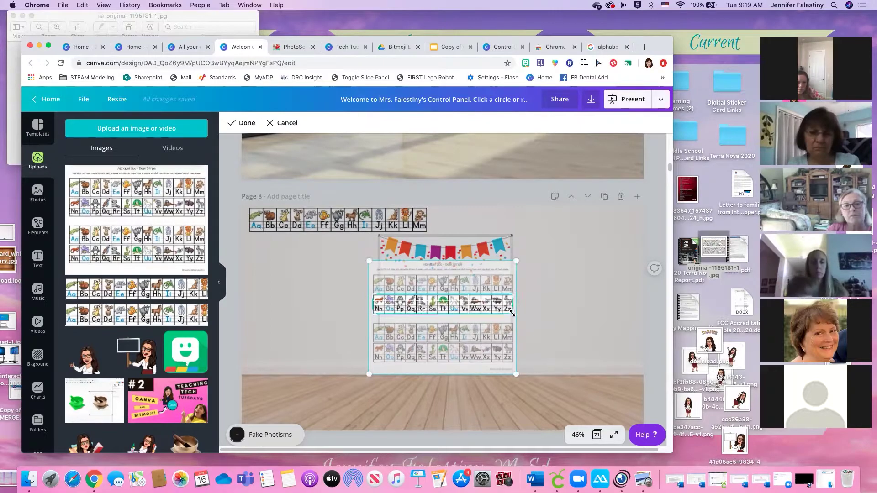
pyautogui.click(560, 307)
# Line up the Nn–Zz strip beside the Aa–Mm strip and enlarge it to match
pyautogui.moveTo(474, 305); pyautogui.dragTo(599, 238)
pyautogui.moveTo(525, 220); pyautogui.dragTo(546, 220)
pyautogui.moveTo(336, 223); pyautogui.dragTo(357, 222)
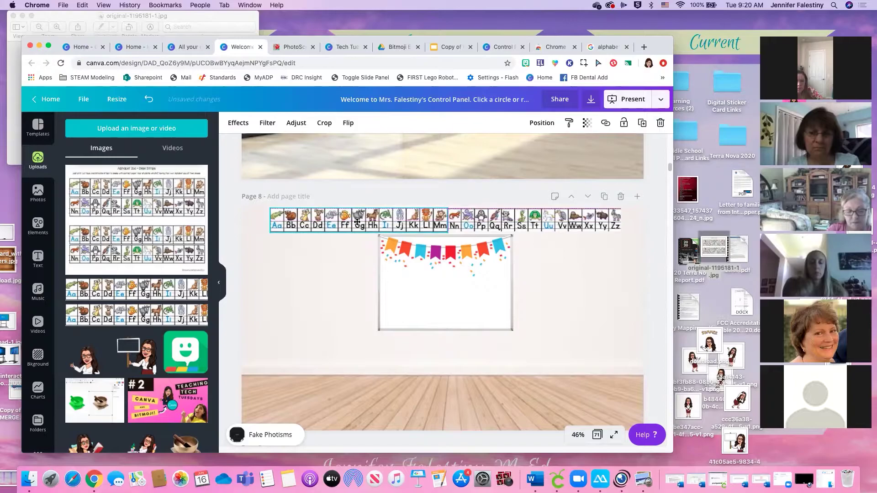
pyautogui.click(577, 305)
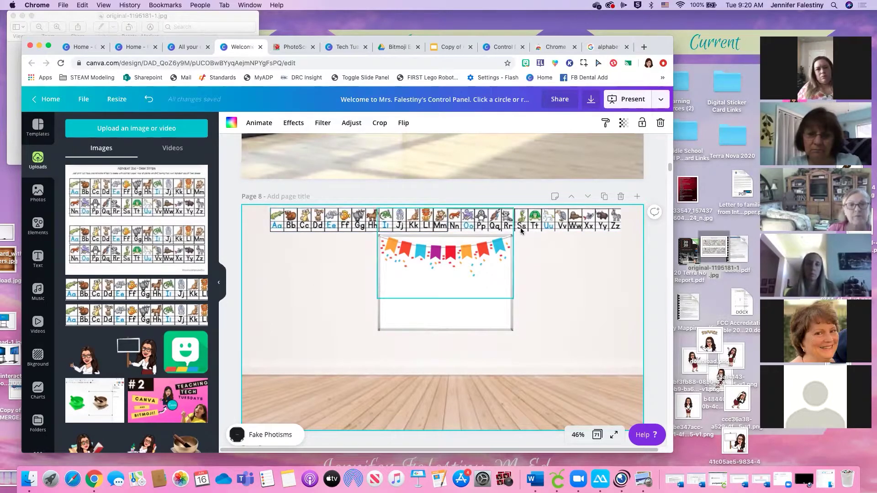
pyautogui.click(588, 229)
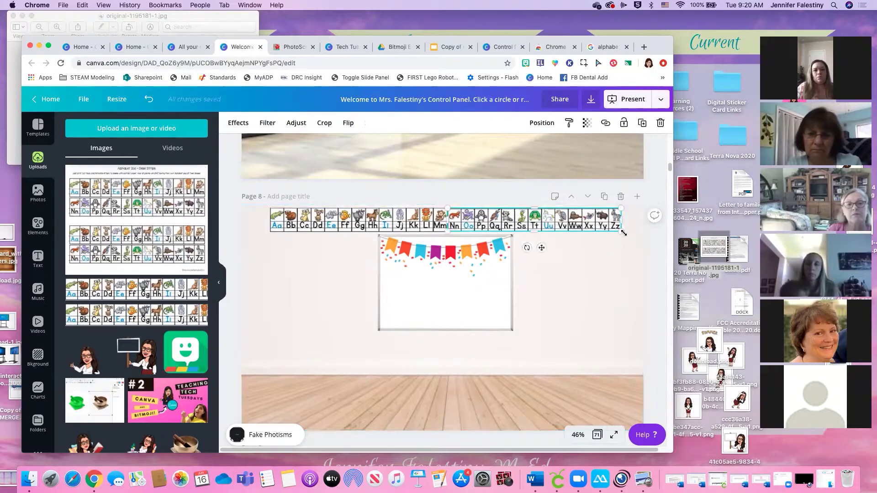
pyautogui.moveTo(624, 235); pyautogui.dragTo(627, 235)
pyautogui.click(550, 305)
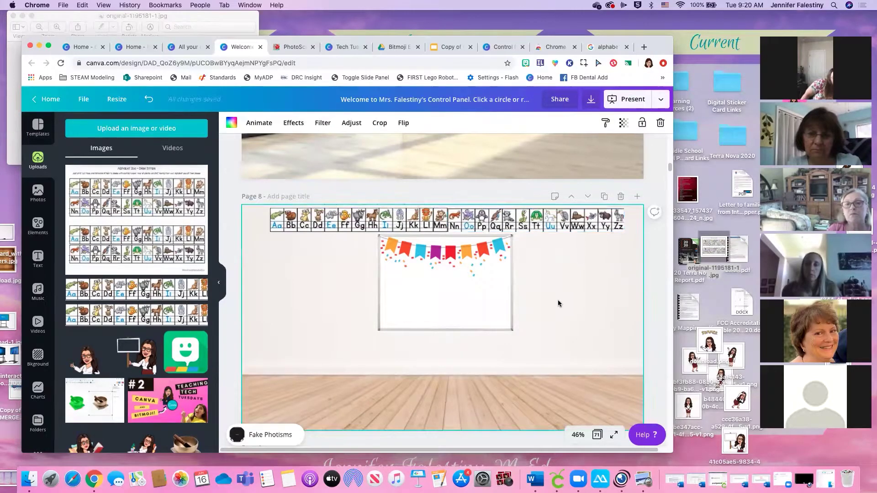
pyautogui.click(448, 47)
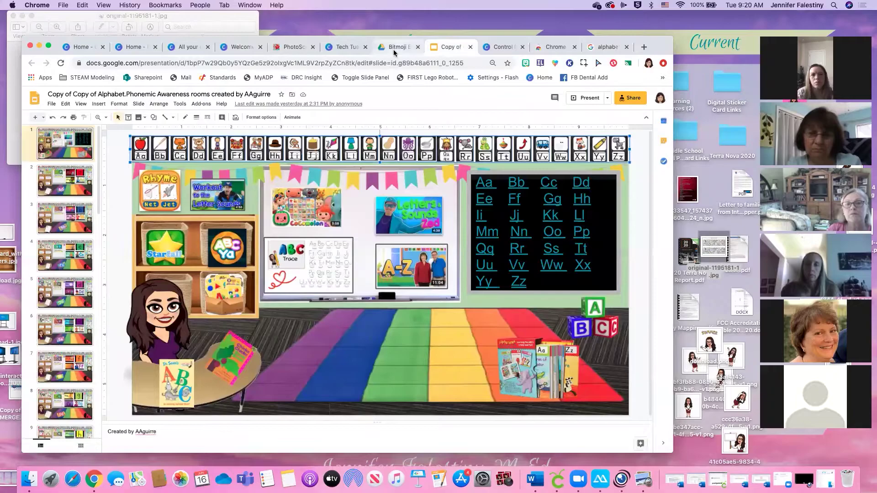
# Present the classroom slide and test the apple link to Starfall's letter A page
pyautogui.click(158, 155)
pyautogui.click(121, 149)
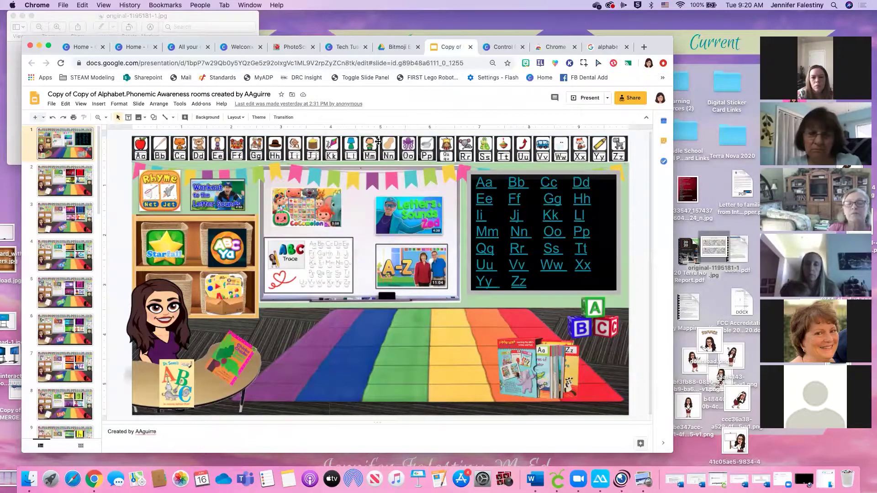
pyautogui.click(587, 99)
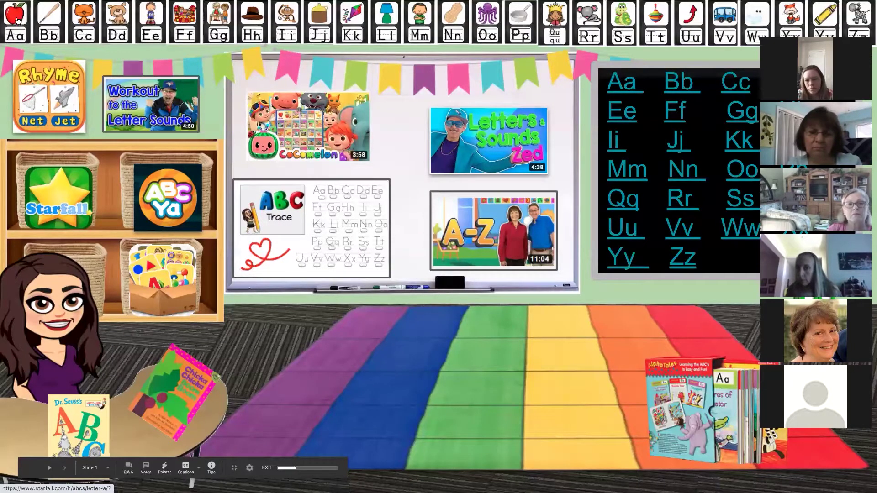
pyautogui.click(18, 20)
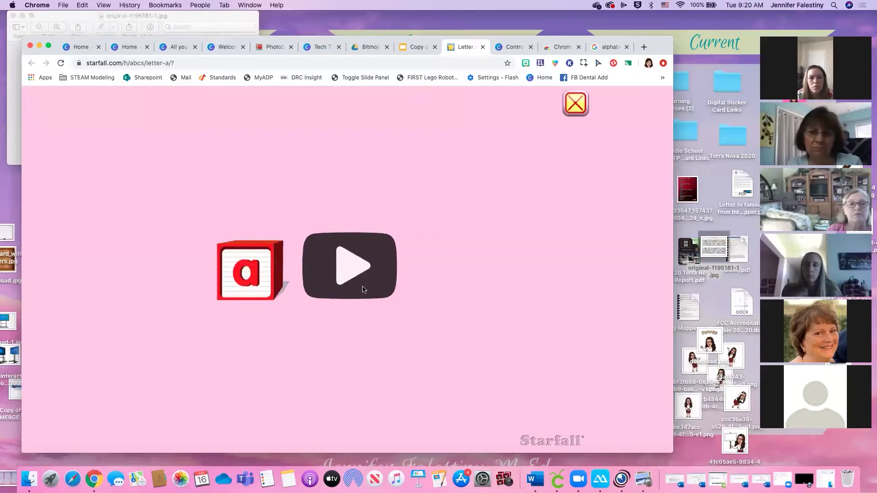
pyautogui.click(414, 47)
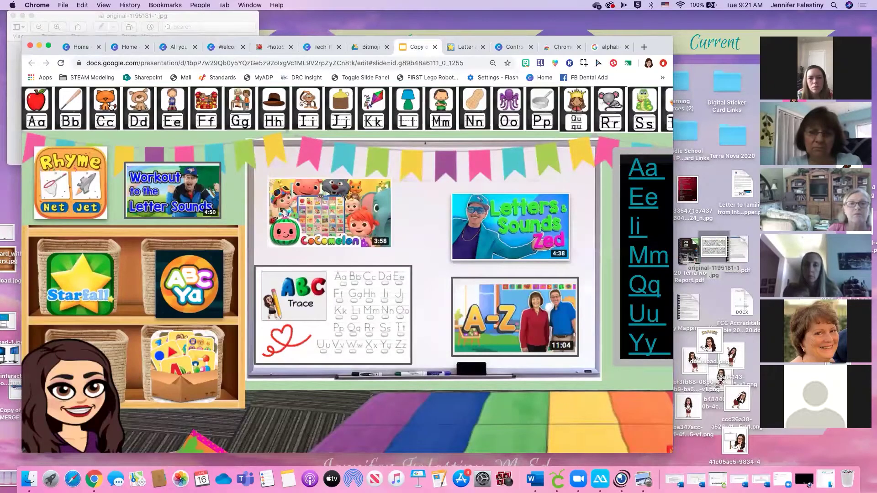
# Test a letter card's link and check the opened Starfall letter A page's address
pyautogui.click(70, 113)
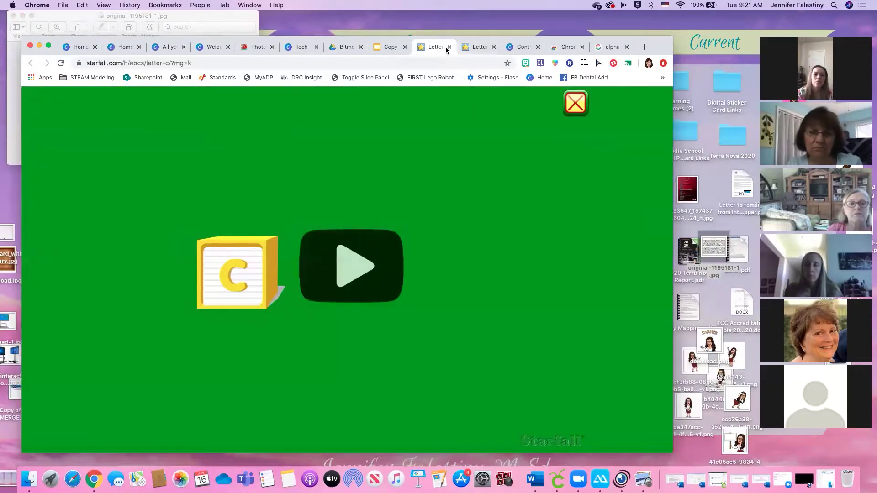
pyautogui.click(477, 47)
pyautogui.click(368, 64)
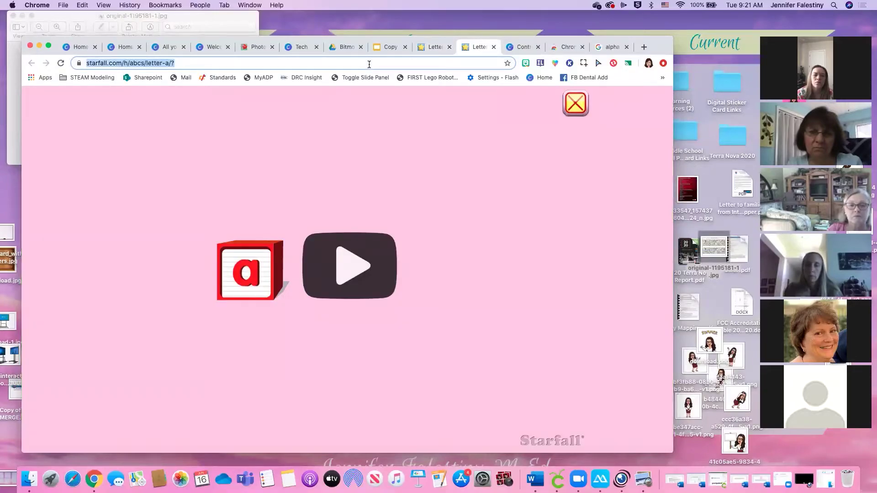
pyautogui.click(189, 48)
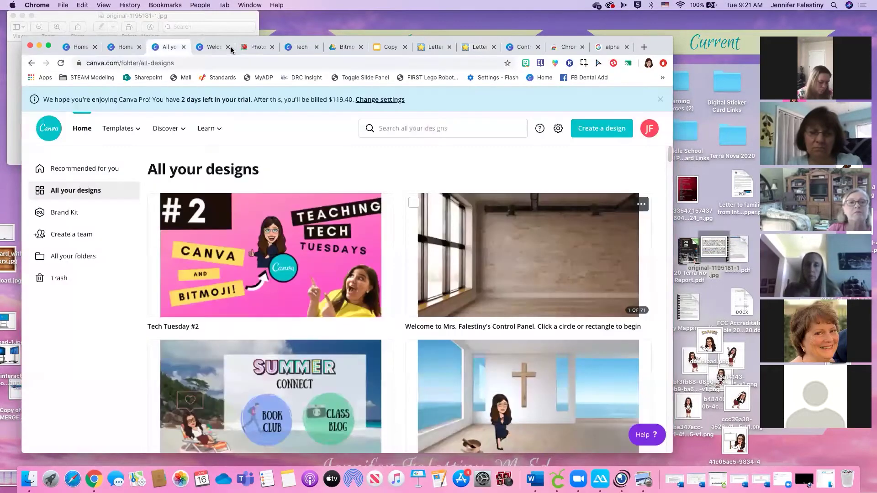
# Open the classroom Welcome design and show the Elements panel
pyautogui.click(203, 51)
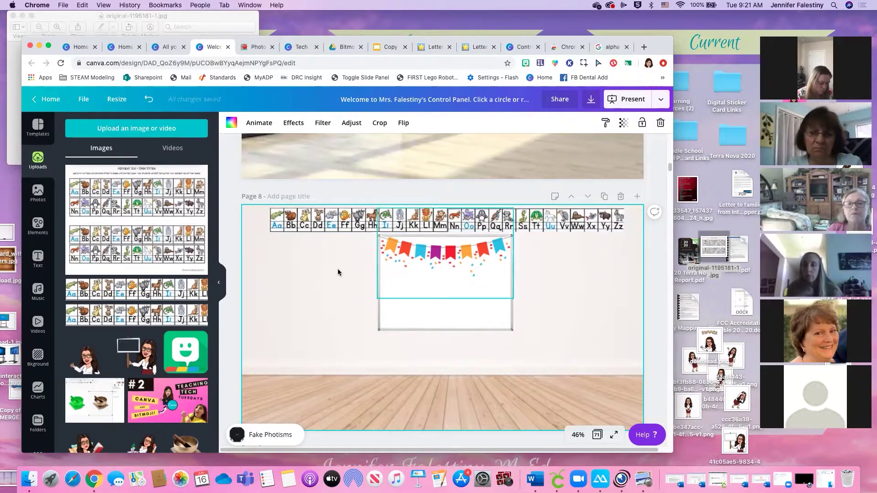
pyautogui.click(32, 233)
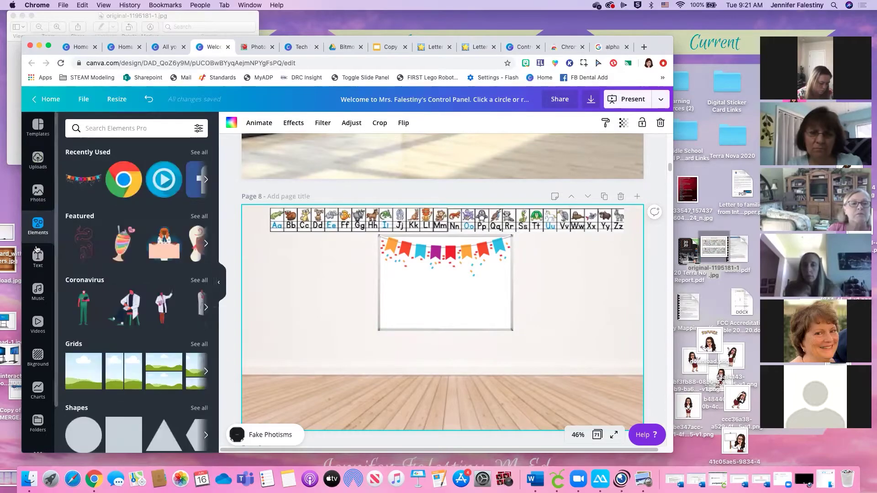
pyautogui.scroll(-3, 109, 257)
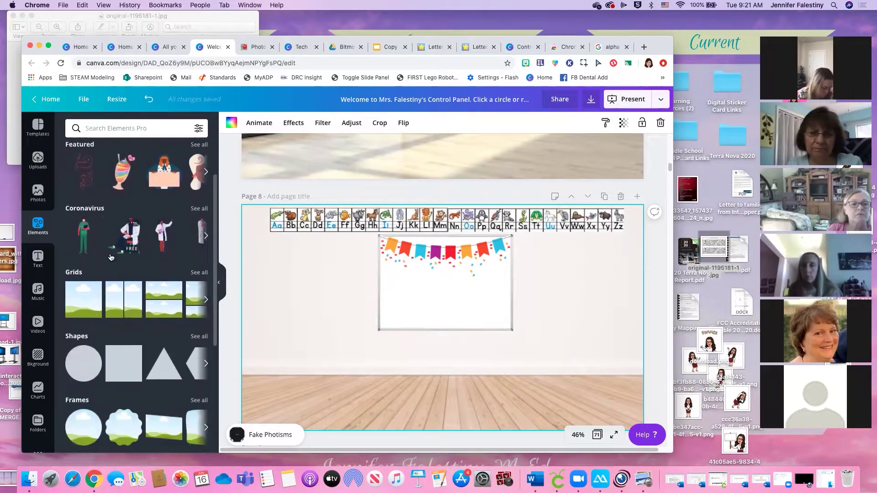
pyautogui.scroll(-2, 110, 257)
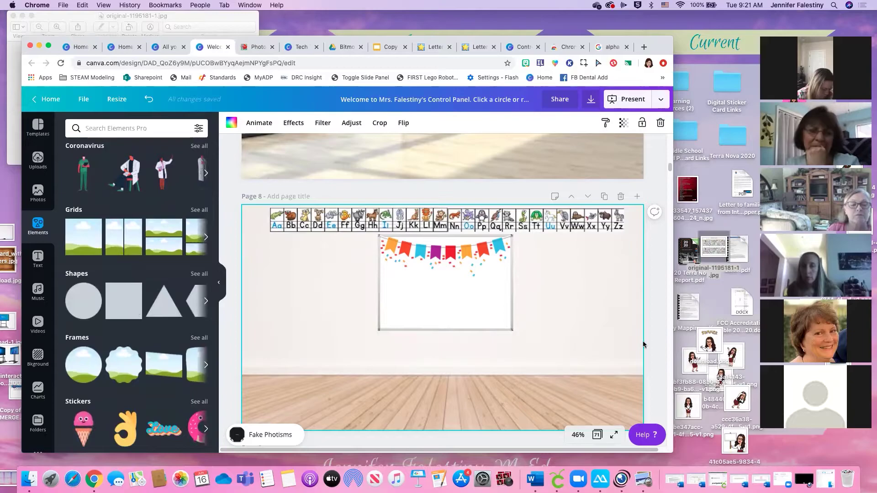
# Enlarge the browser window to fill the screen and set the page zoom to 75%
pyautogui.click(578, 434)
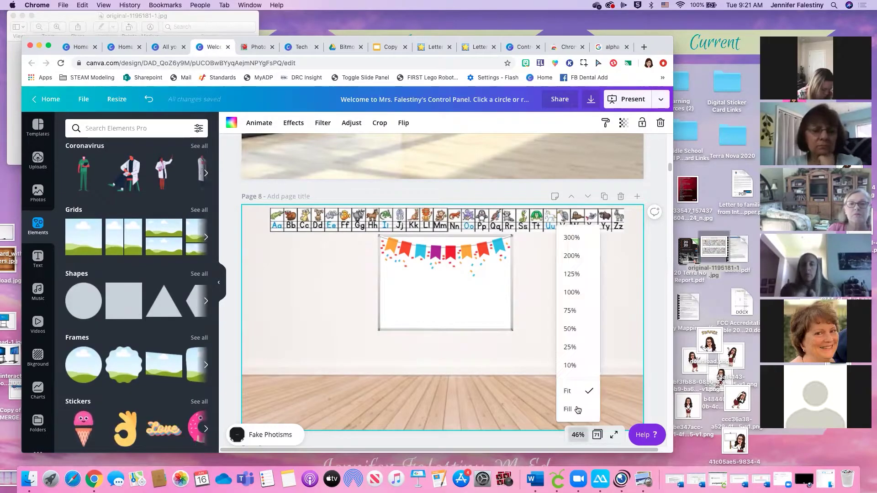
pyautogui.moveTo(672, 452); pyautogui.dragTo(876, 465)
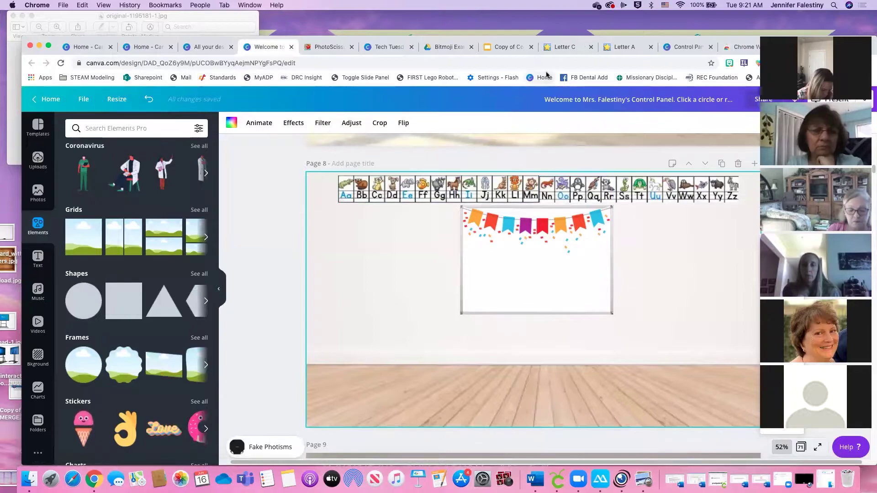
pyautogui.moveTo(576, 35); pyautogui.dragTo(561, 21)
pyautogui.moveTo(855, 440); pyautogui.dragTo(843, 468)
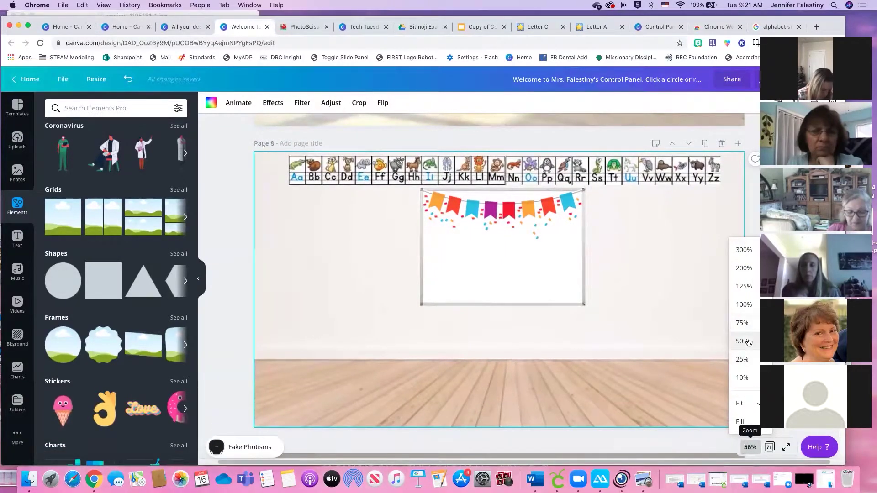
pyautogui.click(742, 323)
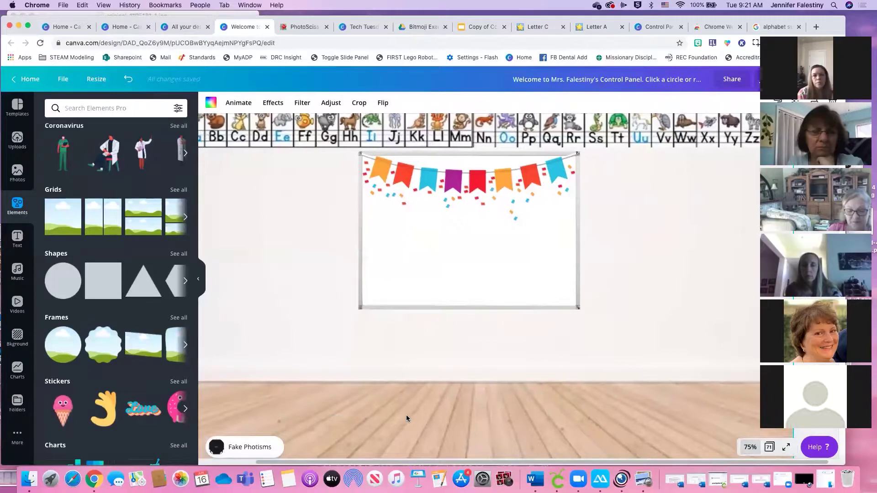
# Add a blue square from the Elements Shapes section to Page 8
pyautogui.scroll(8, 407, 414)
pyautogui.scroll(-5, 407, 415)
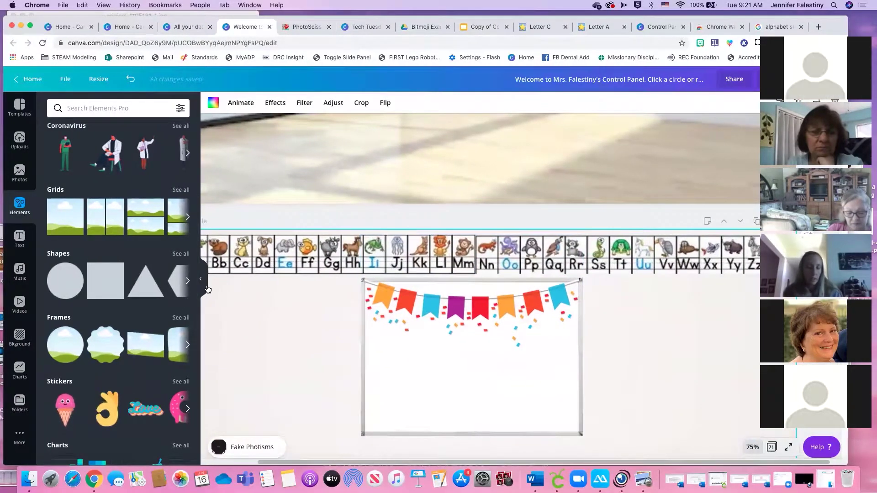
pyautogui.scroll(-2, 160, 292)
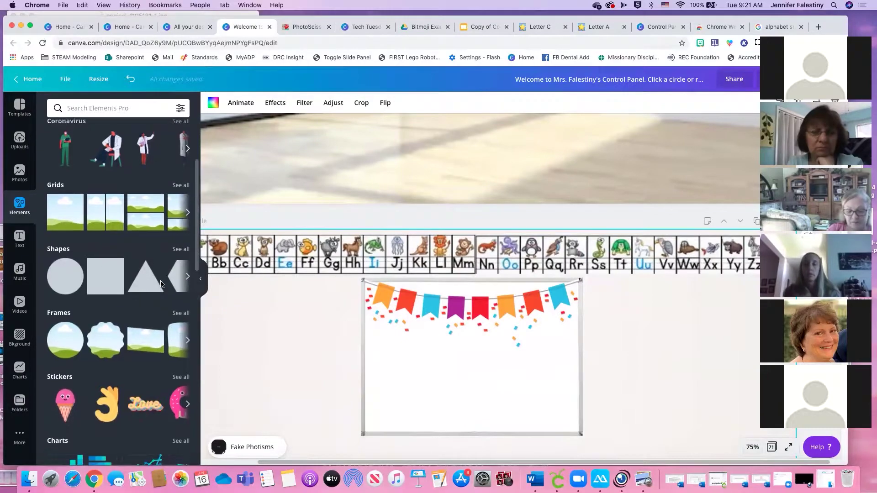
pyautogui.moveTo(275, 464); pyautogui.dragTo(220, 464)
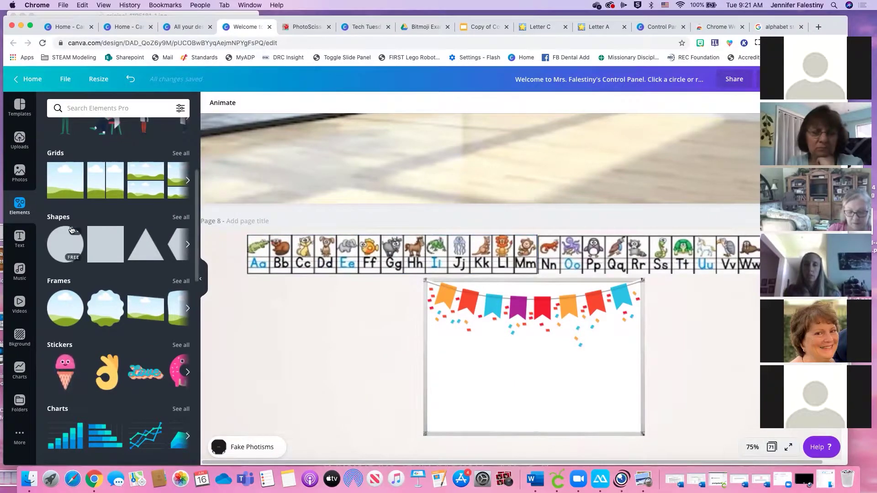
pyautogui.click(96, 239)
# Move the blue square onto the Aa card and resize it into a rectangle covering it
pyautogui.moveTo(520, 374); pyautogui.dragTo(363, 305)
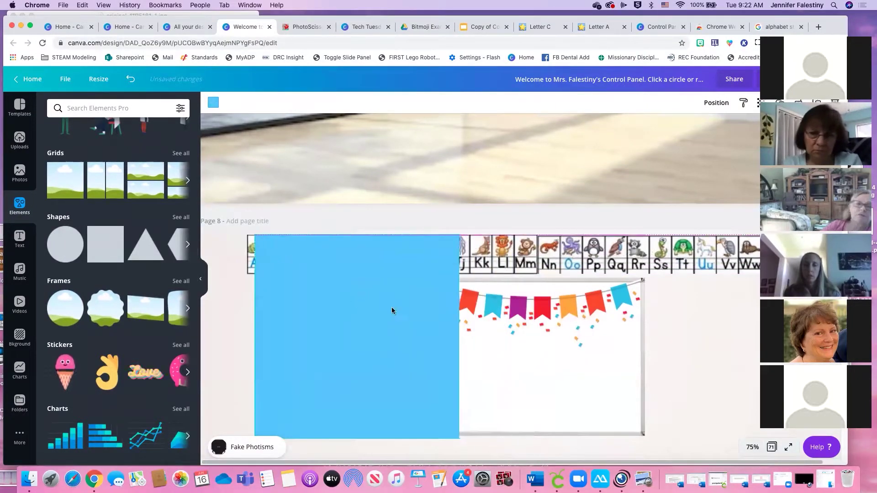
pyautogui.moveTo(459, 438); pyautogui.dragTo(287, 309)
pyautogui.moveTo(288, 257); pyautogui.dragTo(259, 270)
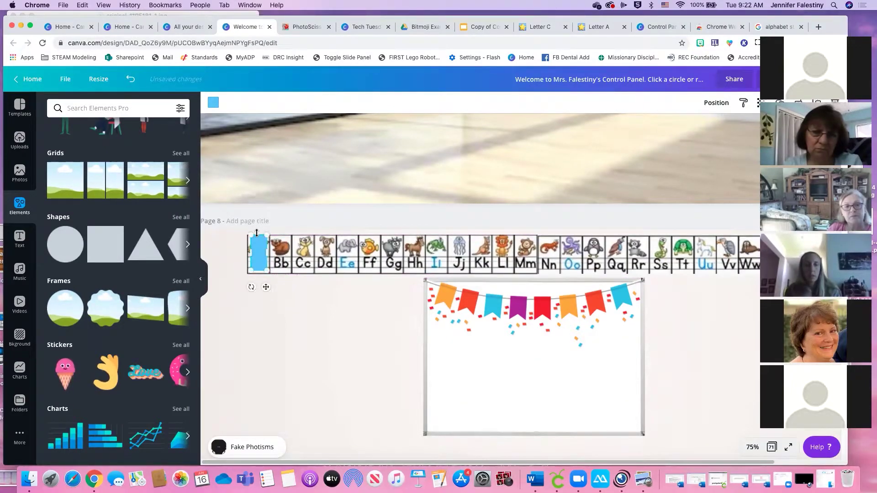
pyautogui.moveTo(256, 235); pyautogui.dragTo(255, 238)
pyautogui.moveTo(251, 273); pyautogui.dragTo(257, 241)
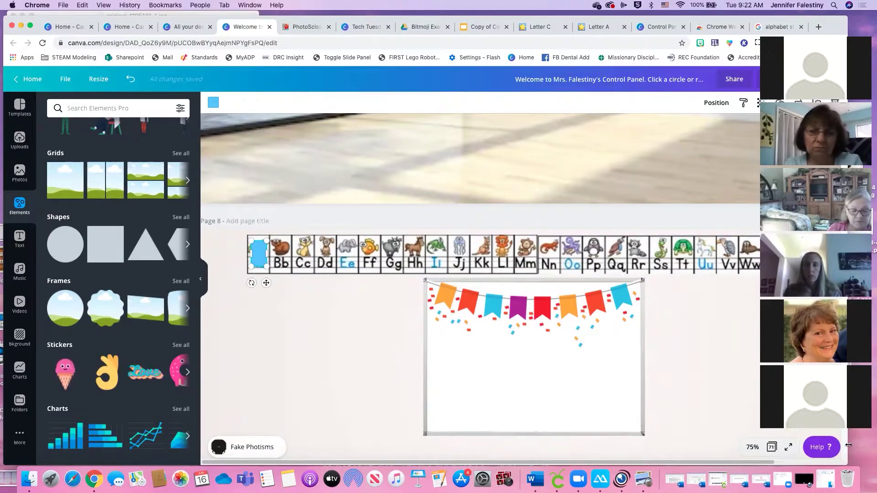
pyautogui.moveTo(838, 460); pyautogui.dragTo(825, 460)
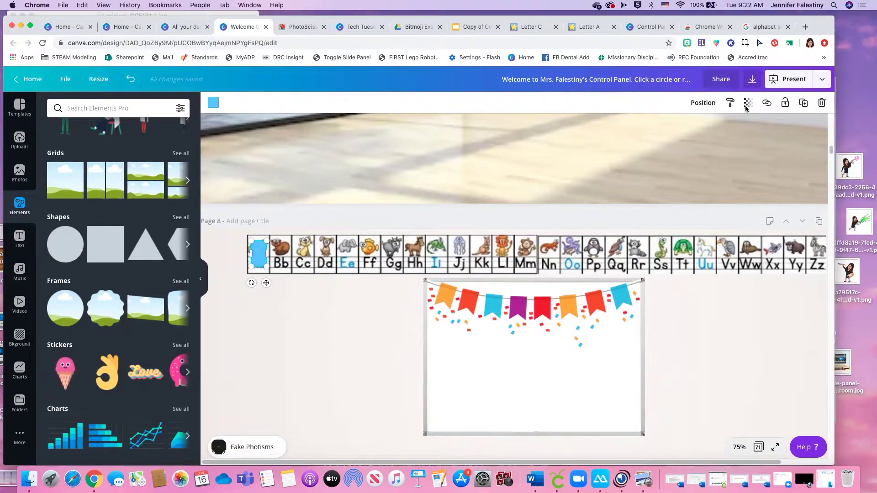
# Set the rectangle's transparency to 0 and link it to the Starfall letter A page
pyautogui.click(747, 104)
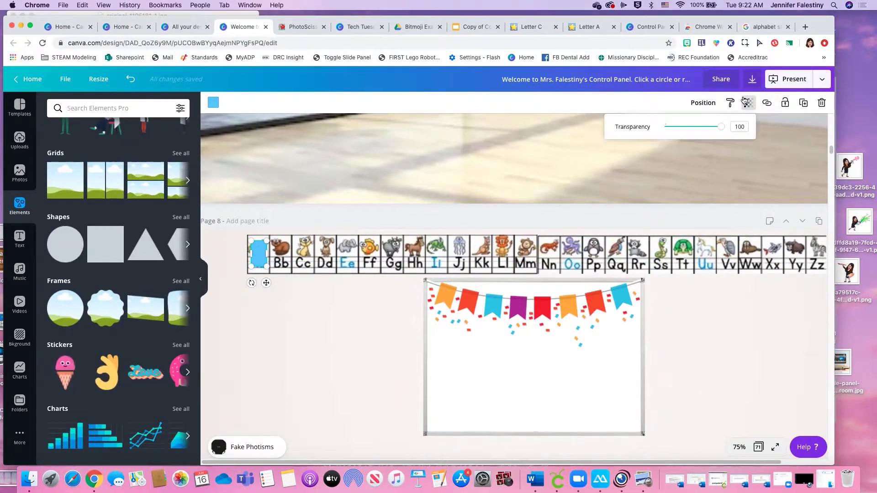
pyautogui.moveTo(721, 128); pyautogui.dragTo(619, 127)
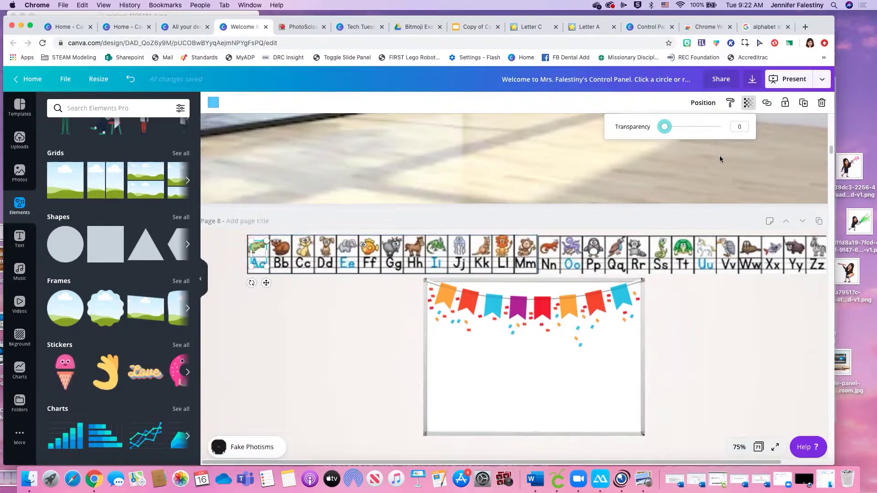
pyautogui.click(768, 105)
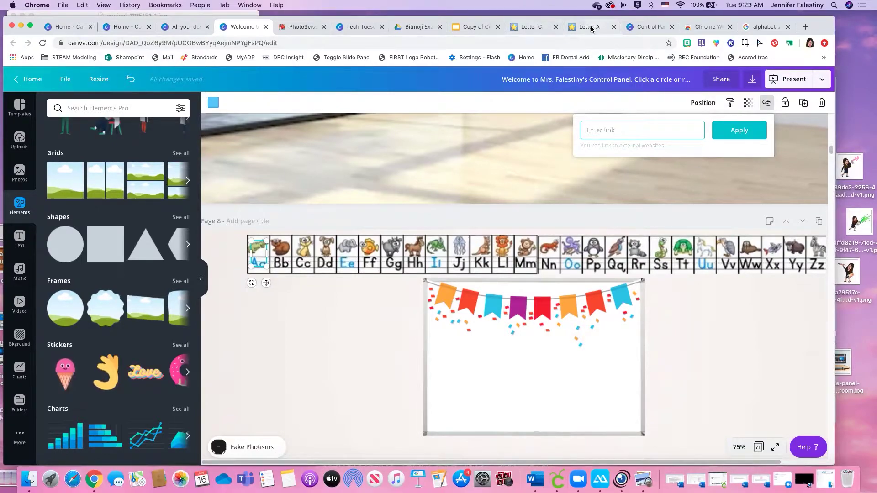
pyautogui.click(568, 26)
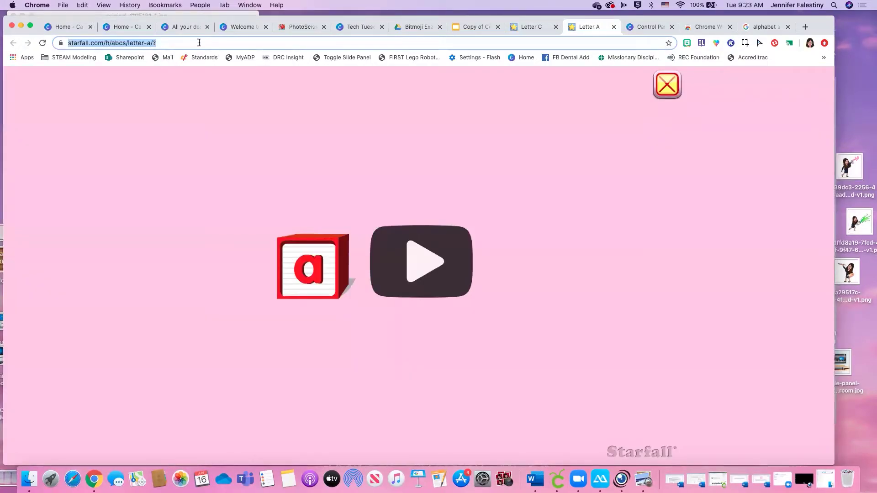
pyautogui.click(166, 42)
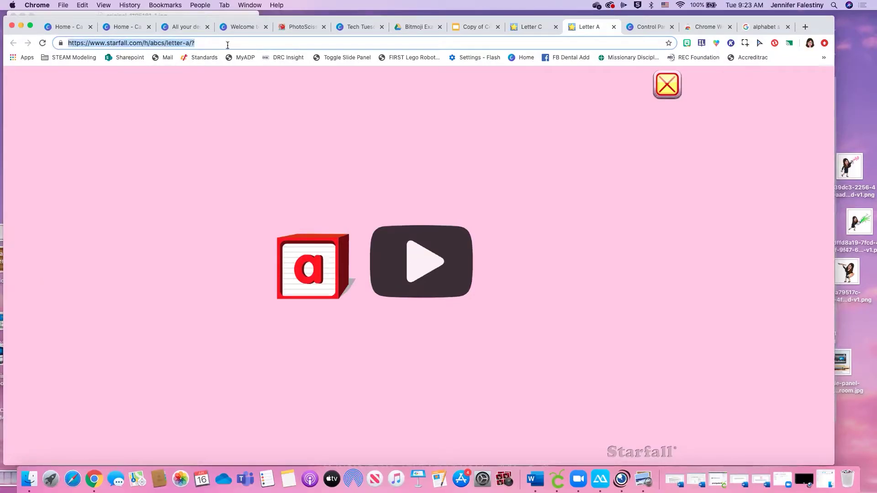
pyautogui.click(240, 27)
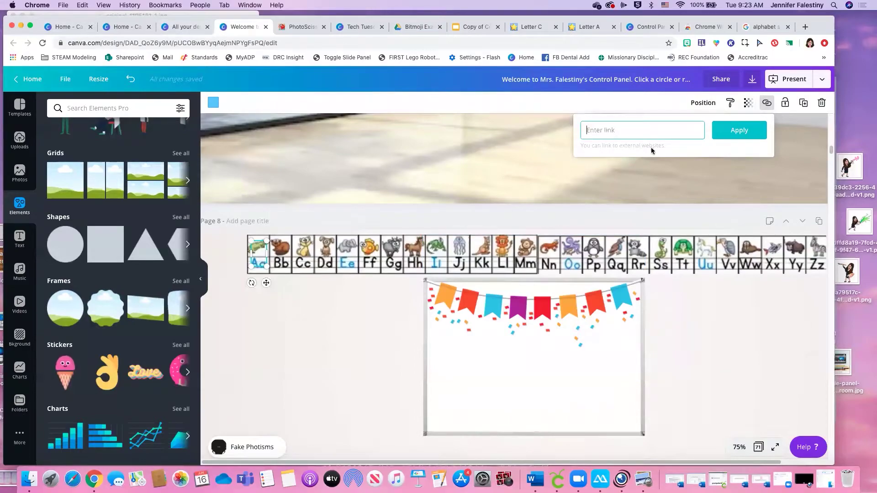
pyautogui.press('super+v')
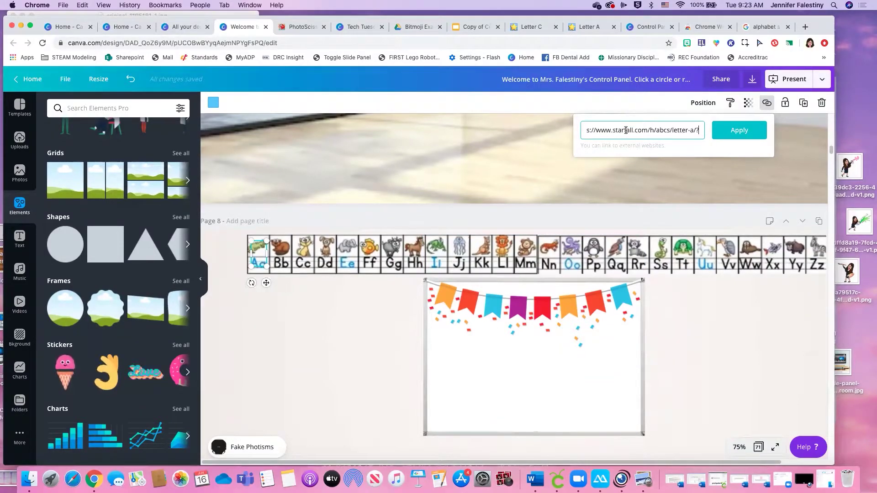
pyautogui.click(752, 132)
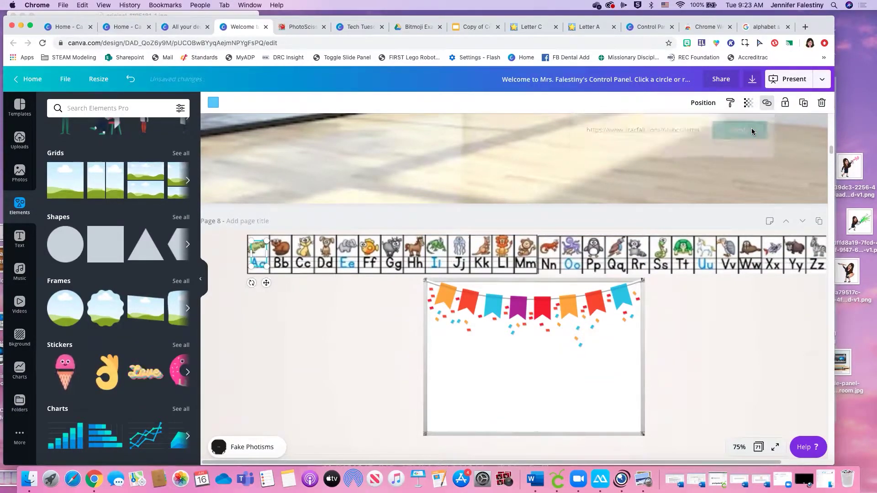
# Duplicate the invisible linked rectangle and move the copy toward the Ee card
pyautogui.click(270, 254)
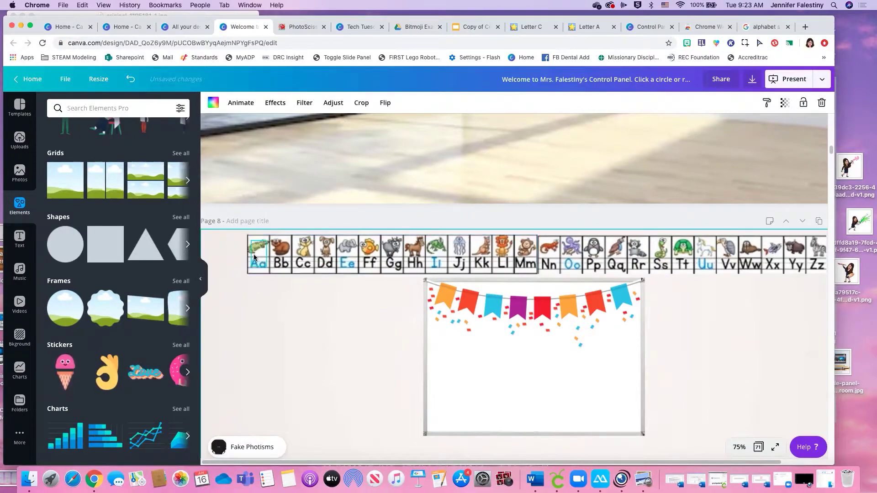
pyautogui.click(253, 253)
pyautogui.press('super+v')
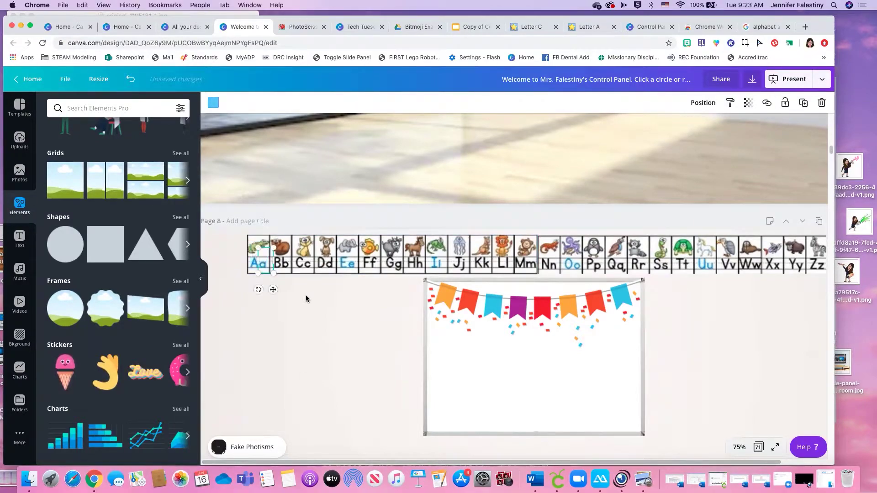
pyautogui.moveTo(270, 292); pyautogui.dragTo(354, 284)
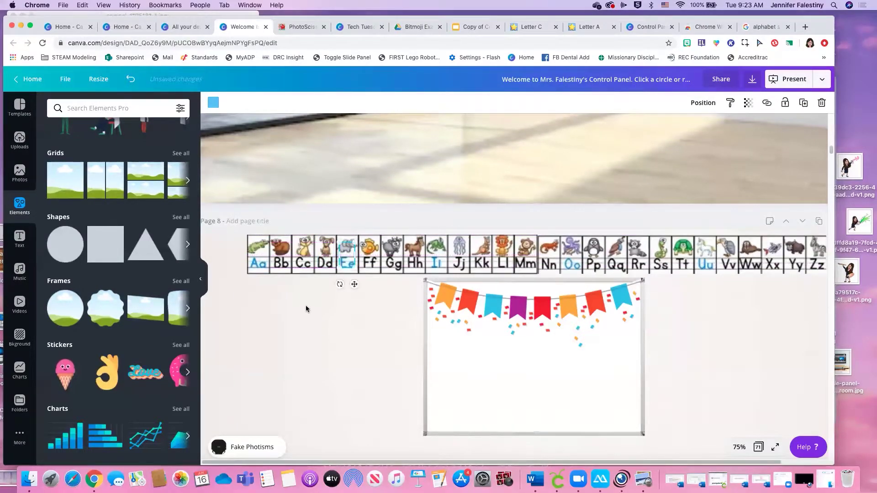
# Link the Cc tile to the Starfall letter C page address
pyautogui.click(306, 307)
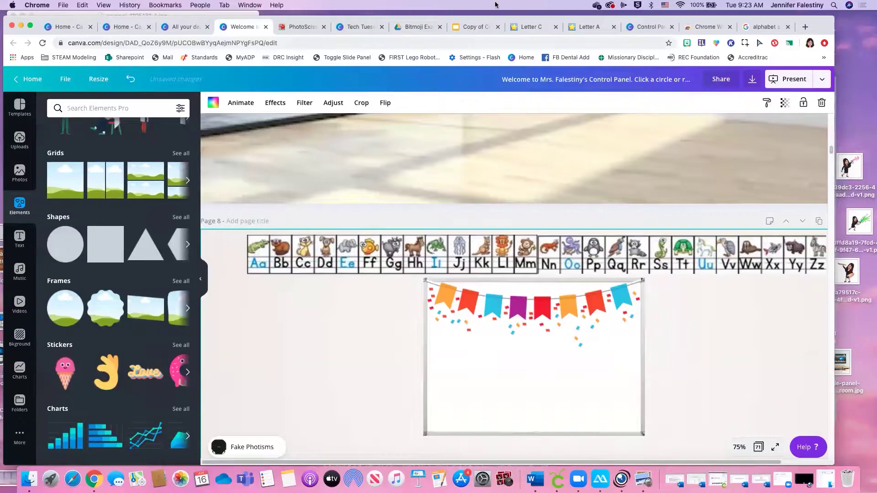
pyautogui.click(532, 28)
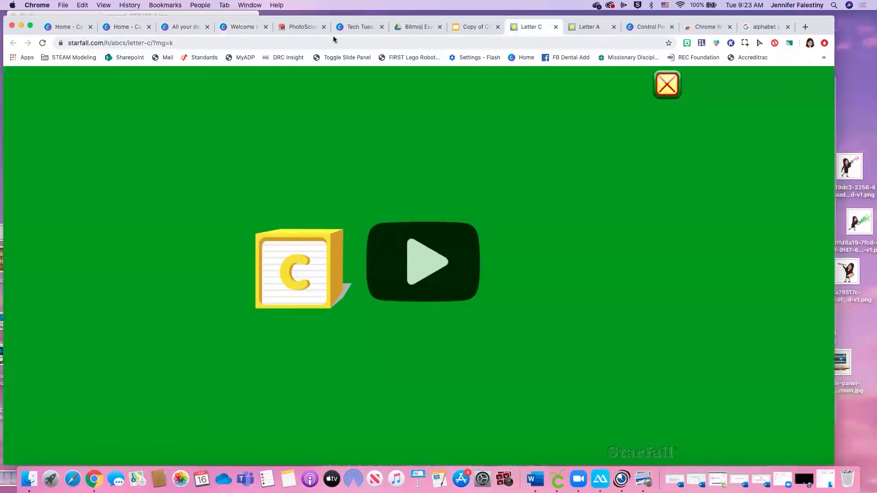
pyautogui.click(254, 41)
pyautogui.press('super+c')
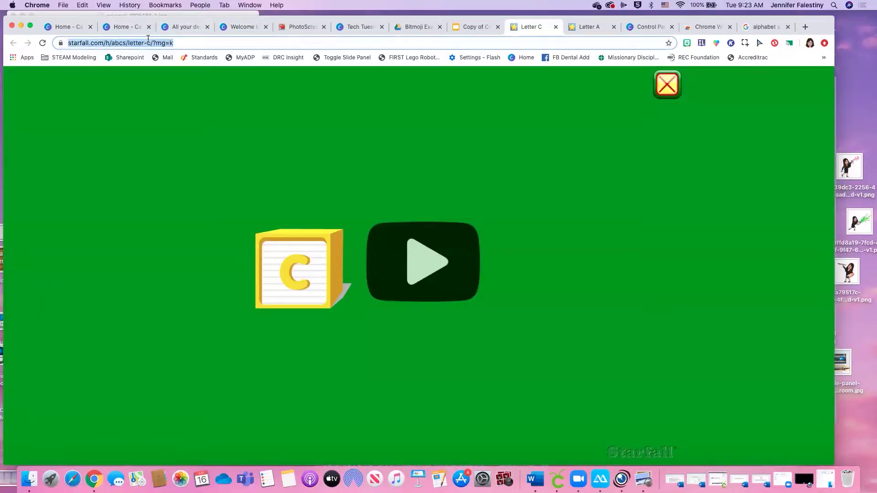
pyautogui.click(257, 27)
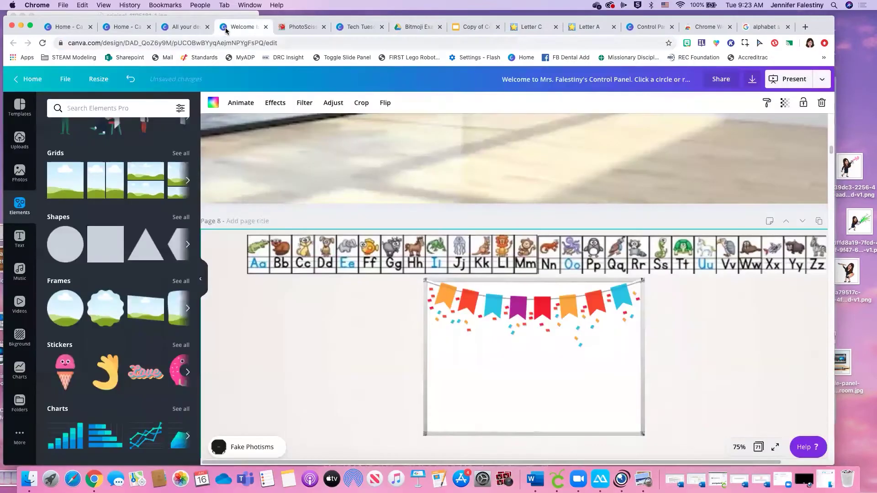
pyautogui.click(302, 264)
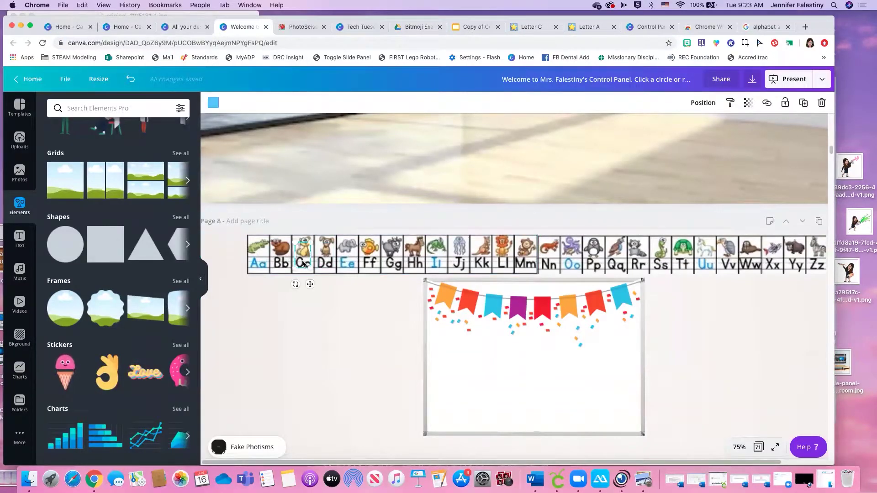
pyautogui.click(767, 103)
pyautogui.write('https://www.starfall.com/h/abcs/letter-c')
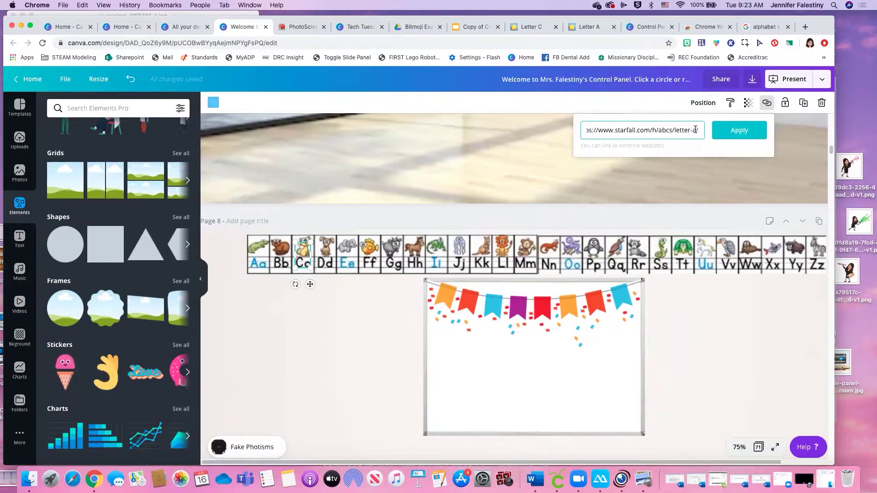
pyautogui.moveTo(696, 130); pyautogui.dragTo(587, 126)
pyautogui.press('super+v')
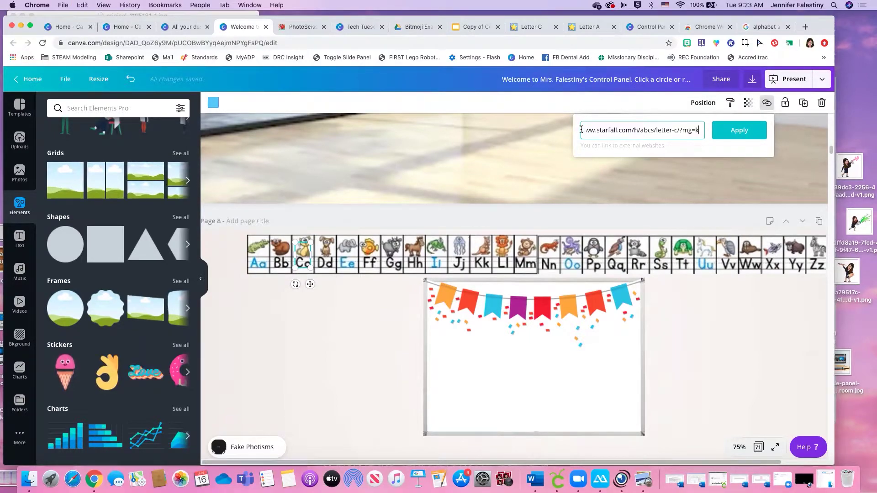
pyautogui.moveTo(699, 130); pyautogui.dragTo(682, 131)
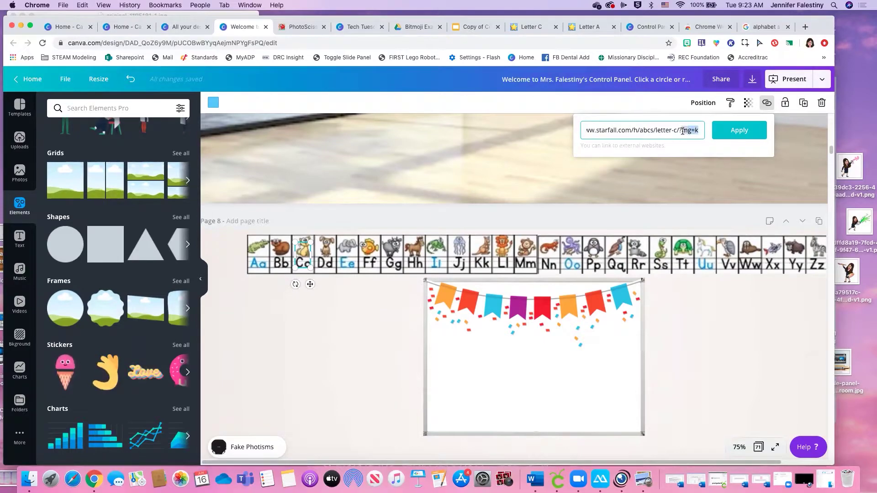
pyautogui.press('BackSpace')
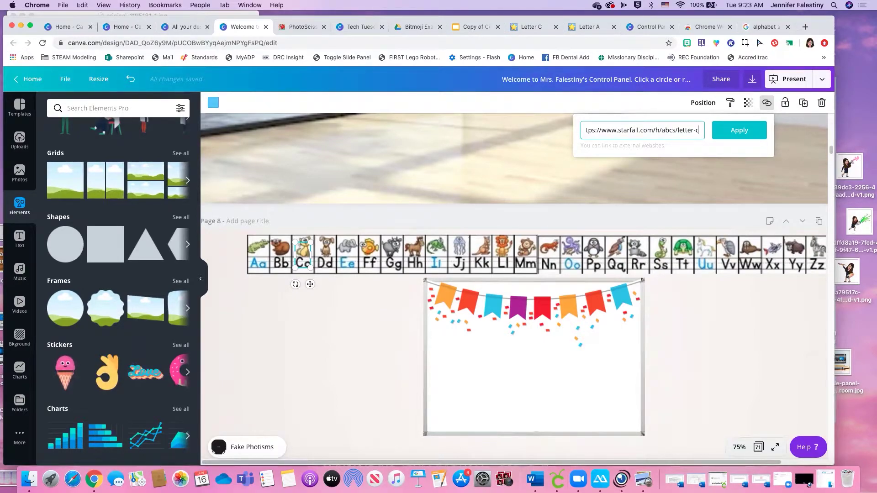
pyautogui.click(757, 136)
# Link the Bb and Dd tiles by changing the Starfall URL ending to b/ and d/
pyautogui.click(280, 256)
pyautogui.click(767, 103)
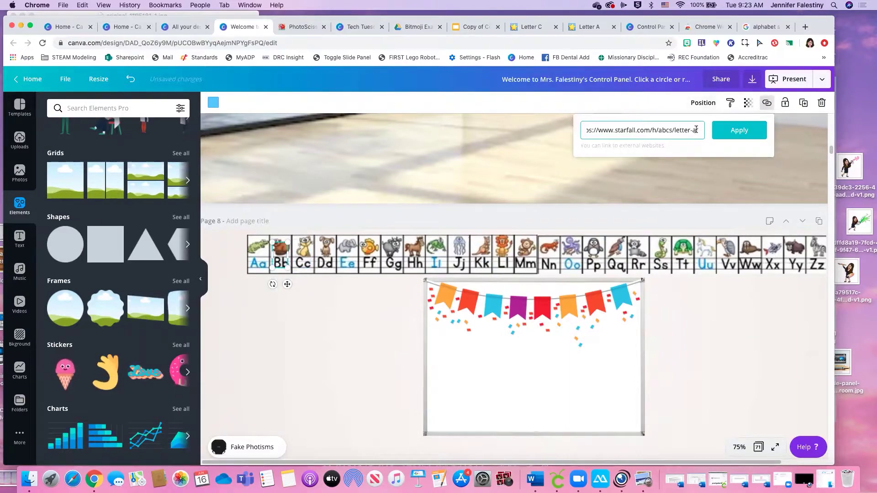
pyautogui.moveTo(698, 130); pyautogui.dragTo(694, 130)
pyautogui.write('b/')
pyautogui.click(737, 133)
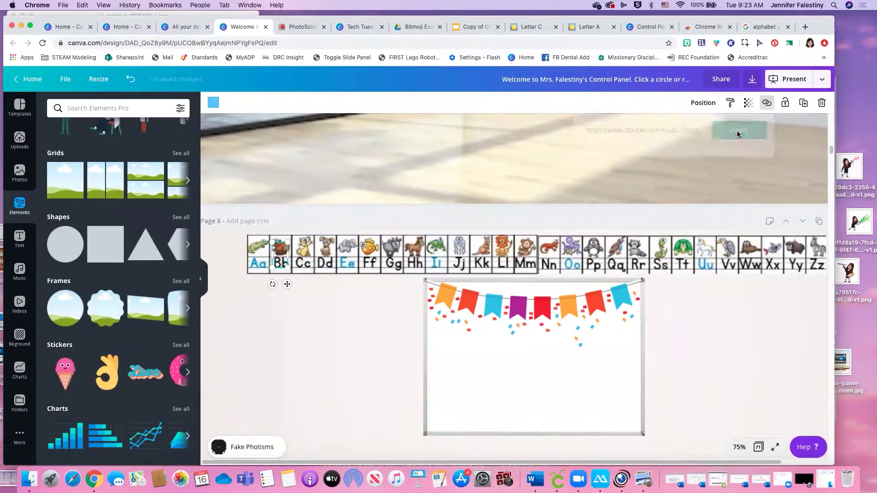
pyautogui.click(325, 263)
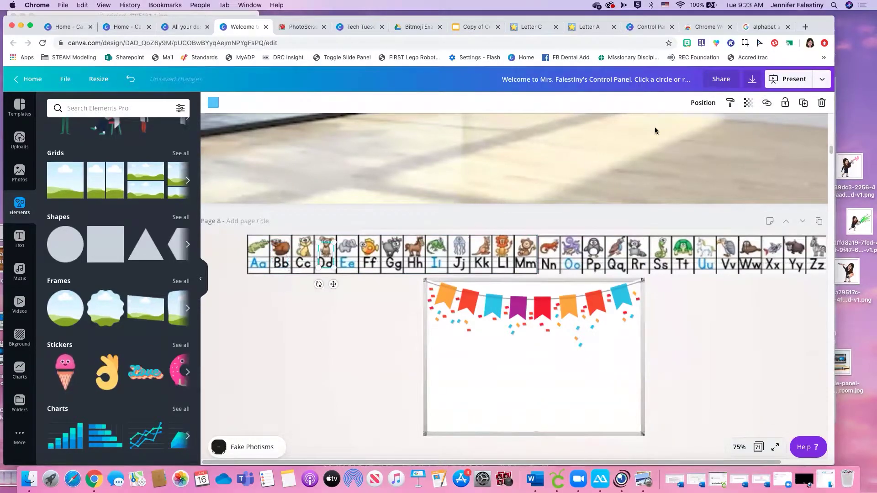
pyautogui.click(767, 103)
pyautogui.moveTo(698, 130); pyautogui.dragTo(692, 131)
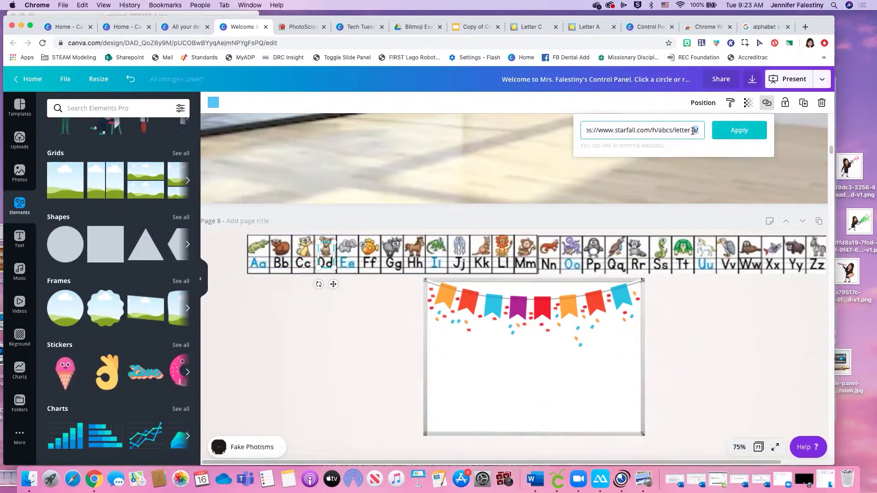
pyautogui.write('d/')
pyautogui.click(737, 130)
# Link the Ee tile to Starfall's letter page by changing the URL ending to e/
pyautogui.click(349, 262)
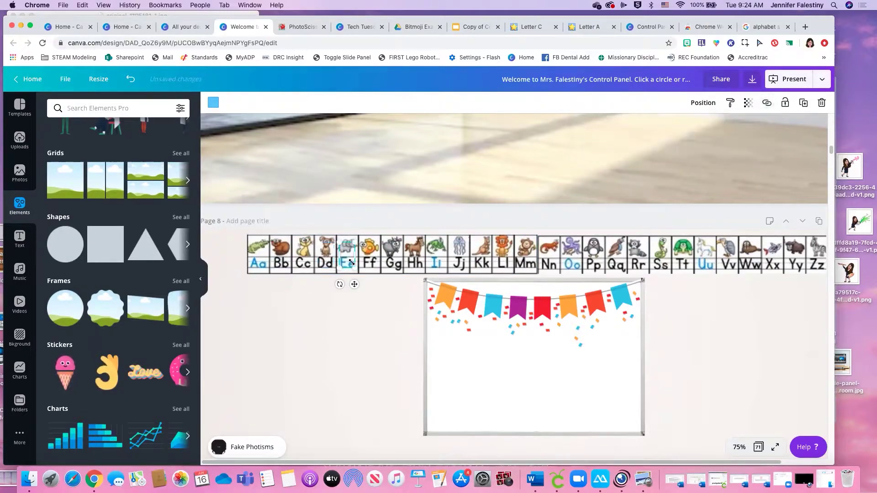
pyautogui.click(767, 102)
pyautogui.moveTo(699, 130); pyautogui.dragTo(693, 132)
pyautogui.write('e/')
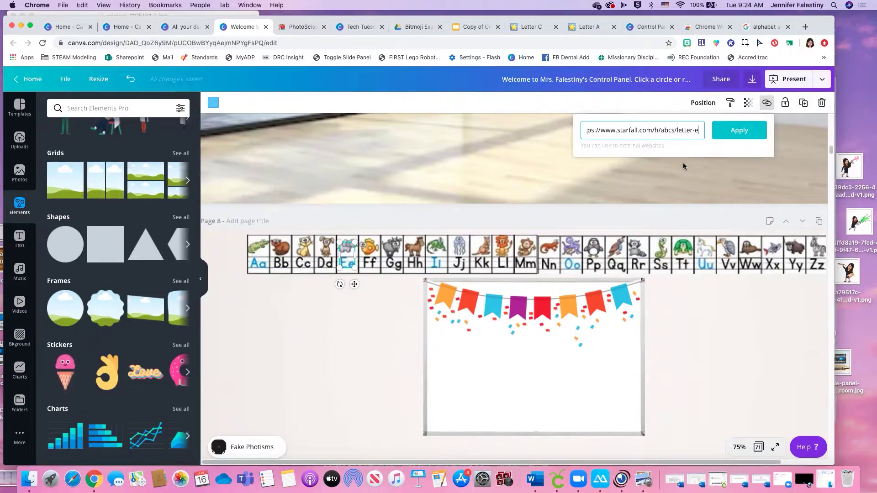
pyautogui.click(754, 131)
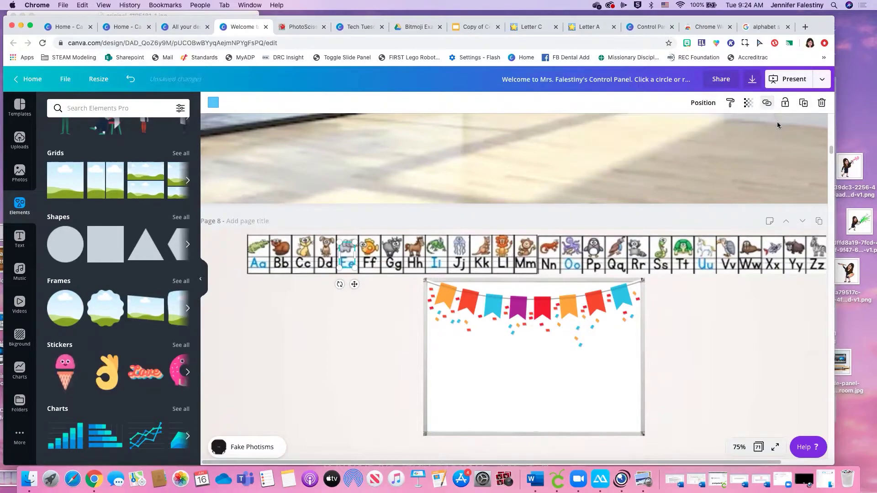
# Present the design full screen and test the Aa tile's Starfall link
pyautogui.click(796, 80)
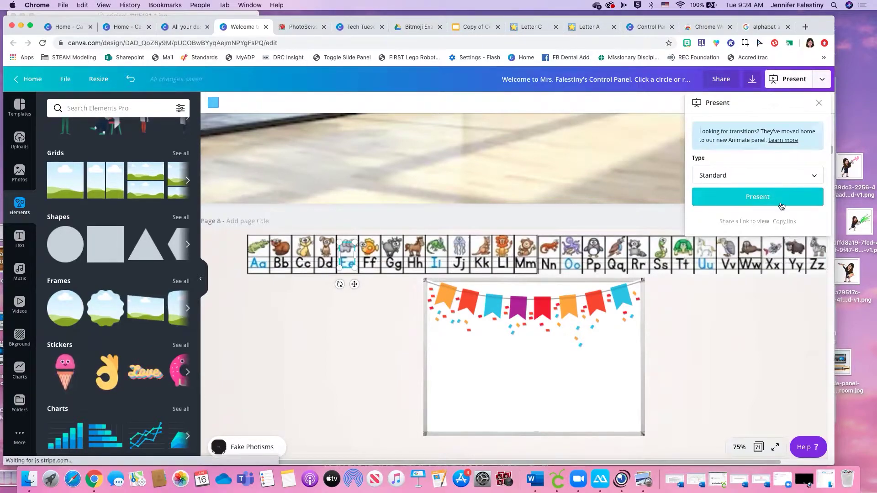
pyautogui.click(781, 201)
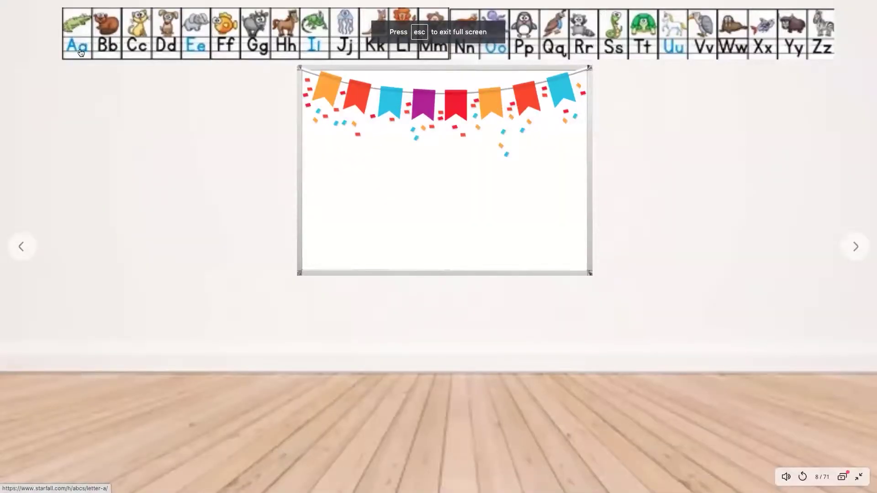
pyautogui.press('XF86AudioRaiseVolume')
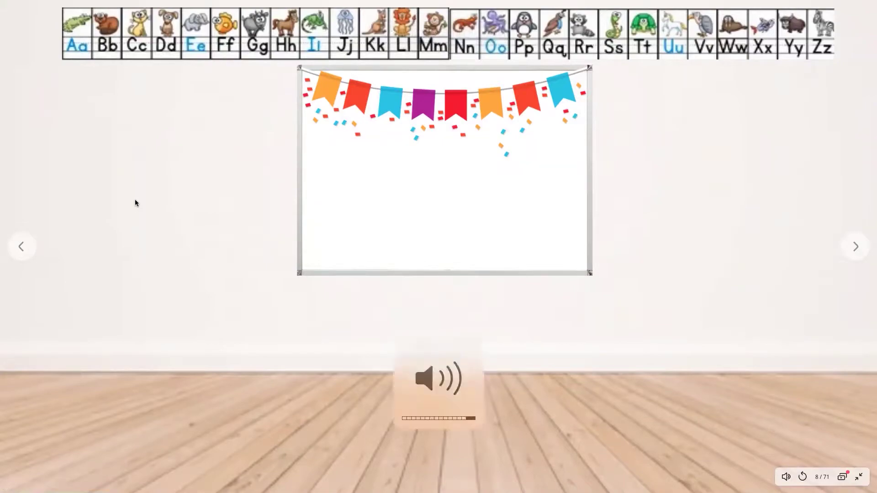
pyautogui.press('XF86AudioLowerVolume')
pyautogui.press('XF86AudioLowerVolume')
pyautogui.press('XF86AudioLowerVolume')
pyautogui.press('XF86AudioLowerVolume')
pyautogui.press('XF86AudioLowerVolume')
pyautogui.click(80, 49)
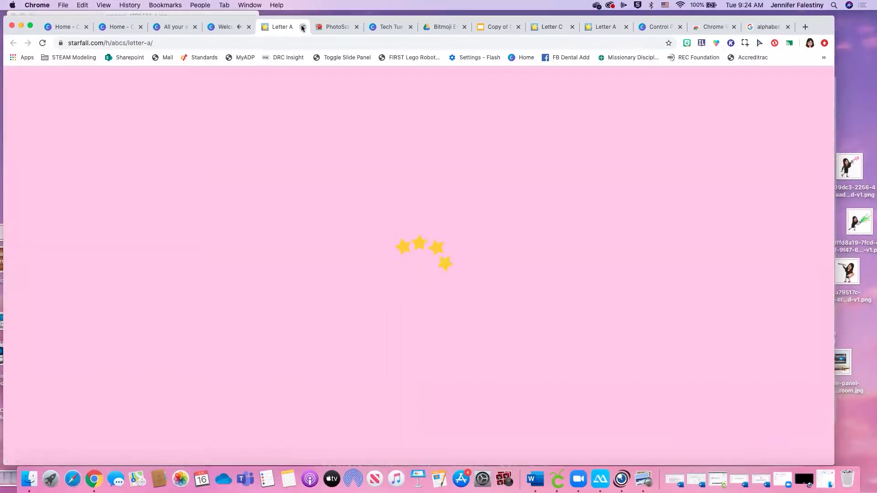
pyautogui.click(302, 27)
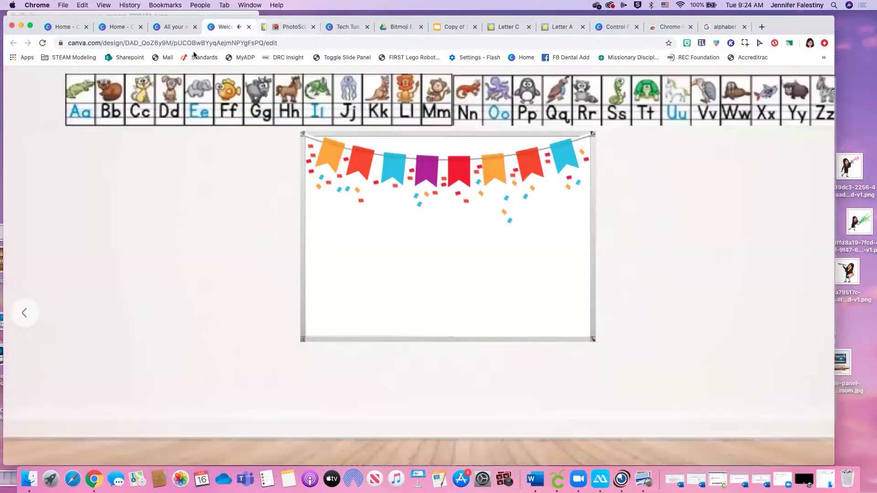
# Test the Bb and Ee tiles' Starfall links, closing each letter page afterwards
pyautogui.click(150, 89)
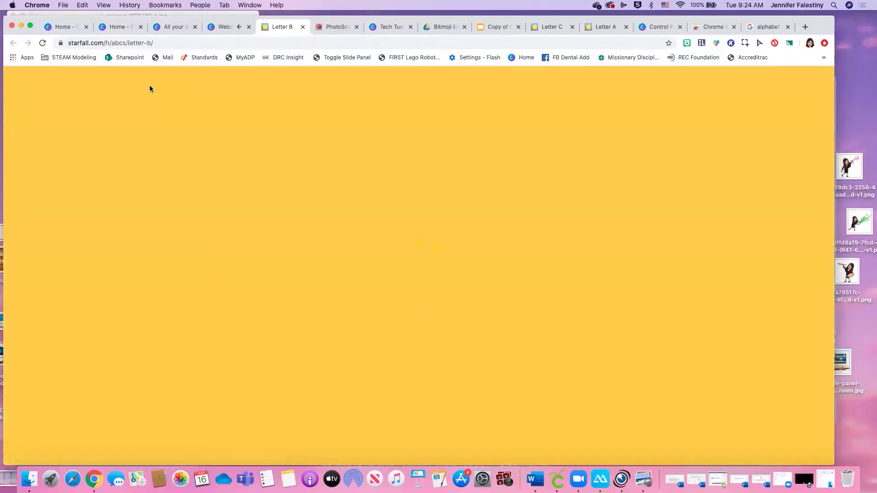
pyautogui.click(301, 27)
pyautogui.click(173, 26)
pyautogui.click(222, 27)
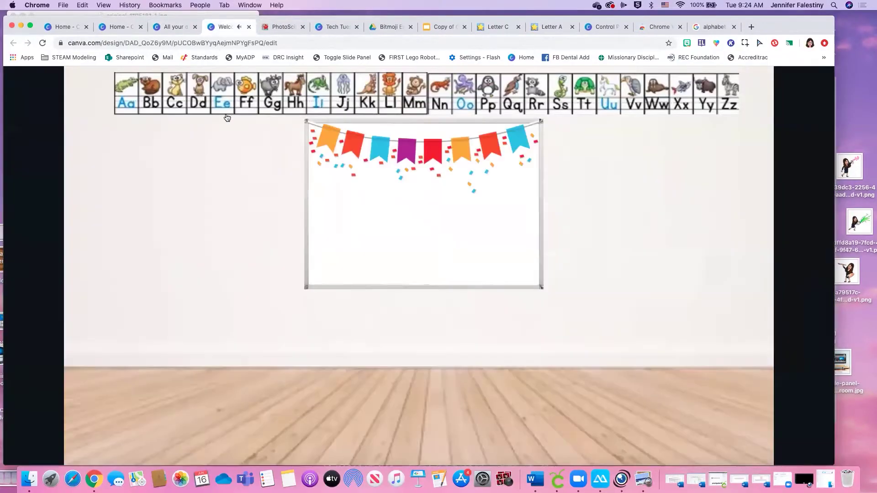
pyautogui.click(231, 98)
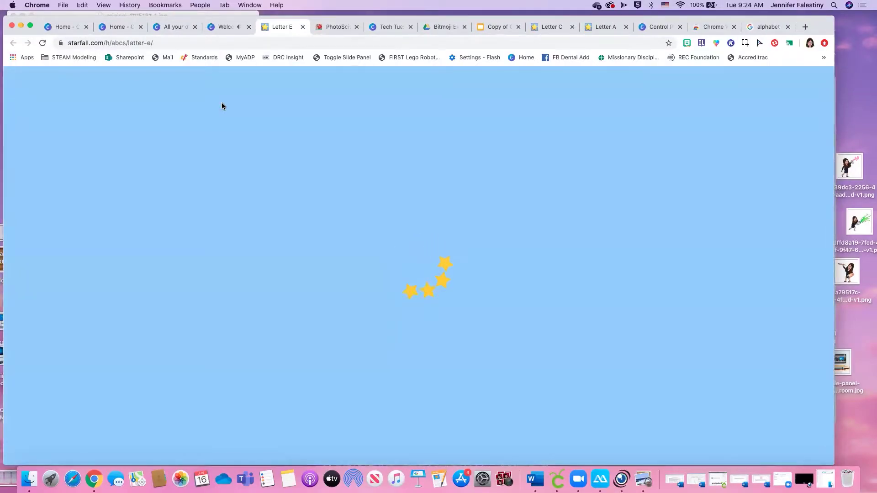
pyautogui.click(149, 45)
pyautogui.click(303, 27)
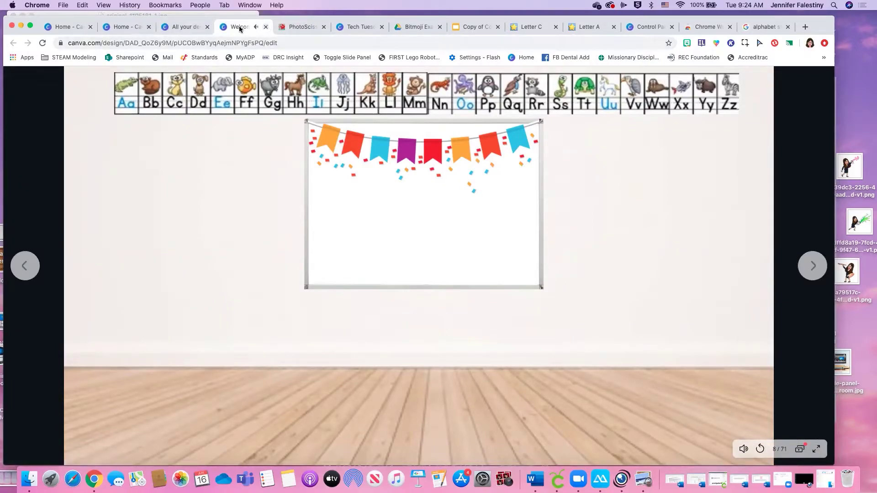
# Close the presentation and PhotoScissors tabs and reopen the classroom Welcome design from all designs
pyautogui.click(265, 27)
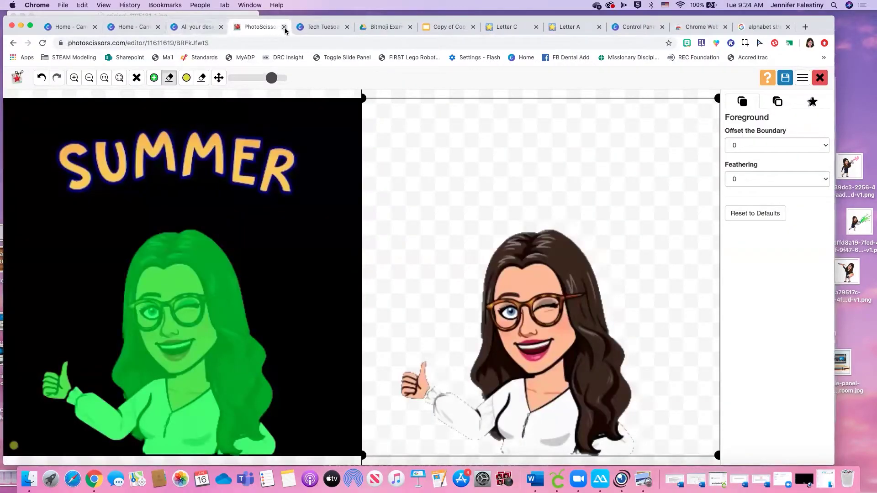
pyautogui.click(287, 27)
pyautogui.click(210, 31)
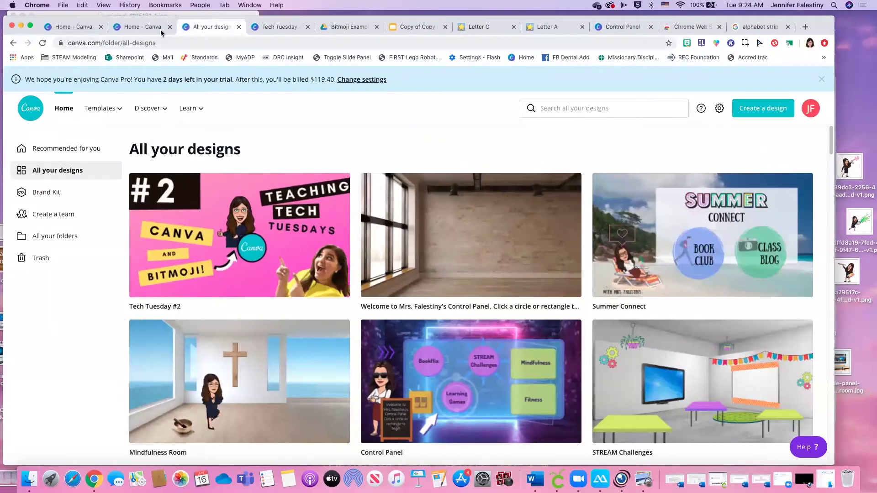
pyautogui.click(155, 32)
pyautogui.click(214, 31)
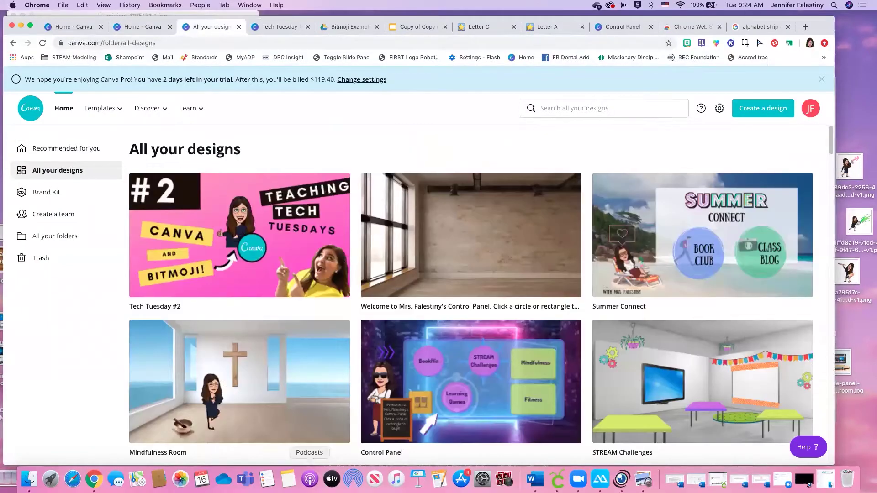
pyautogui.click(519, 231)
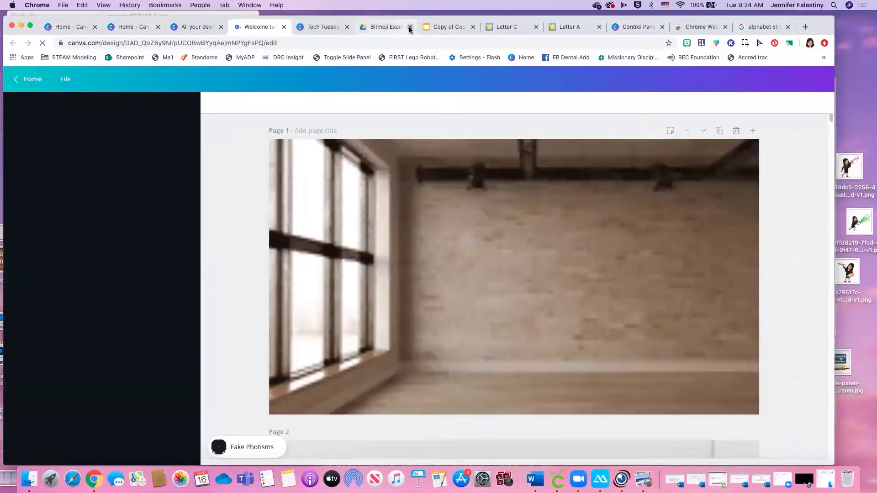
# Close the leftover Bitmoji, Slides, Starfall and old Control Panel tabs, then scroll to Page 8
pyautogui.click(410, 27)
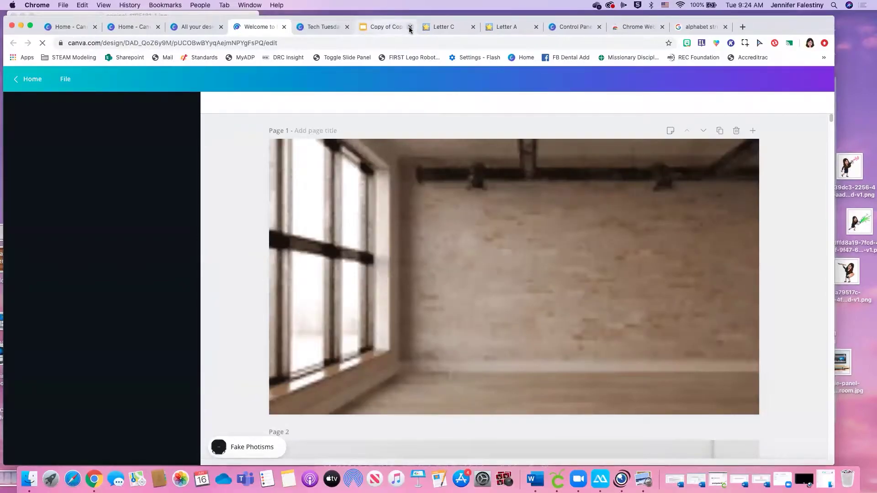
pyautogui.click(410, 27)
pyautogui.click(410, 27)
pyautogui.click(410, 26)
pyautogui.click(410, 27)
pyautogui.click(415, 27)
pyautogui.click(415, 27)
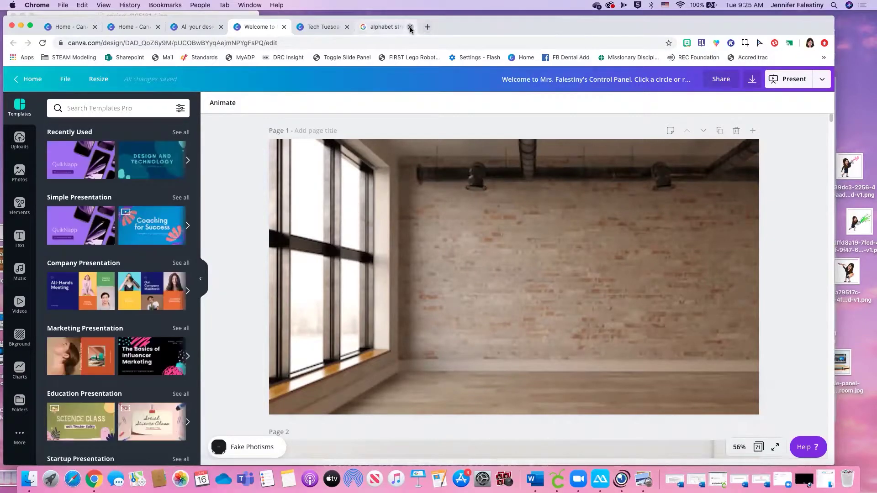
pyautogui.click(377, 27)
pyautogui.click(302, 27)
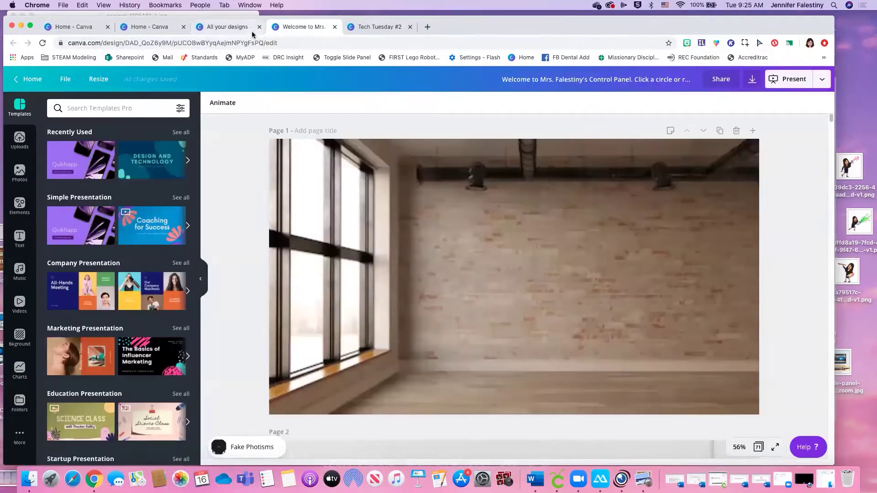
pyautogui.scroll(-20, 658, 395)
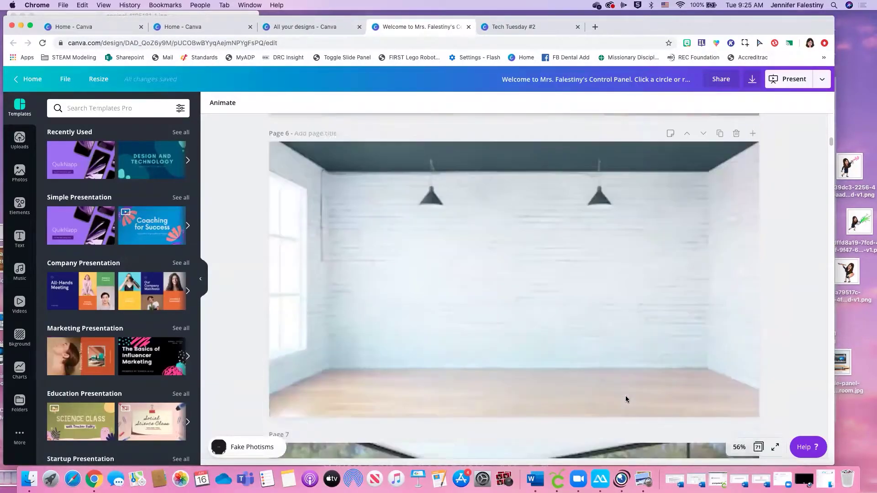
pyautogui.scroll(-8, 625, 400)
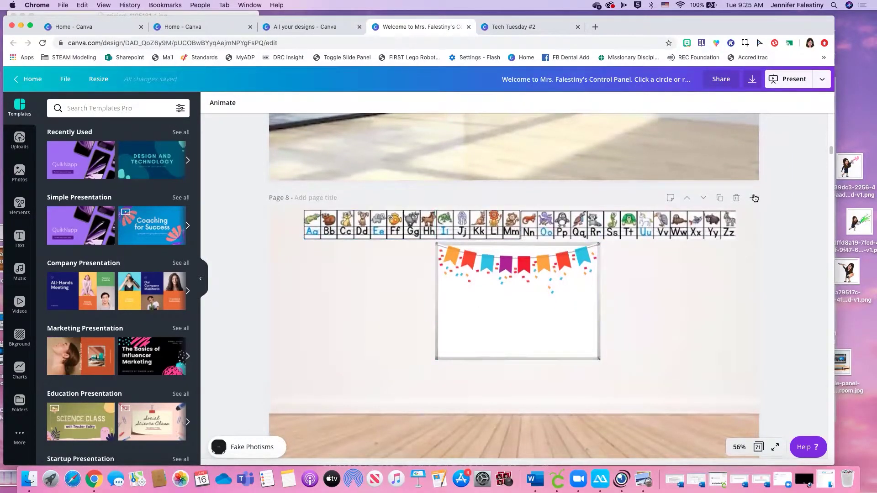
pyautogui.scroll(-1, 730, 295)
pyautogui.scroll(-1, 730, 295)
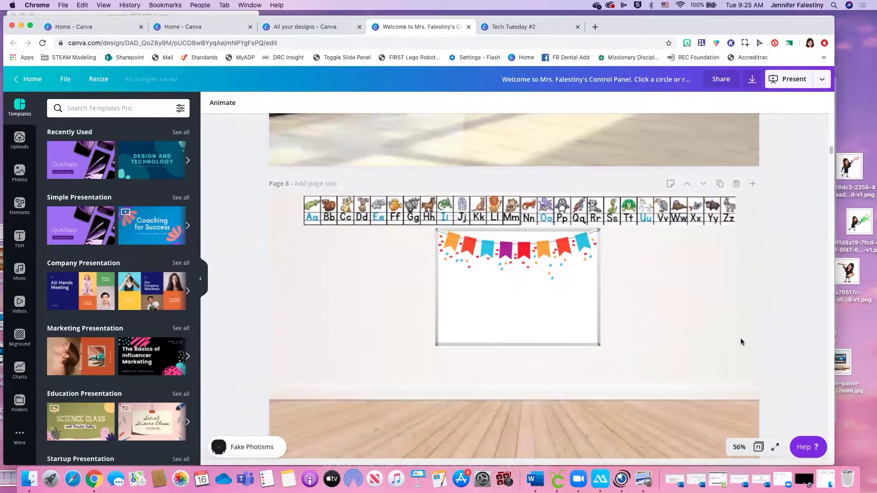
pyautogui.scroll(-1, 740, 340)
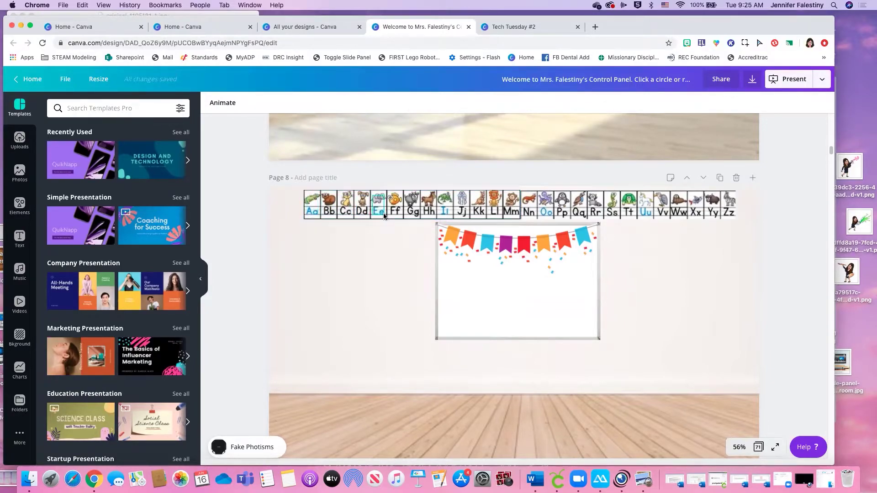
# Shrink, move and stretch the bunting so it spans the whiteboard's full top edge
pyautogui.click(536, 248)
pyautogui.moveTo(597, 290); pyautogui.dragTo(581, 287)
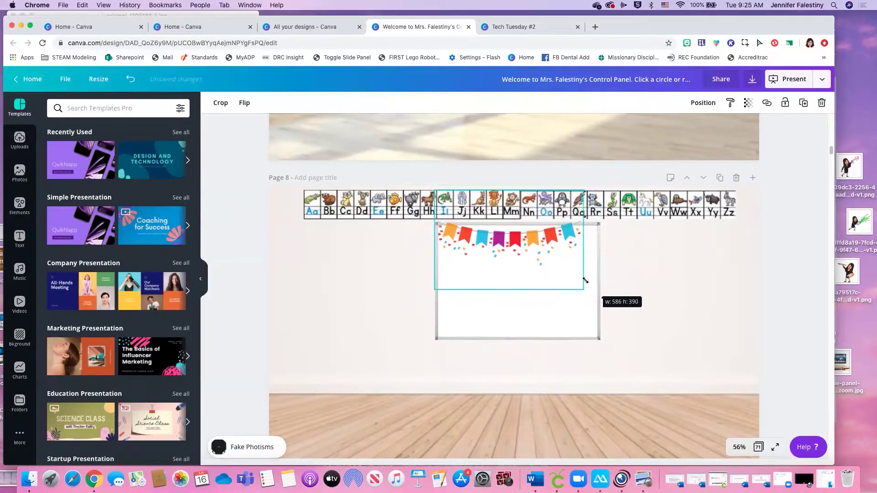
pyautogui.moveTo(542, 251); pyautogui.dragTo(537, 247)
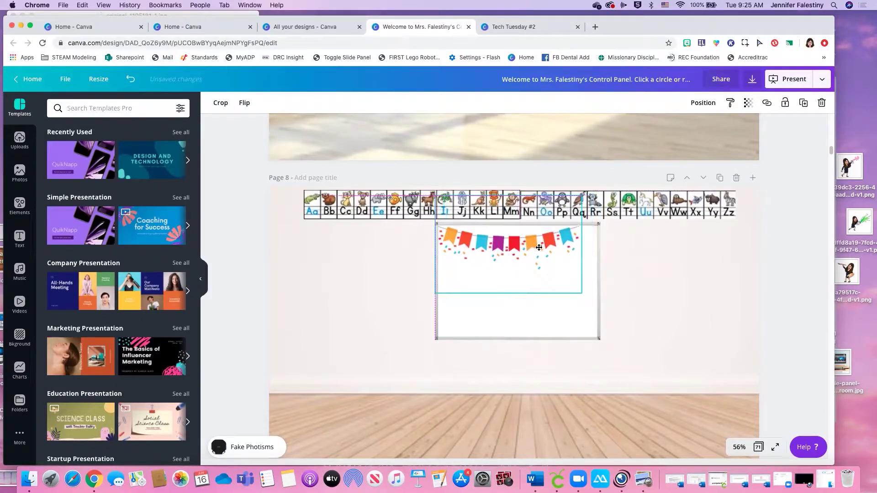
pyautogui.moveTo(579, 287); pyautogui.dragTo(561, 250)
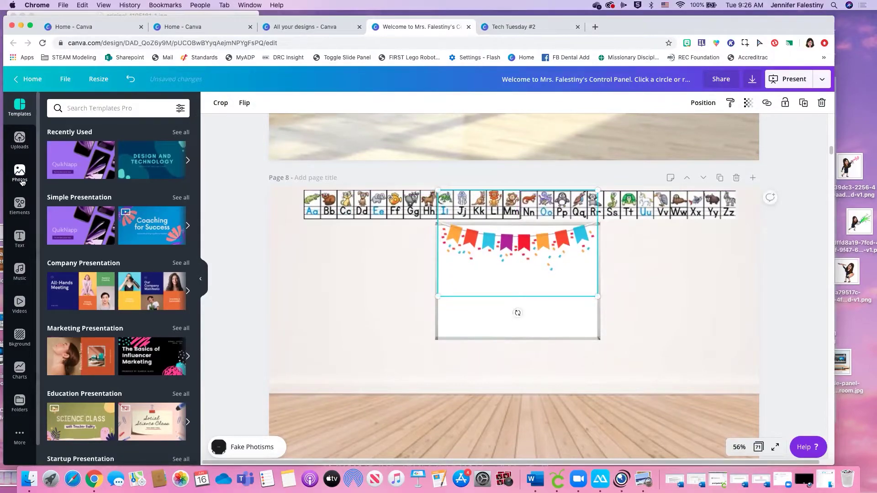
pyautogui.click(20, 176)
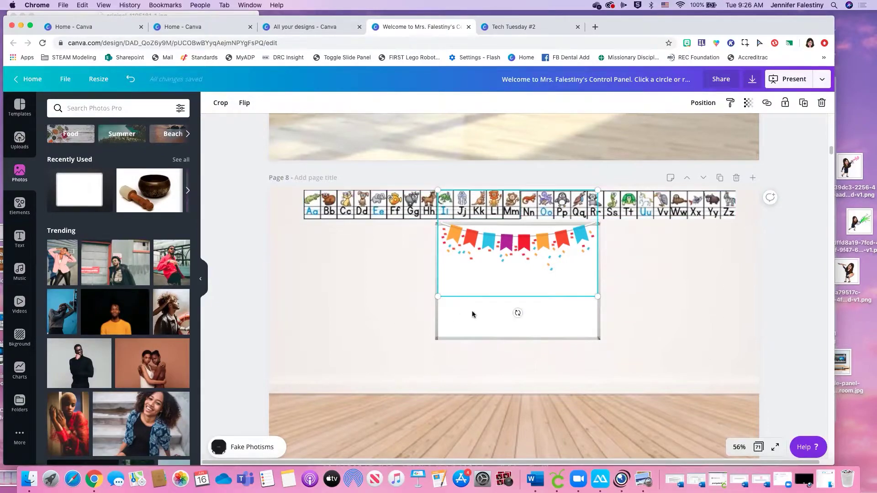
pyautogui.click(660, 312)
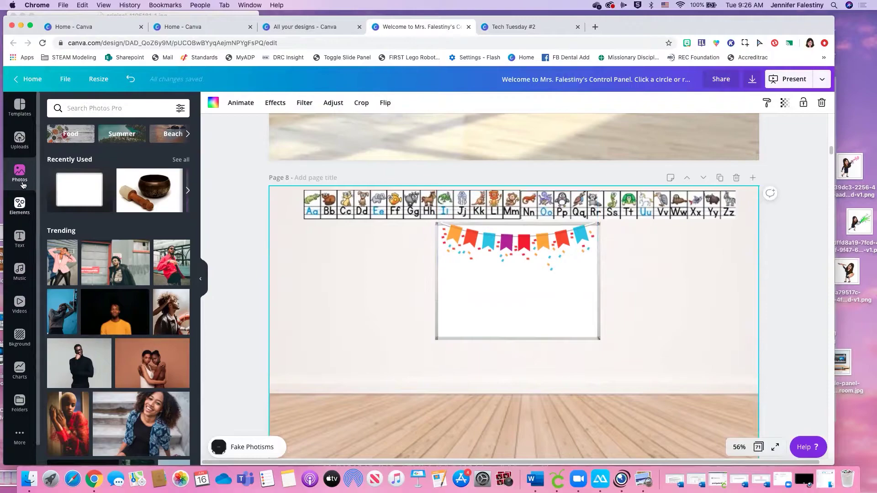
# Search the graphic elements for 'google classroom'
pyautogui.click(84, 109)
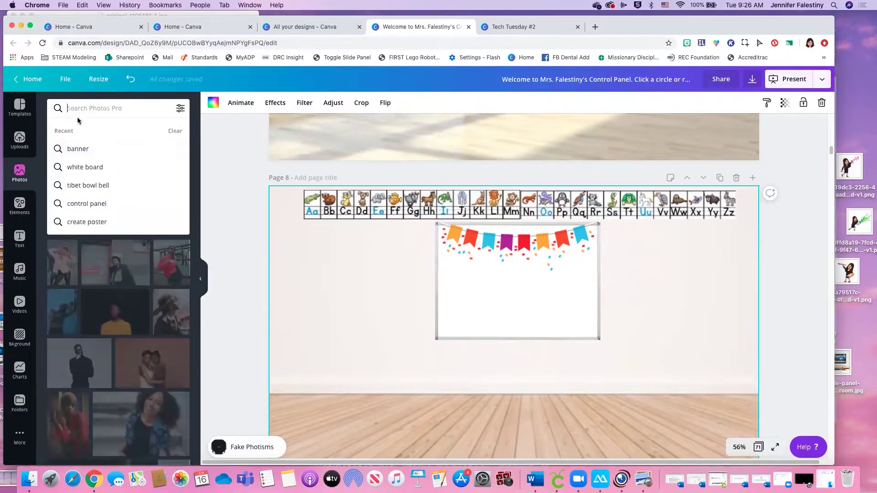
pyautogui.click(20, 206)
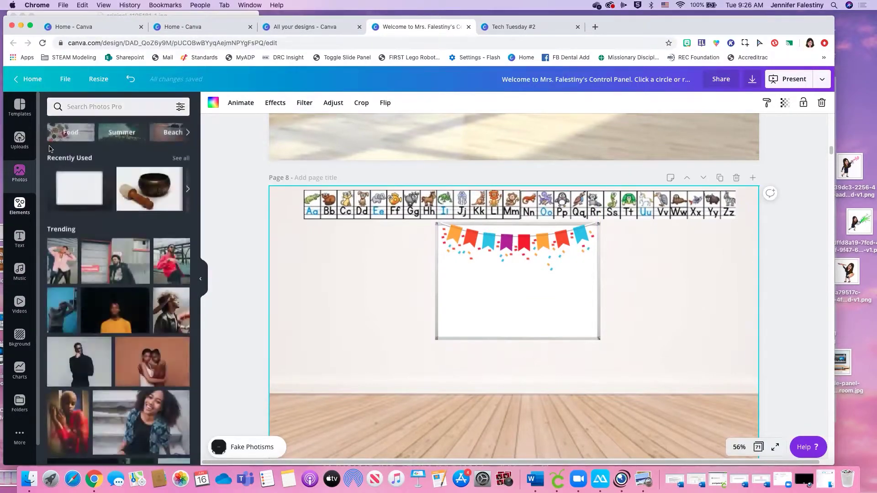
pyautogui.click(75, 109)
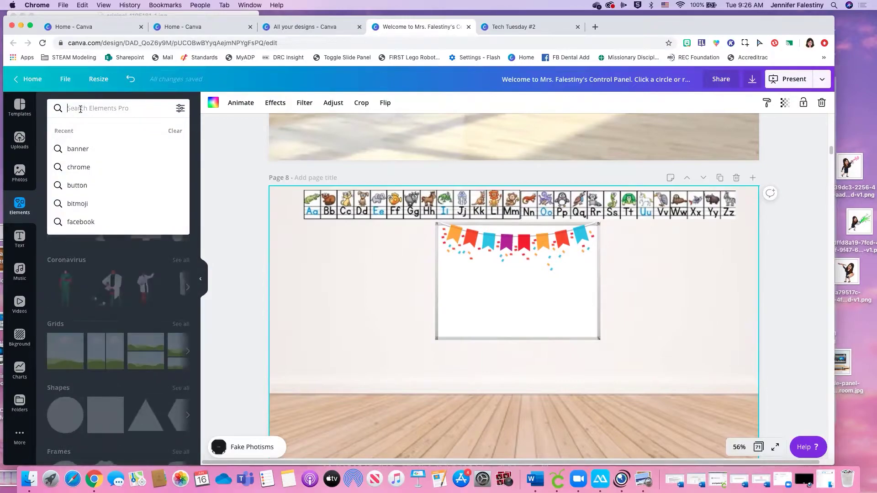
pyautogui.write('google cl')
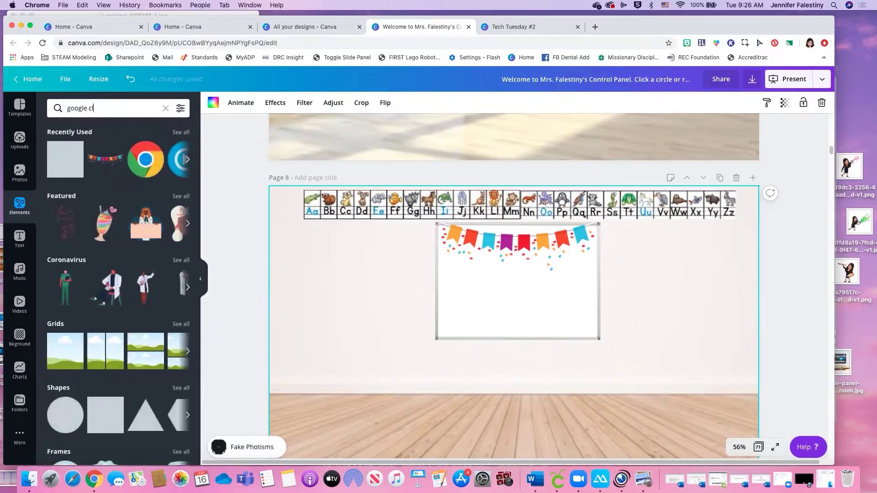
pyautogui.write('assroom')
pyautogui.press('Return')
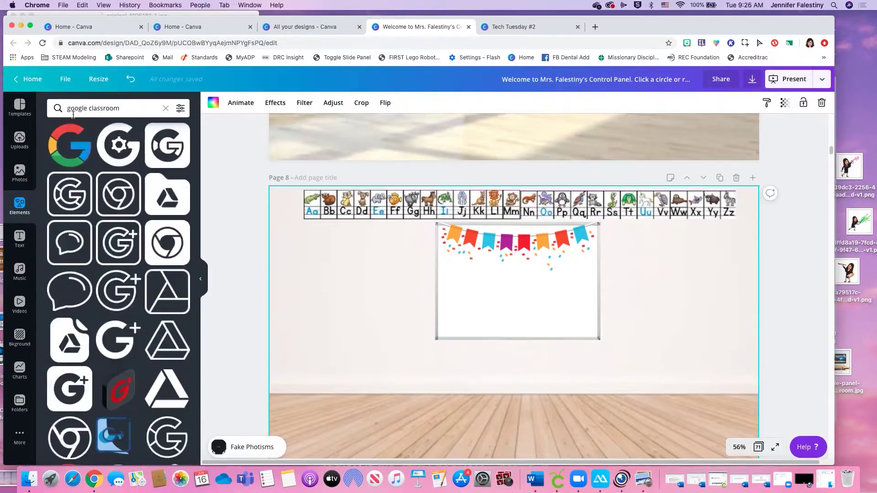
pyautogui.scroll(-1, 94, 190)
pyautogui.scroll(-5, 93, 189)
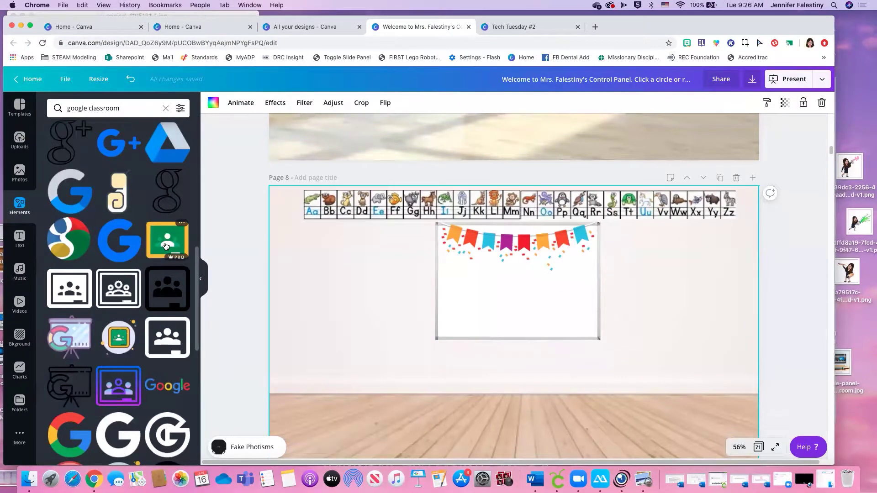
# Add the green Classroom icon, shrink it to 142x142, and place it on the whiteboard's left
pyautogui.click(165, 247)
pyautogui.moveTo(549, 363); pyautogui.dragTo(488, 319)
pyautogui.moveTo(477, 286); pyautogui.dragTo(463, 284)
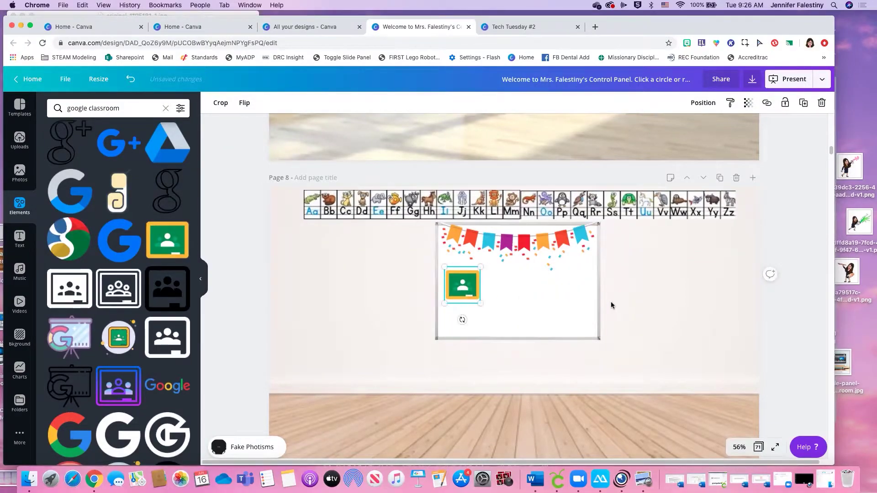
pyautogui.click(637, 305)
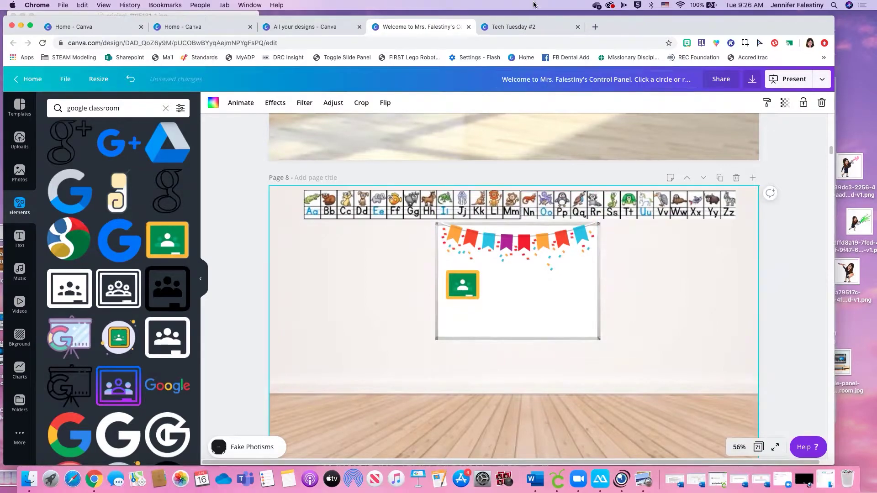
# Open the Math class page from a 'class' address search, copy its URL, and return to Canva
pyautogui.click(562, 28)
pyautogui.click(584, 43)
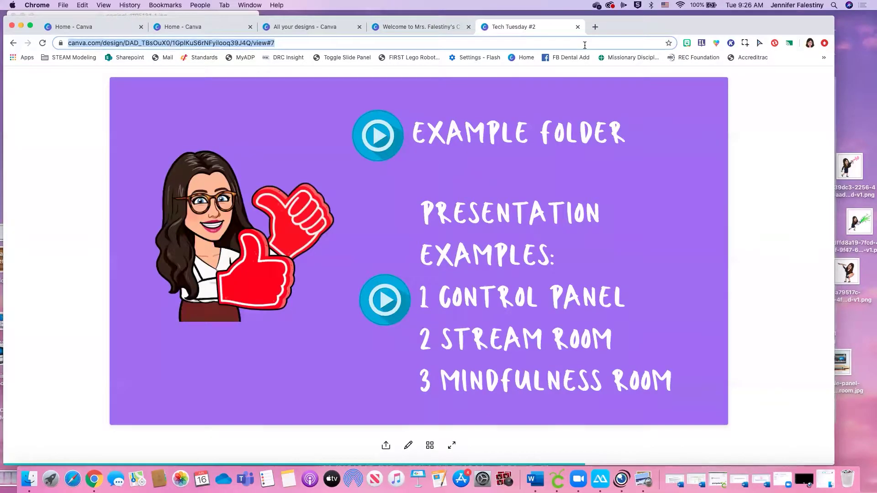
pyautogui.write('clas')
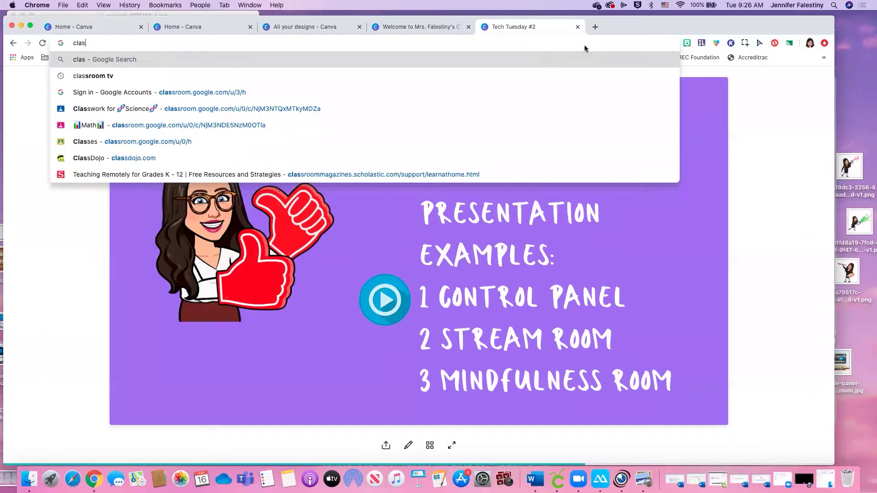
pyautogui.write('s')
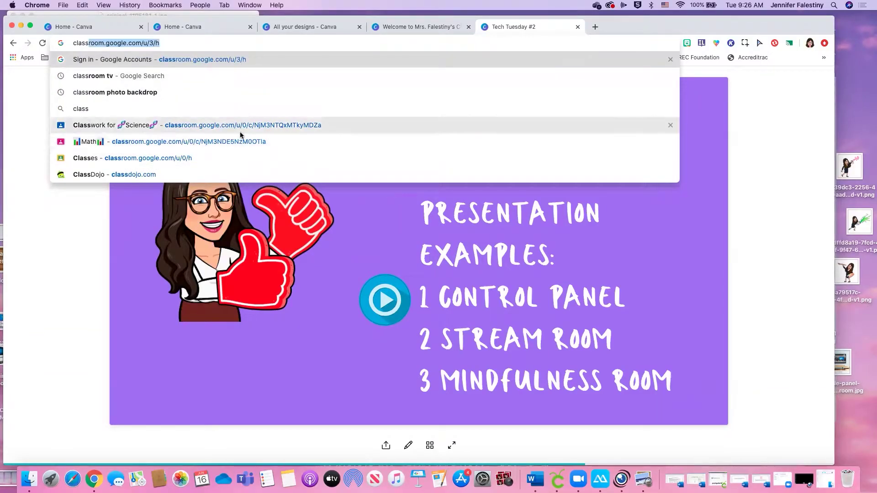
pyautogui.click(246, 141)
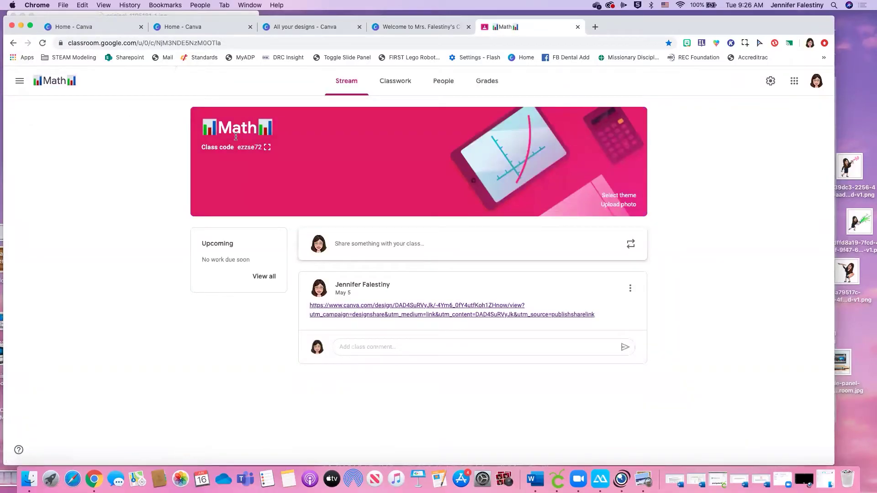
pyautogui.click(232, 43)
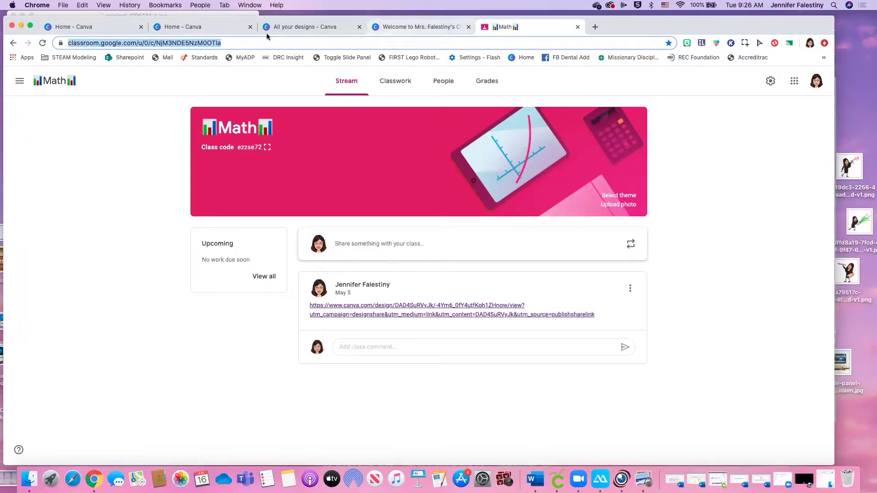
pyautogui.click(429, 28)
pyautogui.click(479, 288)
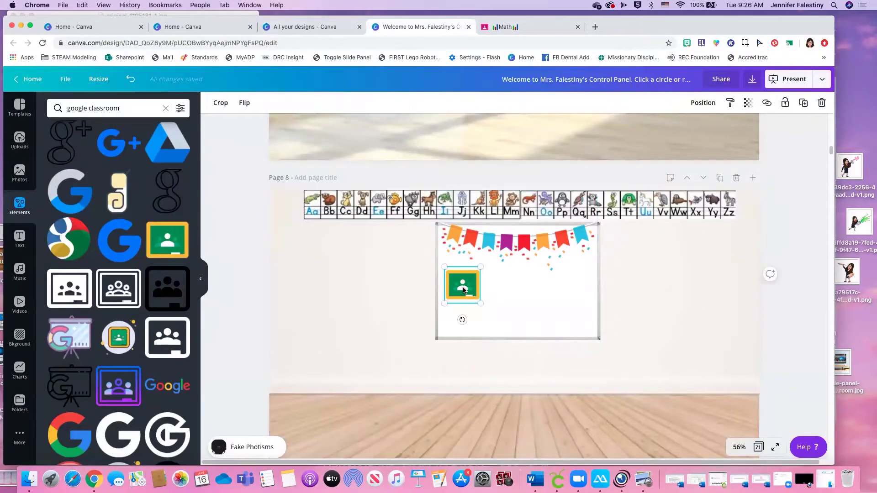
# Link the Google Classroom icon to the pasted Math class address
pyautogui.click(766, 103)
pyautogui.press('super+v')
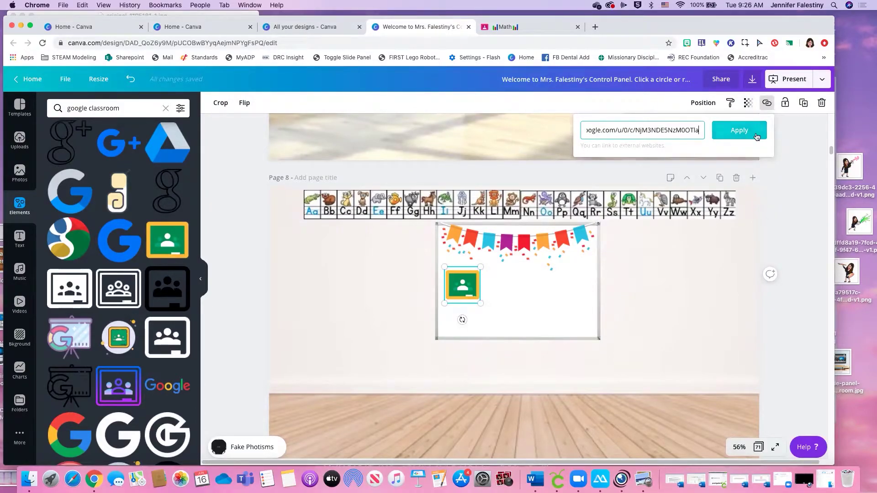
pyautogui.click(739, 130)
pyautogui.click(534, 333)
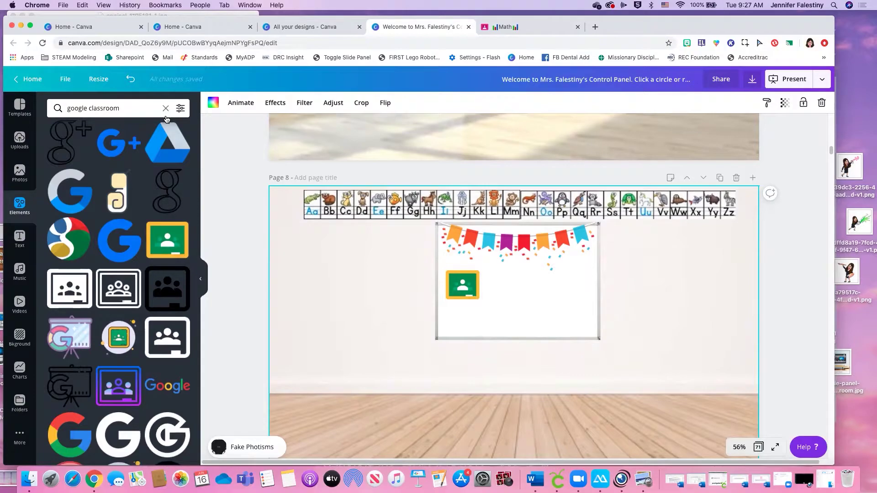
pyautogui.click(18, 170)
# Add a standing teacher Bitmoji from the Folders > Bitmoji collection to the page
pyautogui.click(19, 139)
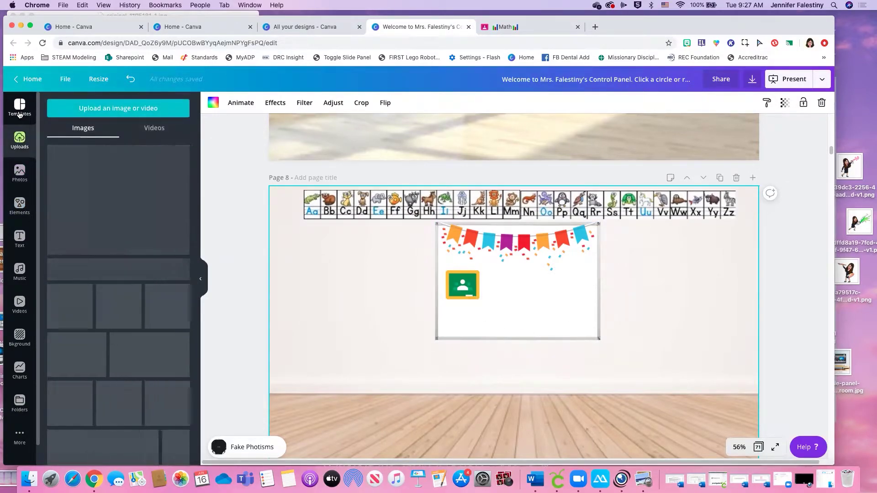
pyautogui.scroll(-5, 143, 333)
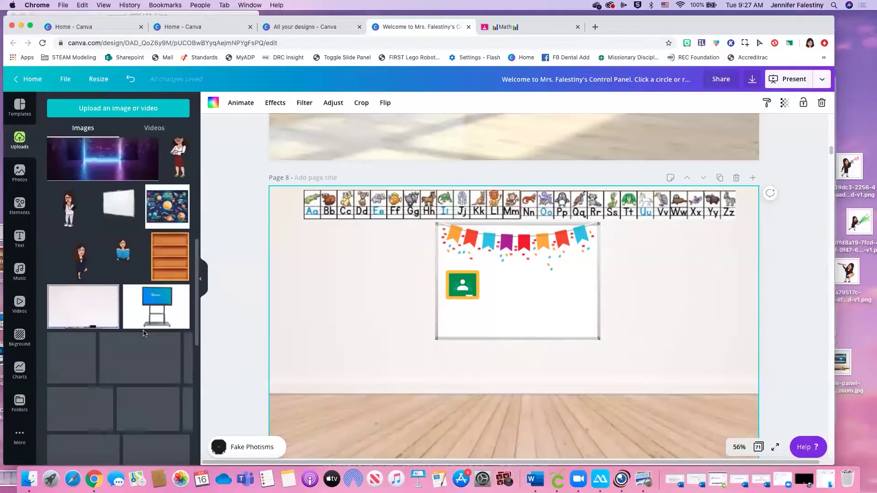
pyautogui.scroll(-5, 143, 331)
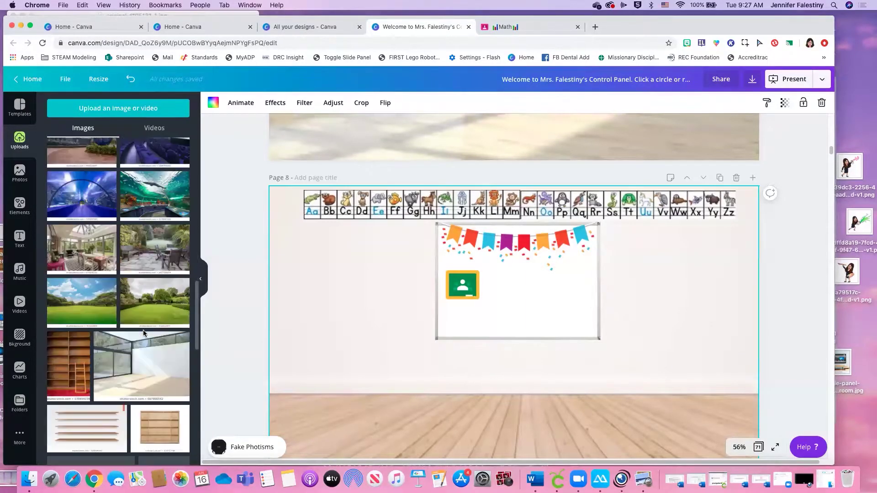
pyautogui.click(20, 403)
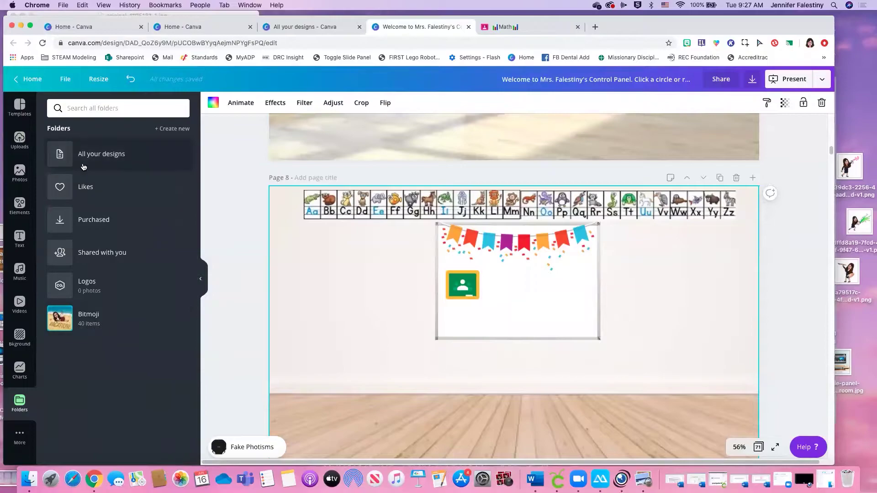
pyautogui.click(96, 318)
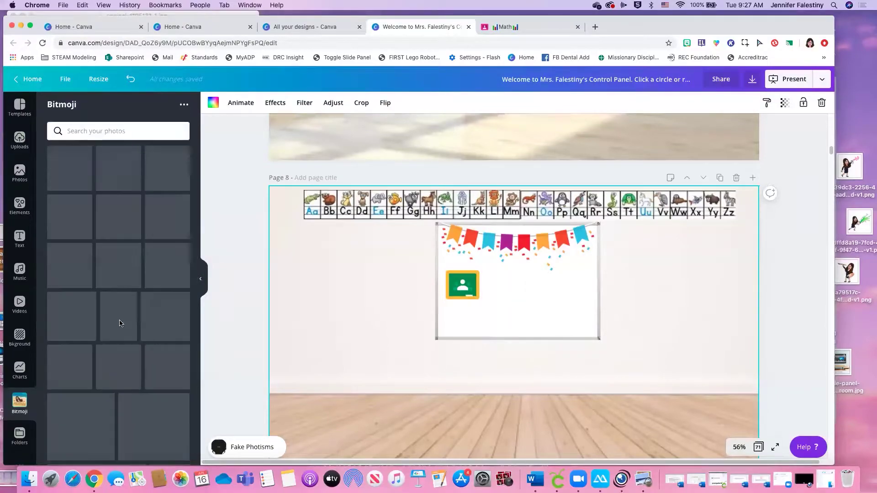
pyautogui.scroll(-5, 162, 361)
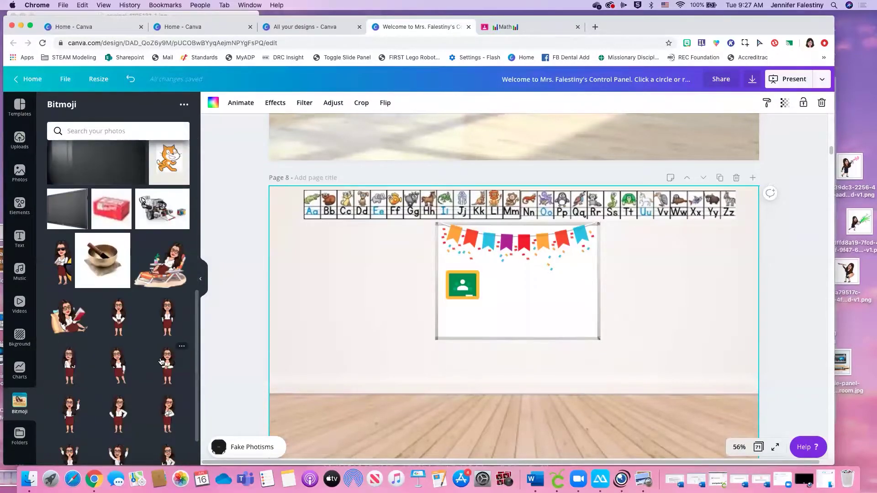
pyautogui.click(122, 319)
# Move the Bitmoji onto the floor left of the whiteboard and enlarge it slightly
pyautogui.moveTo(513, 348); pyautogui.dragTo(386, 352)
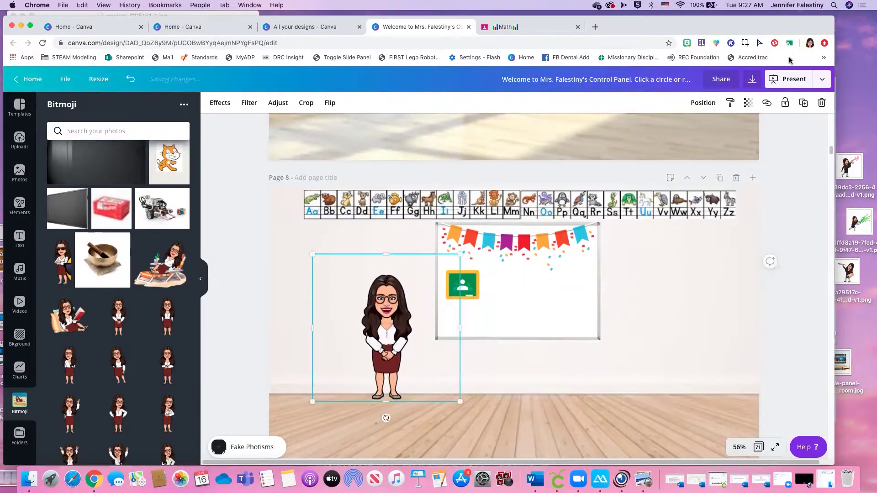
pyautogui.press('XF86AudioLowerVolume')
pyautogui.press('XF86AudioLowerVolume')
pyautogui.press('XF86AudioLowerVolume')
pyautogui.press('XF86AudioRaiseVolume')
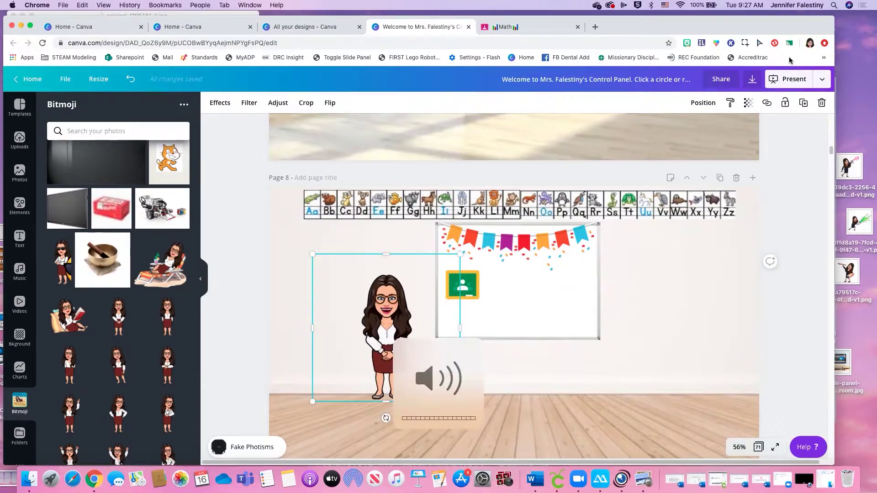
pyautogui.click(524, 382)
pyautogui.click(431, 375)
pyautogui.moveTo(391, 343); pyautogui.dragTo(377, 352)
pyautogui.moveTo(423, 317); pyautogui.dragTo(424, 317)
pyautogui.moveTo(450, 259); pyautogui.dragTo(459, 250)
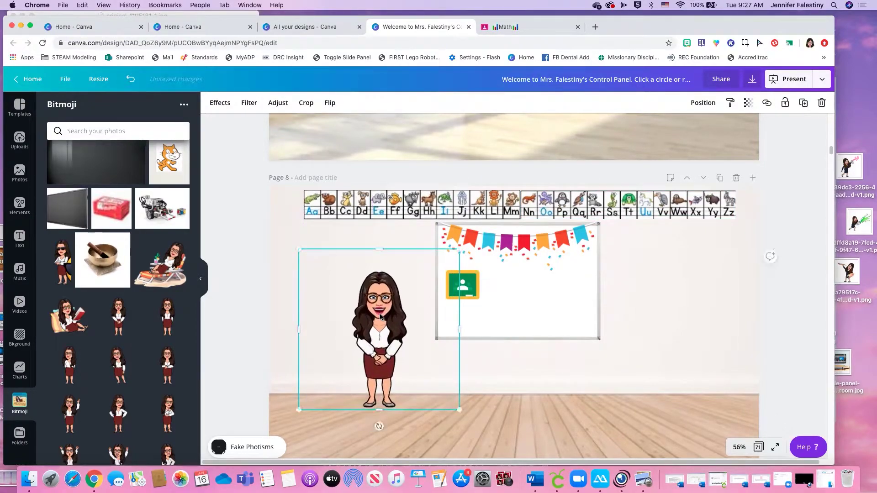
pyautogui.moveTo(377, 323); pyautogui.dragTo(377, 330)
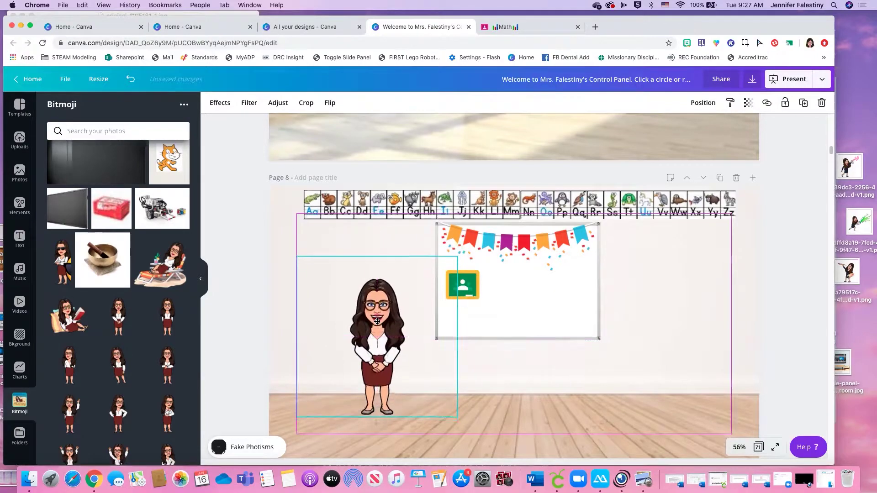
pyautogui.click(585, 421)
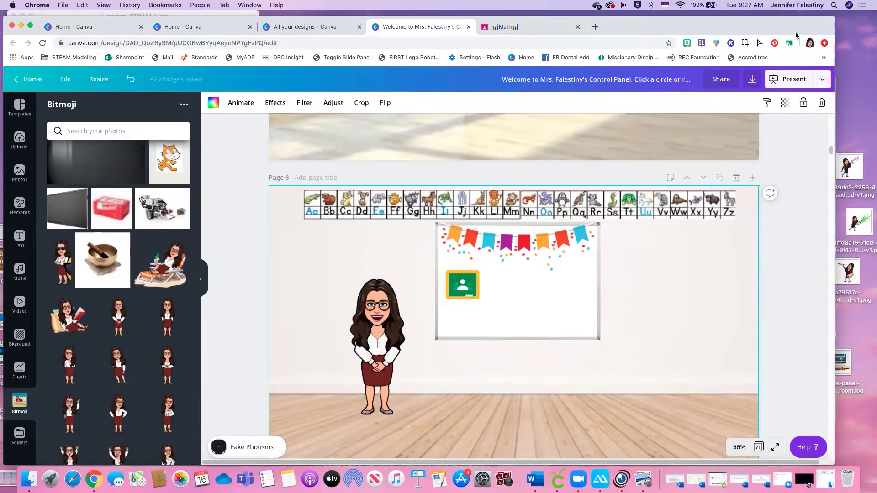
pyautogui.click(843, 30)
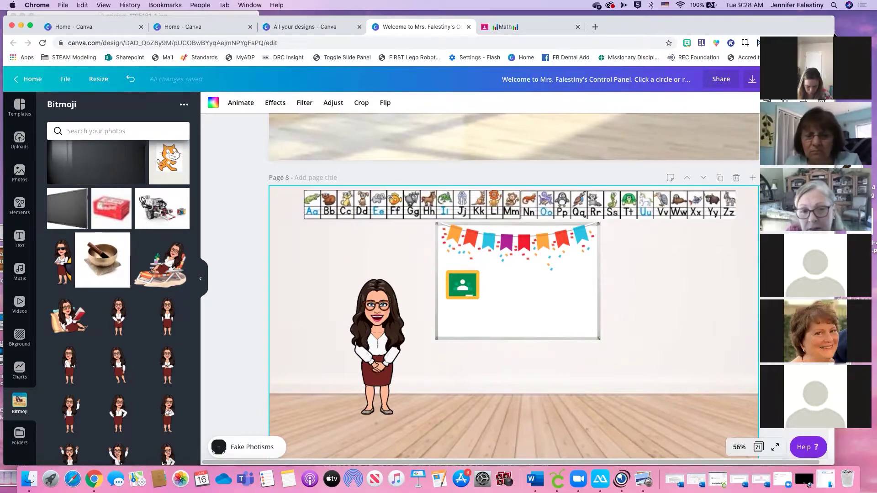
pyautogui.click(465, 286)
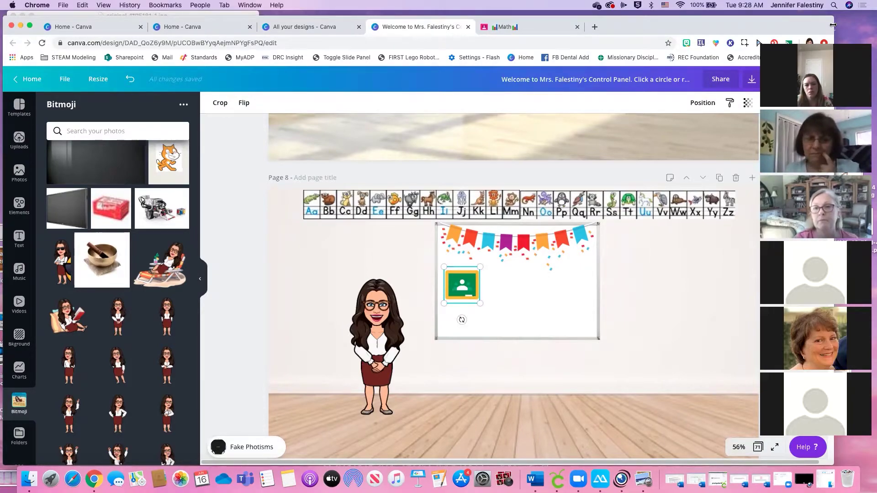
pyautogui.click(477, 364)
pyautogui.click(462, 287)
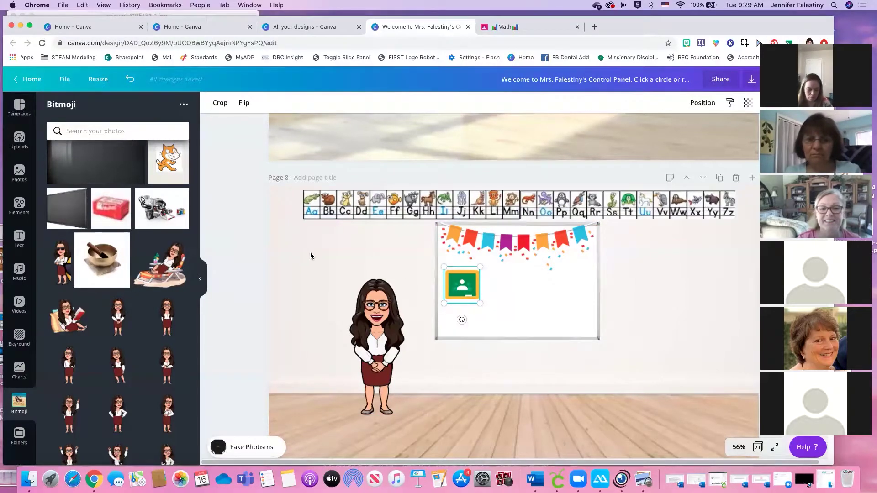
pyautogui.click(655, 310)
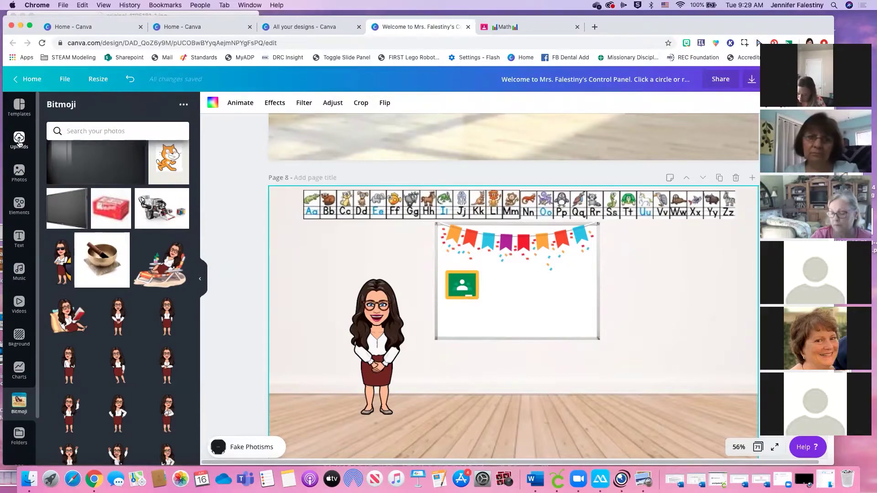
# Drag the uploaded 0:33 video onto the page, shrink it, and place it right of the whiteboard
pyautogui.click(19, 142)
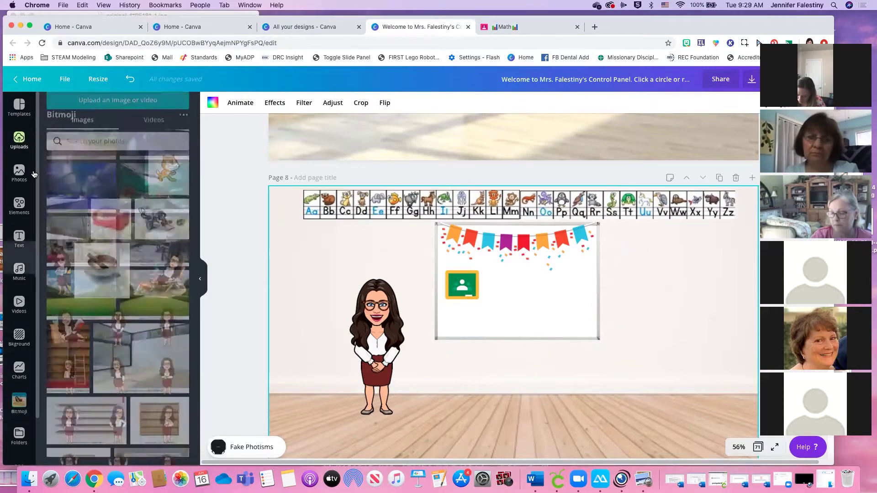
pyautogui.click(149, 135)
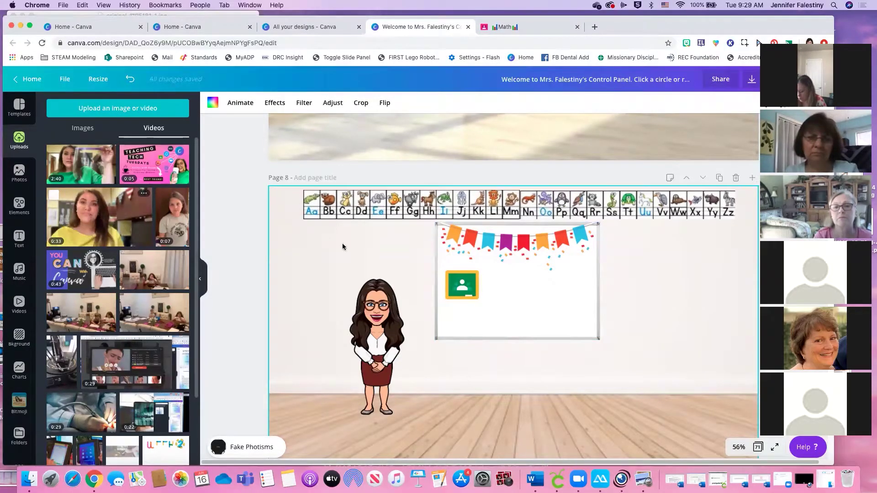
pyautogui.moveTo(93, 216); pyautogui.dragTo(511, 266)
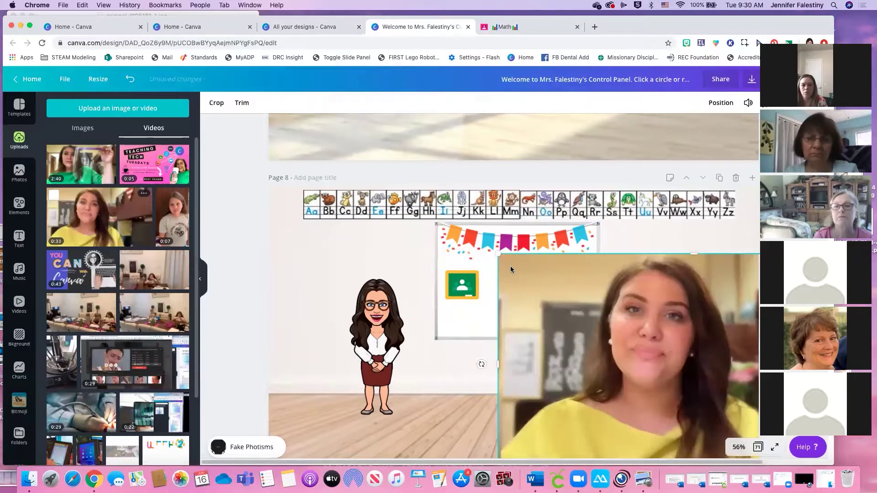
pyautogui.moveTo(595, 321); pyautogui.dragTo(624, 274)
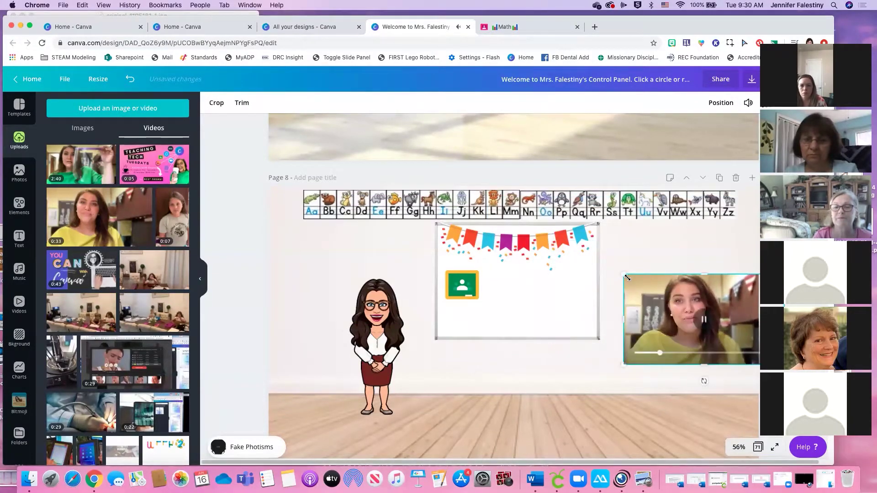
pyautogui.moveTo(727, 301); pyautogui.dragTo(704, 271)
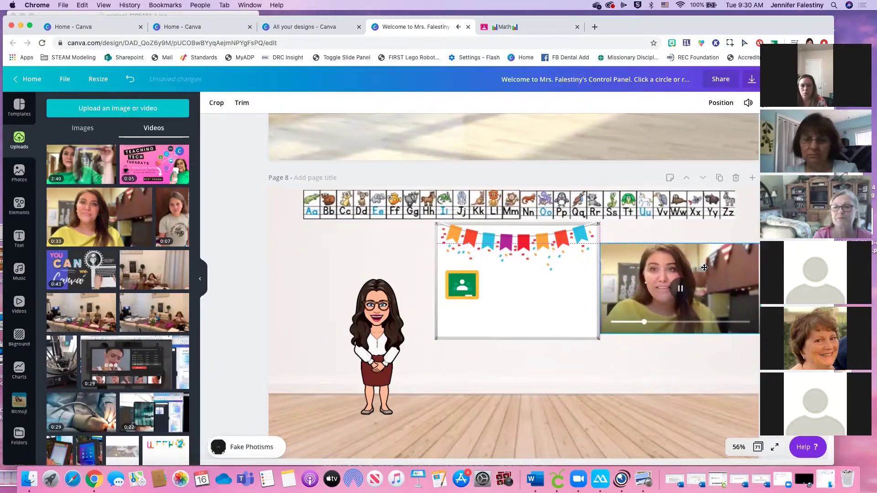
pyautogui.moveTo(756, 246); pyautogui.dragTo(720, 260)
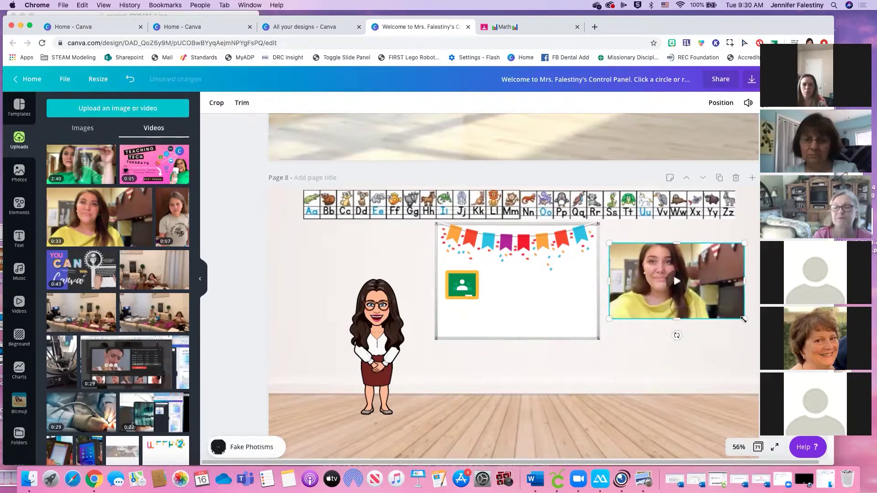
pyautogui.moveTo(745, 319); pyautogui.dragTo(724, 307)
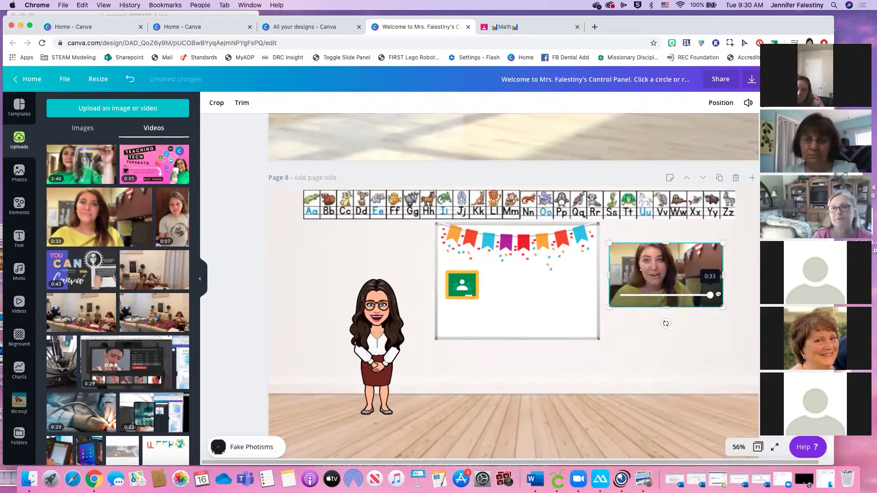
pyautogui.moveTo(696, 261); pyautogui.dragTo(711, 271)
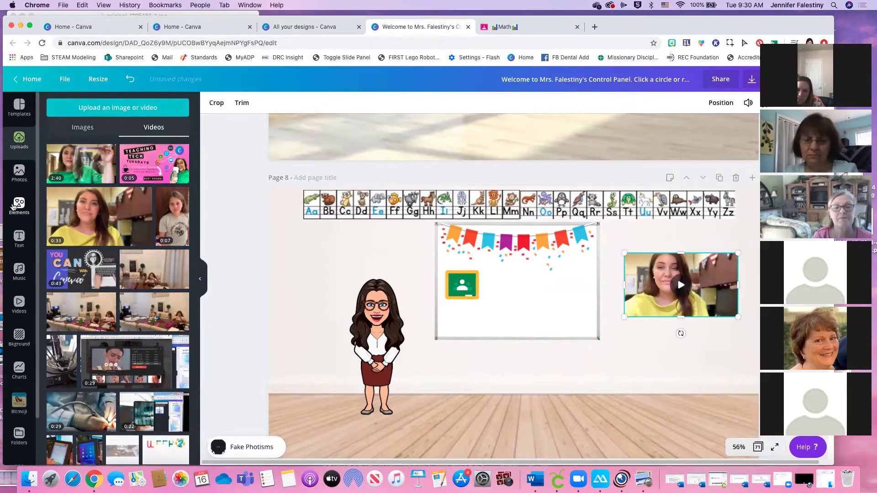
# Add the computer-monitor frame from Frames and drop the video into it
pyautogui.click(13, 206)
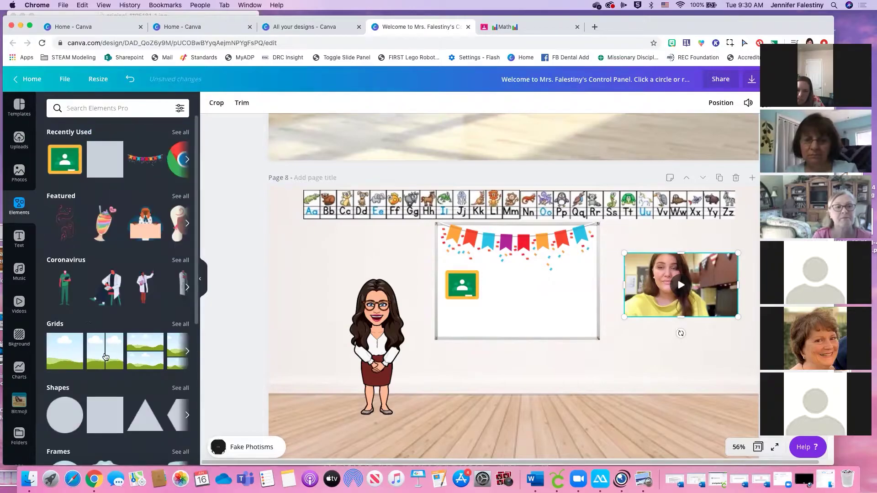
pyautogui.scroll(-3, 156, 331)
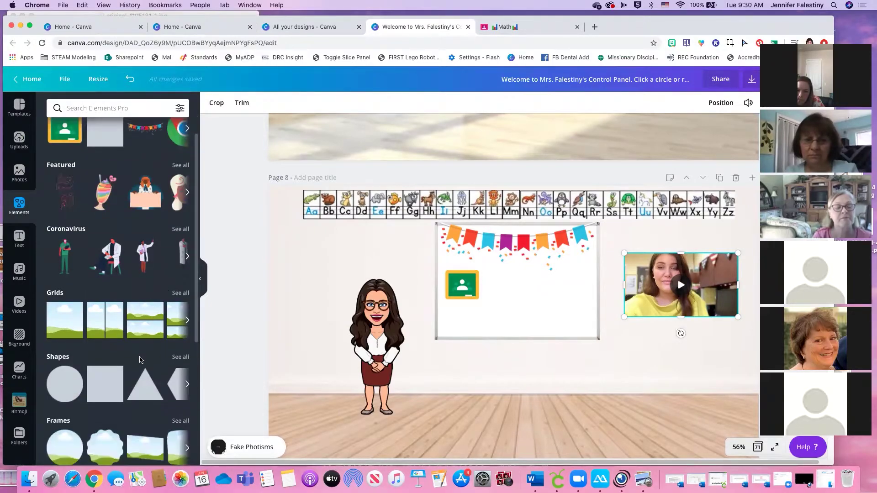
pyautogui.click(182, 378)
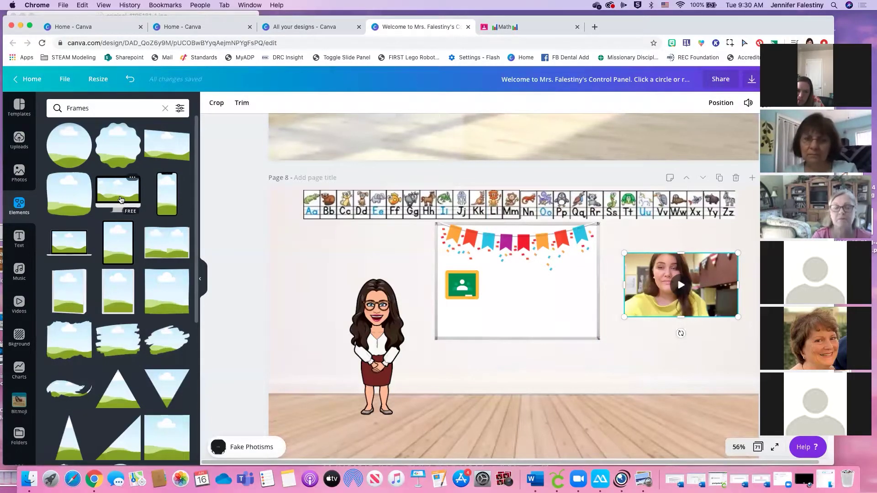
pyautogui.click(121, 200)
pyautogui.moveTo(607, 399); pyautogui.dragTo(519, 343)
pyautogui.moveTo(503, 272); pyautogui.dragTo(705, 305)
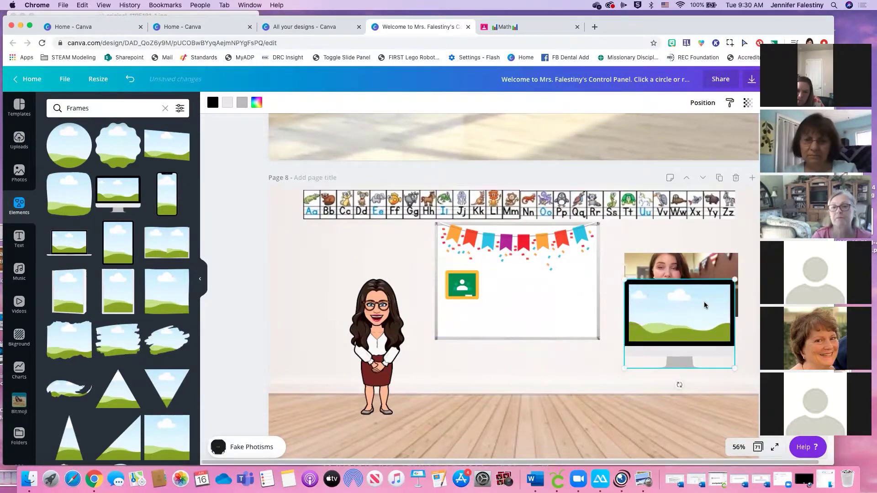
pyautogui.moveTo(705, 254); pyautogui.dragTo(690, 305)
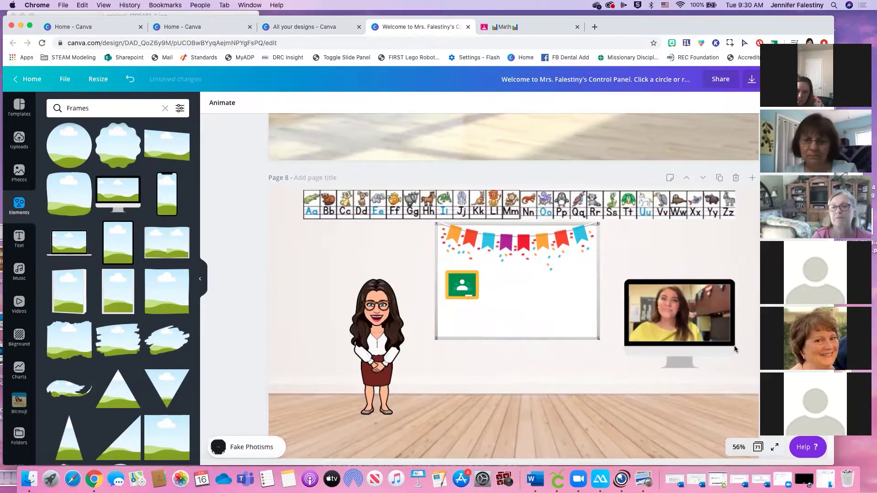
# Enlarge the monitor frame and move it up beside the whiteboard
pyautogui.moveTo(739, 369); pyautogui.dragTo(742, 374)
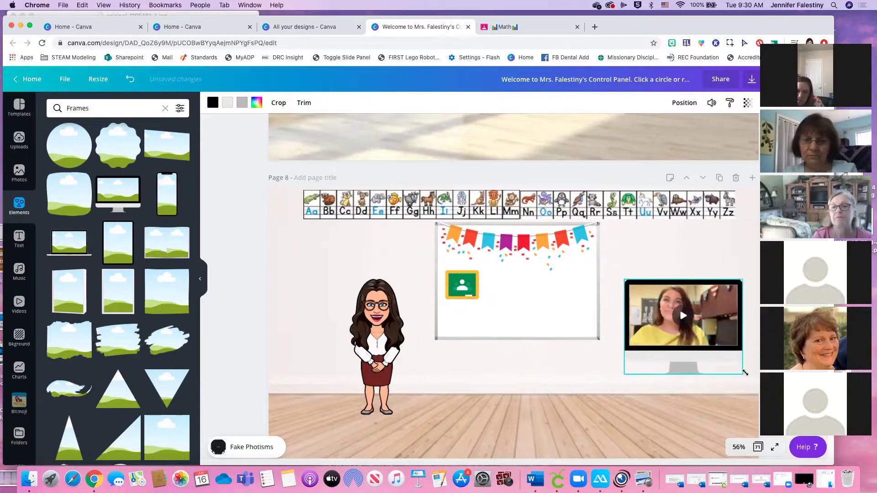
pyautogui.moveTo(703, 351); pyautogui.dragTo(703, 330)
pyautogui.click(666, 285)
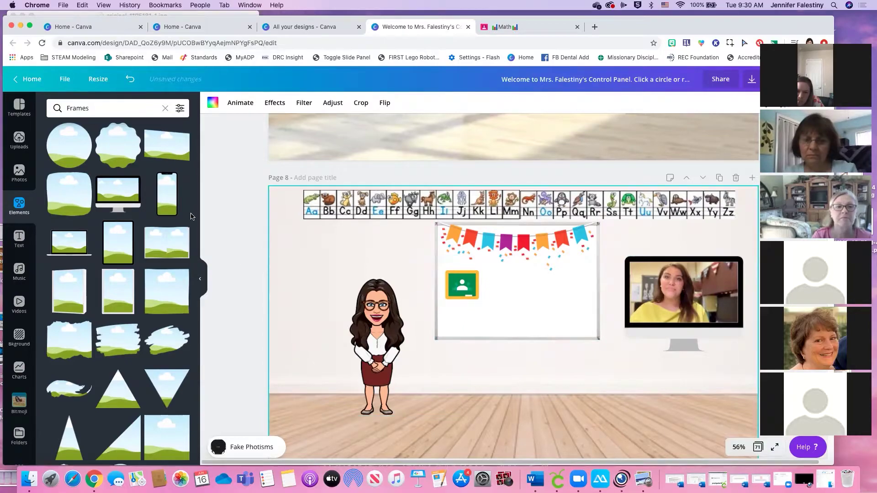
pyautogui.moveTo(99, 108); pyautogui.dragTo(69, 104)
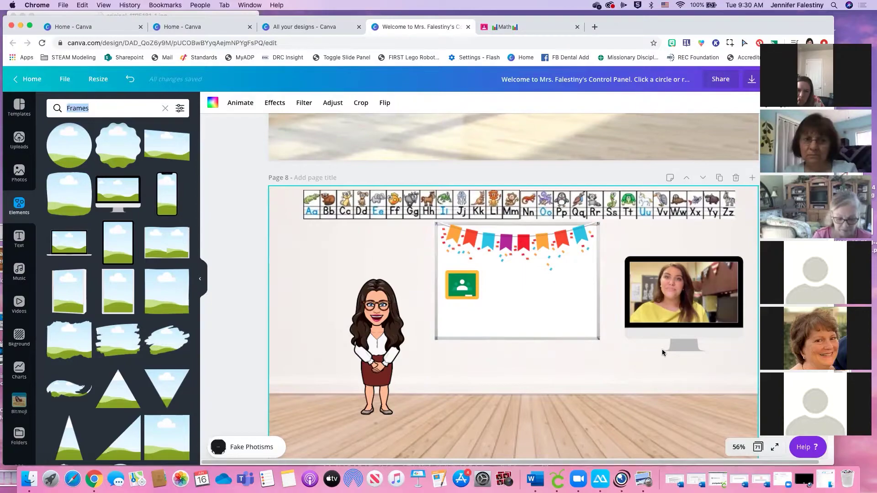
pyautogui.click(101, 109)
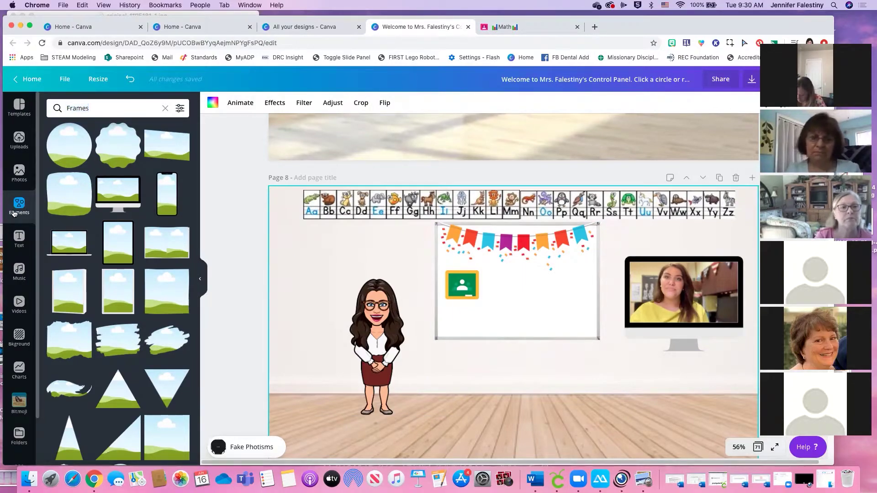
# Search elements for 'table' and add a brown table to the page
pyautogui.click(14, 214)
pyautogui.click(102, 108)
pyautogui.write('table')
pyautogui.press('Return')
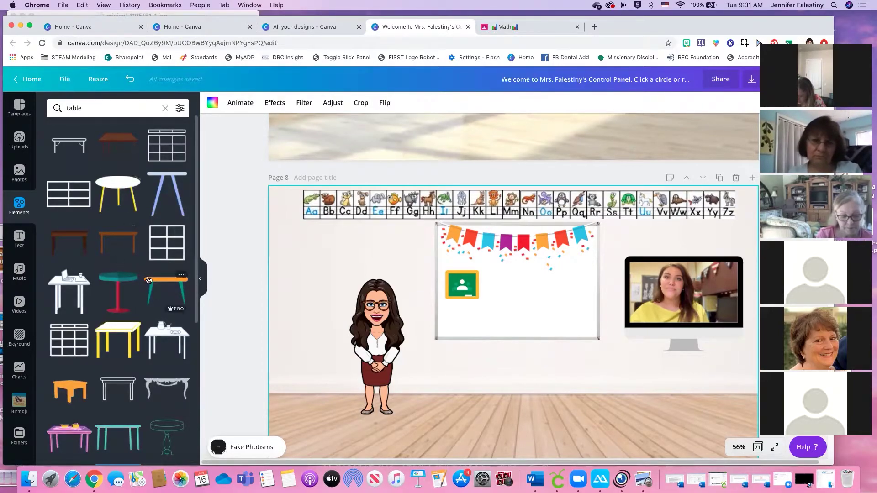
pyautogui.click(117, 142)
# Resize the table beneath the monitor and lower the monitor video onto its top
pyautogui.moveTo(508, 302); pyautogui.dragTo(635, 379)
pyautogui.moveTo(572, 346); pyautogui.dragTo(482, 349)
pyautogui.moveTo(620, 352); pyautogui.dragTo(683, 376)
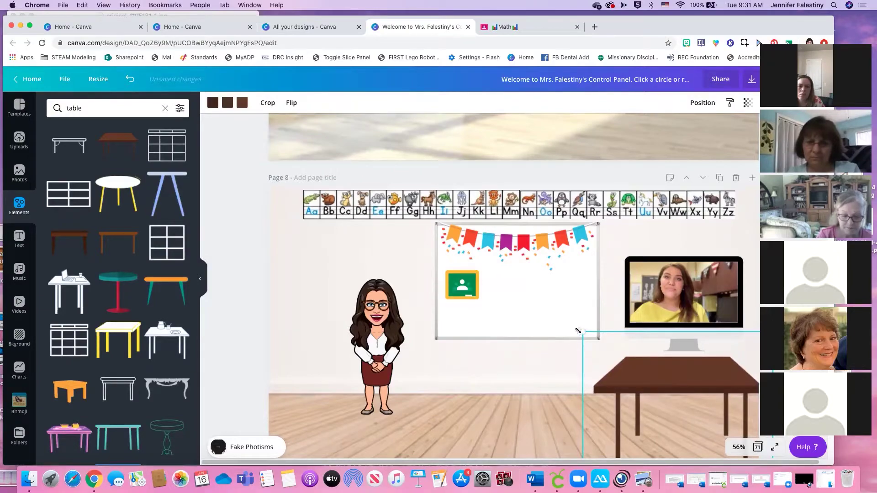
pyautogui.moveTo(604, 338); pyautogui.dragTo(617, 352)
pyautogui.moveTo(676, 386); pyautogui.dragTo(670, 374)
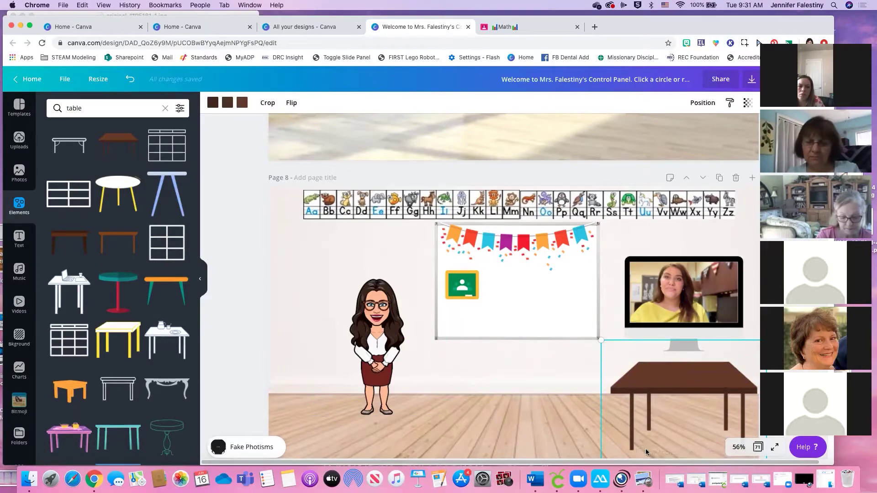
pyautogui.moveTo(695, 285); pyautogui.dragTo(696, 311)
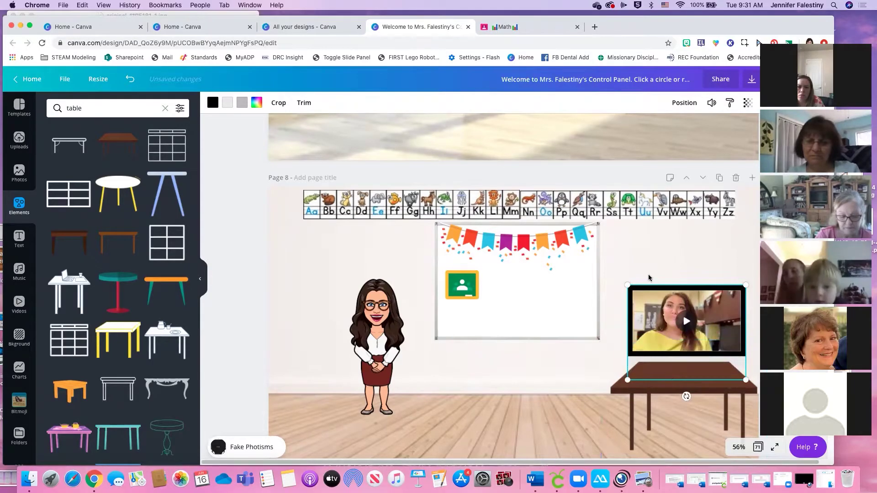
# Bring the monitor video forward one layer in front of the table
pyautogui.click(684, 105)
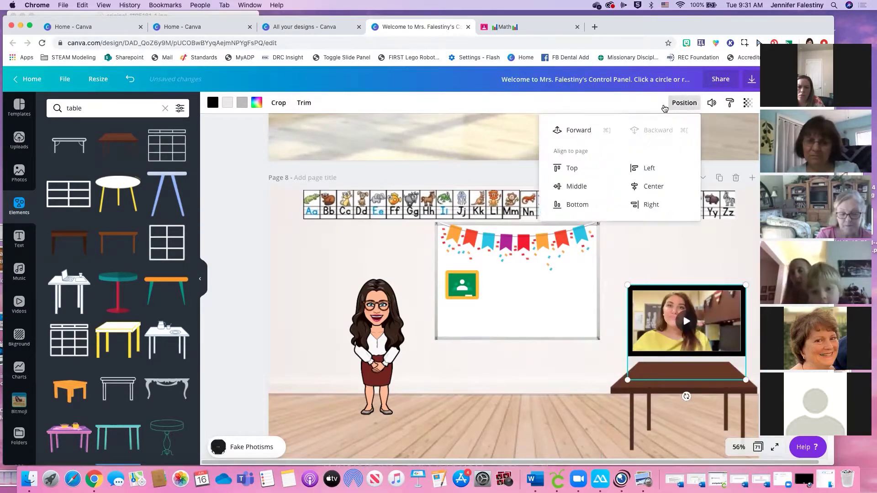
pyautogui.click(573, 131)
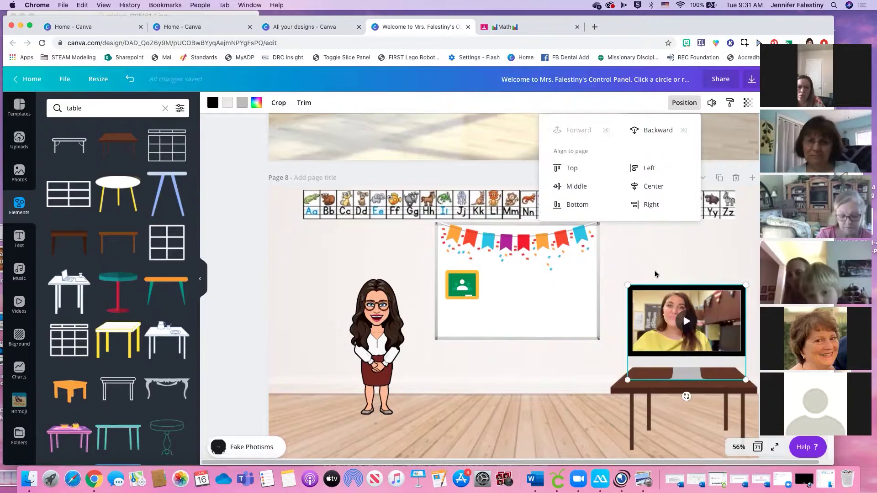
pyautogui.click(686, 364)
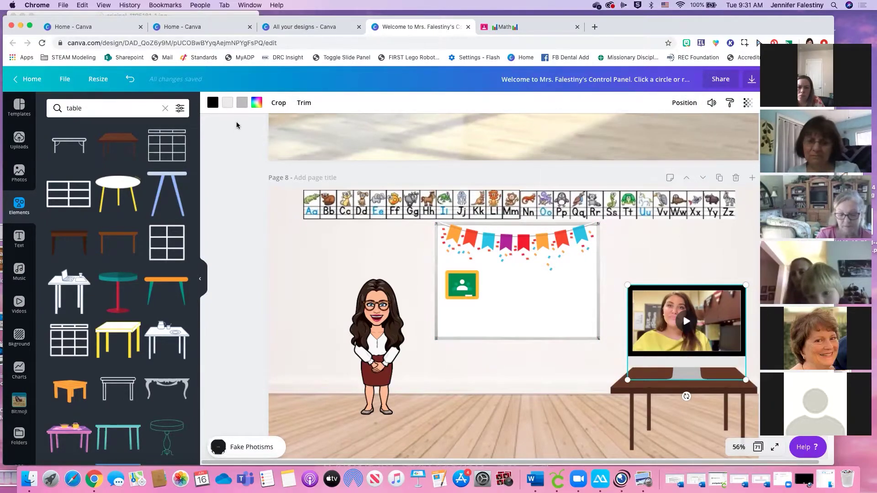
# Recolour the monitor's lower band purple and its stand white
pyautogui.click(227, 104)
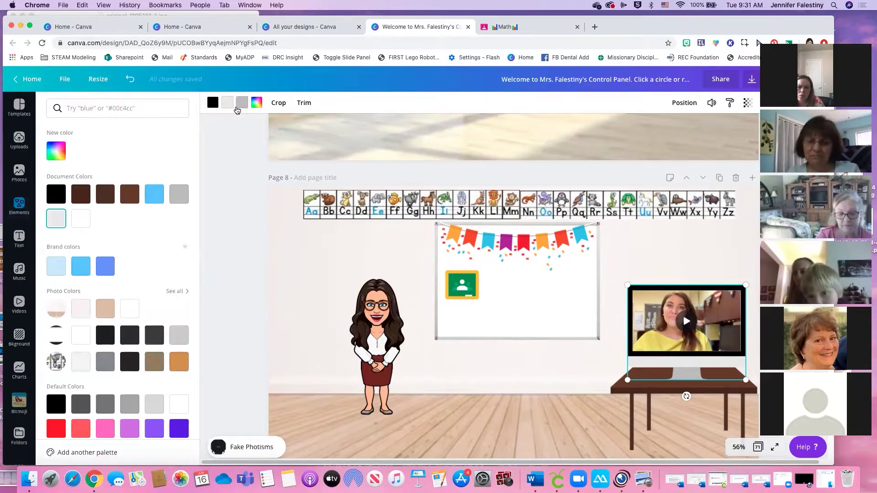
pyautogui.click(158, 428)
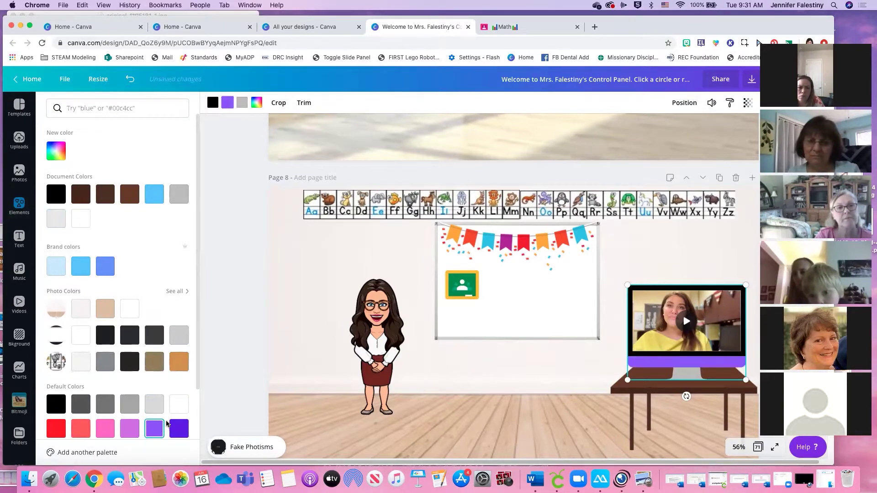
pyautogui.click(179, 429)
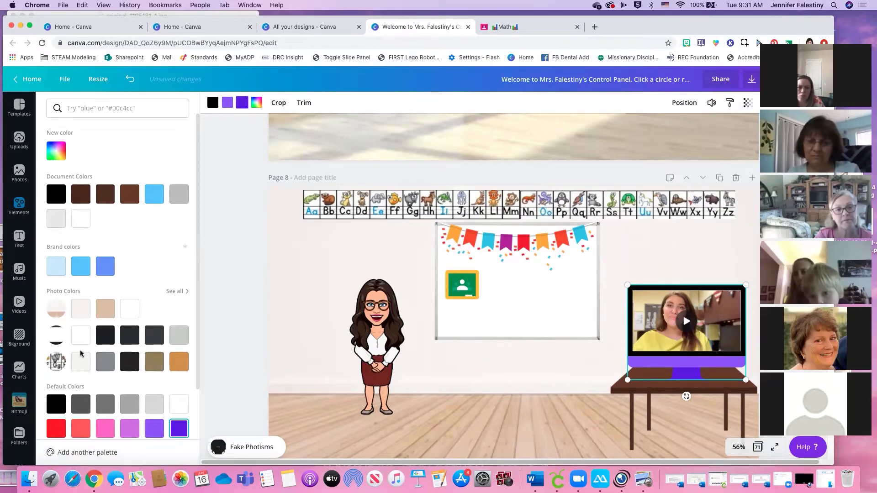
pyautogui.click(82, 336)
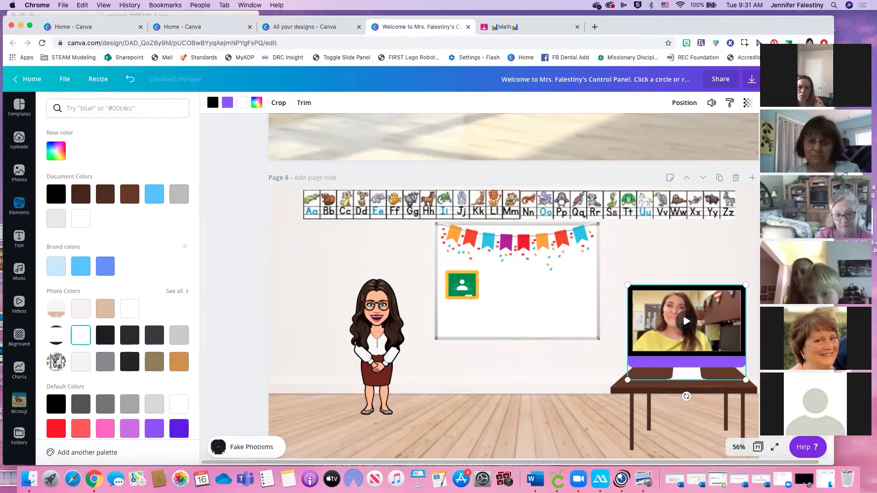
pyautogui.click(709, 328)
# Shrink the monitor video slightly and reposition it on the desk
pyautogui.moveTo(709, 327); pyautogui.dragTo(708, 326)
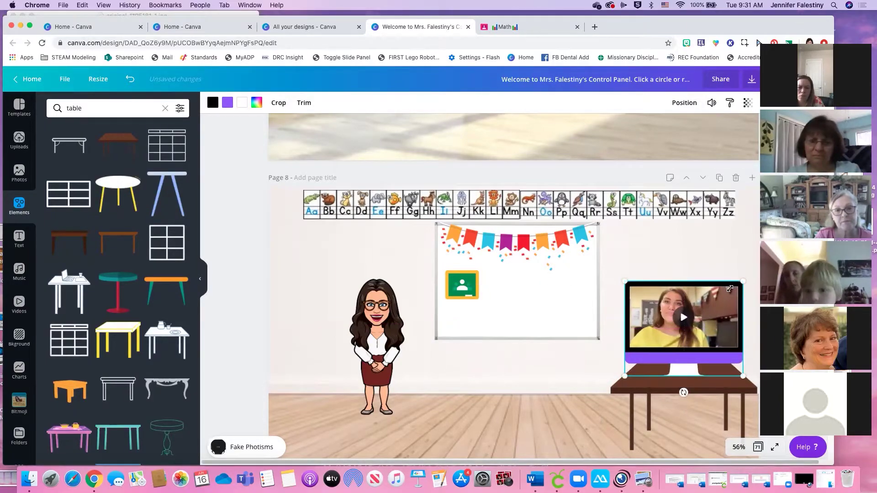
pyautogui.moveTo(743, 281); pyautogui.dragTo(731, 291)
pyautogui.moveTo(709, 325)
pyautogui.mouseDown()
pyautogui.moveTo(713, 318)
pyautogui.moveTo(712, 329)
pyautogui.mouseUp()
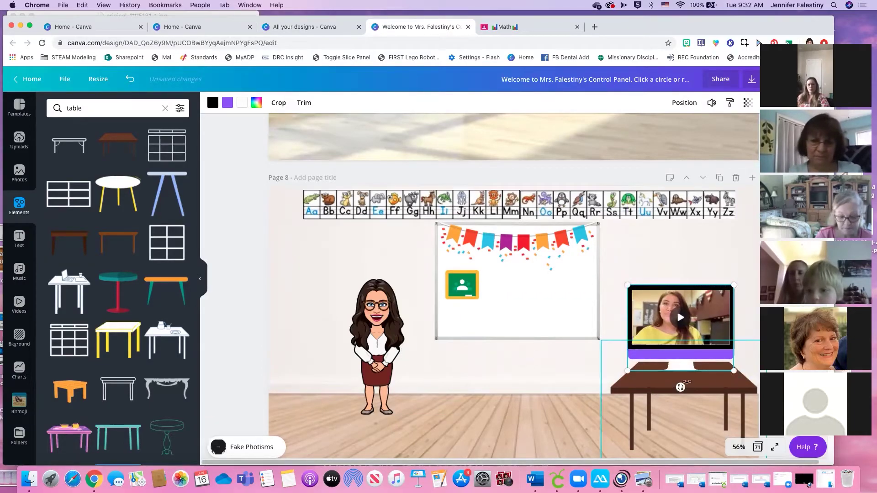
pyautogui.click(742, 250)
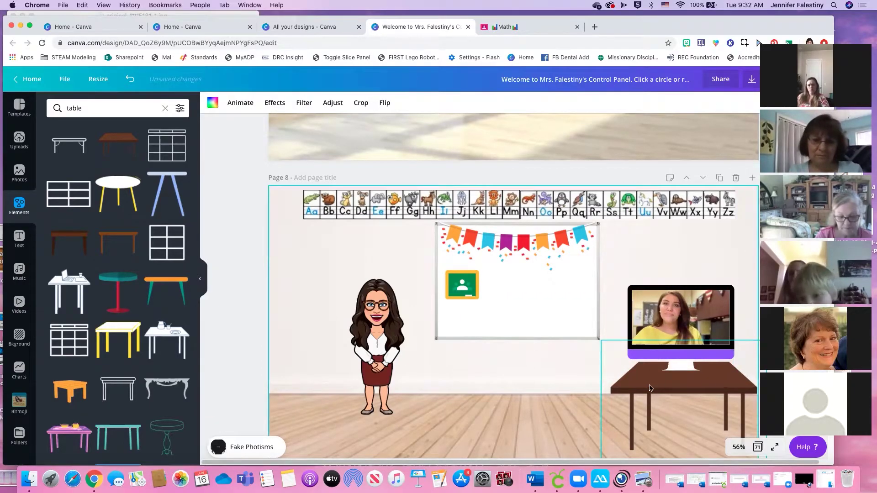
# Search 'keyb' and place a grey keyboard on the desk below the monitor, shrunk to fit
pyautogui.click(53, 105)
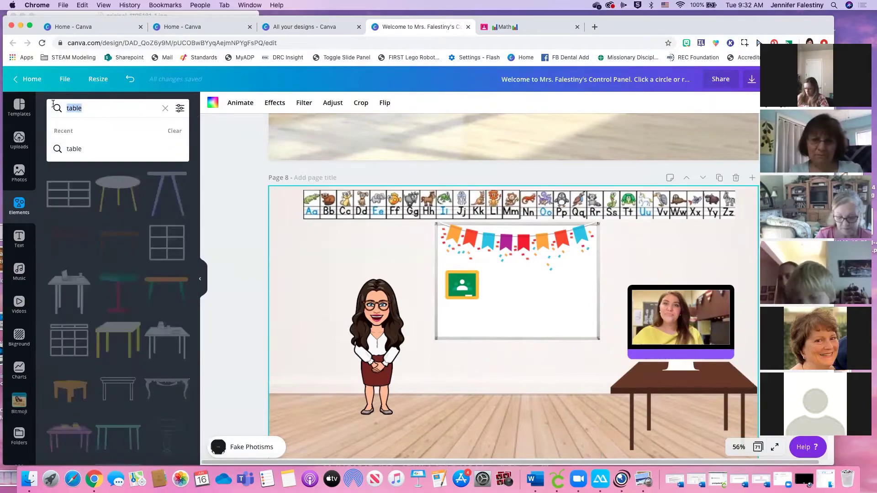
pyautogui.write('keyboard')
pyautogui.press('Return')
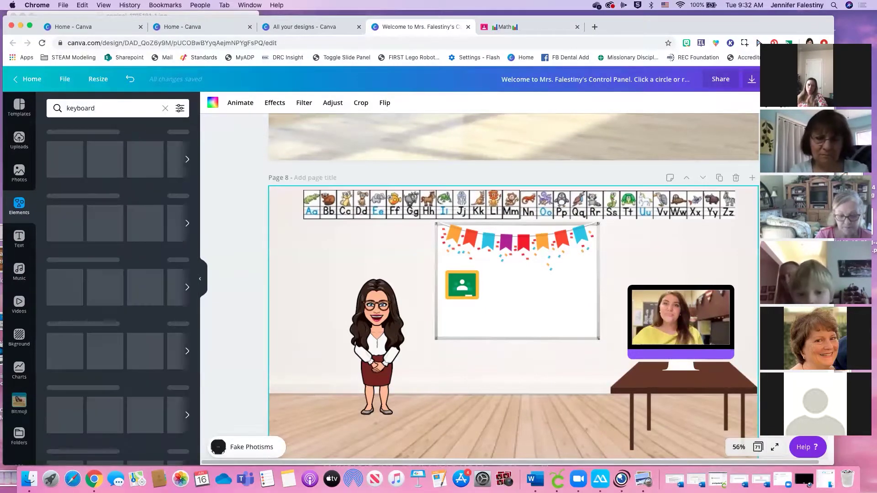
pyautogui.moveTo(60, 145); pyautogui.dragTo(550, 380)
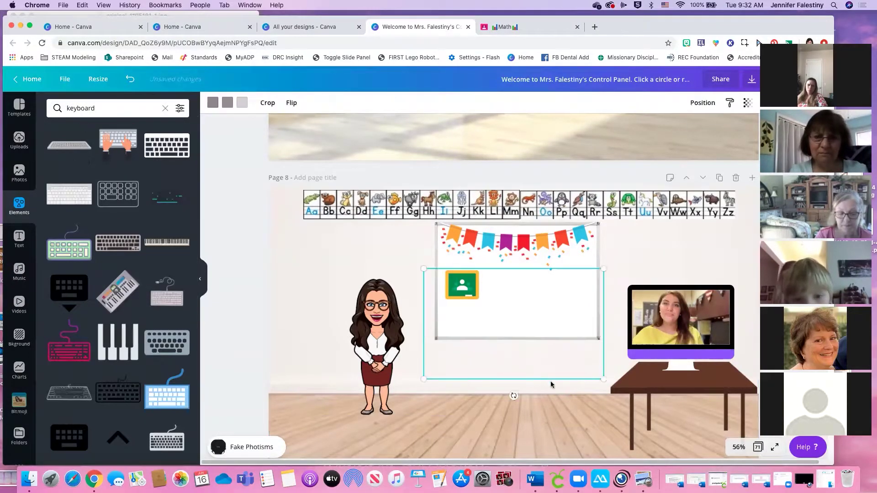
pyautogui.moveTo(603, 378); pyautogui.dragTo(690, 382)
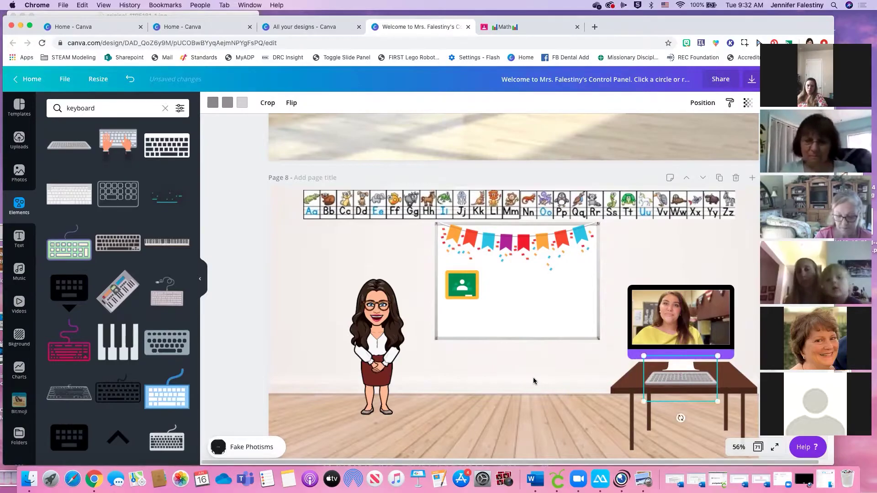
pyautogui.click(561, 384)
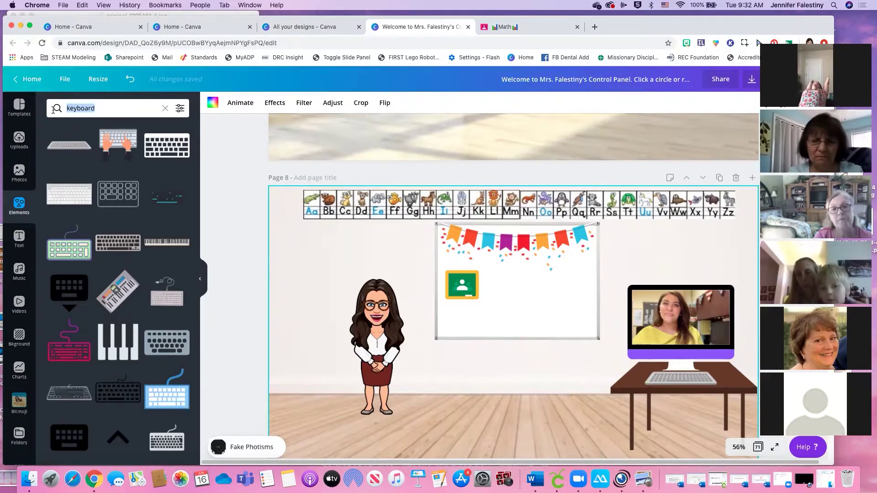
# Search Elements for 'rug', then add the green oval rug and size it on the floor
pyautogui.write('rug')
pyautogui.press('Return')
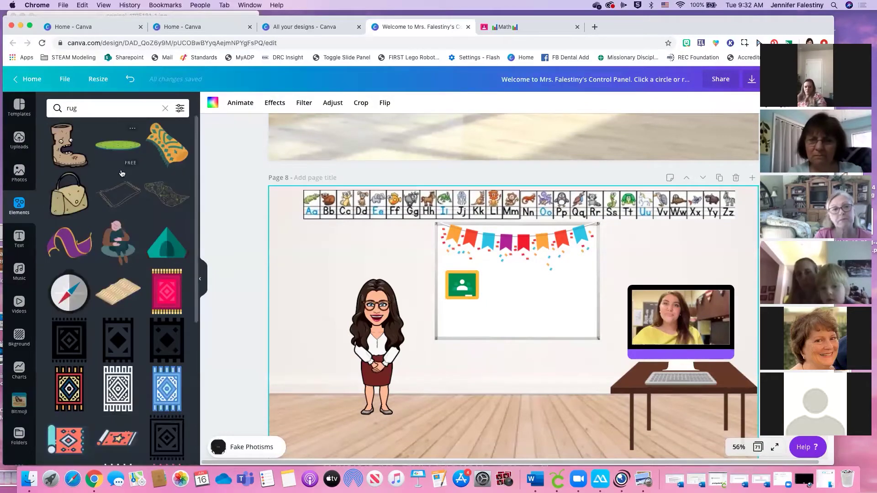
pyautogui.click(125, 160)
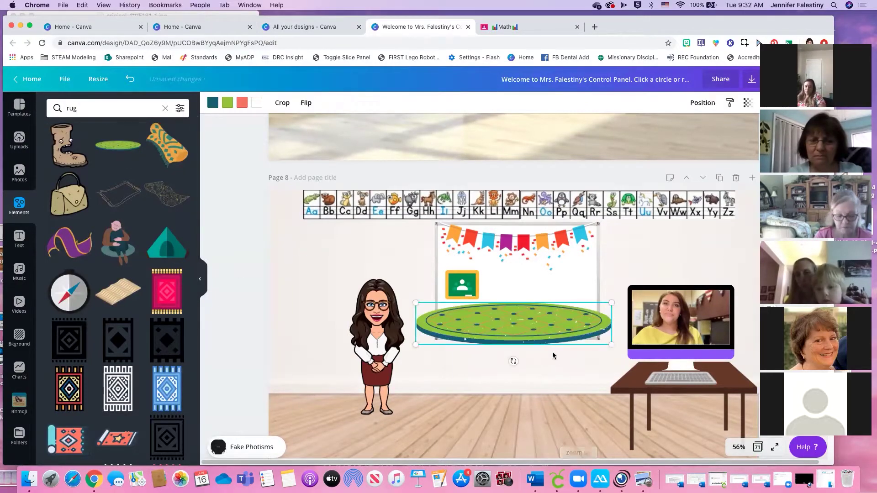
pyautogui.moveTo(530, 325); pyautogui.dragTo(530, 429)
pyautogui.moveTo(411, 406); pyautogui.dragTo(345, 394)
pyautogui.moveTo(558, 449); pyautogui.dragTo(569, 449)
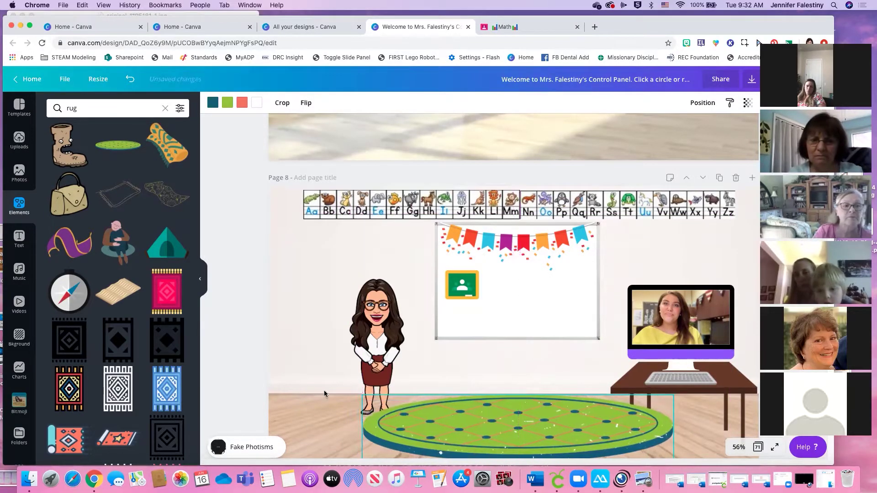
pyautogui.moveTo(364, 395); pyautogui.dragTo(373, 396)
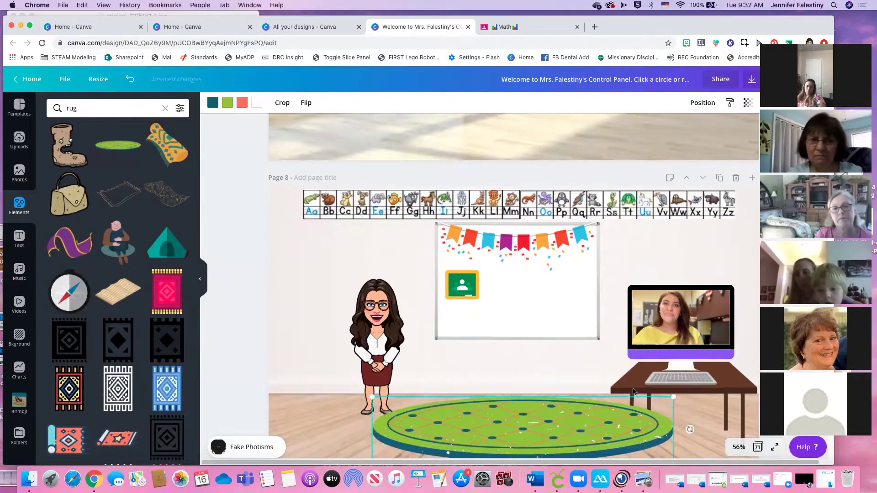
pyautogui.moveTo(541, 422); pyautogui.dragTo(536, 422)
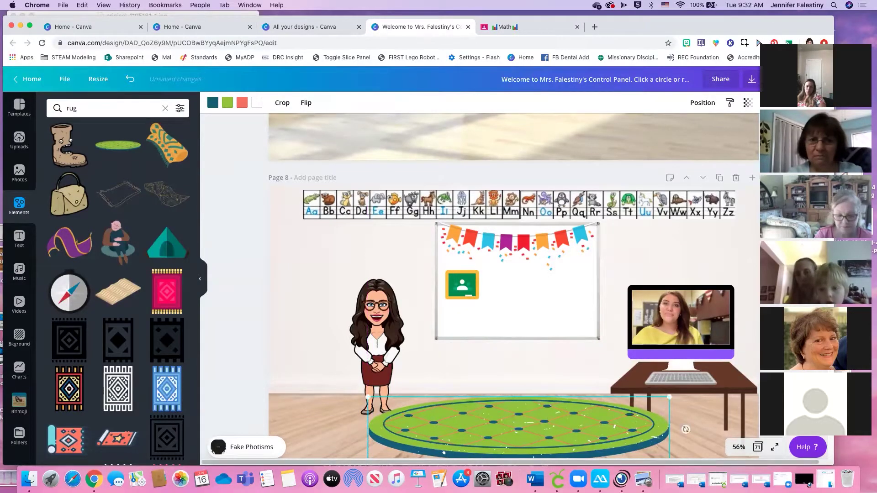
# Send the rug to the back layer behind the desk and centre it on the floor
pyautogui.click(702, 103)
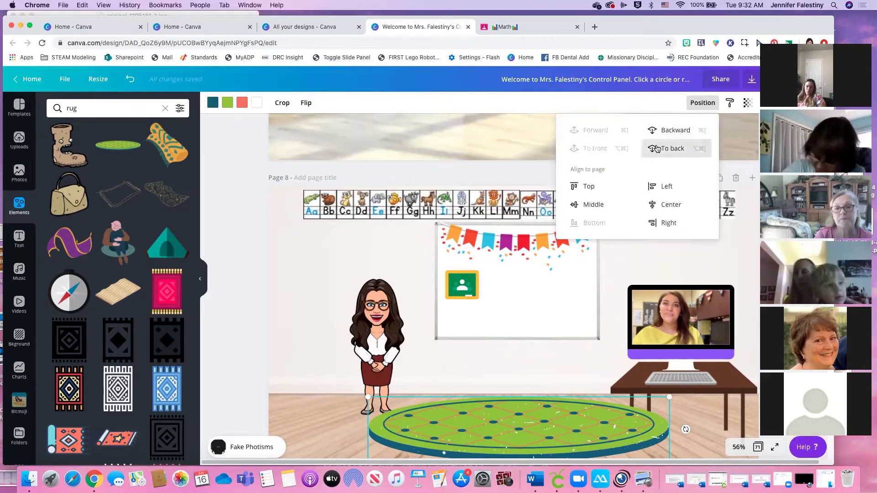
pyautogui.click(656, 149)
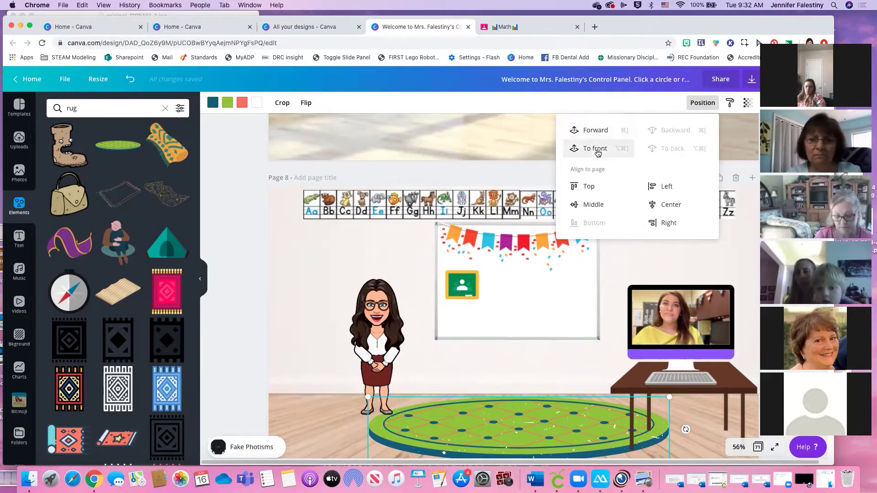
pyautogui.click(600, 132)
pyautogui.click(600, 132)
pyautogui.click(599, 132)
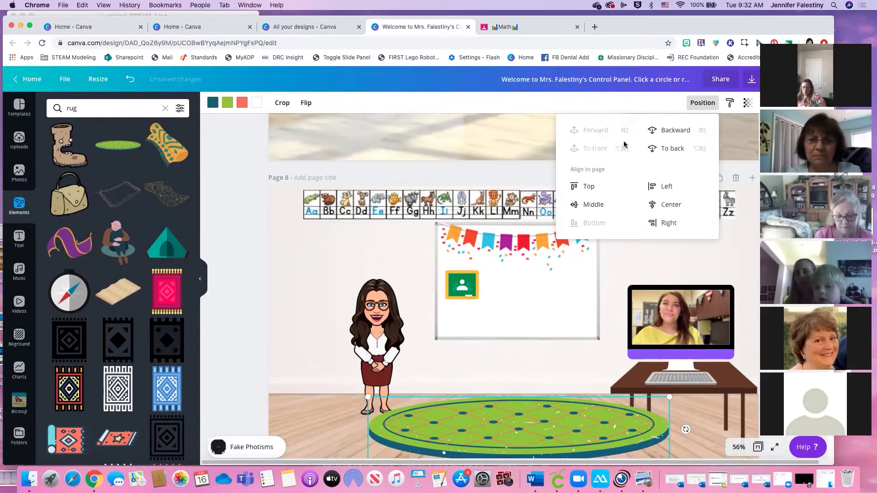
pyautogui.click(681, 130)
pyautogui.click(680, 130)
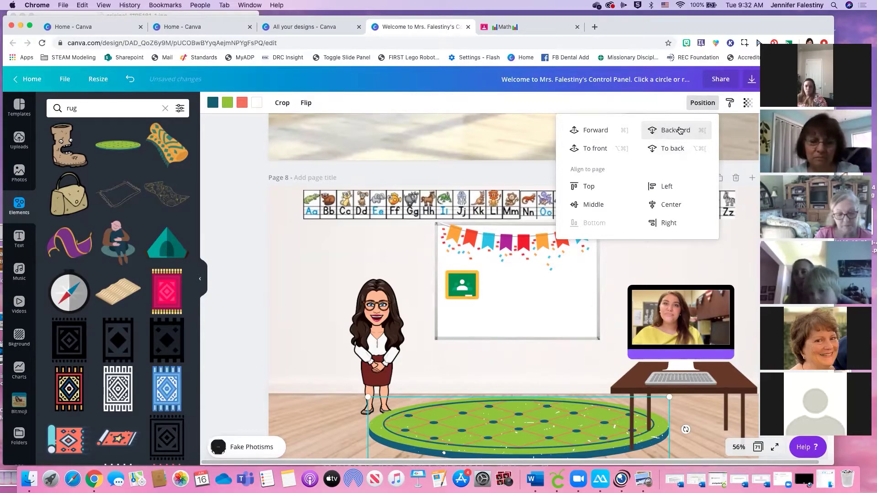
pyautogui.click(679, 131)
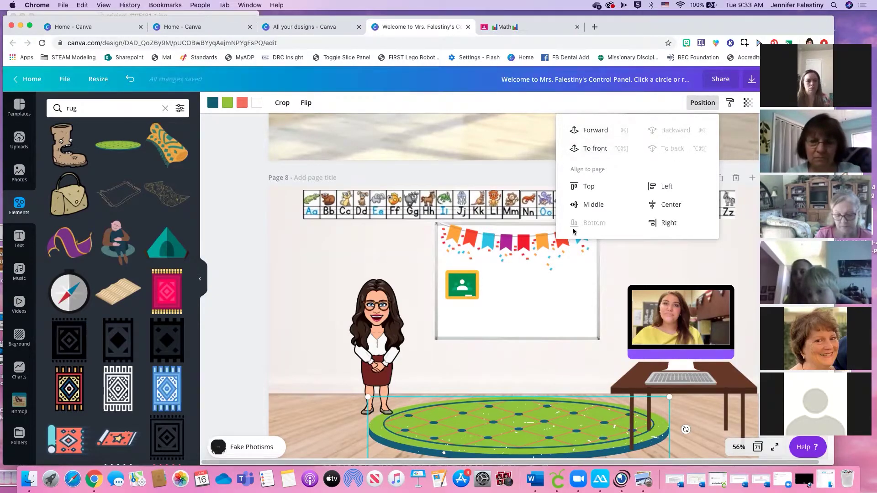
pyautogui.moveTo(668, 397); pyautogui.dragTo(616, 408)
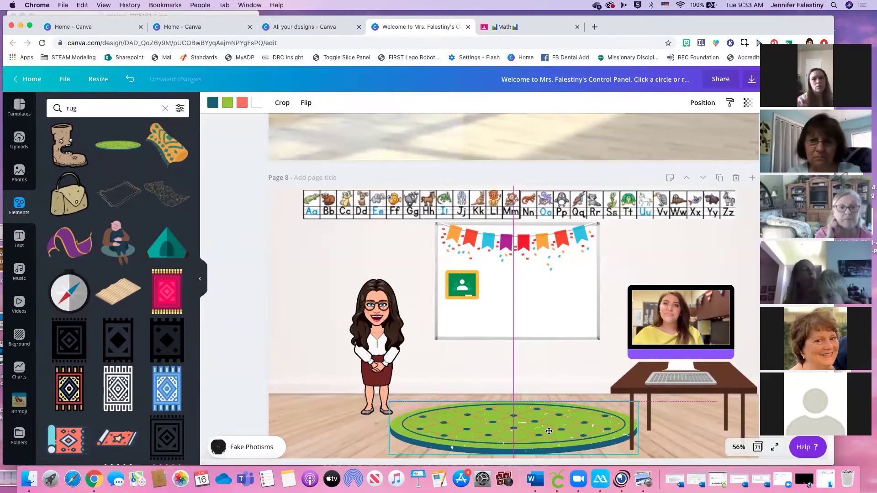
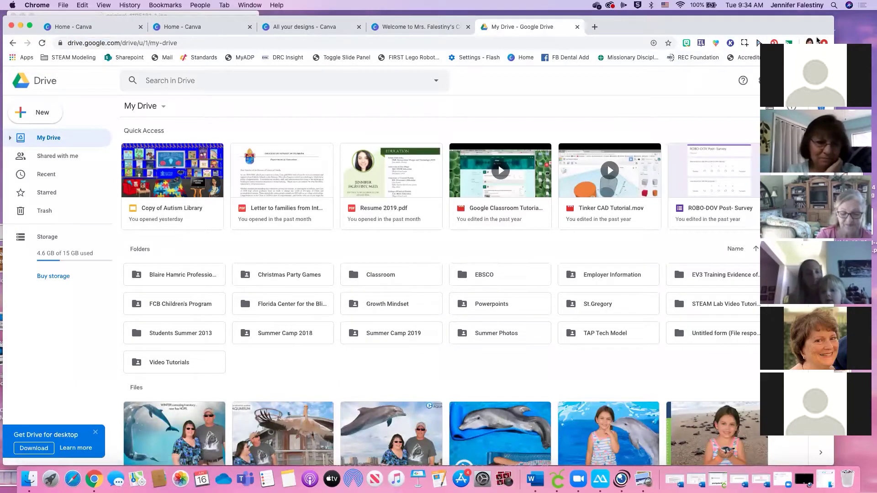
# Switch Google Drive to the first signed-in account and open its Bitmoji Examples folder
pyautogui.click(818, 80)
pyautogui.click(818, 79)
pyautogui.click(818, 79)
pyautogui.click(705, 221)
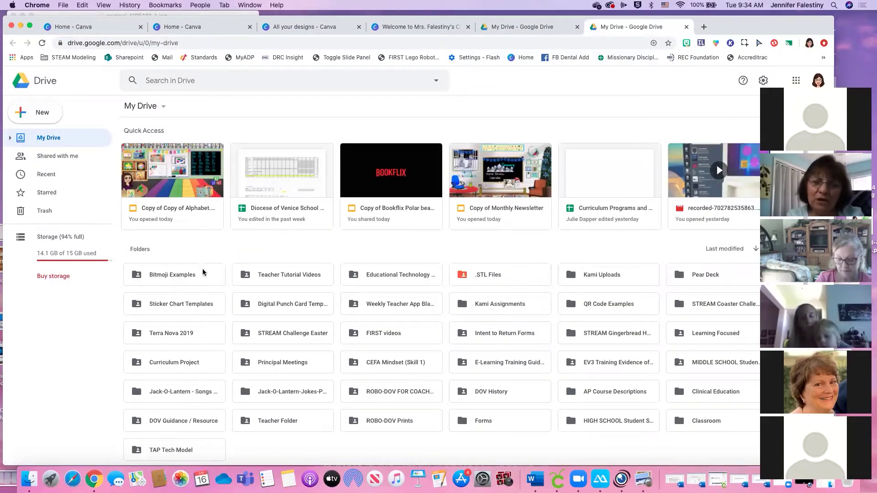
pyautogui.doubleClick(183, 278)
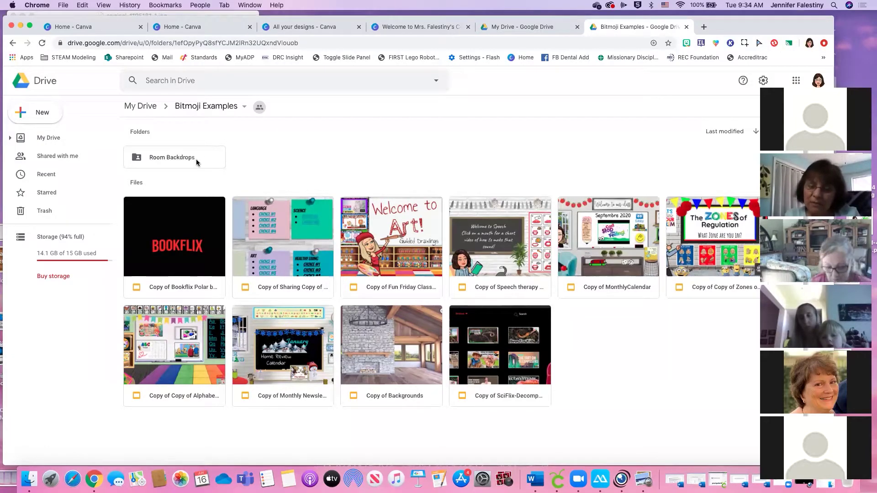
# Open the Room Backdrops subfolder and scroll through its PNG backdrop images
pyautogui.doubleClick(200, 160)
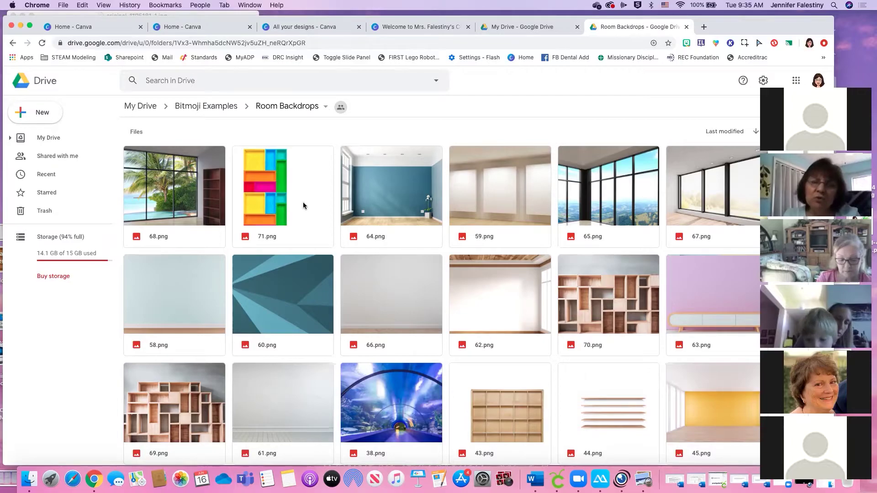
pyautogui.scroll(-1, 303, 206)
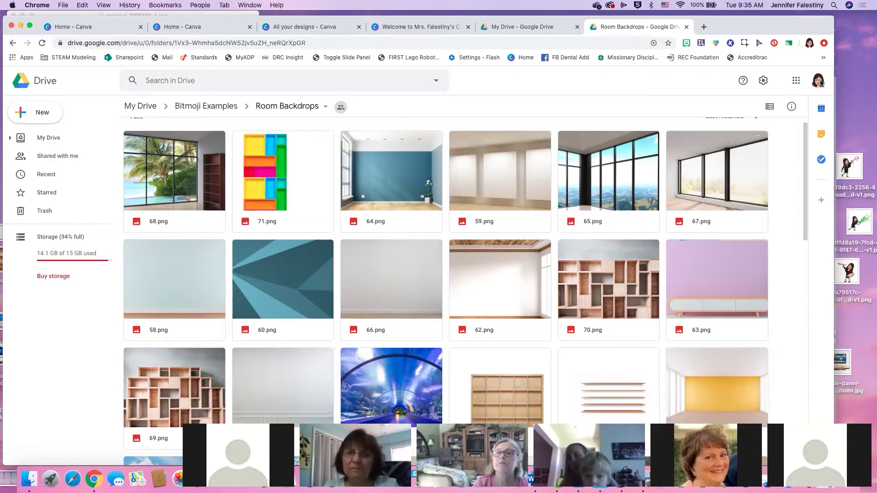
# Open and close the Bitmoji panel, then switch to a different Google account
pyautogui.click(687, 43)
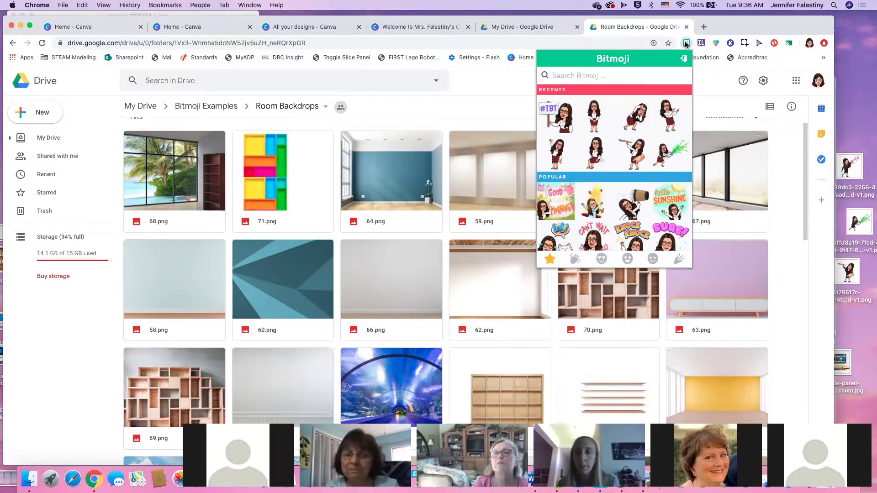
pyautogui.click(819, 84)
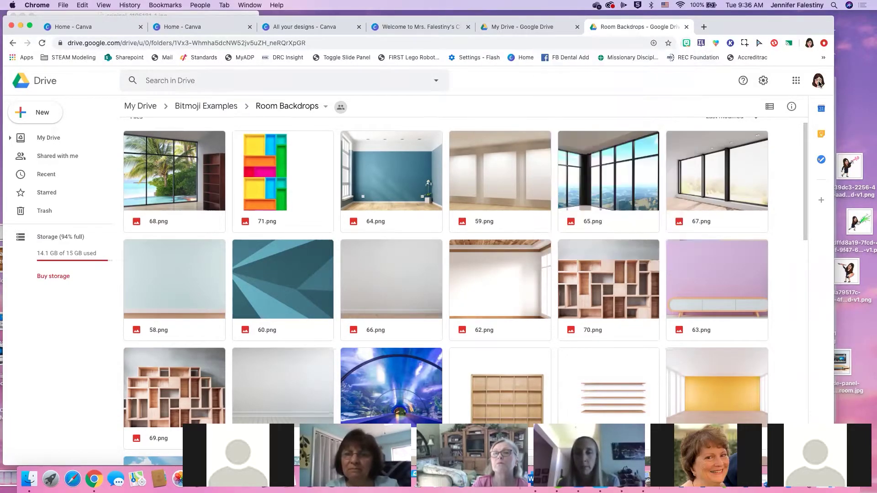
pyautogui.click(819, 82)
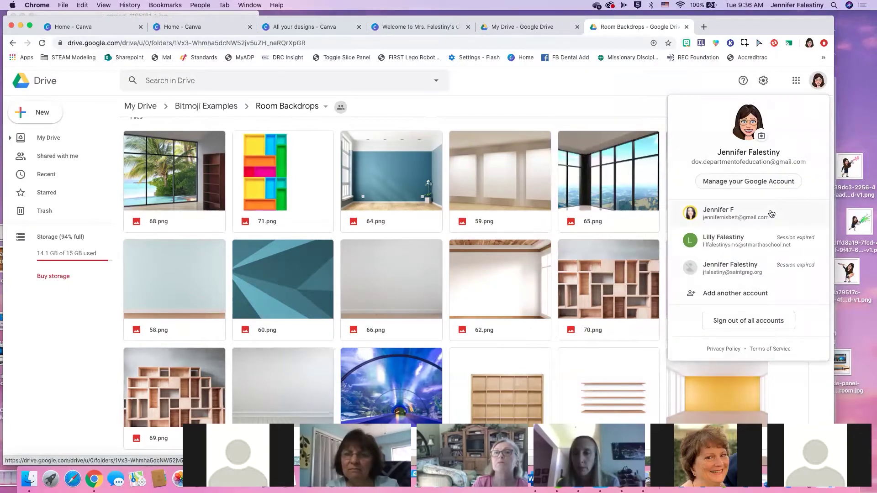
pyautogui.click(759, 240)
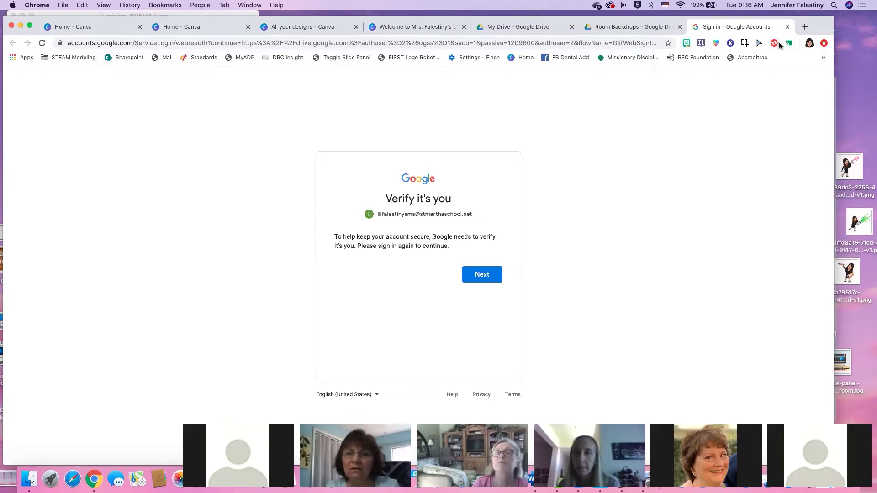
# Check the verification and other My Drive tabs, ending back on Room Backdrops
pyautogui.click(625, 27)
pyautogui.click(720, 30)
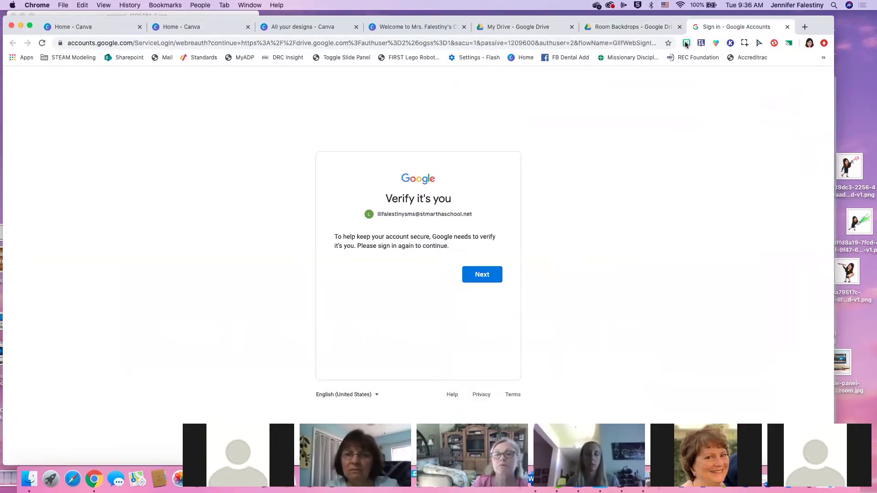
pyautogui.click(645, 31)
pyautogui.click(540, 27)
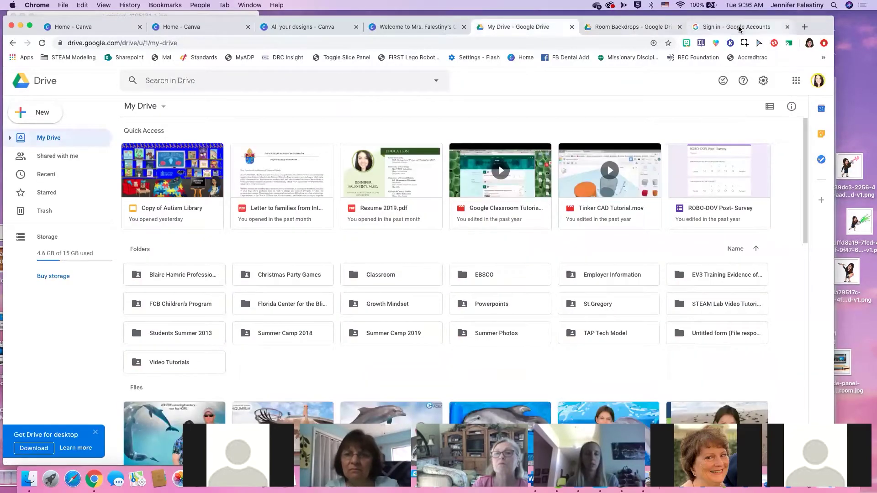
pyautogui.click(602, 28)
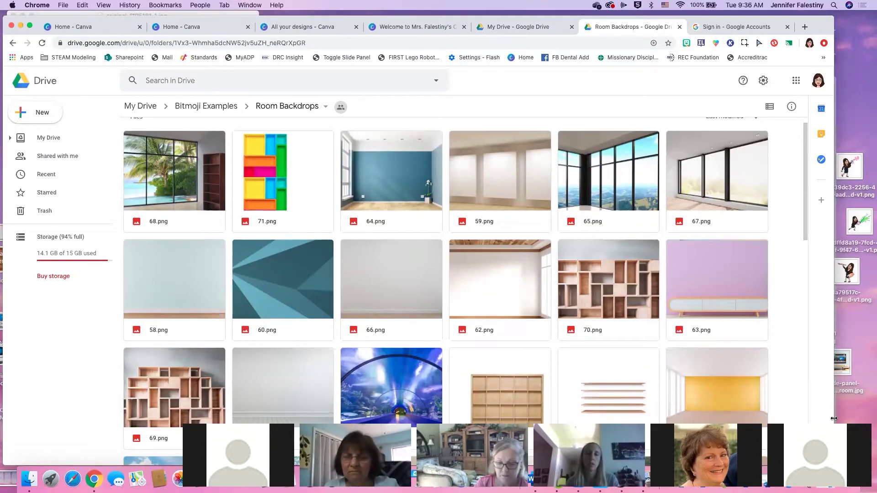
pyautogui.click(686, 43)
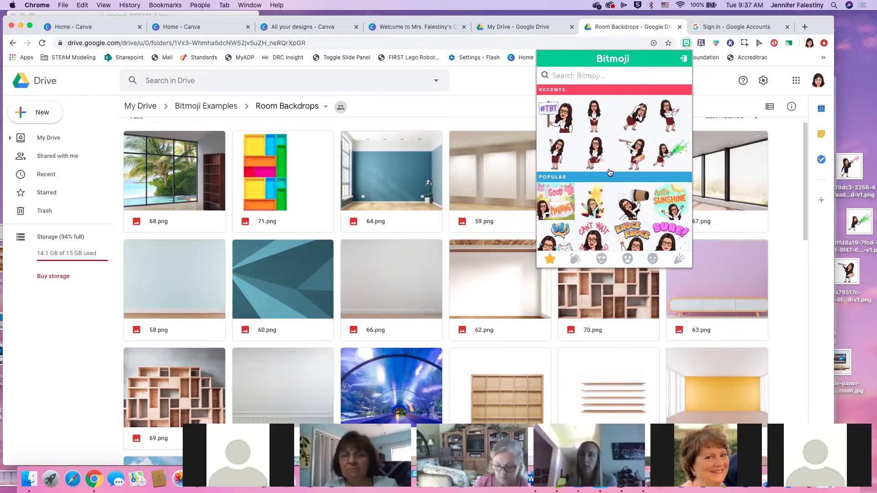
pyautogui.scroll(-5, 610, 185)
pyautogui.scroll(-10, 614, 211)
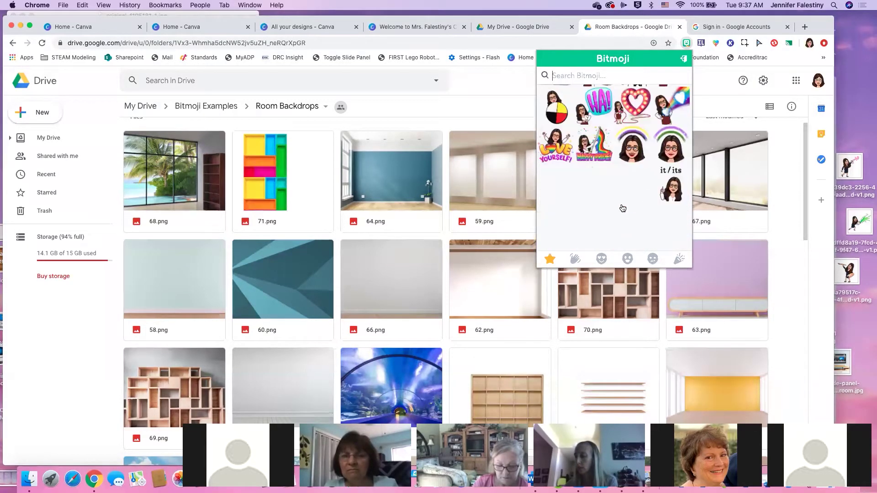
pyautogui.scroll(15, 618, 196)
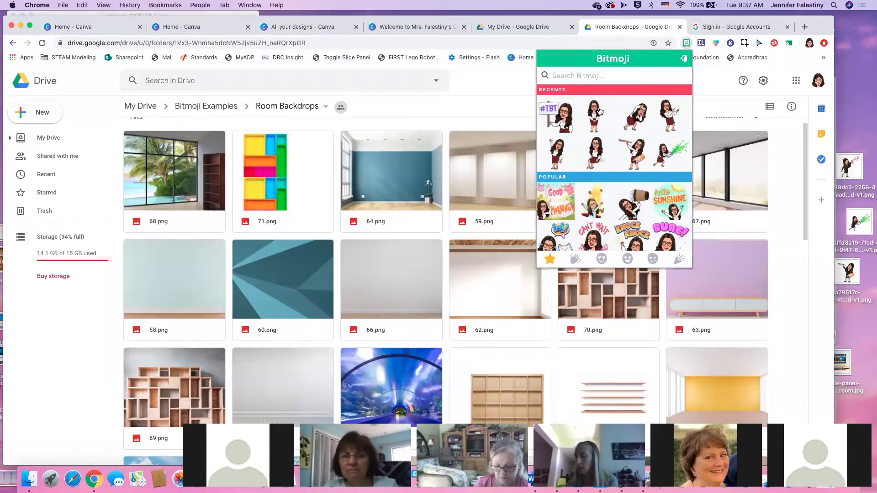
pyautogui.click(687, 44)
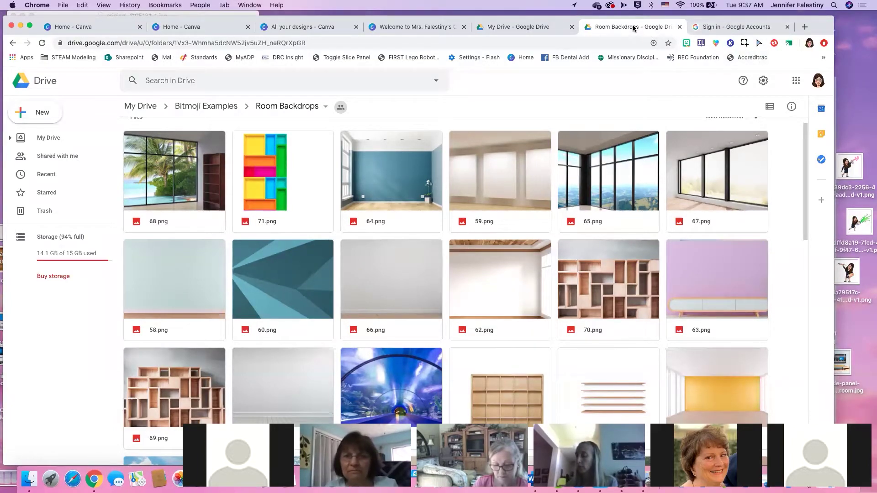
pyautogui.moveTo(549, 18); pyautogui.dragTo(548, 22)
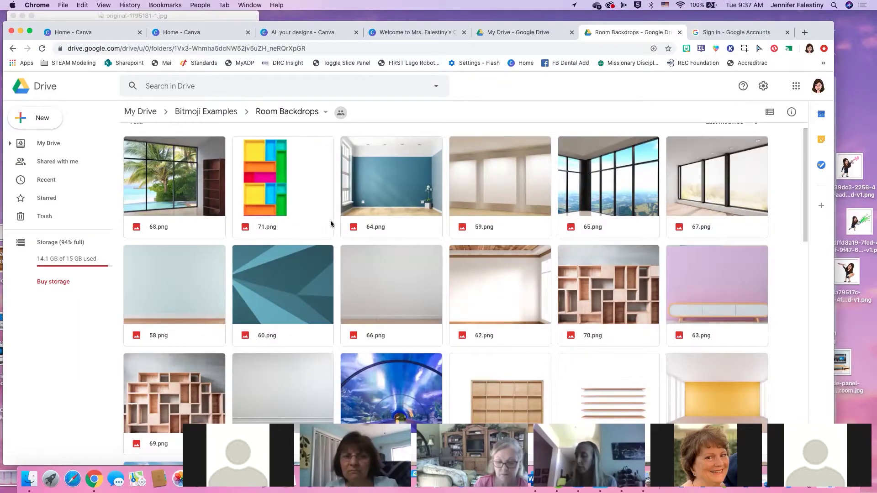
pyautogui.scroll(-4, 324, 224)
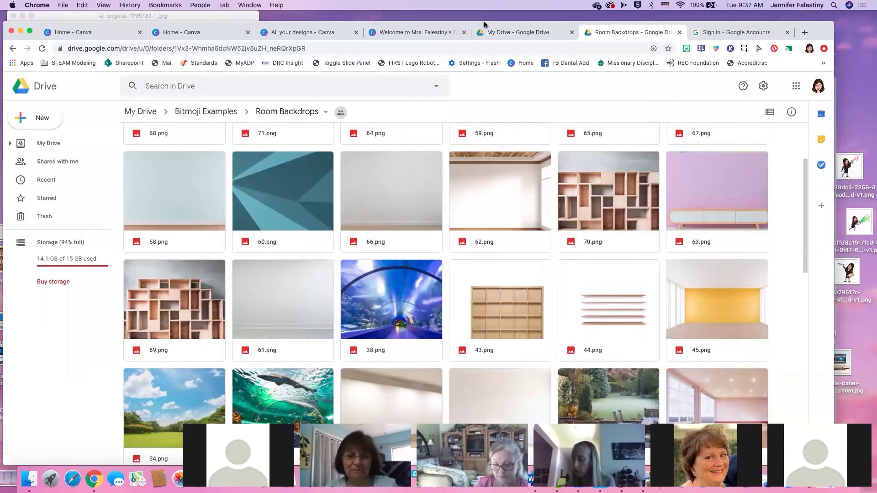
pyautogui.moveTo(484, 23); pyautogui.dragTo(442, 10)
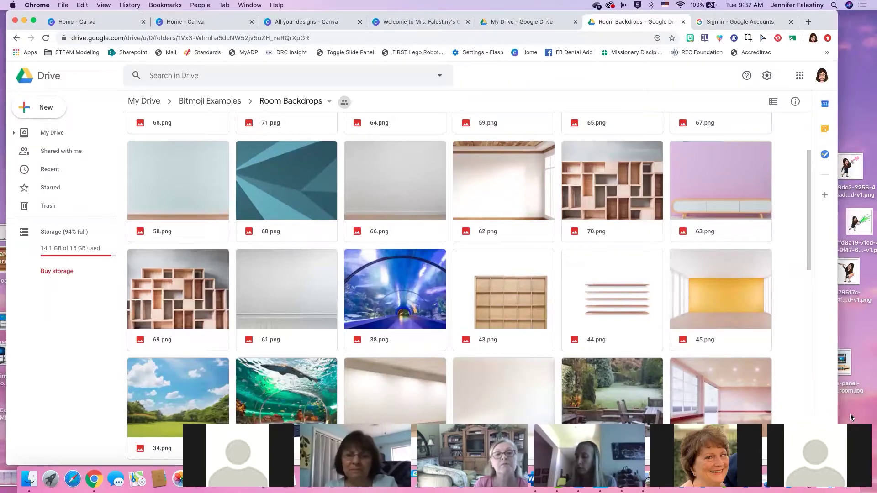
pyautogui.click(834, 445)
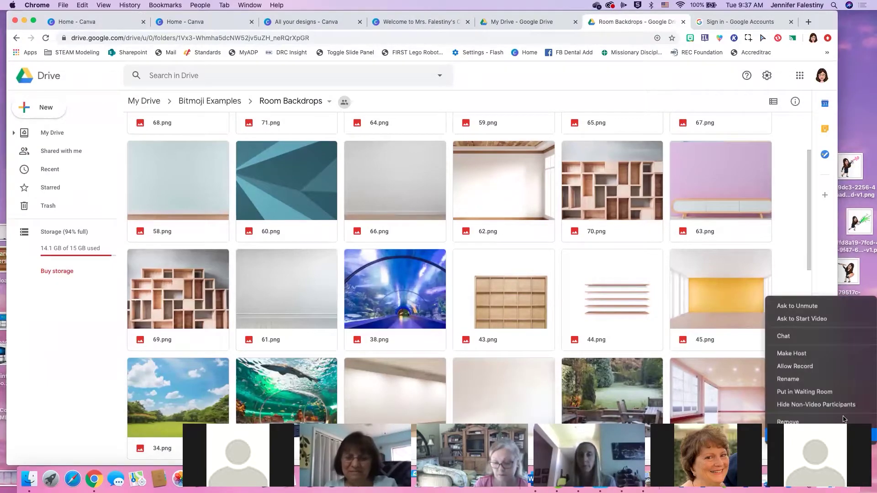
pyautogui.click(823, 255)
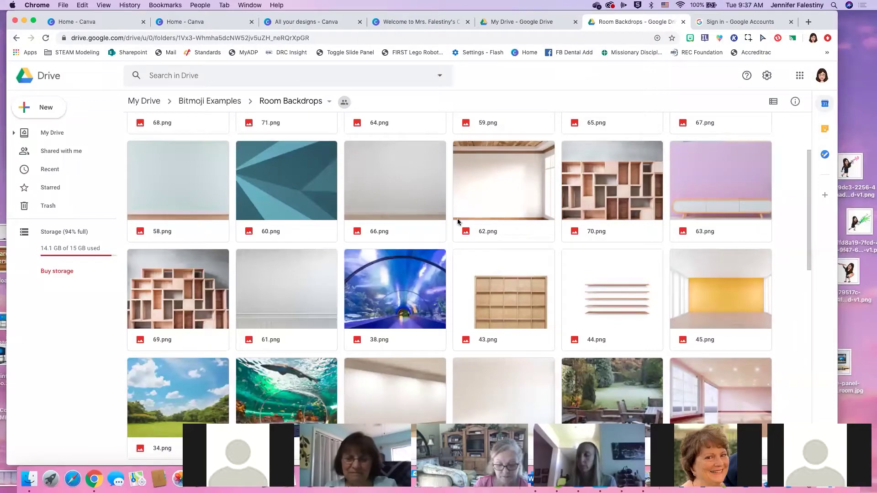
pyautogui.scroll(-1, 381, 292)
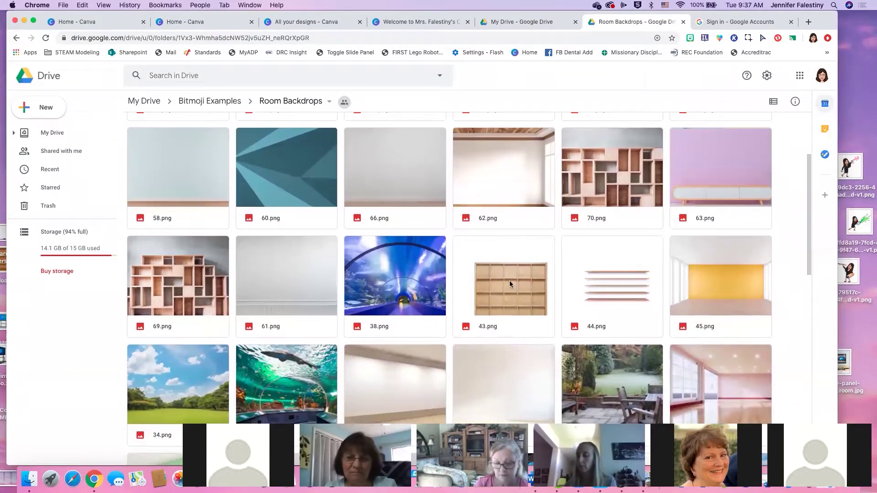
pyautogui.scroll(3, 576, 291)
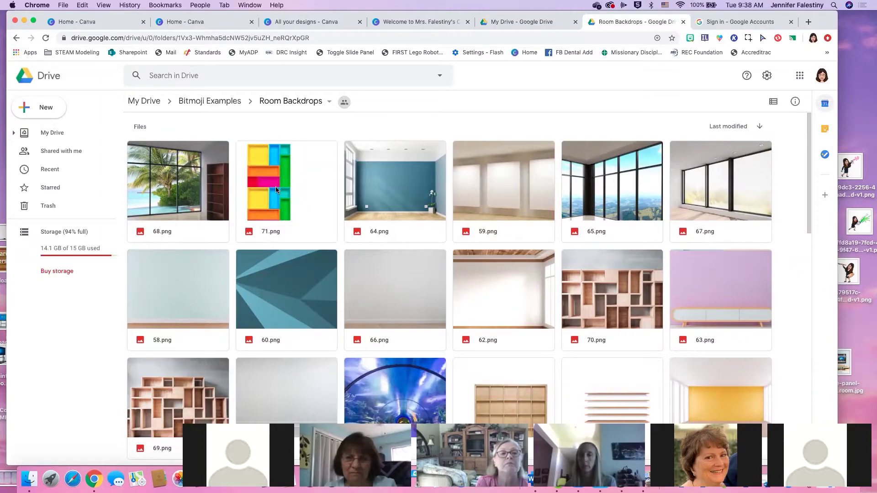
pyautogui.click(275, 187)
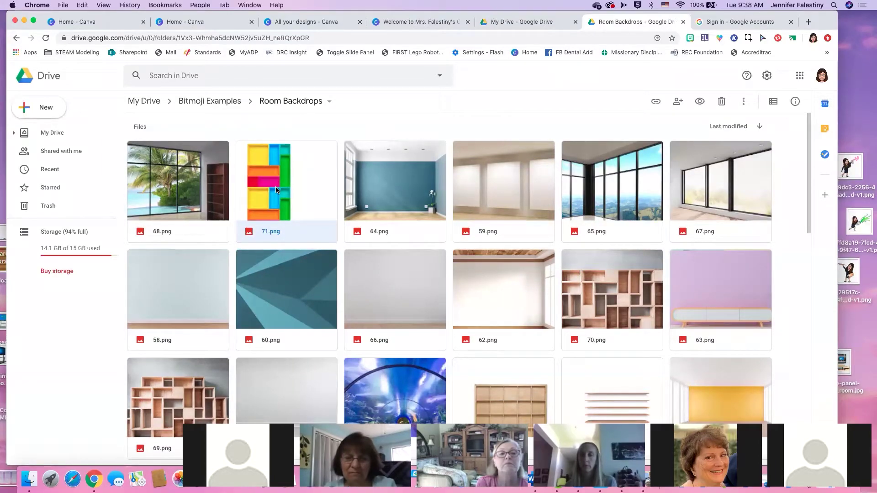
# Preview 71.png full-size, dismiss its comment box, and close the preview
pyautogui.moveTo(276, 186); pyautogui.dragTo(264, 171)
pyautogui.doubleClick(265, 172)
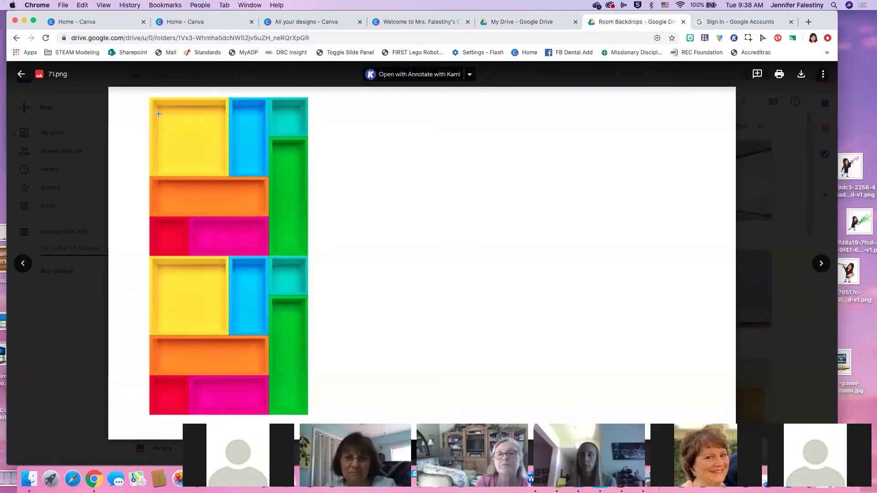
pyautogui.moveTo(148, 97); pyautogui.dragTo(308, 416)
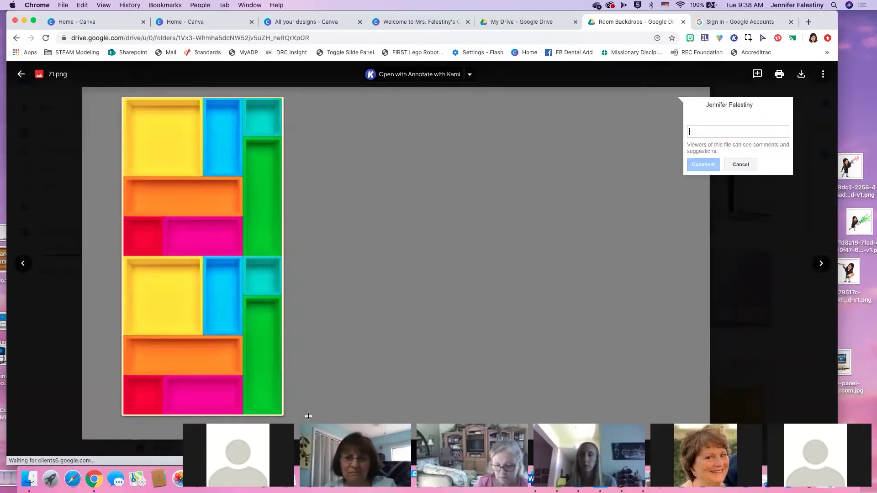
pyautogui.click(408, 158)
pyautogui.click(206, 139)
pyautogui.click(487, 158)
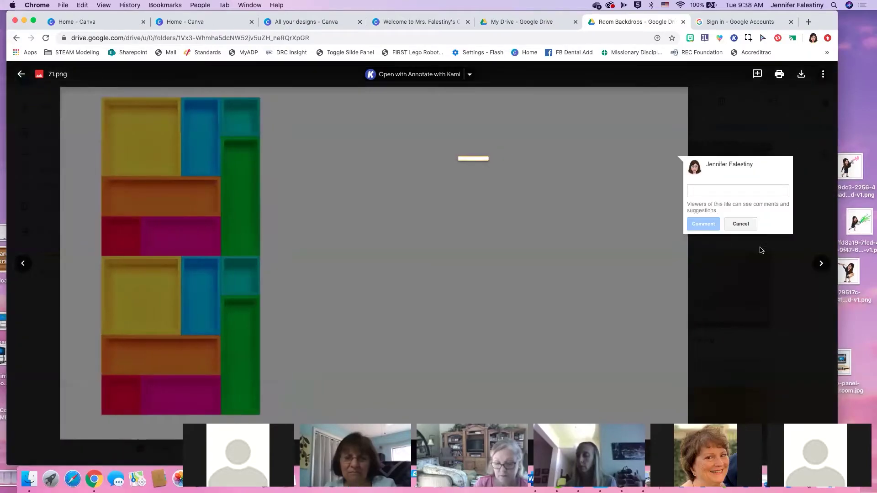
pyautogui.click(744, 224)
pyautogui.click(19, 74)
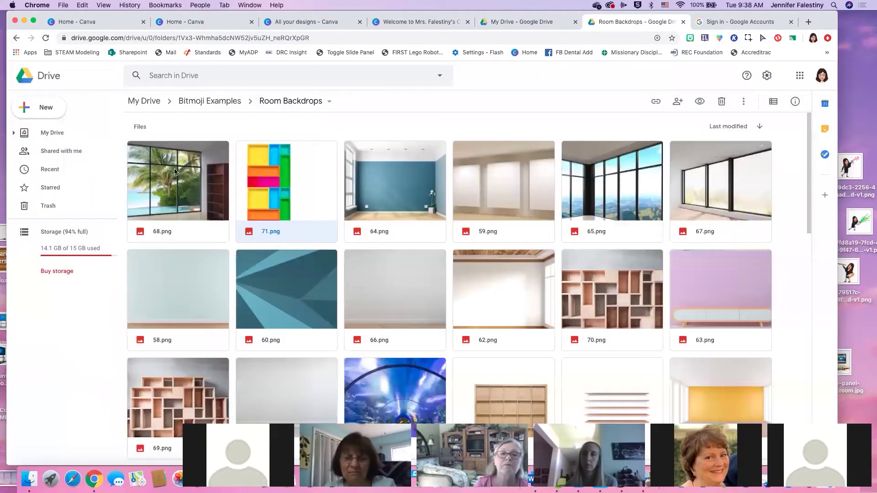
# Download 71.png and go back to the Welcome classroom design in Canva
pyautogui.rightClick(306, 157)
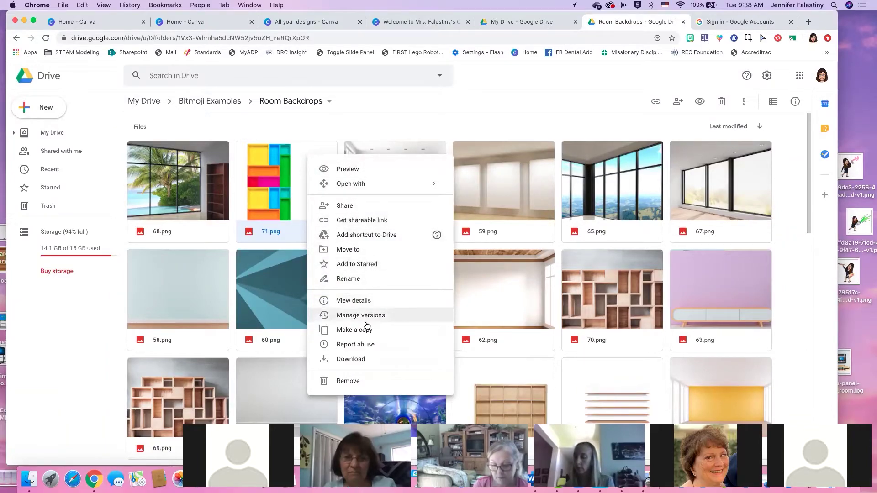
pyautogui.click(361, 359)
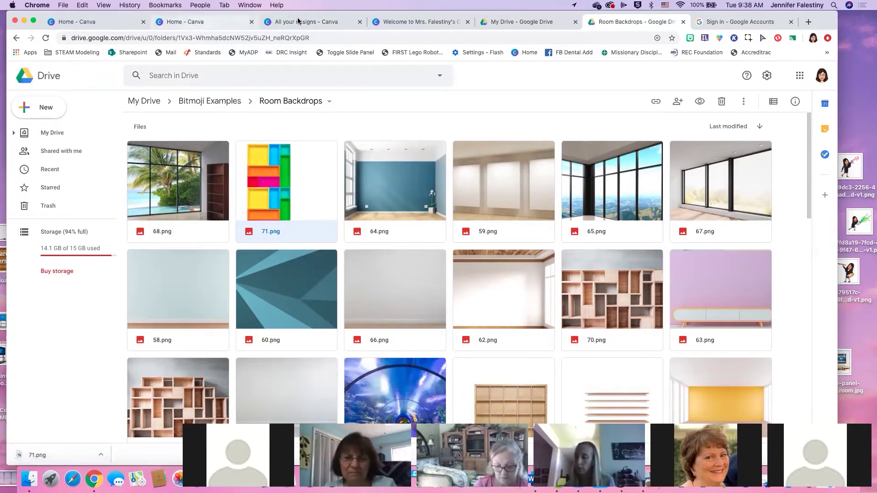
pyautogui.click(201, 21)
pyautogui.click(301, 22)
pyautogui.click(411, 22)
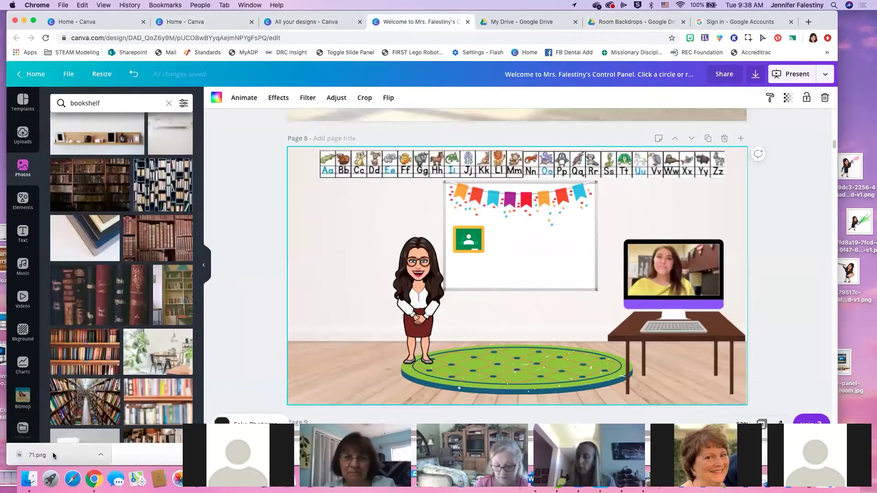
# Add the downloaded 71.png to page 8 and crop it to just the bookshelf
pyautogui.moveTo(54, 456); pyautogui.dragTo(337, 283)
pyautogui.doubleClick(432, 280)
pyautogui.moveTo(687, 369); pyautogui.dragTo(455, 357)
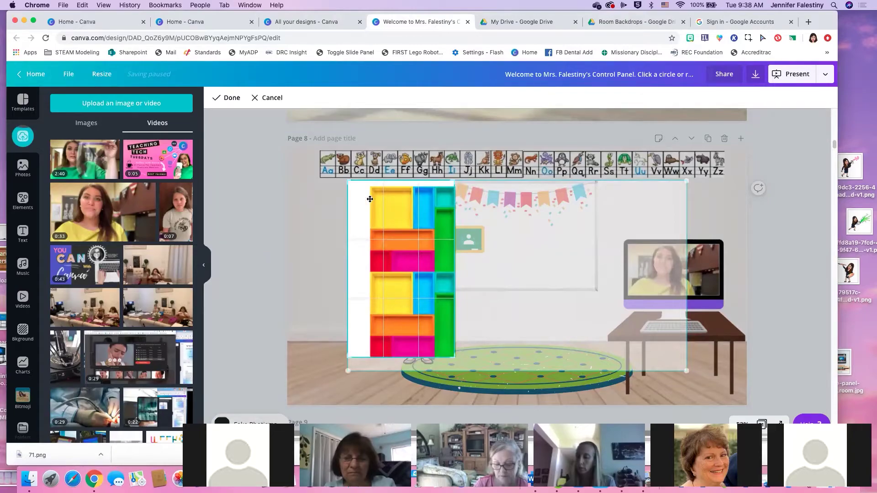
pyautogui.moveTo(349, 181); pyautogui.dragTo(370, 186)
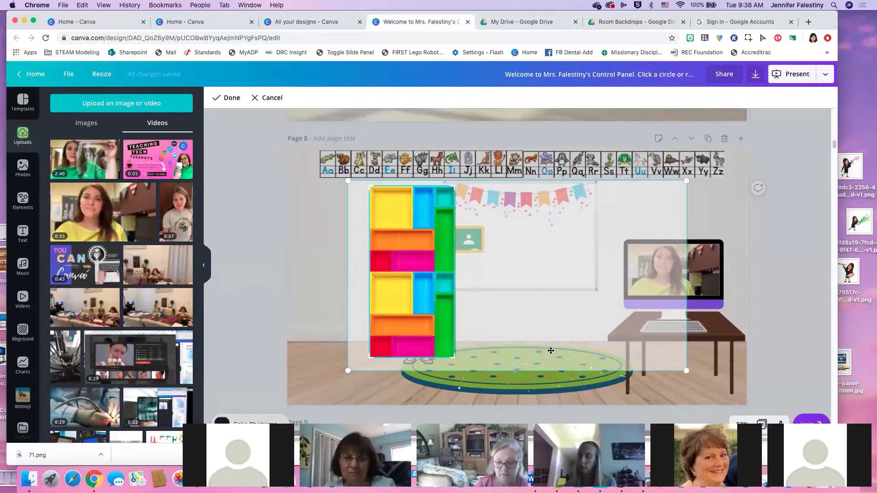
pyautogui.click(723, 351)
# Move and shrink the bookshelf so it stands left of the bitmoji teacher
pyautogui.moveTo(403, 254); pyautogui.dragTo(334, 258)
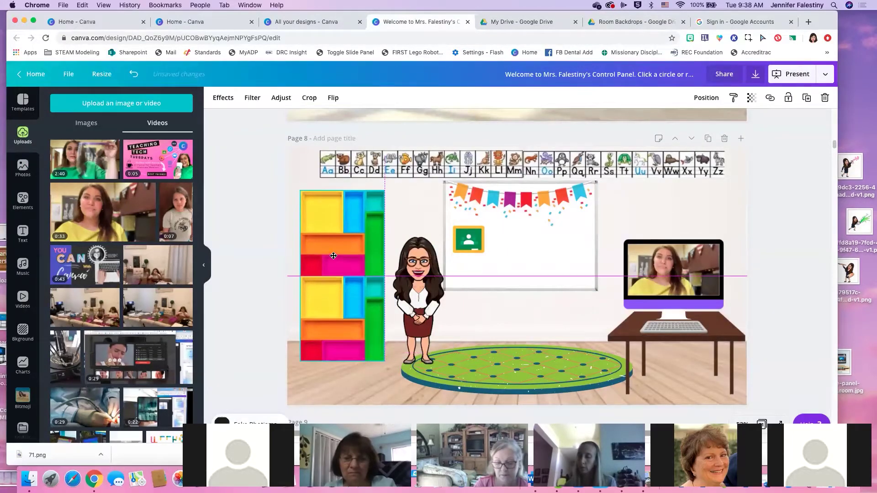
pyautogui.moveTo(383, 360); pyautogui.dragTo(372, 349)
pyautogui.moveTo(331, 300); pyautogui.dragTo(336, 300)
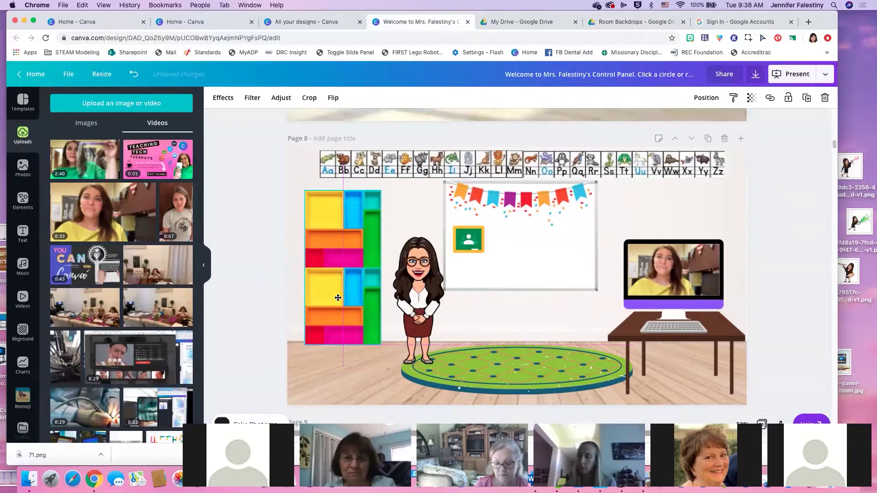
pyautogui.click(423, 192)
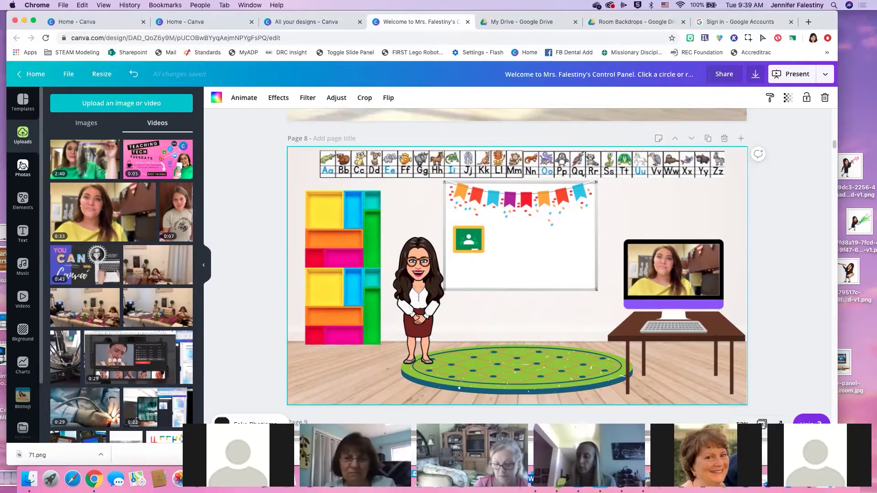
# Browse bookshelf graphics and photos, search photos for 'class dojo', then go to Google Drive
pyautogui.click(25, 203)
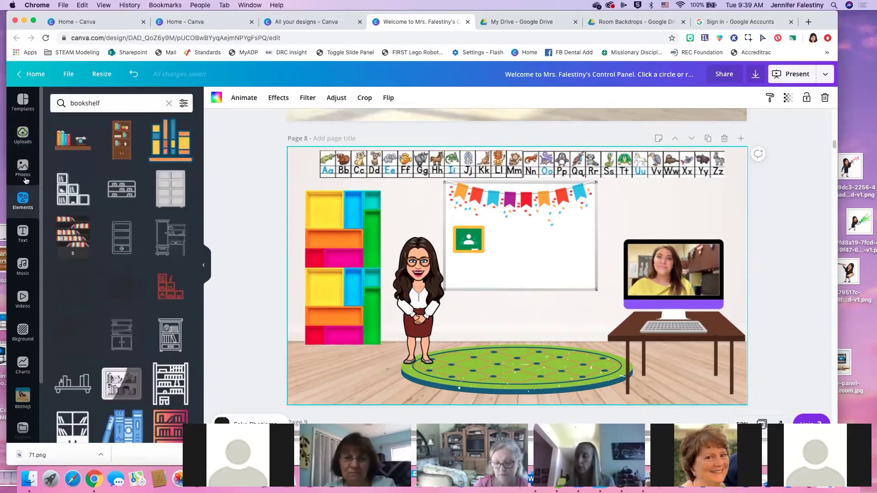
pyautogui.click(25, 165)
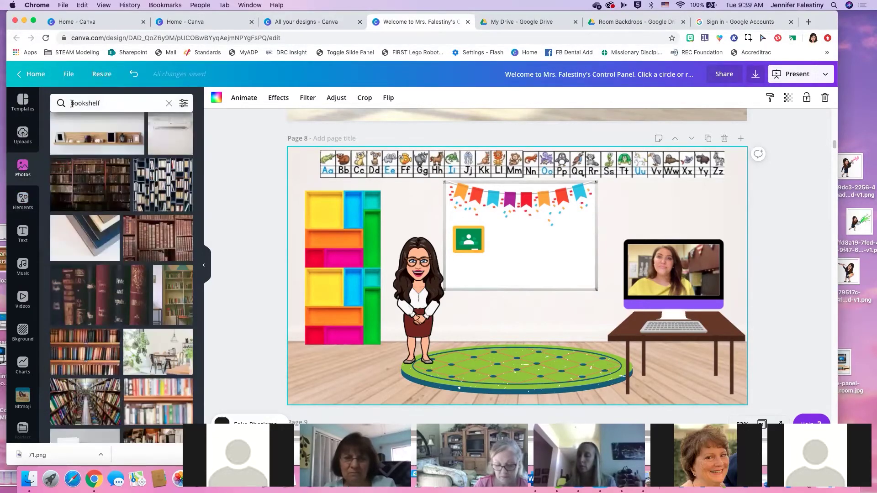
pyautogui.click(53, 103)
pyautogui.write('clas')
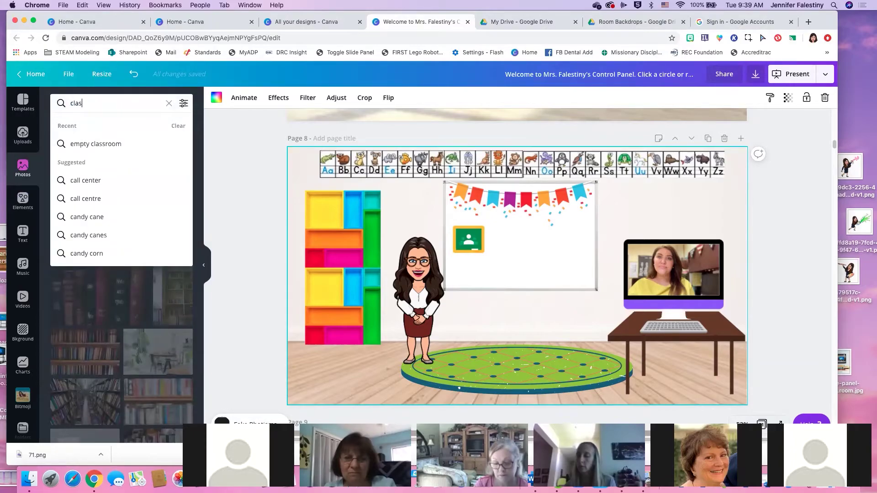
pyautogui.write('s dojo')
pyautogui.press('Return')
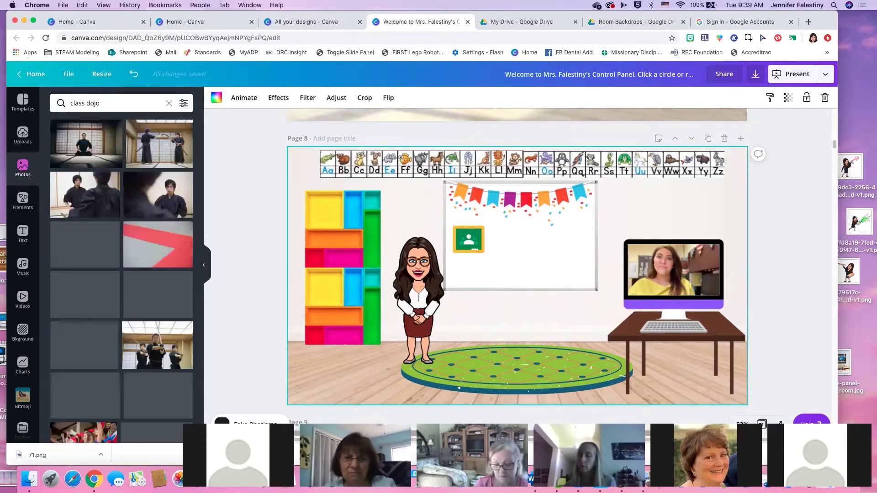
pyautogui.click(23, 199)
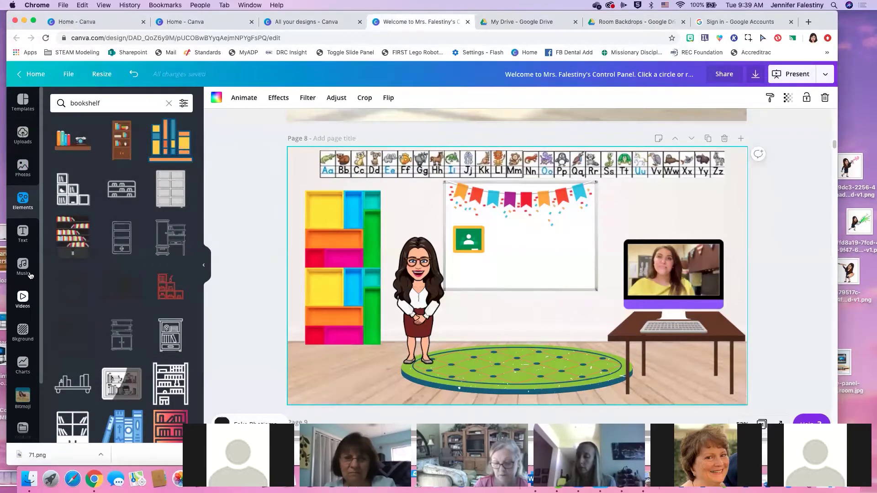
pyautogui.click(530, 22)
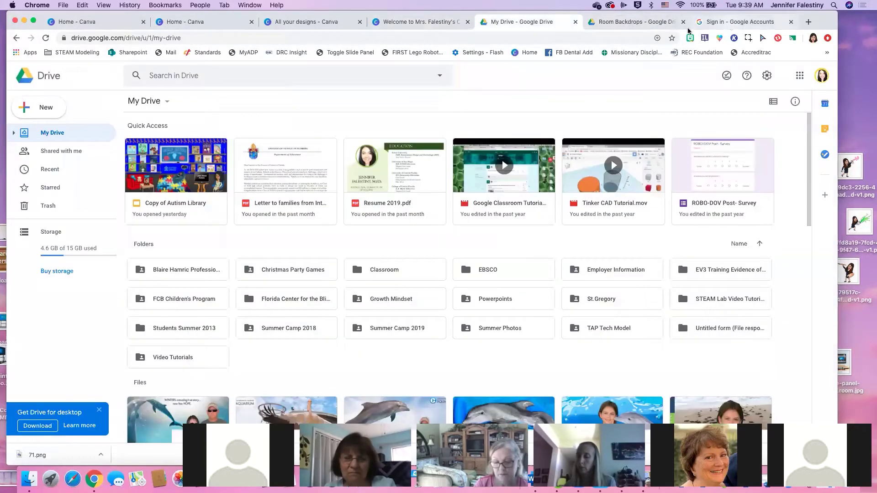
# Search Google for 'dojo mojo stuffed animal' and view the image results
pyautogui.click(736, 22)
pyautogui.click(635, 37)
pyautogui.write('class ')
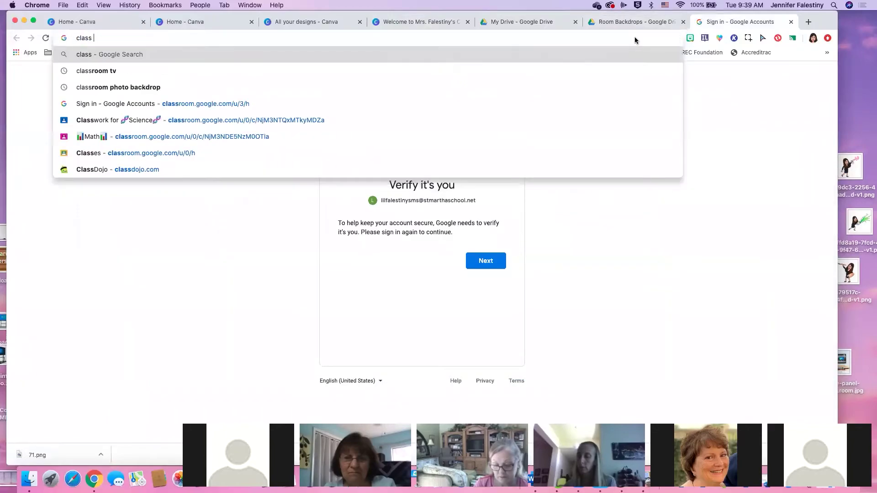
pyautogui.write('dojo mojo')
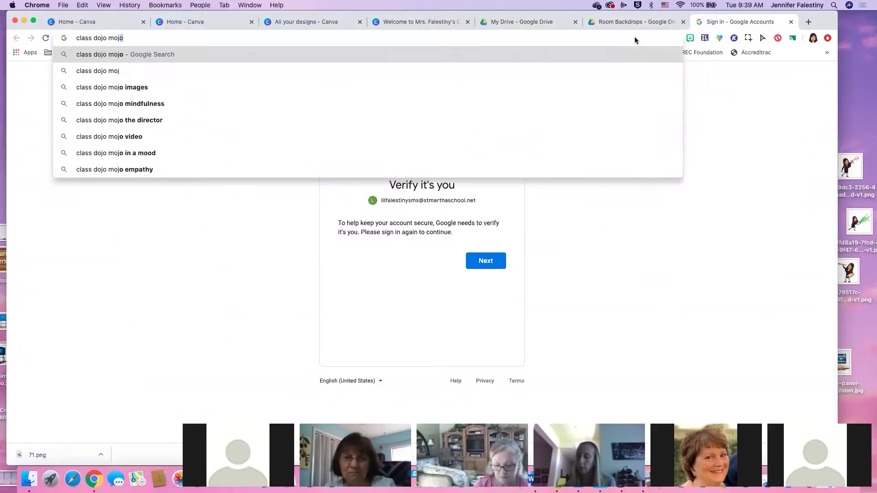
pyautogui.press('Return')
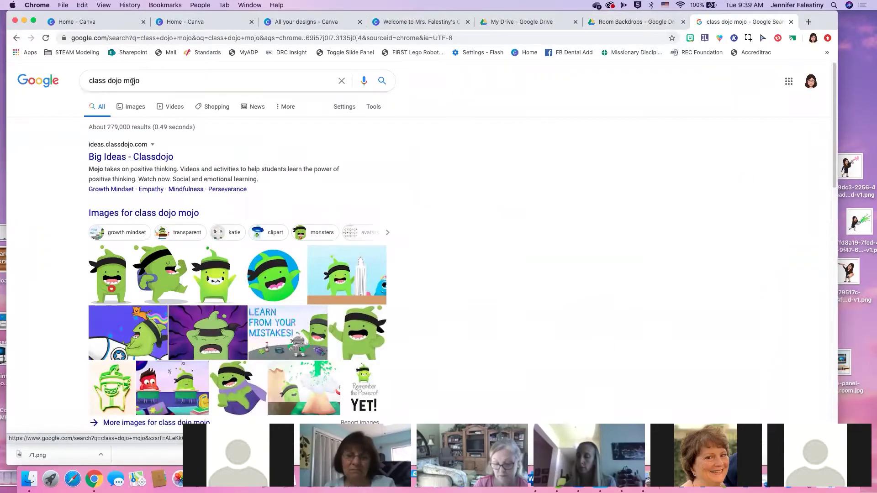
pyautogui.moveTo(140, 80); pyautogui.dragTo(95, 80)
pyautogui.press('BackSpace')
pyautogui.press('BackSpace')
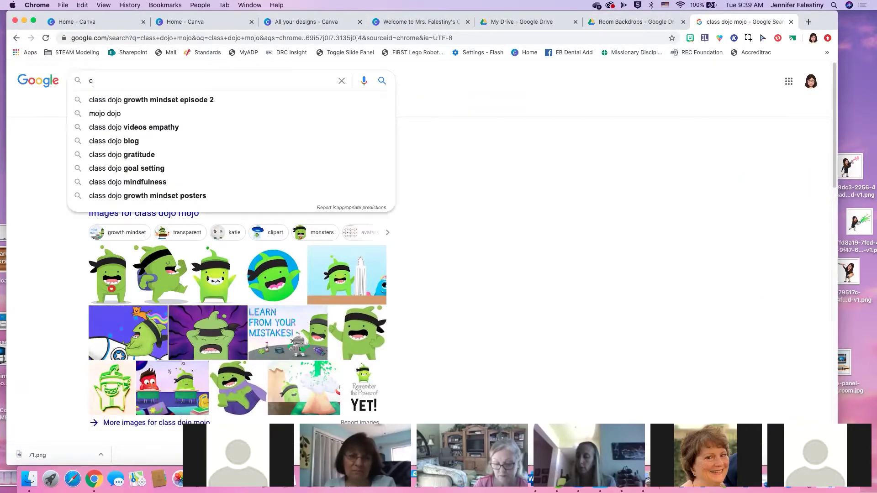
pyautogui.write('dojo ')
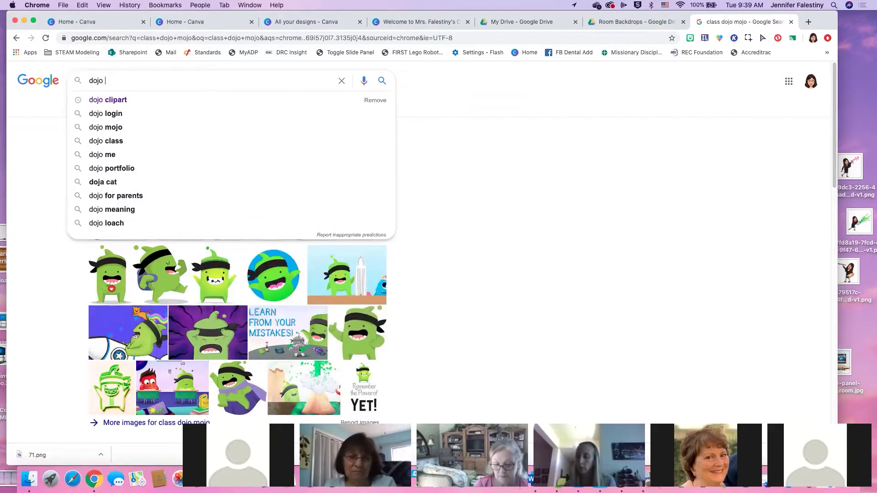
pyautogui.write('mojo stuffed')
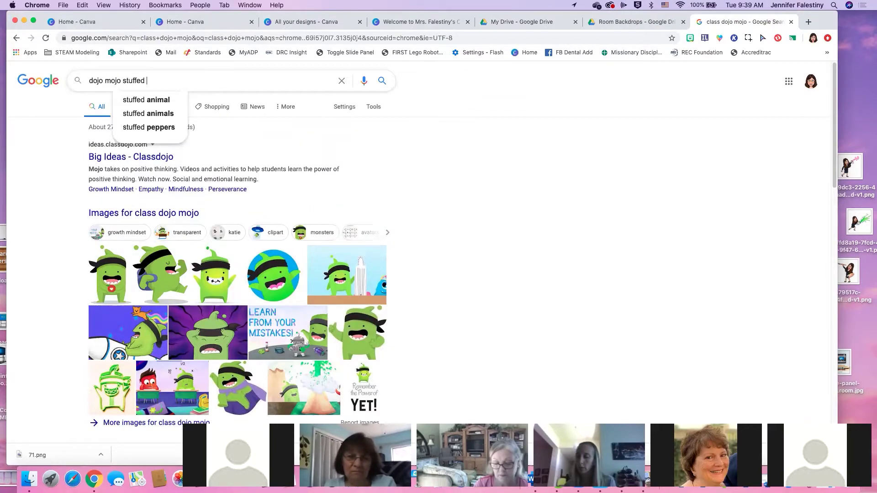
pyautogui.press('Down')
pyautogui.press('Return')
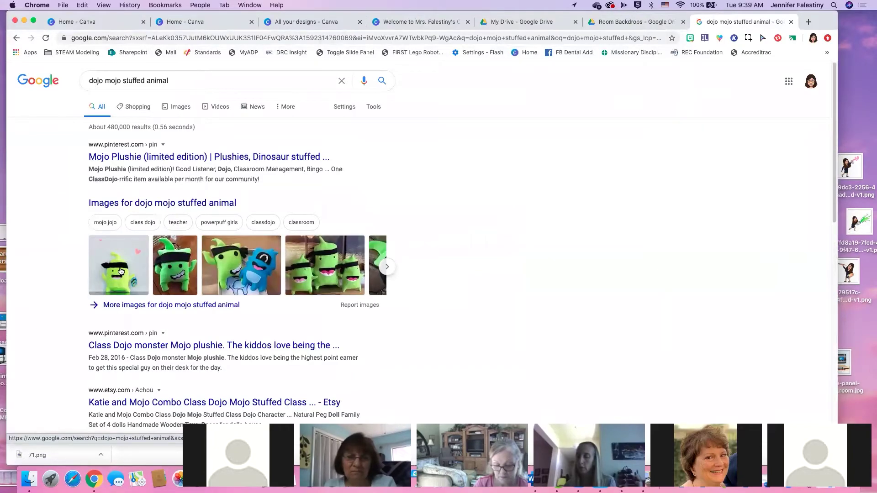
pyautogui.click(104, 266)
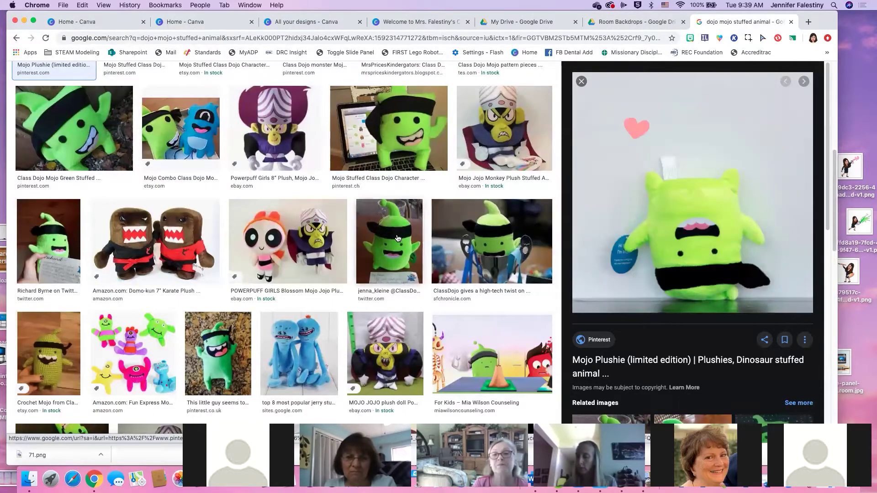
# Save the green Mojo plush photo to the desktop and return to the Drive tab
pyautogui.click(419, 238)
pyautogui.rightClick(730, 170)
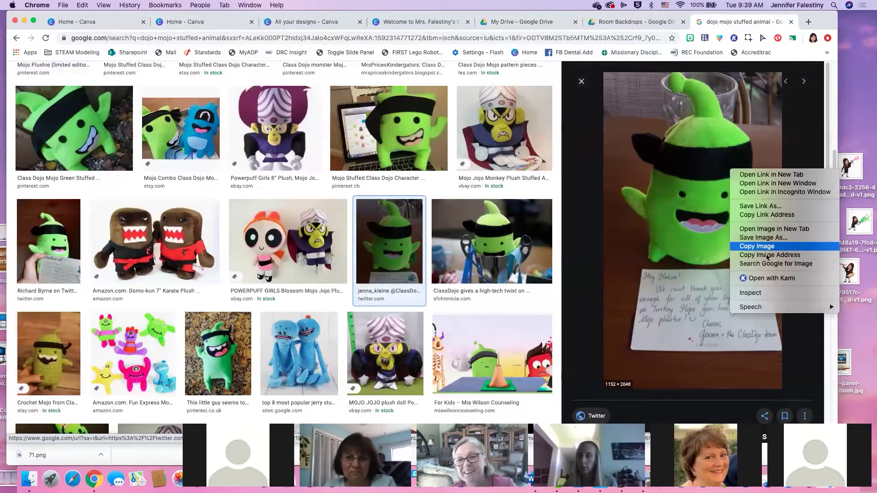
pyautogui.click(776, 248)
pyautogui.moveTo(772, 246); pyautogui.dragTo(858, 120)
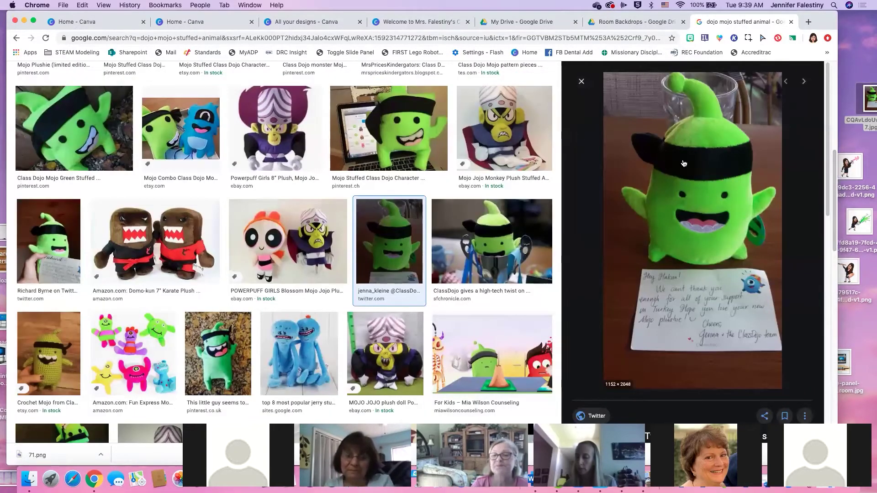
pyautogui.click(859, 125)
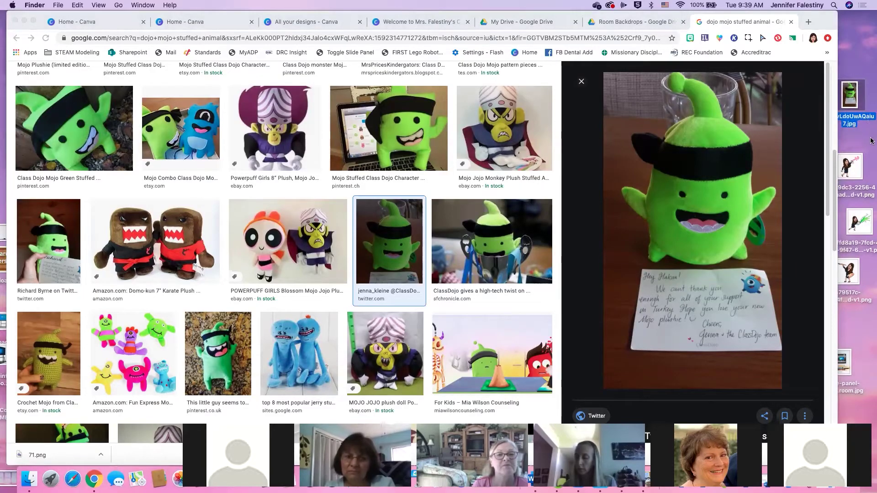
pyautogui.click(871, 141)
pyautogui.moveTo(855, 97); pyautogui.dragTo(861, 100)
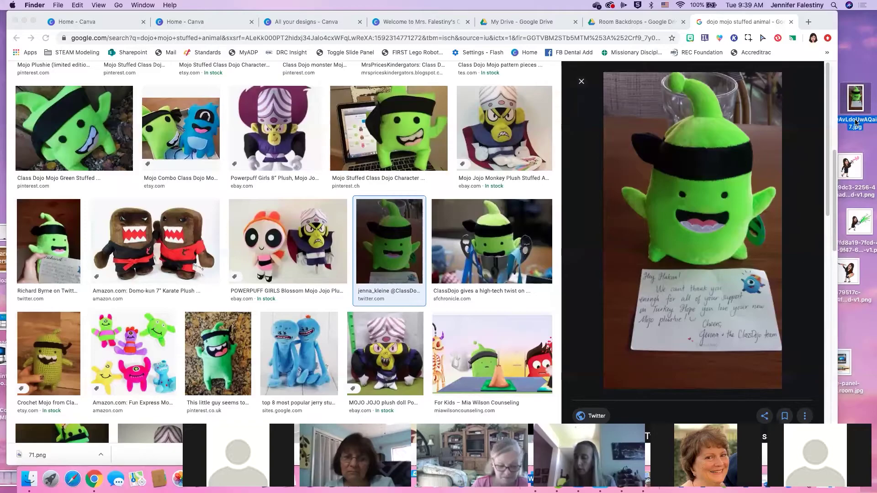
pyautogui.rightClick(716, 162)
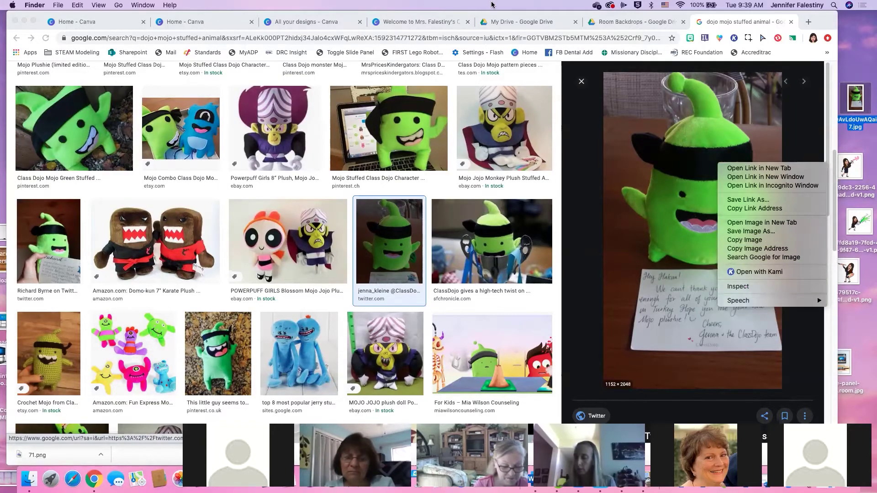
pyautogui.press('Escape')
pyautogui.click(635, 22)
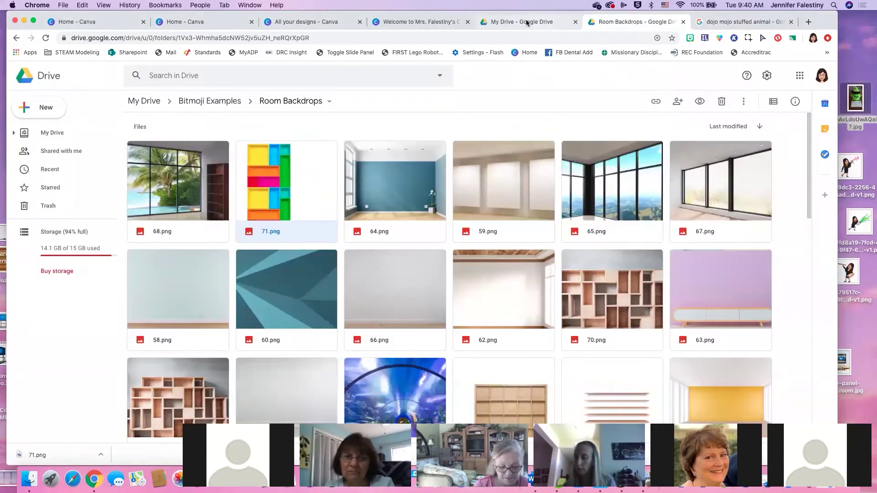
# Open photoscissors.com from the address bar and upload the saved plush photo
pyautogui.click(521, 25)
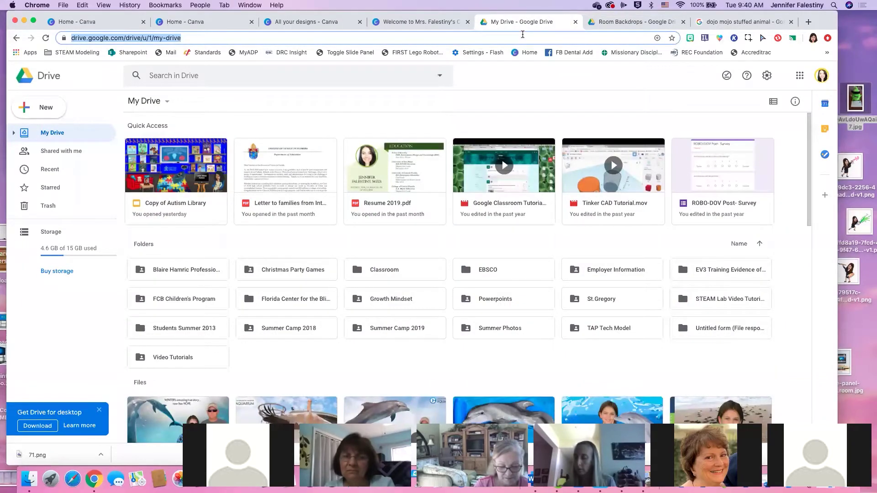
pyautogui.write('pix')
pyautogui.press('BackSpace')
pyautogui.press('BackSpace')
pyautogui.press('BackSpace')
pyautogui.write('sci')
pyautogui.press('BackSpace')
pyautogui.press('BackSpace')
pyautogui.press('BackSpace')
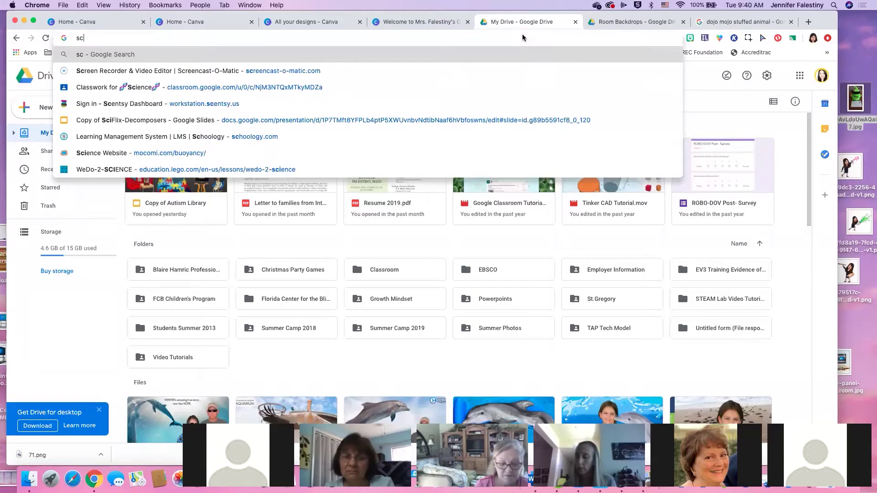
pyautogui.write('remov')
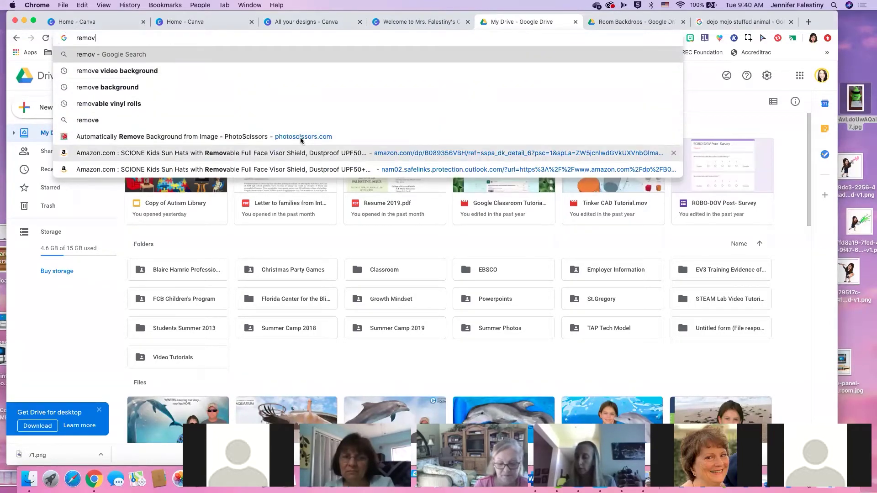
pyautogui.click(463, 137)
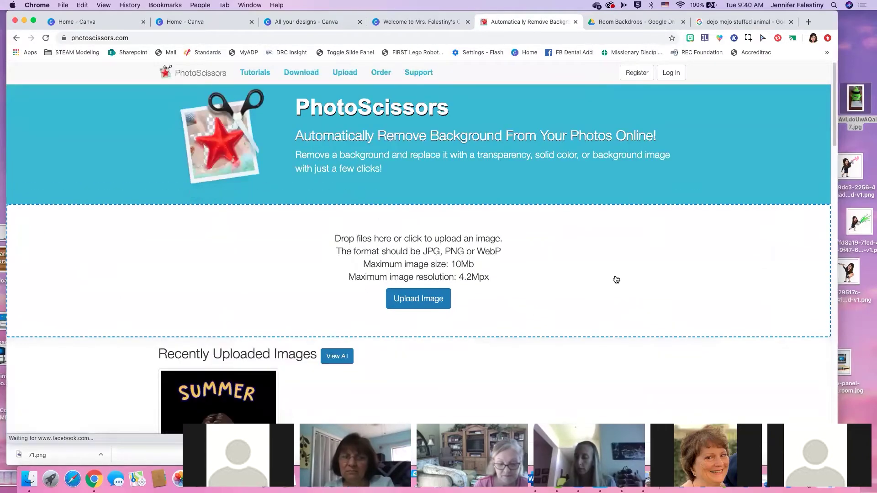
pyautogui.moveTo(854, 98); pyautogui.dragTo(431, 254)
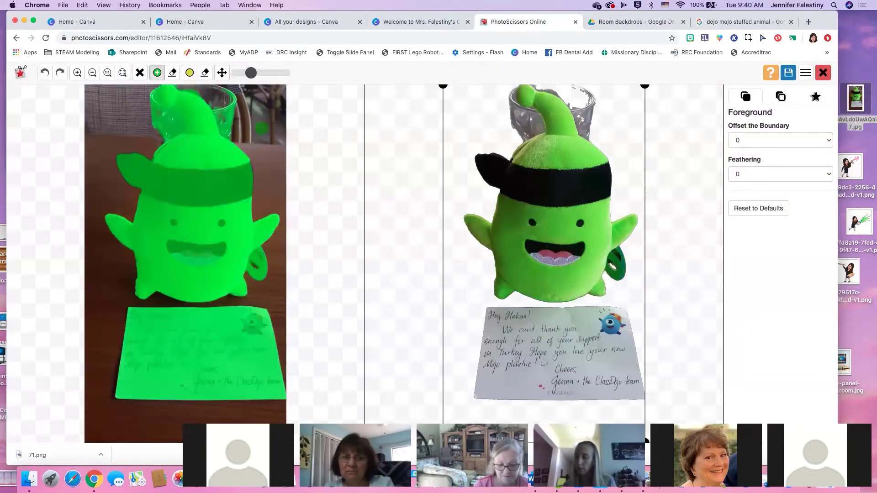
pyautogui.click(172, 73)
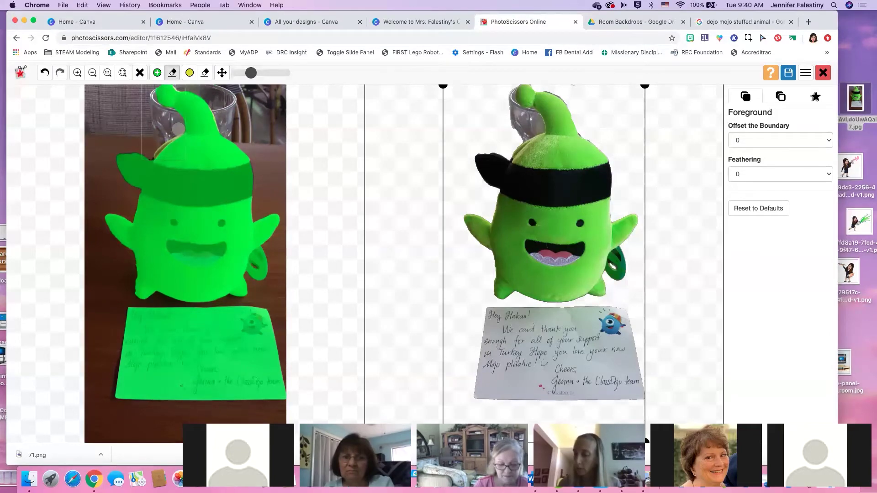
# Enlarge the brush and erase the note card and side tag from the plush cutout
pyautogui.moveTo(174, 124); pyautogui.dragTo(162, 126)
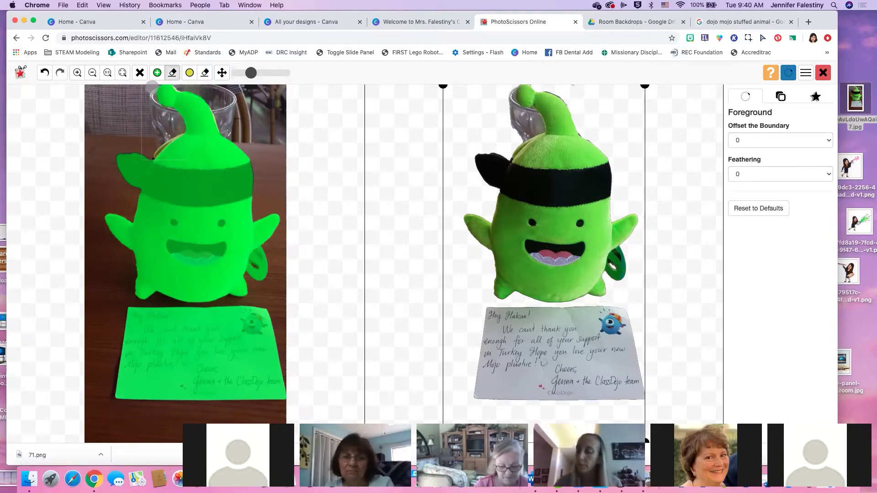
pyautogui.click(46, 38)
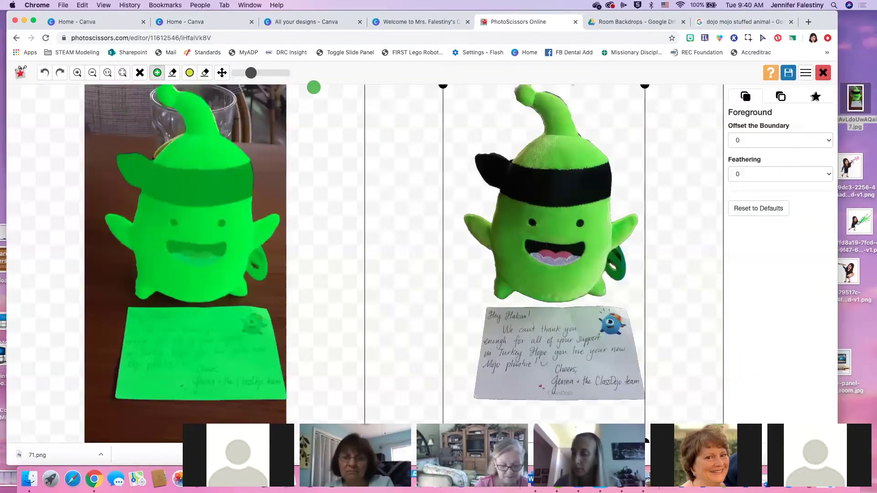
pyautogui.moveTo(250, 76); pyautogui.dragTo(283, 77)
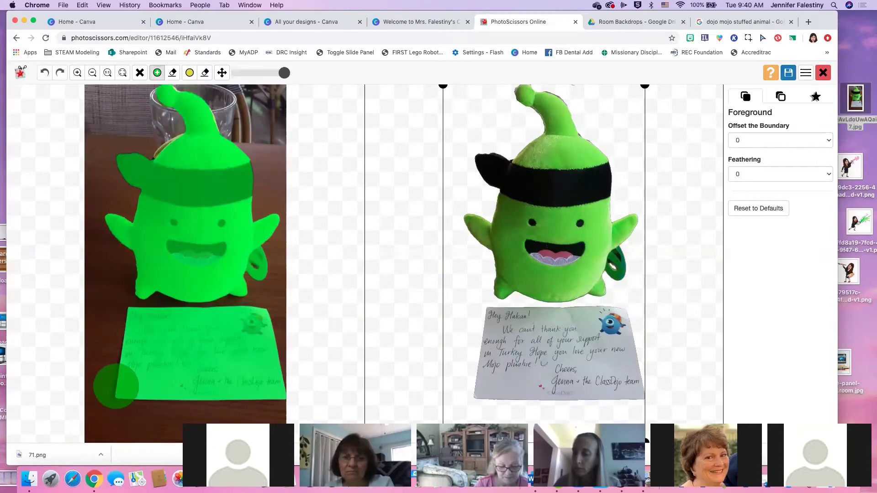
pyautogui.click(172, 73)
pyautogui.moveTo(134, 323)
pyautogui.mouseDown()
pyautogui.moveTo(267, 325)
pyautogui.moveTo(253, 390)
pyautogui.moveTo(137, 374)
pyautogui.moveTo(114, 329)
pyautogui.moveTo(169, 320)
pyautogui.moveTo(224, 357)
pyautogui.mouseUp()
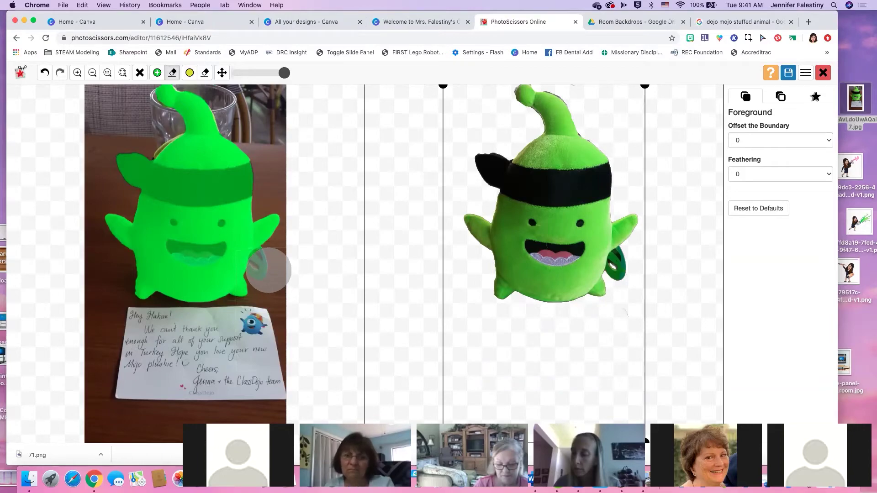
pyautogui.moveTo(269, 270); pyautogui.dragTo(268, 307)
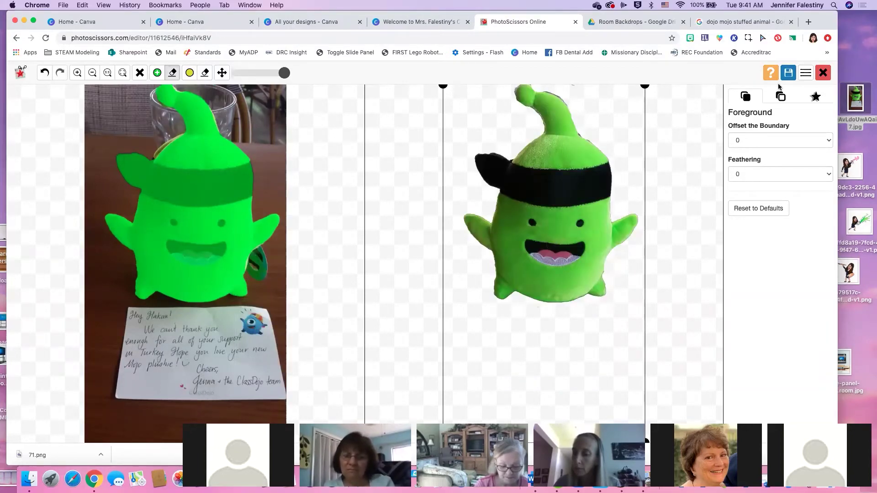
# Download the cutout in low resolution and switch back to Canva
pyautogui.click(790, 75)
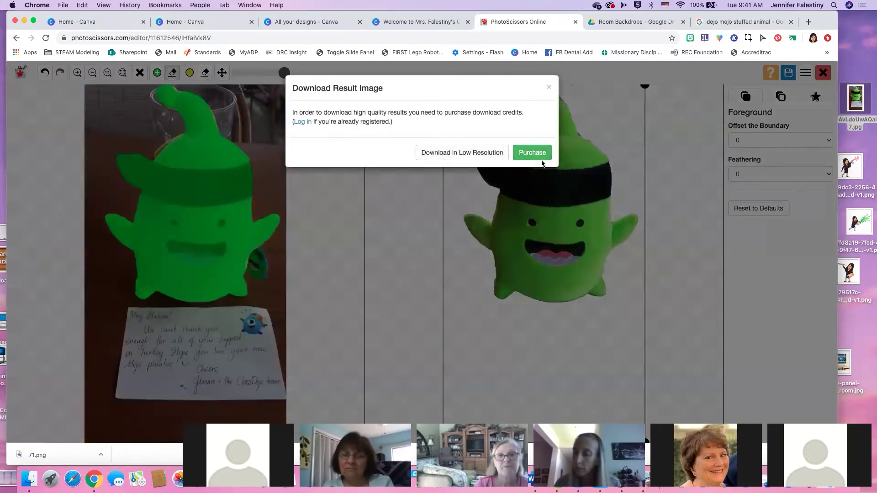
pyautogui.click(492, 154)
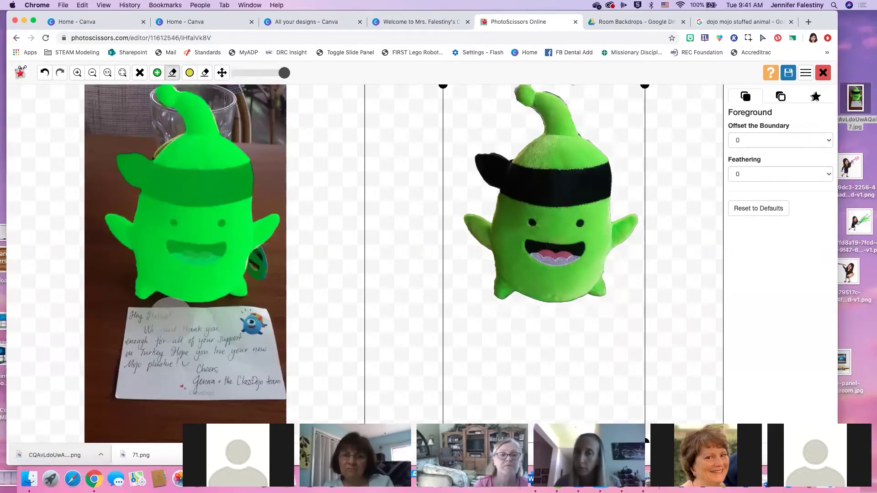
pyautogui.click(322, 24)
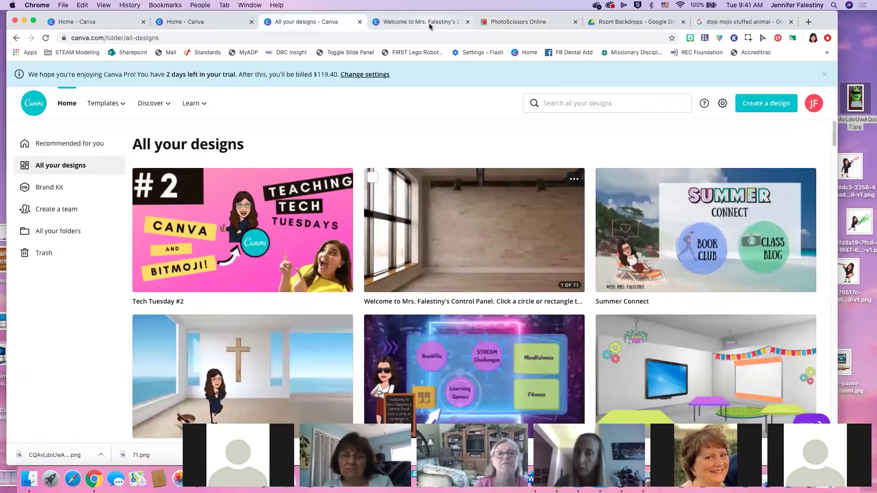
# Drag the plush cutout onto page 8, shrink it, and set it in the bookshelf's top-left cubby
pyautogui.click(429, 23)
pyautogui.moveTo(6, 457); pyautogui.dragTo(515, 272)
pyautogui.moveTo(498, 229); pyautogui.dragTo(306, 205)
pyautogui.moveTo(341, 257); pyautogui.dragTo(330, 226)
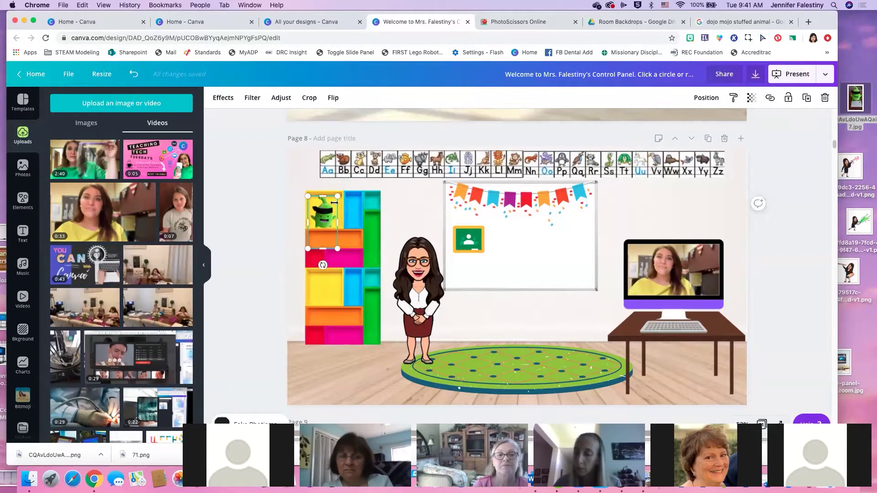
pyautogui.click(353, 243)
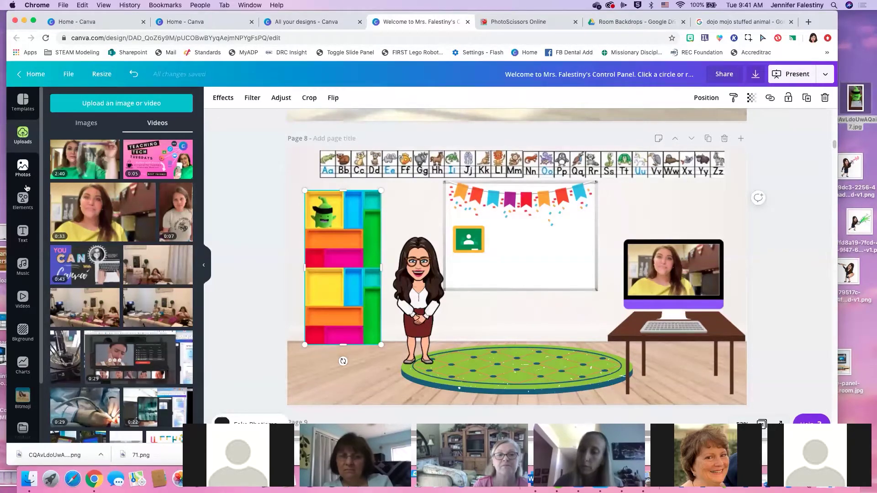
pyautogui.click(27, 203)
# Find a stacked-books graphic with a 'book' search and shrink it onto the shelf under the plush
pyautogui.click(114, 103)
pyautogui.doubleClick(85, 103)
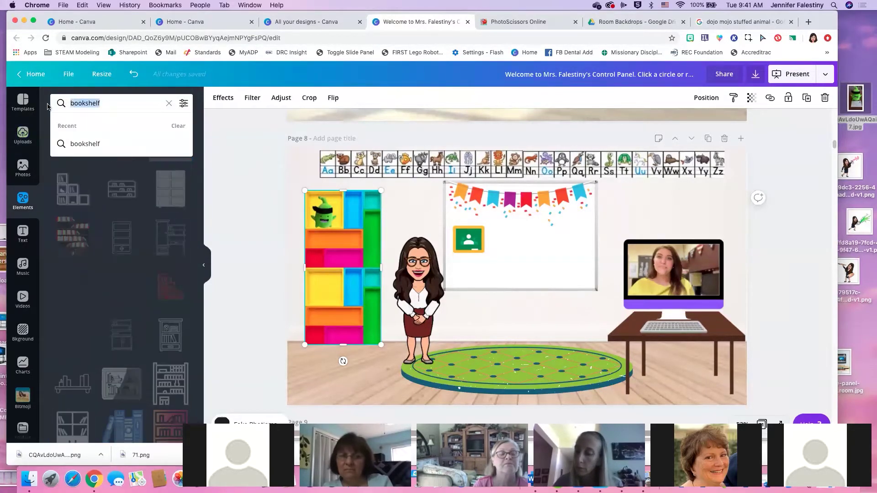
pyautogui.write('book')
pyautogui.press('Return')
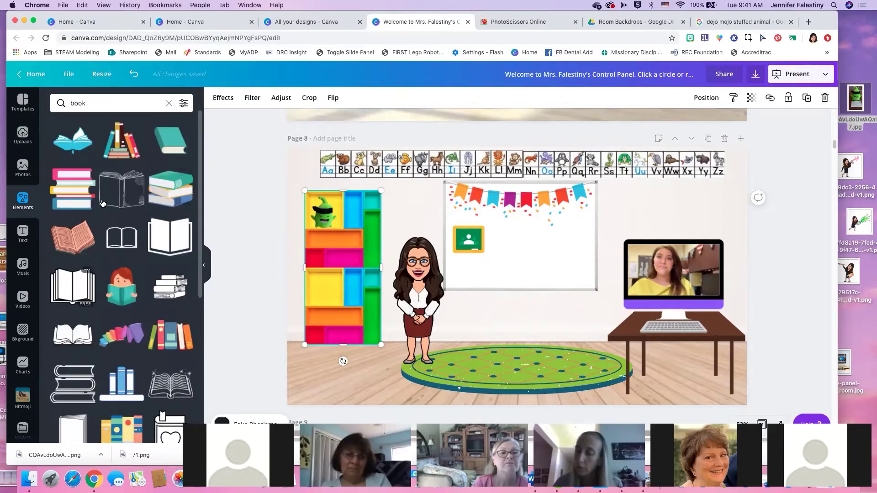
pyautogui.click(142, 194)
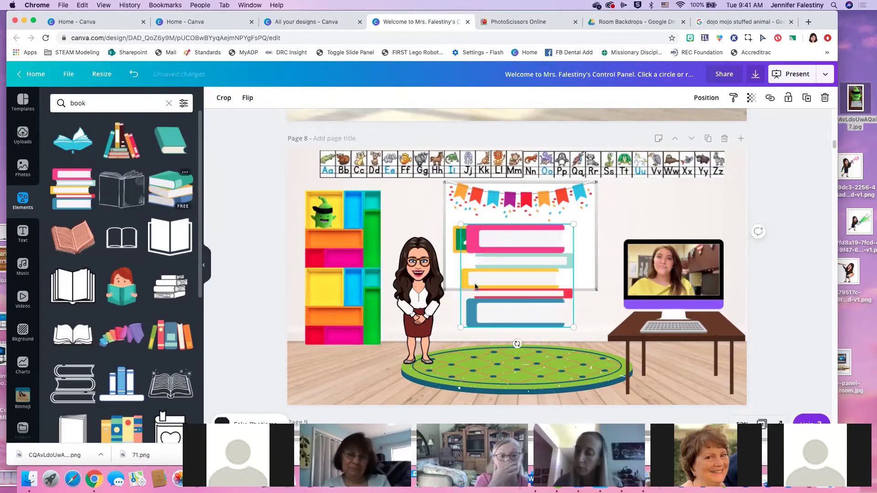
pyautogui.moveTo(574, 328); pyautogui.dragTo(333, 238)
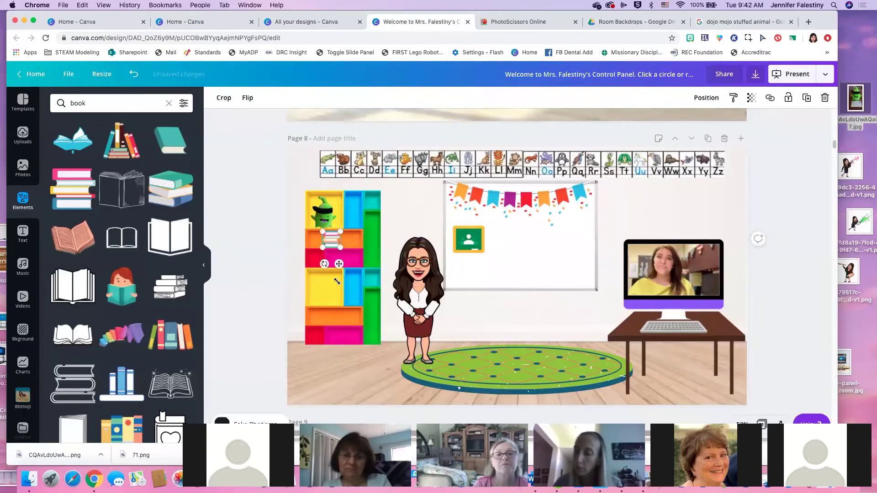
pyautogui.click(341, 380)
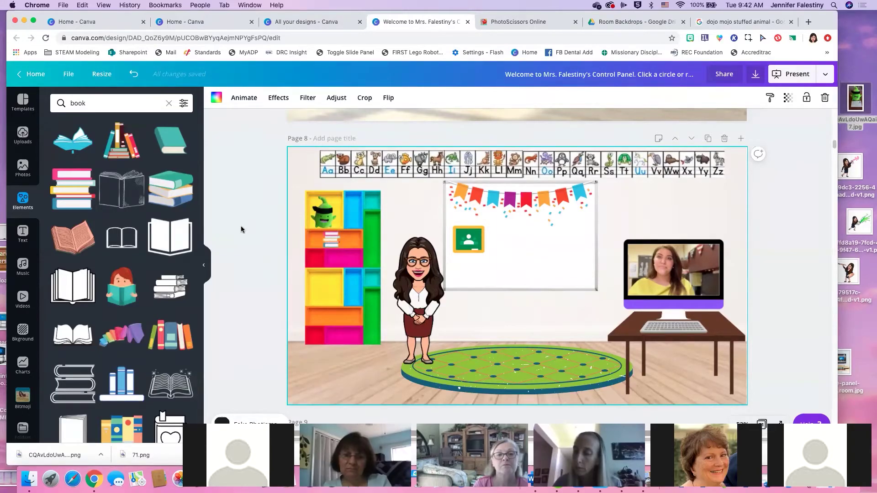
# Open the ClassDojo website in the Room Backdrops browser tab
pyautogui.click(561, 19)
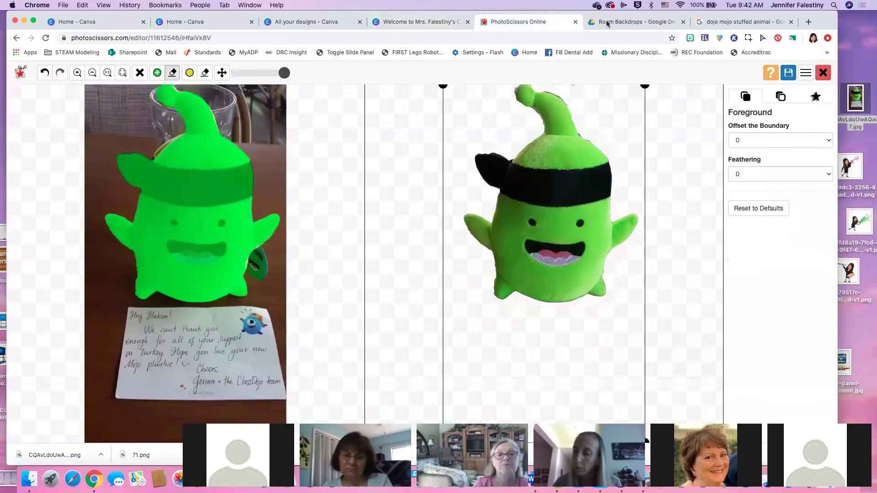
pyautogui.click(611, 21)
pyautogui.click(610, 38)
pyautogui.write('classd')
pyautogui.press('Return')
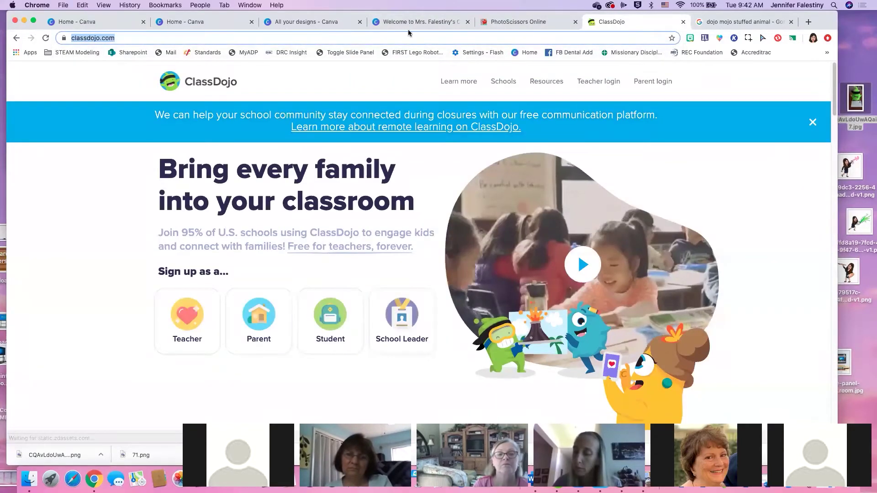
# Back in the Canva design, link the plush image to the pasted ClassDojo address
pyautogui.click(509, 23)
pyautogui.click(417, 23)
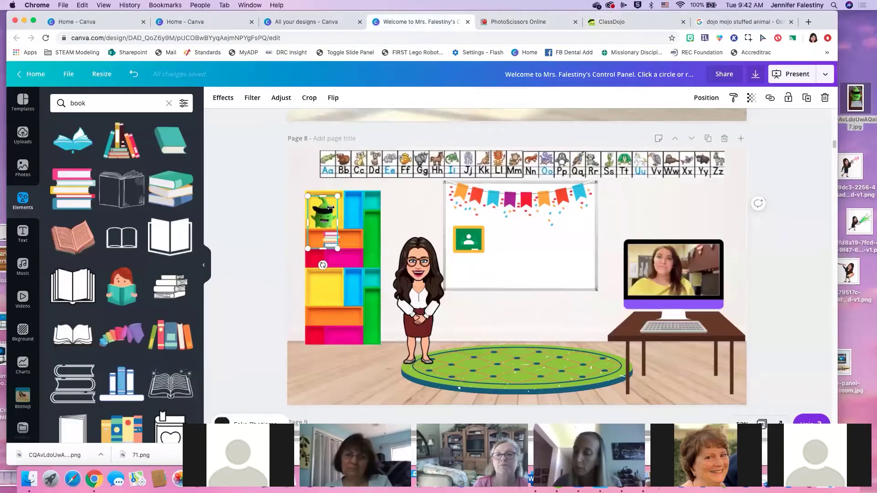
pyautogui.click(771, 98)
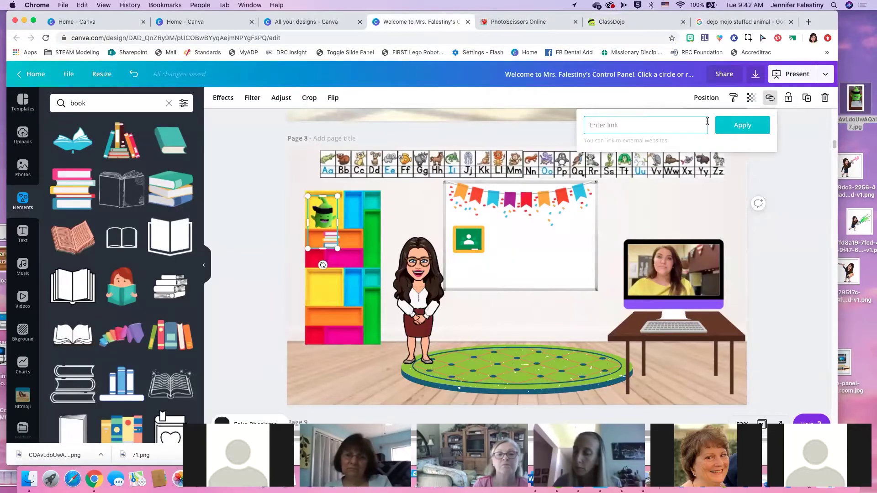
pyautogui.write('https://www.classdojo.com/')
pyautogui.click(736, 126)
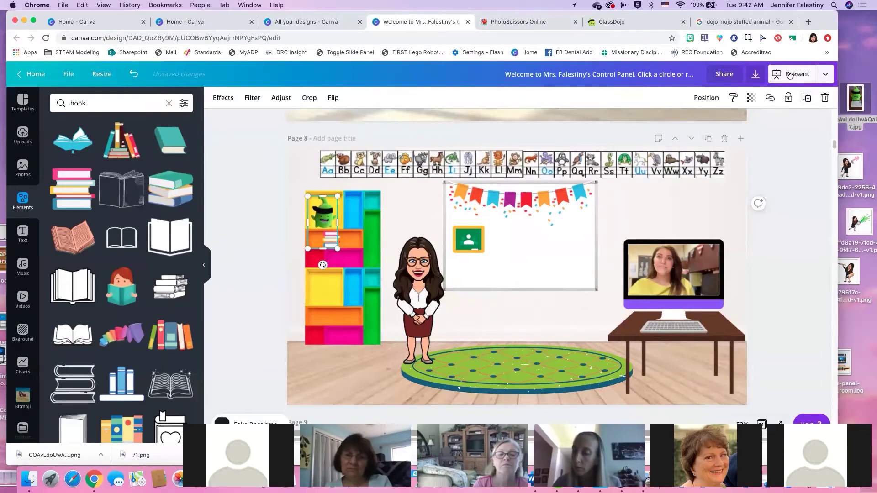
# Delete the existing background music track and bring up the music library
pyautogui.click(821, 74)
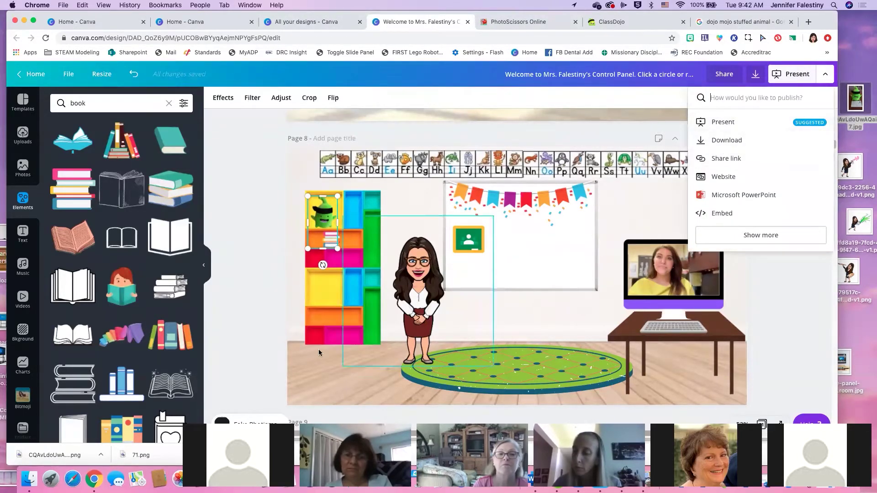
pyautogui.click(256, 361)
pyautogui.rightClick(267, 342)
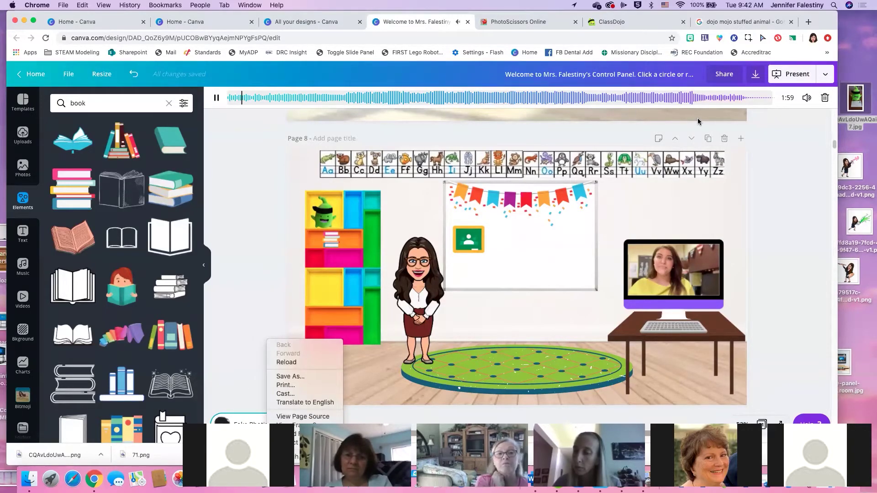
pyautogui.click(825, 101)
pyautogui.click(825, 102)
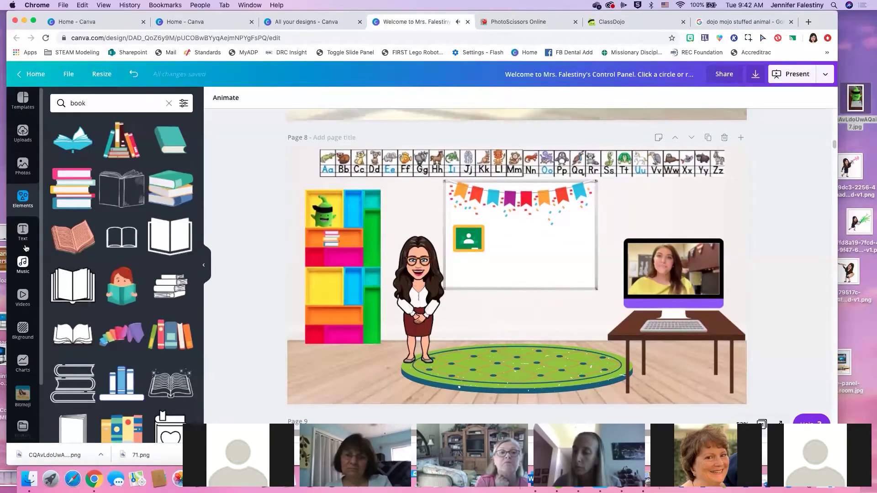
pyautogui.click(23, 265)
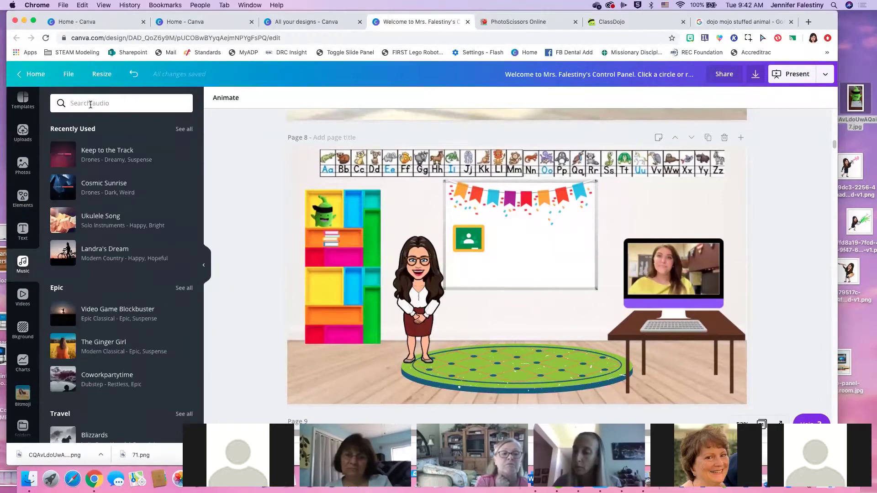
# Replace the mistyped music search with 'tropical'
pyautogui.write('ikson')
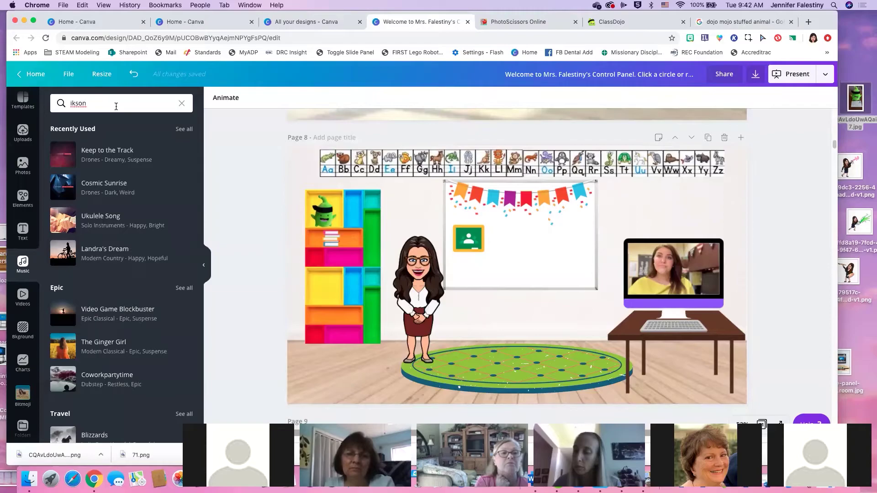
pyautogui.scroll(-1, 153, 245)
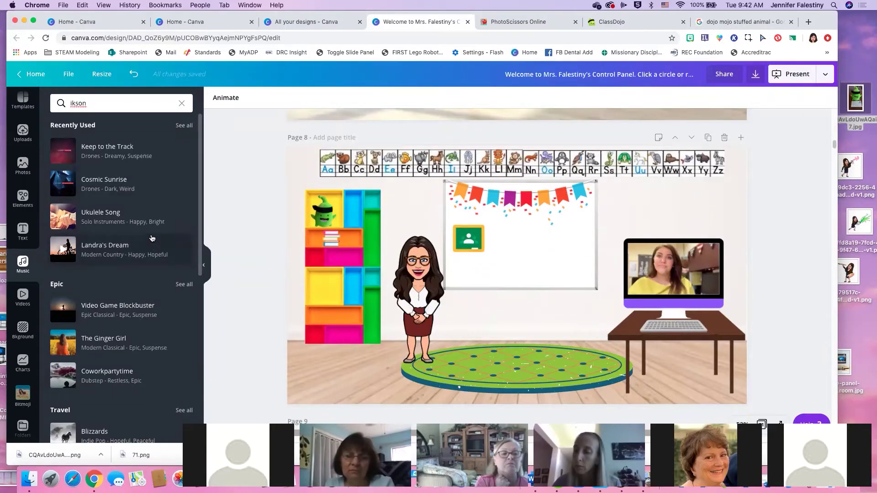
pyautogui.tripleClick(121, 103)
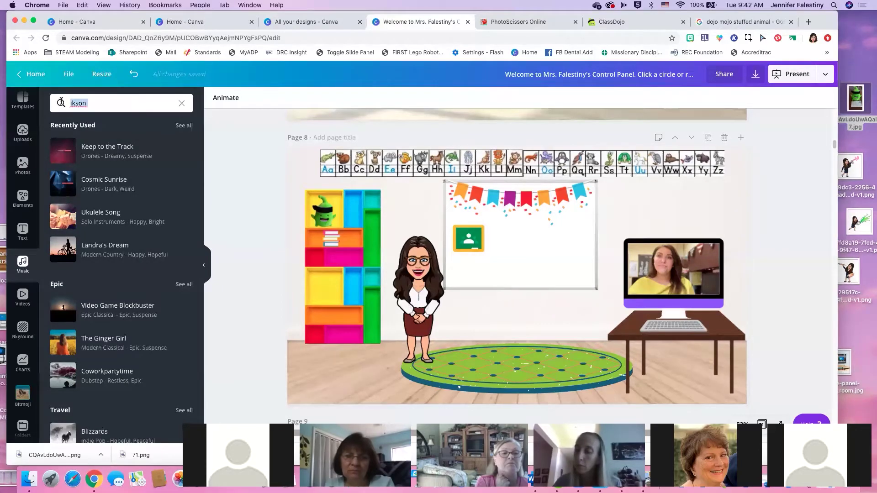
pyautogui.press('BackSpace')
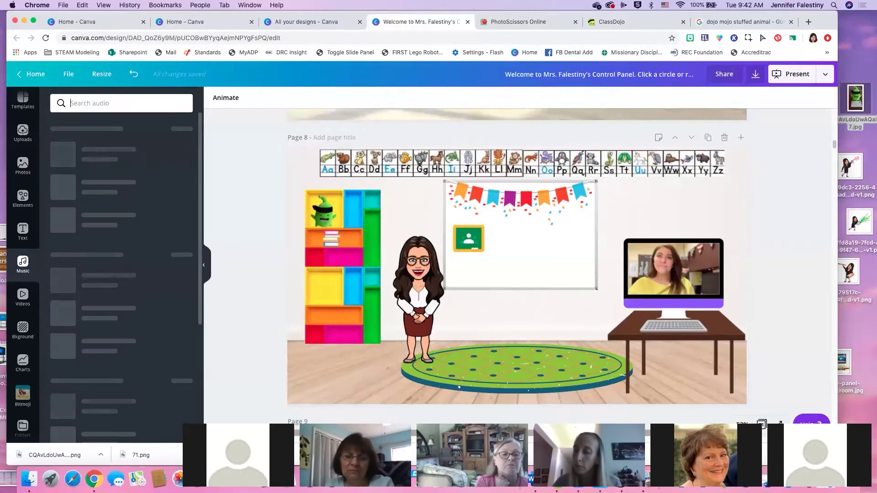
pyautogui.write('tropical')
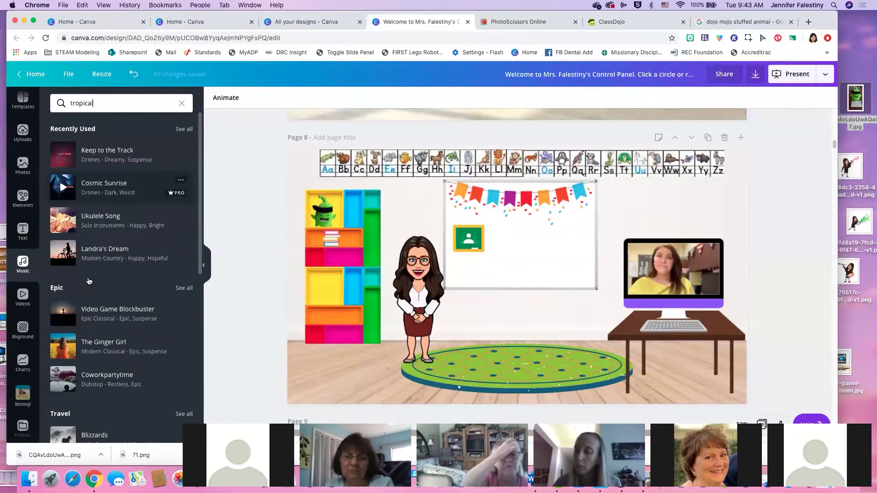
# Preview Queen Alice from the tropical results and place it as background music
pyautogui.scroll(-5, 130, 311)
pyautogui.scroll(-4, 129, 311)
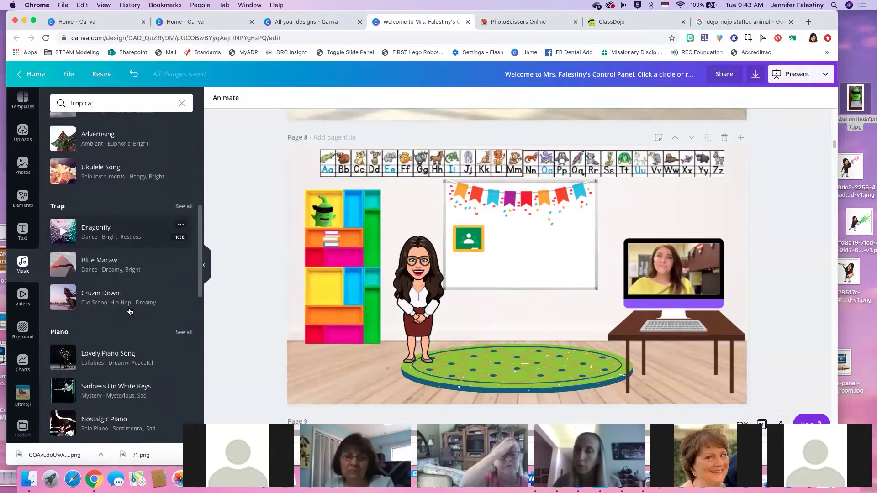
pyautogui.scroll(-3, 120, 325)
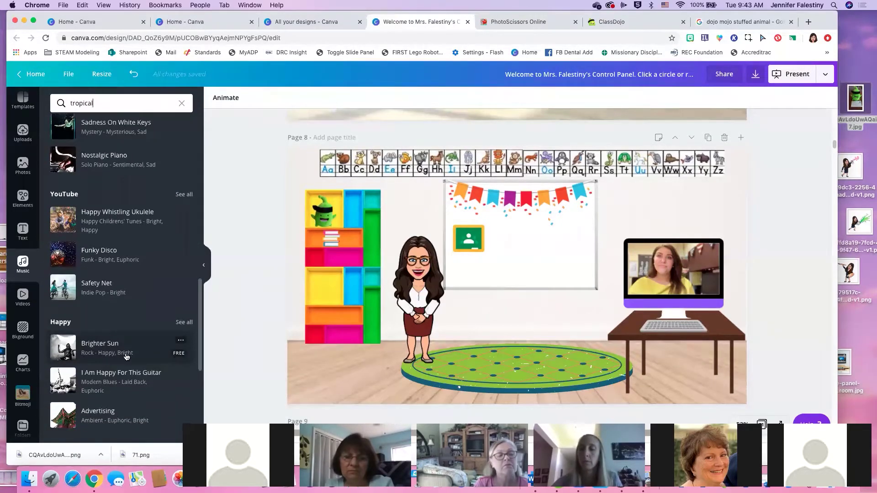
pyautogui.scroll(-7, 124, 343)
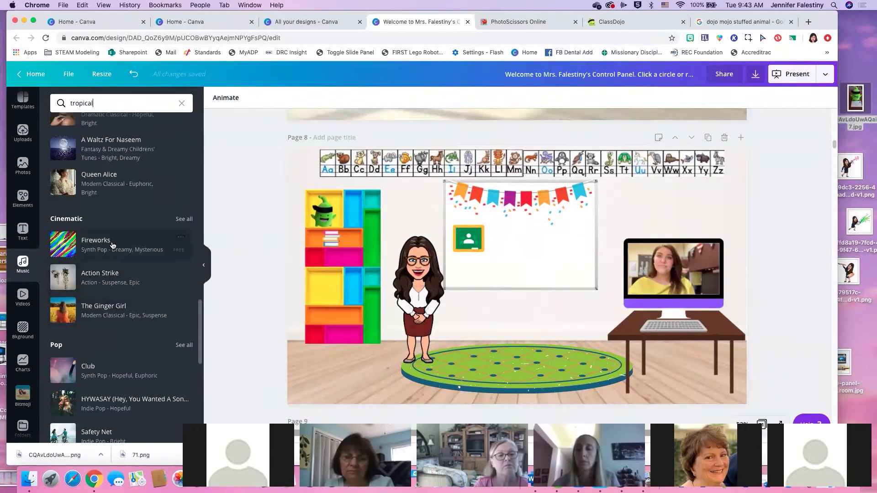
pyautogui.scroll(1, 127, 256)
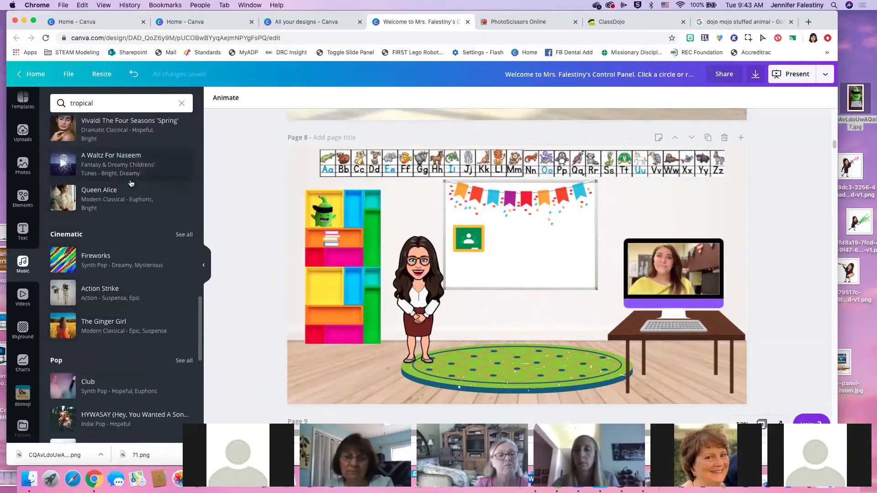
pyautogui.click(124, 209)
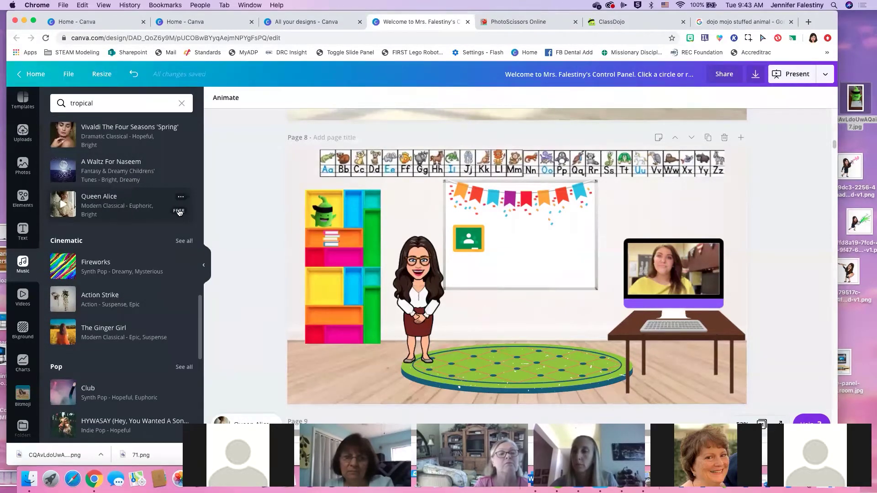
pyautogui.click(65, 207)
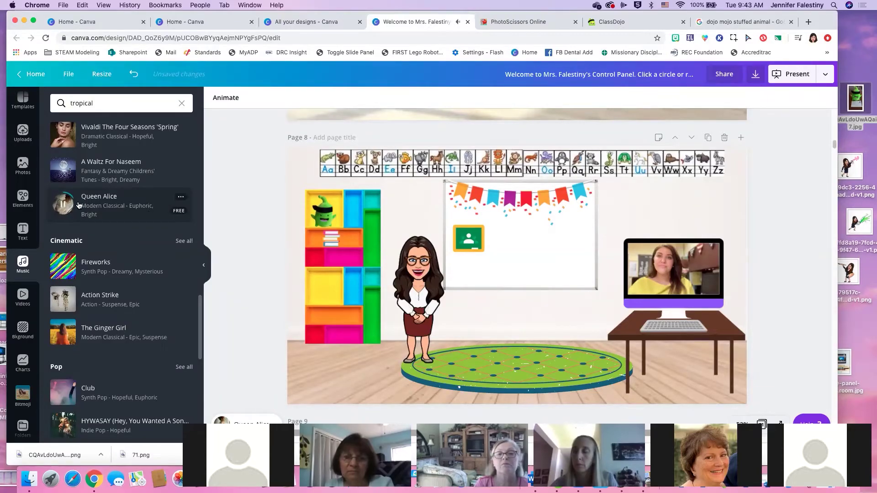
pyautogui.moveTo(165, 210); pyautogui.dragTo(328, 372)
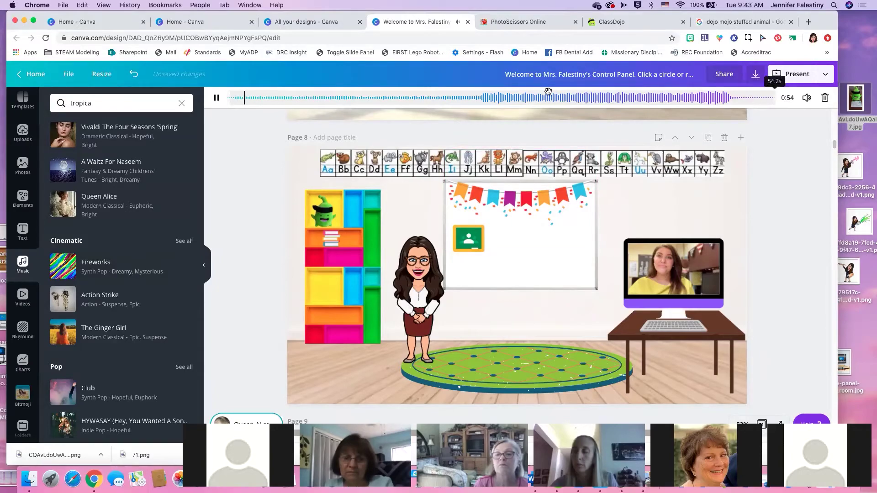
# Replay the Queen Alice track from the start, then stop the preview
pyautogui.click(235, 97)
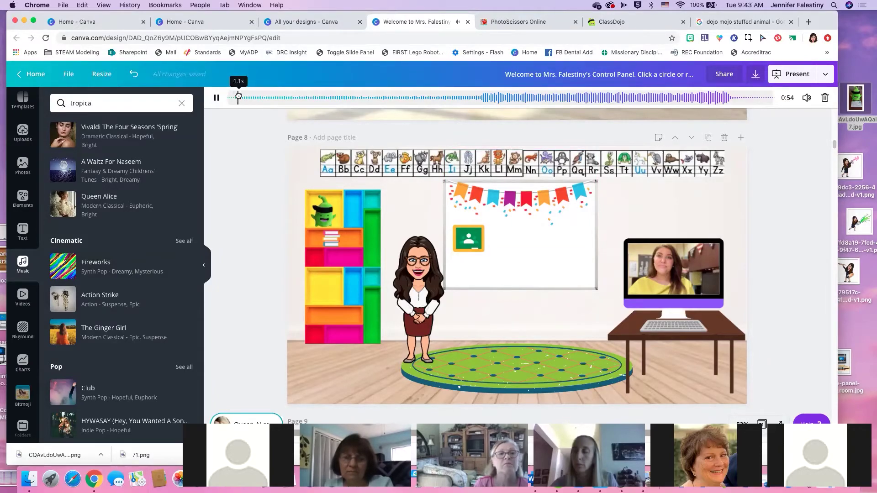
pyautogui.click(217, 98)
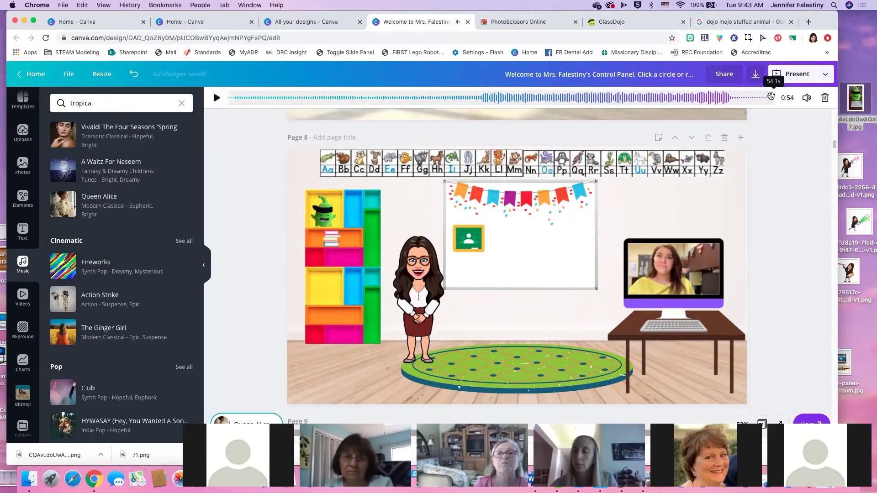
pyautogui.click(747, 99)
pyautogui.click(807, 98)
pyautogui.click(806, 98)
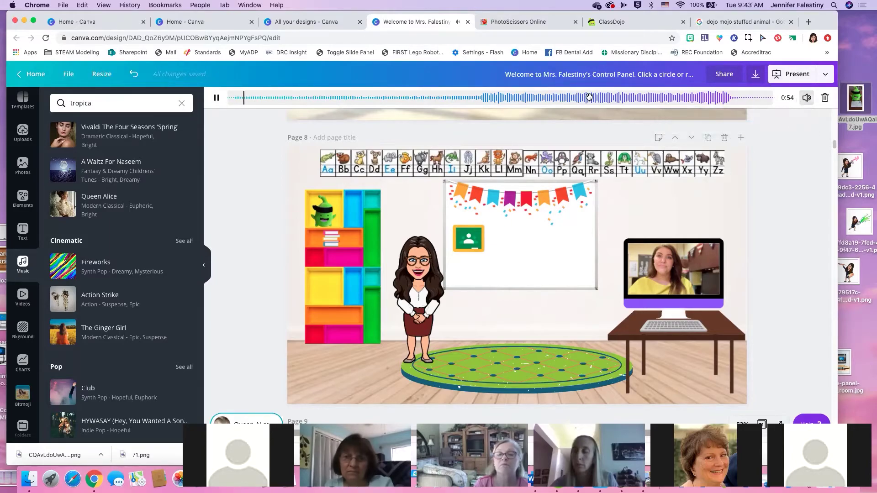
pyautogui.click(217, 98)
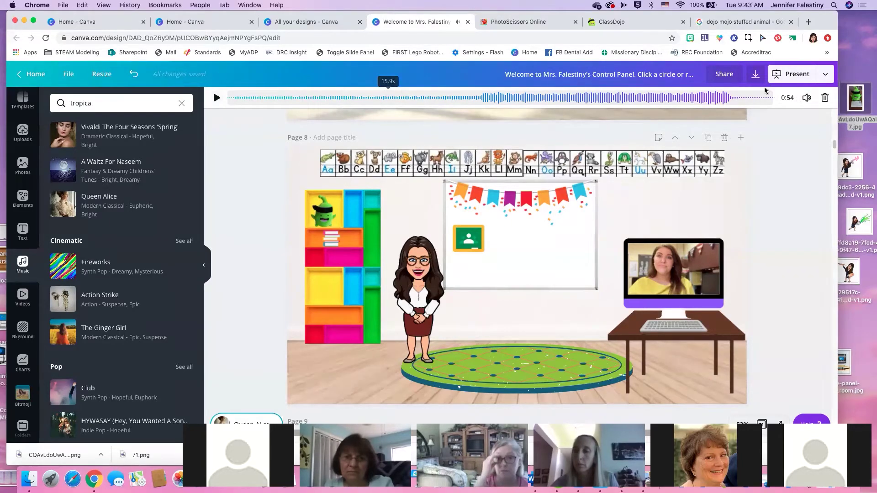
# Lower the Queen Alice music volume to about 22
pyautogui.click(806, 99)
pyautogui.moveTo(778, 120); pyautogui.dragTo(707, 124)
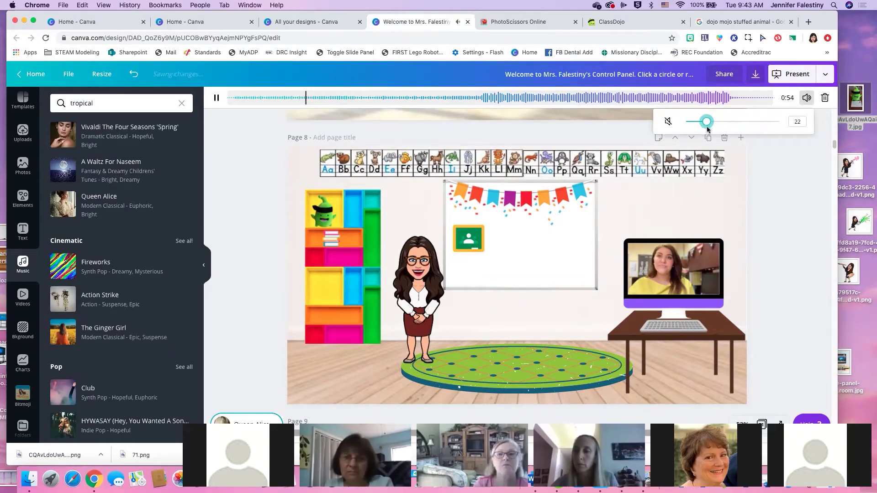
pyautogui.click(800, 184)
pyautogui.click(778, 74)
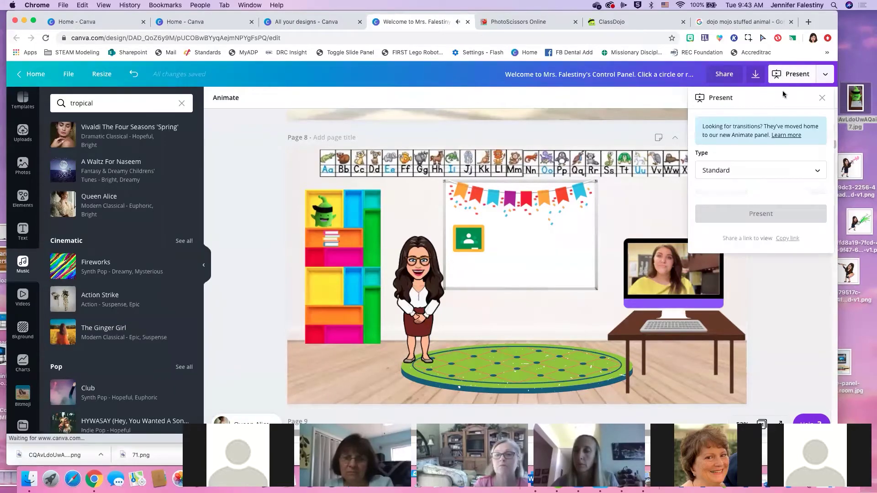
# Present the classroom full screen, pausing the monitor video and muting the sound
pyautogui.click(775, 192)
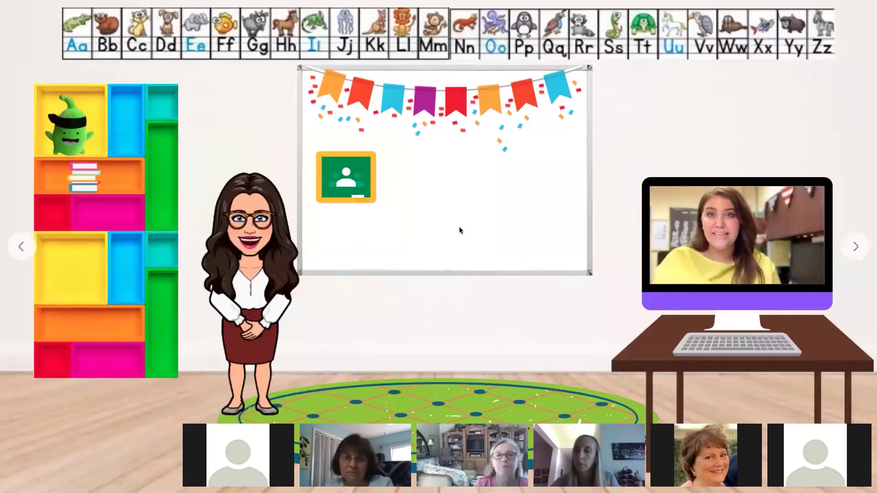
pyautogui.click(735, 237)
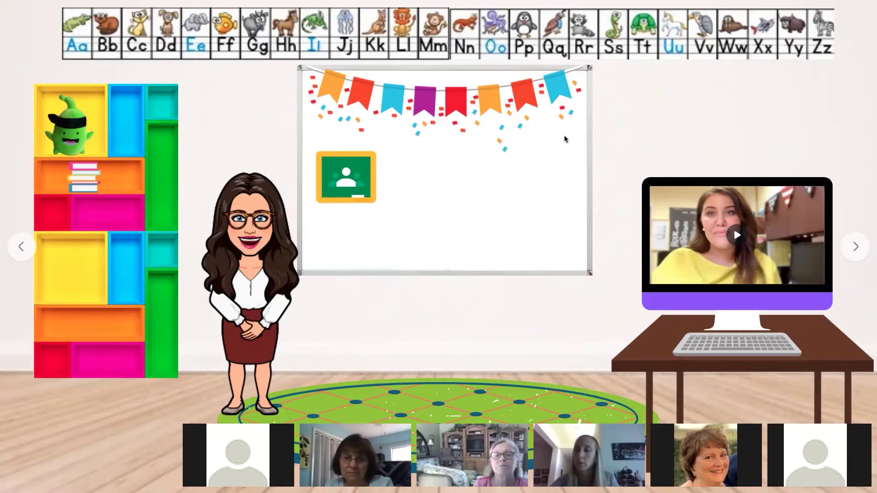
pyautogui.press('m')
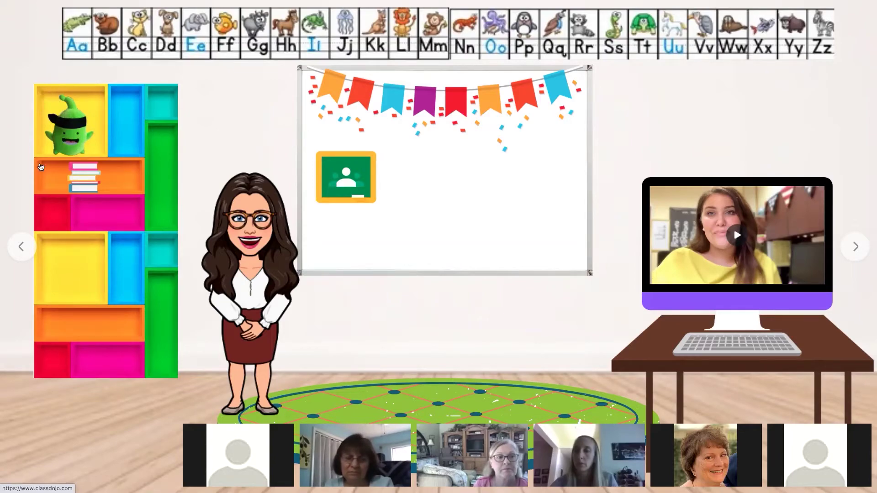
# Test the bookshelf link to ClassDojo, then return to the design and exit full screen
pyautogui.click(88, 186)
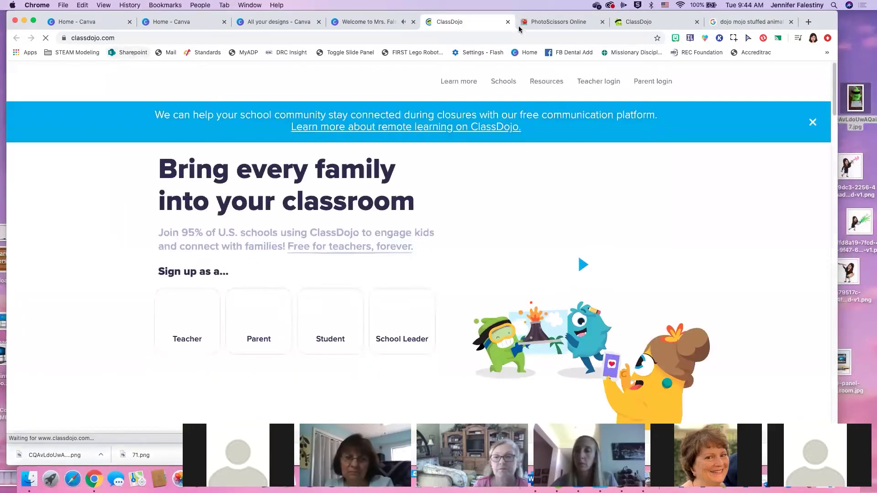
pyautogui.click(370, 21)
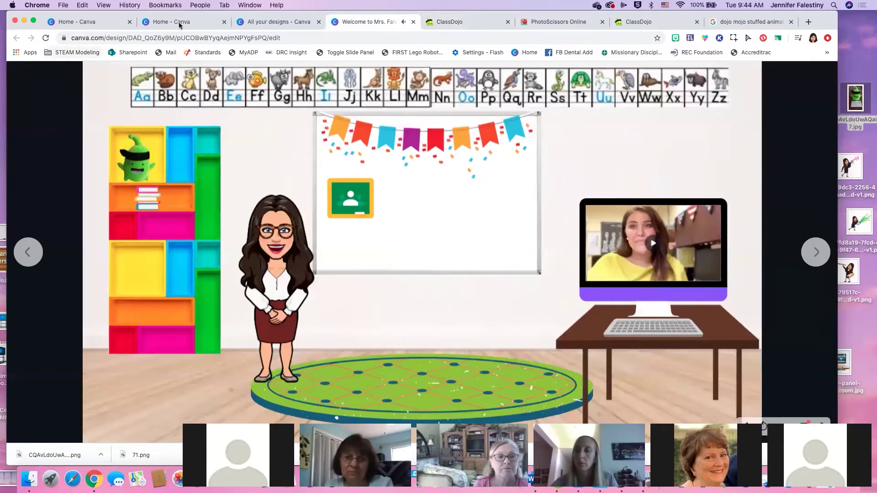
pyautogui.click(180, 22)
pyautogui.click(292, 22)
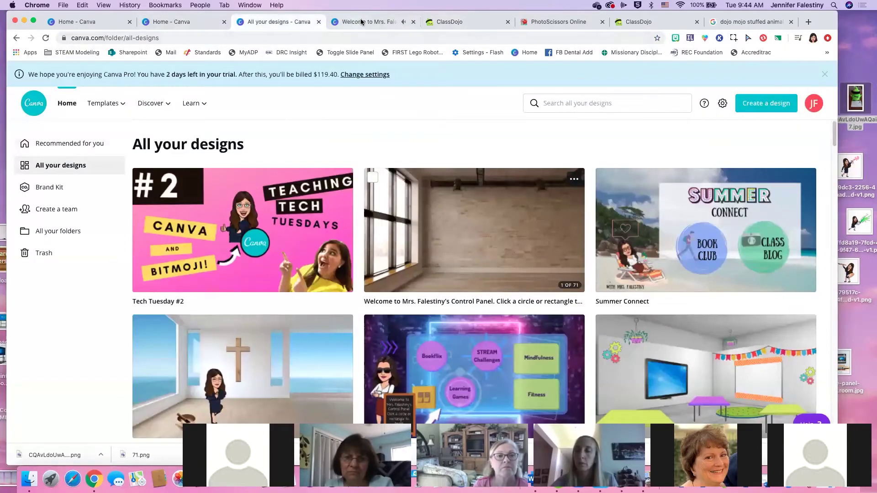
pyautogui.click(361, 21)
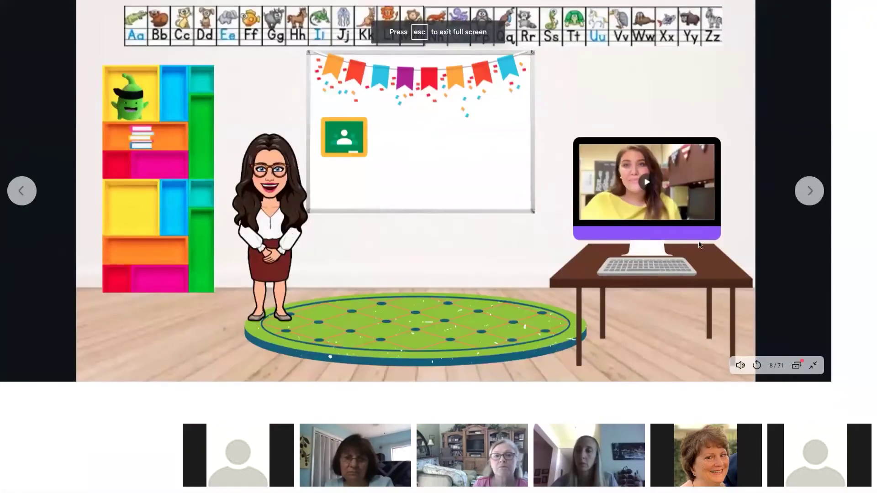
pyautogui.press('Escape')
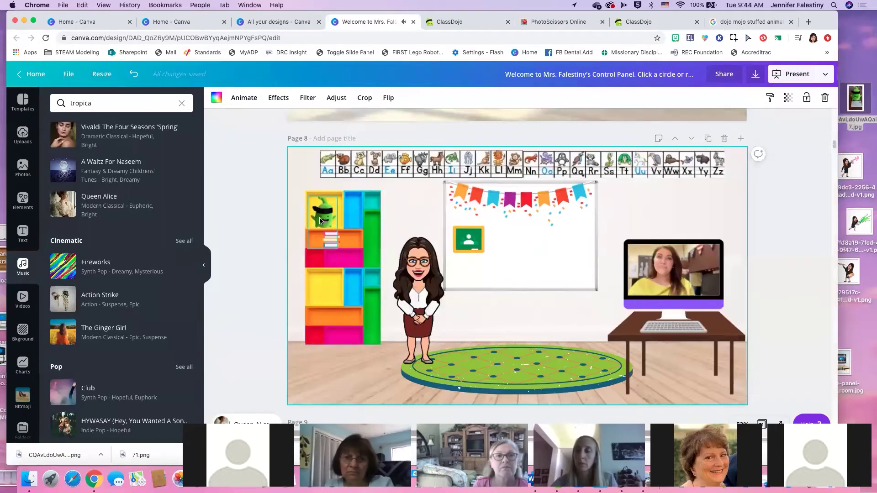
# Crop the green monster picture on the bookshelf down to just its head
pyautogui.click(323, 221)
pyautogui.doubleClick(324, 219)
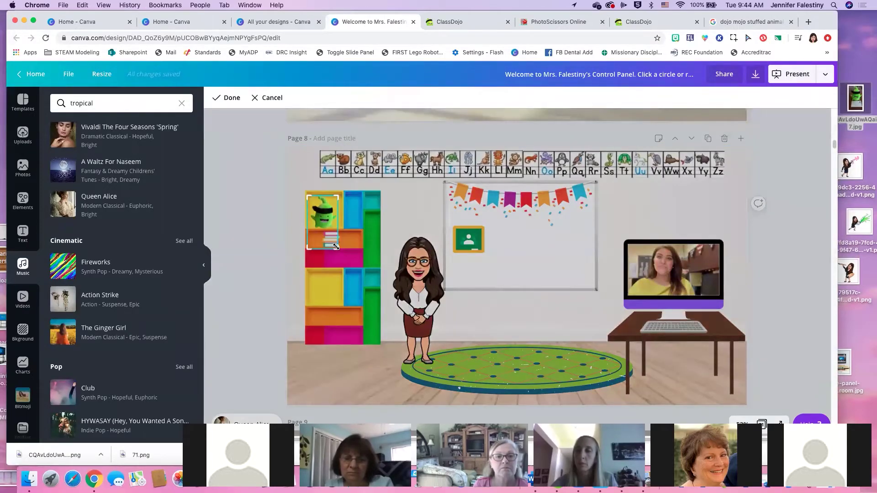
pyautogui.moveTo(336, 247); pyautogui.dragTo(335, 232)
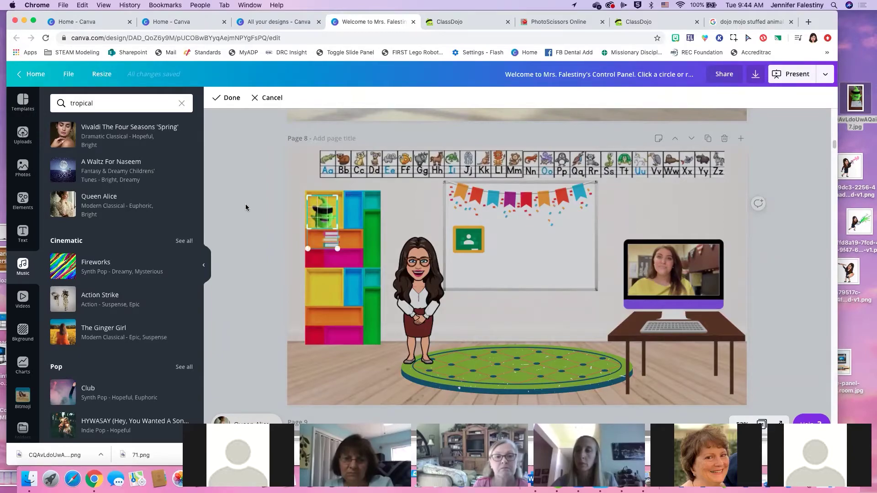
pyautogui.click(288, 195)
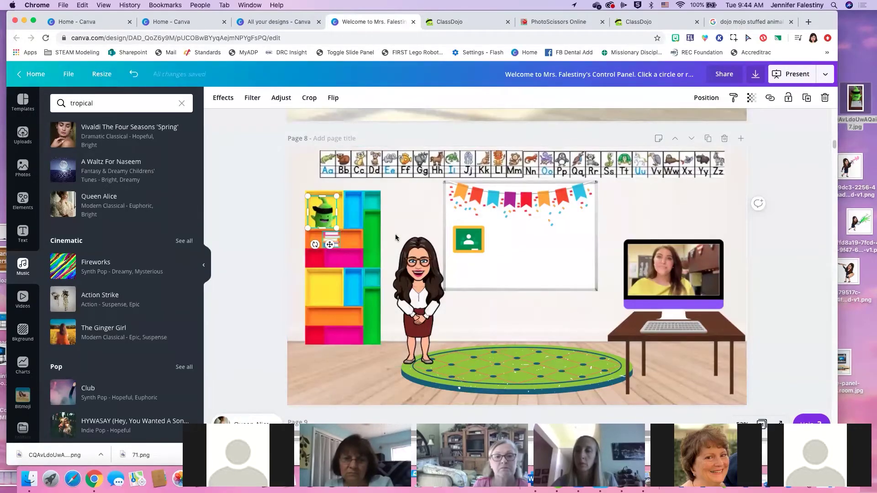
# Check the book stack's link box without adding a link, then go to the ClassDojo tab's address bar
pyautogui.click(329, 237)
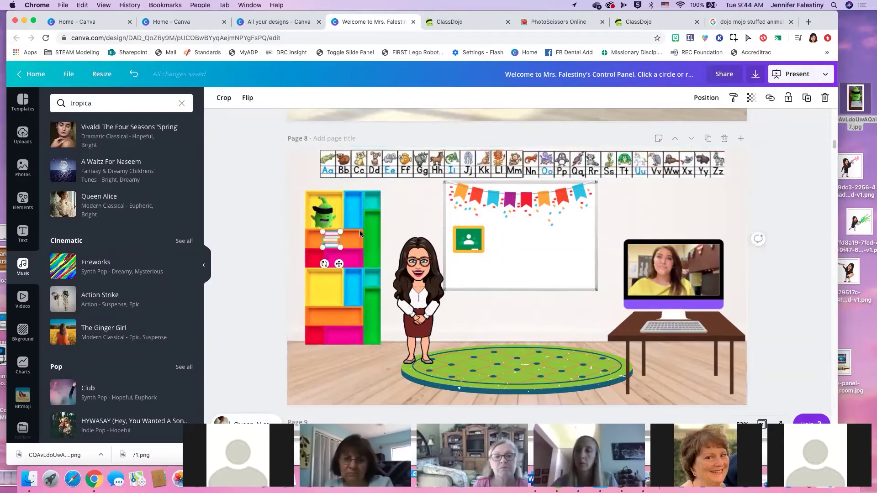
pyautogui.click(771, 101)
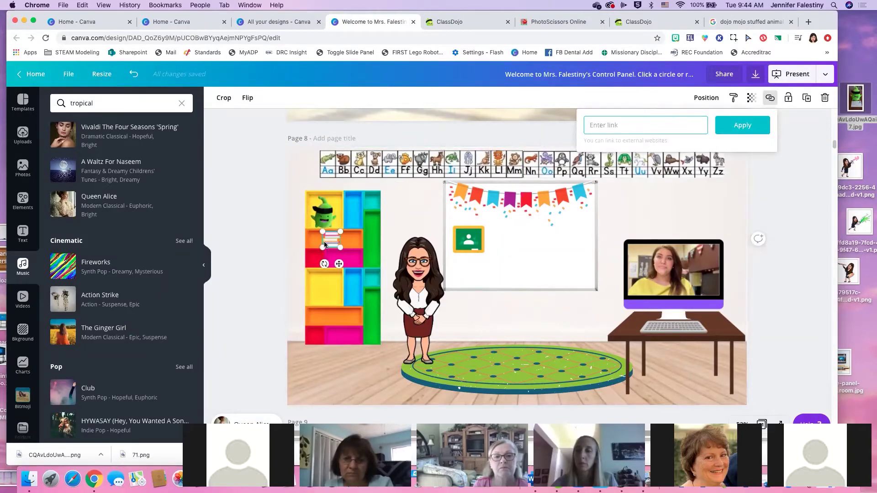
pyautogui.press('Escape')
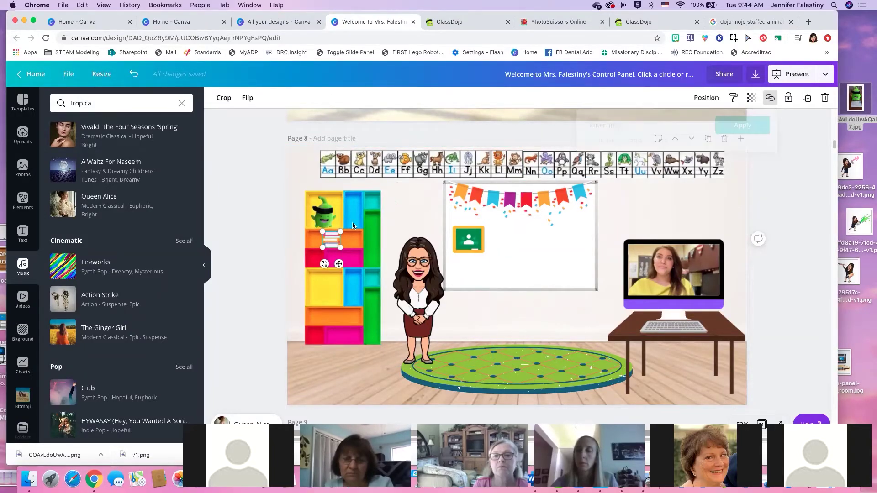
pyautogui.click(459, 18)
pyautogui.click(457, 38)
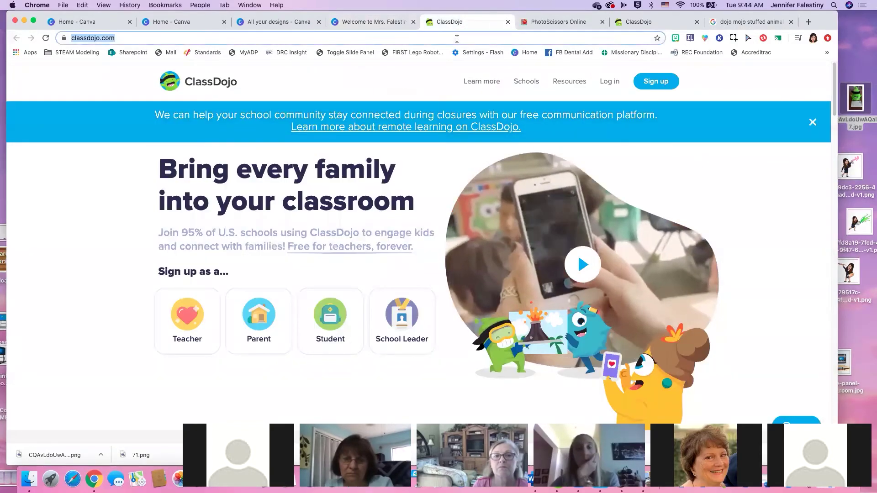
# Open getepic.com from an 'epic books' search and grab its web address
pyautogui.write('epic')
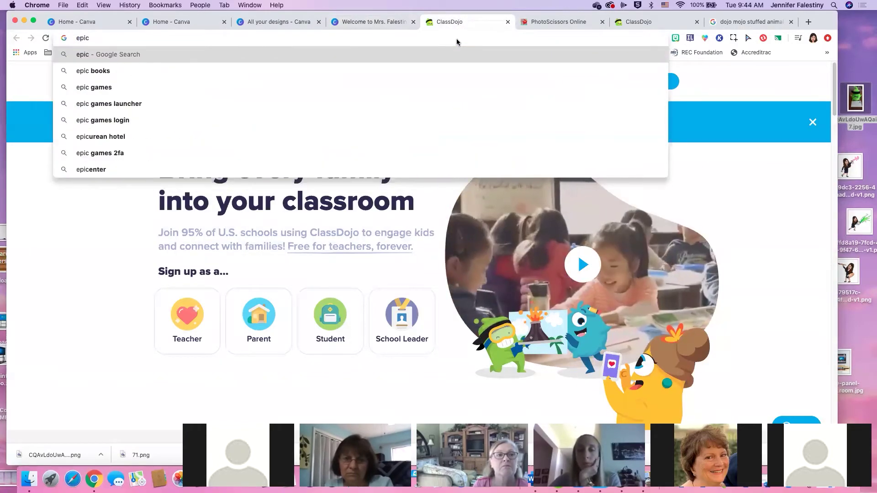
pyautogui.press('Down')
pyautogui.press('Return')
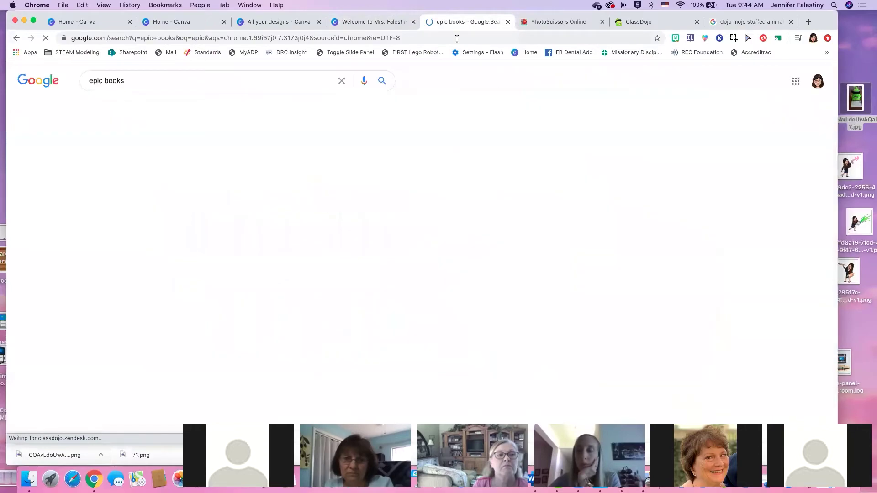
pyautogui.click(181, 157)
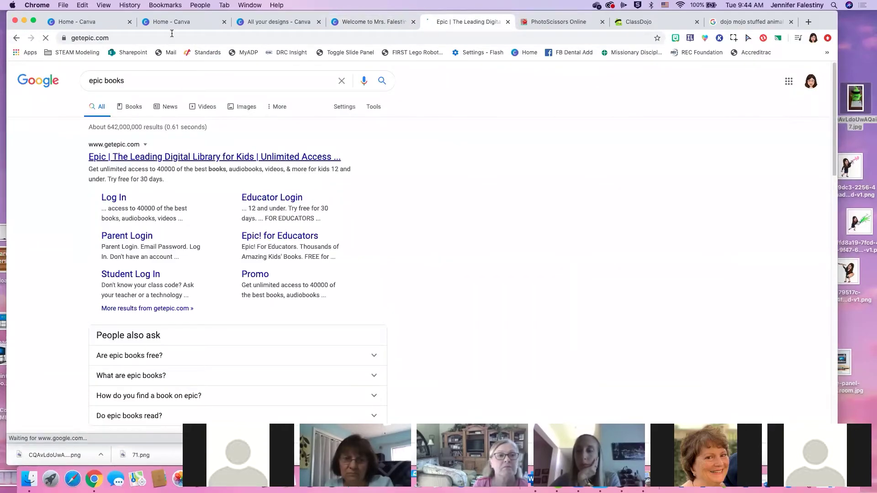
pyautogui.click(169, 38)
pyautogui.press('super+c')
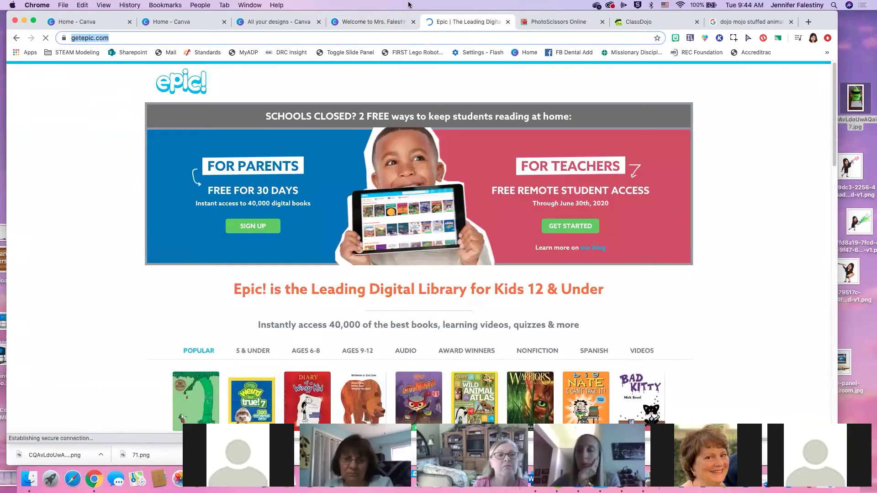
pyautogui.click(349, 23)
pyautogui.click(271, 22)
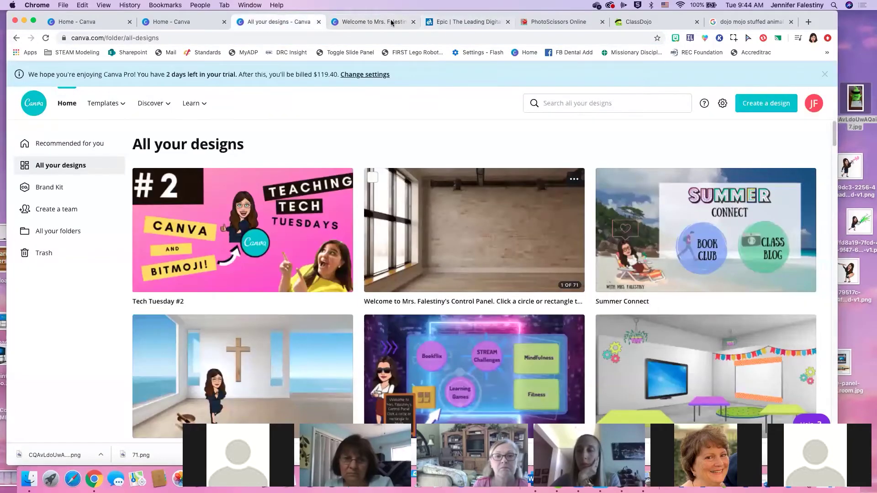
pyautogui.click(363, 20)
pyautogui.click(332, 239)
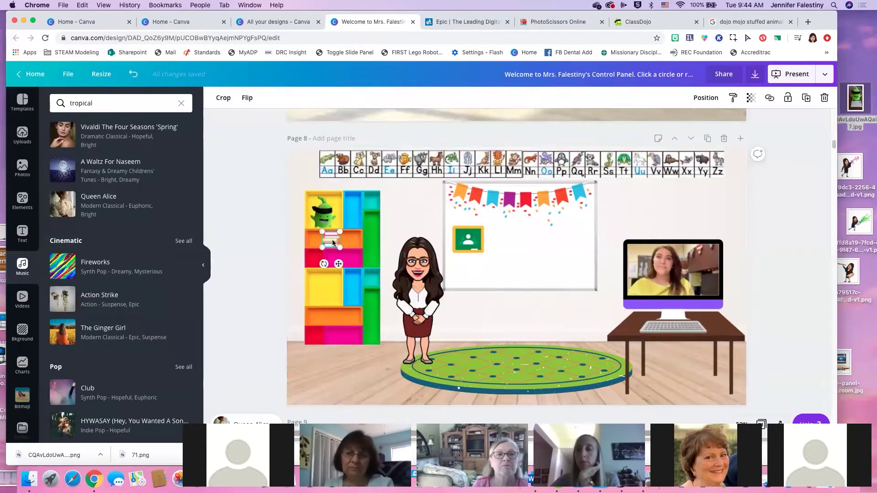
pyautogui.click(768, 98)
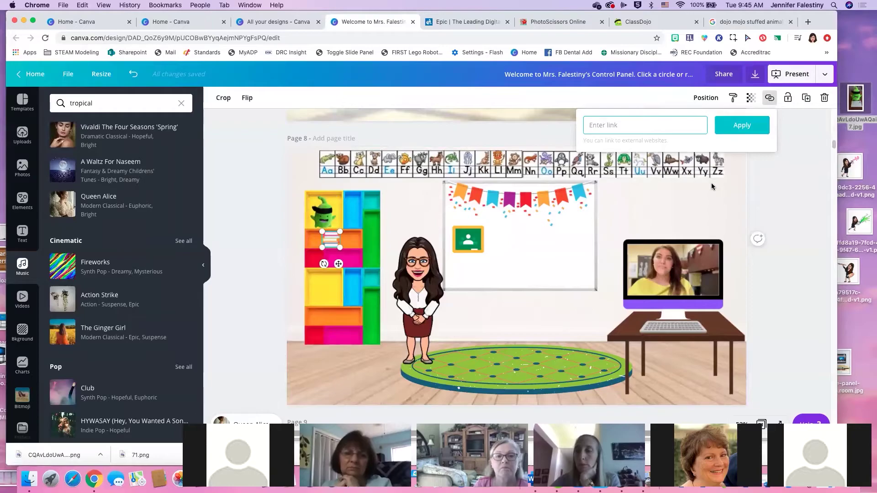
pyautogui.press('super+v')
pyautogui.click(731, 130)
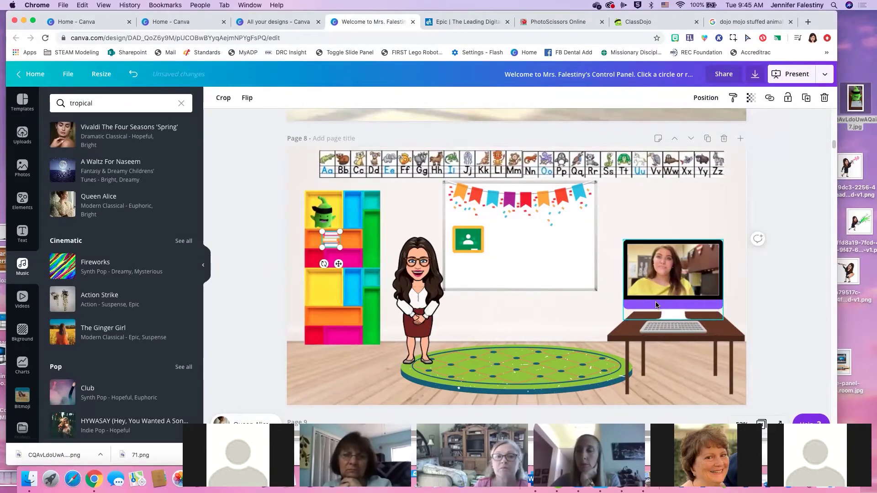
pyautogui.scroll(-1, 656, 305)
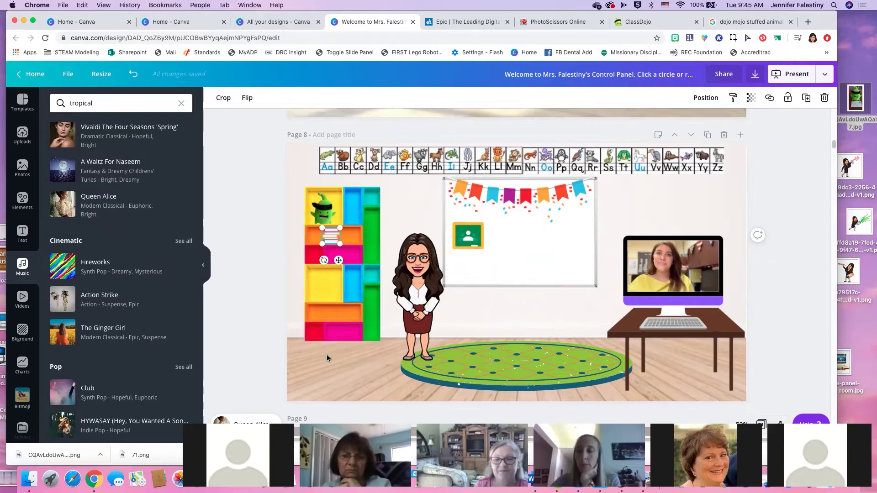
pyautogui.click(341, 360)
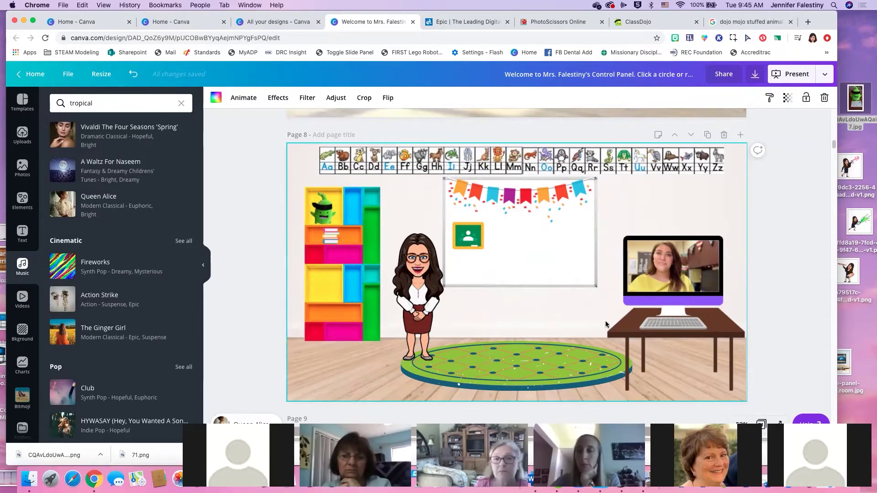
pyautogui.scroll(2, 604, 324)
# Nudge the teacher bitmoji slightly left and down
pyautogui.click(419, 305)
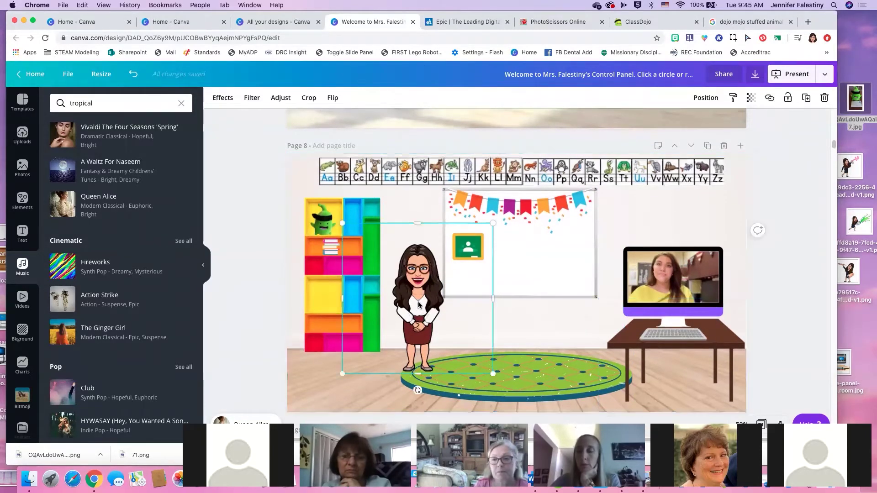
pyautogui.moveTo(417, 307); pyautogui.dragTo(416, 307)
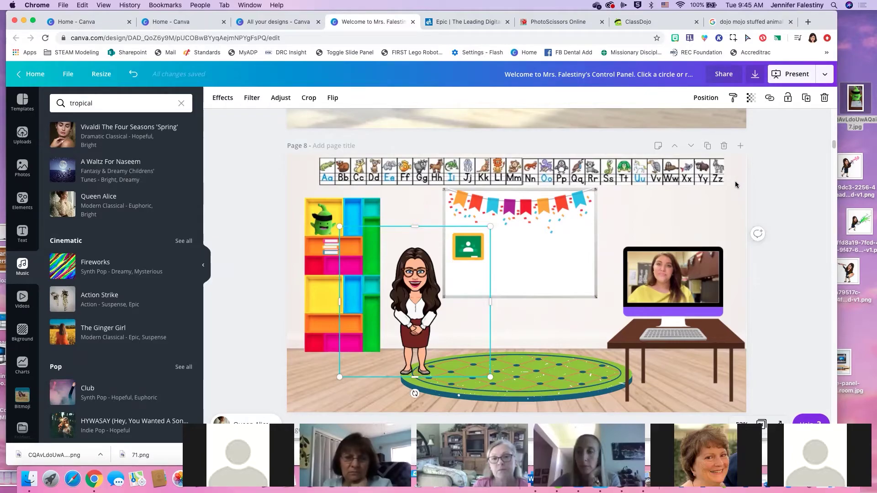
pyautogui.click(735, 181)
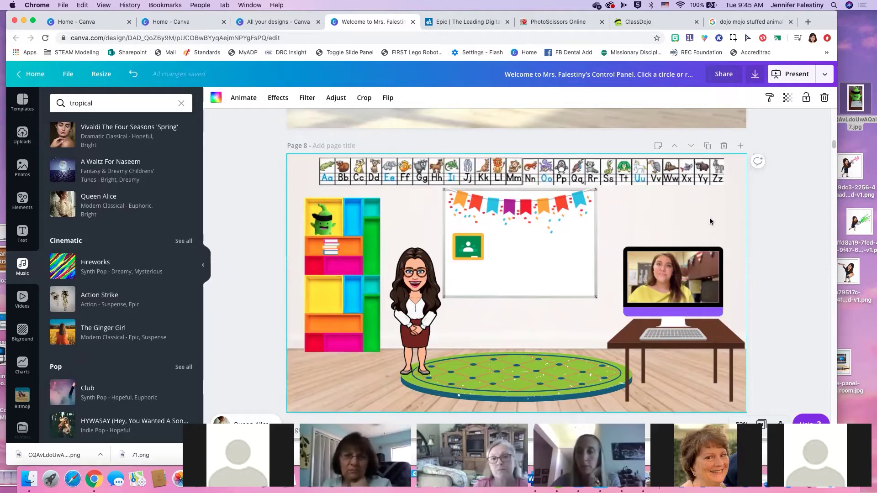
pyautogui.scroll(1, 705, 220)
pyautogui.scroll(5, 705, 220)
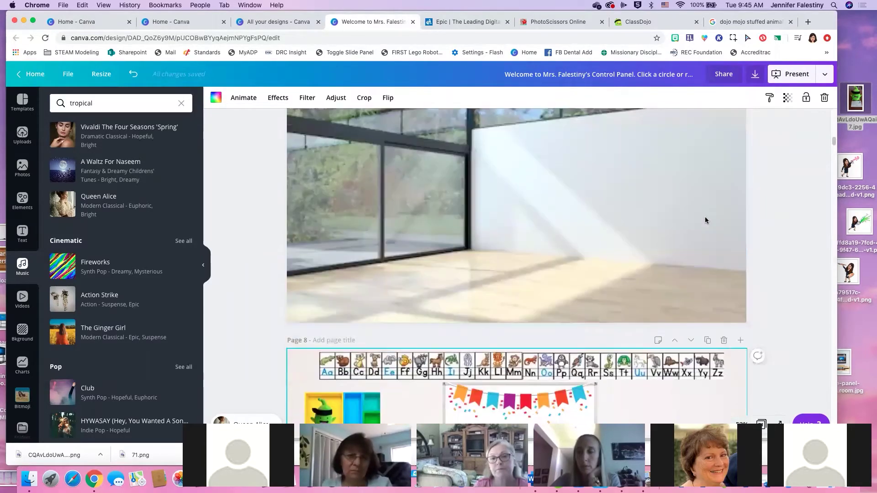
pyautogui.click(244, 20)
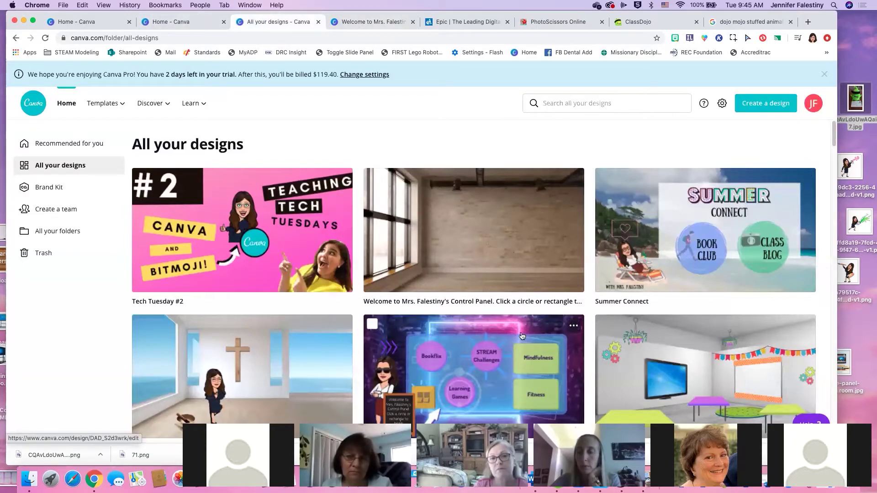
# Open Summer Connect, copy its view-only link from the Present options, and switch to ClassDojo
pyautogui.click(737, 259)
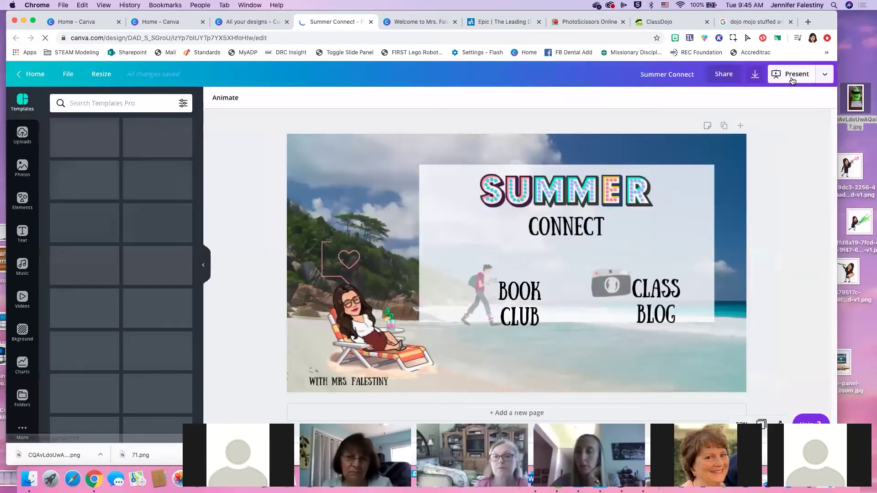
pyautogui.click(792, 79)
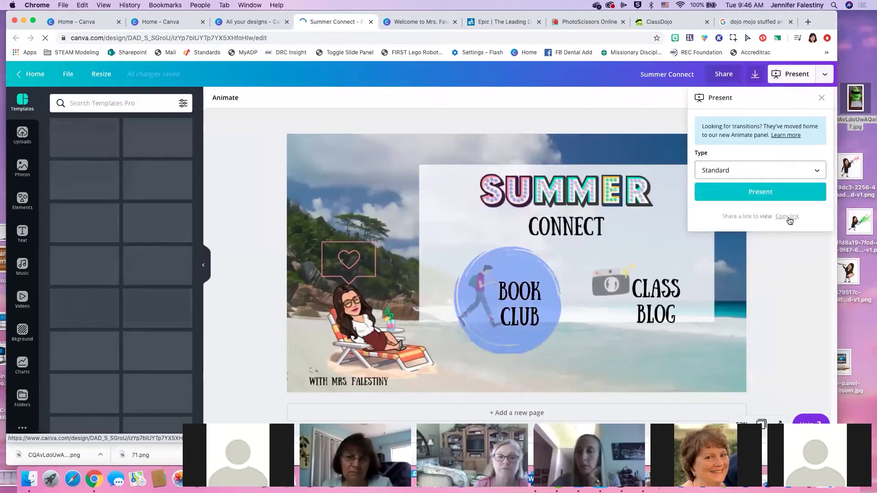
pyautogui.click(670, 22)
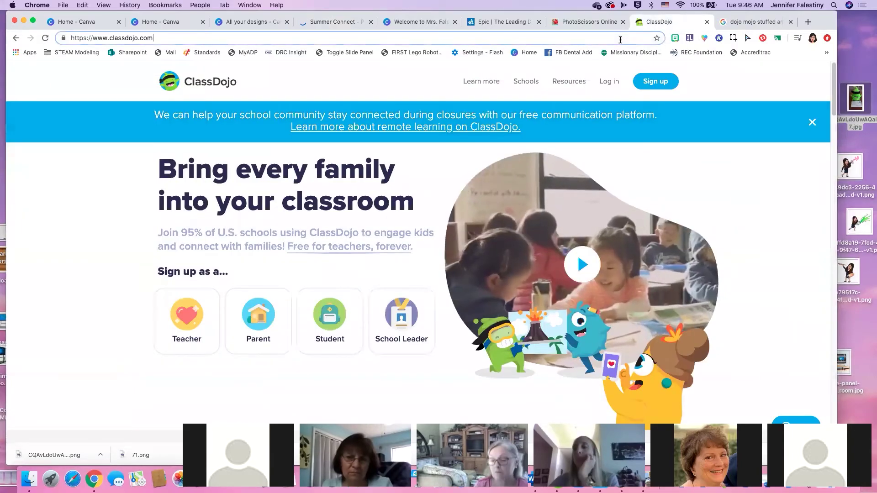
# Load the pasted Summer Connect view link and confirm Book Club opens the sign-up form
pyautogui.click(620, 40)
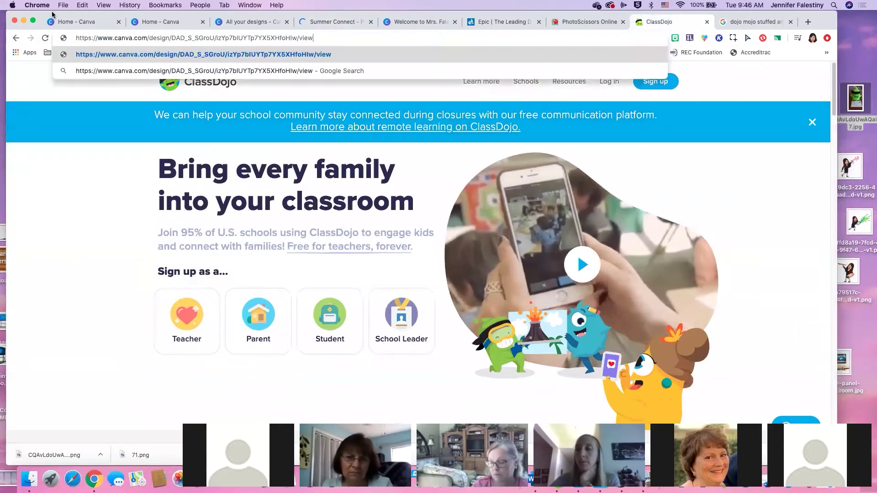
pyautogui.press('Return')
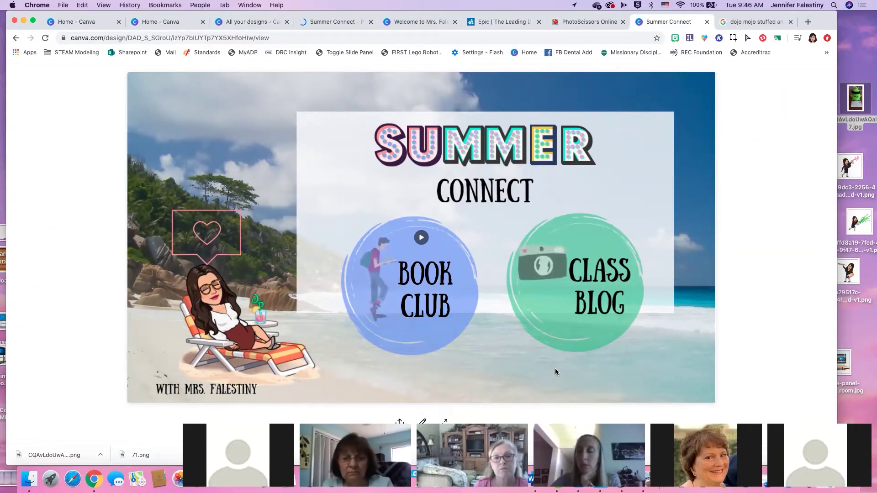
pyautogui.click(421, 238)
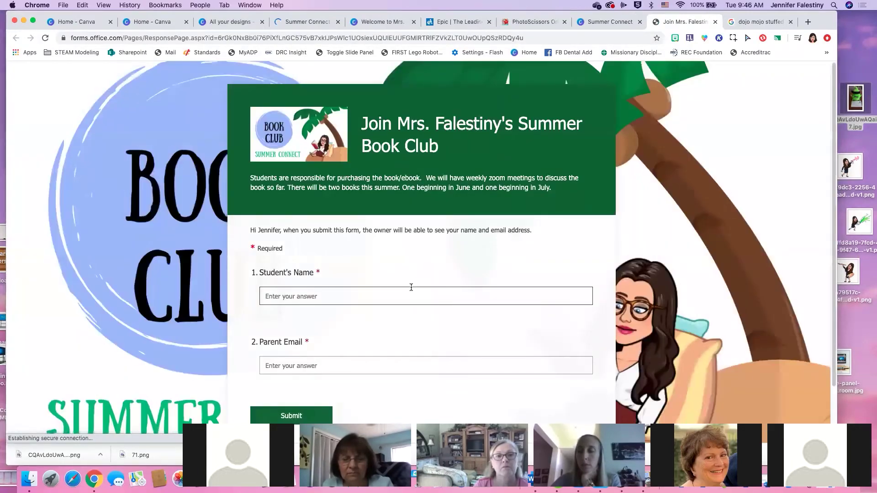
# Check the Parent Email and Student's Name fields on the book club form, then return to Summer Connect
pyautogui.scroll(-1, 387, 293)
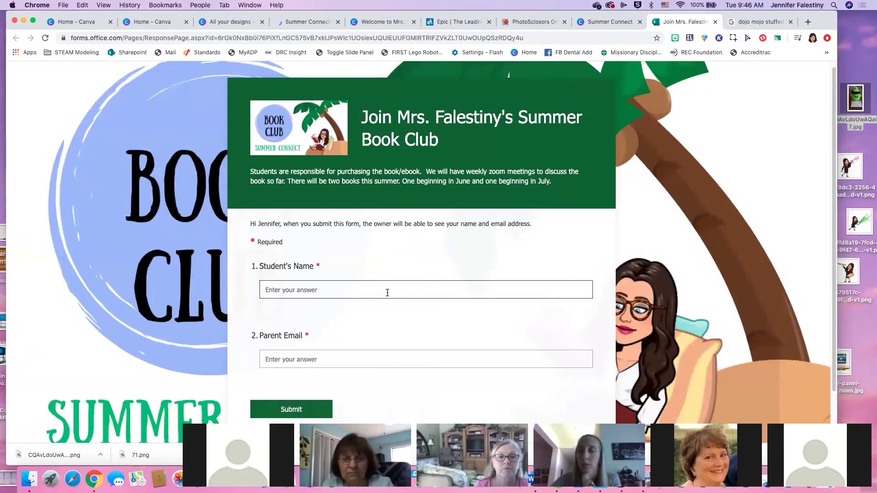
pyautogui.click(364, 363)
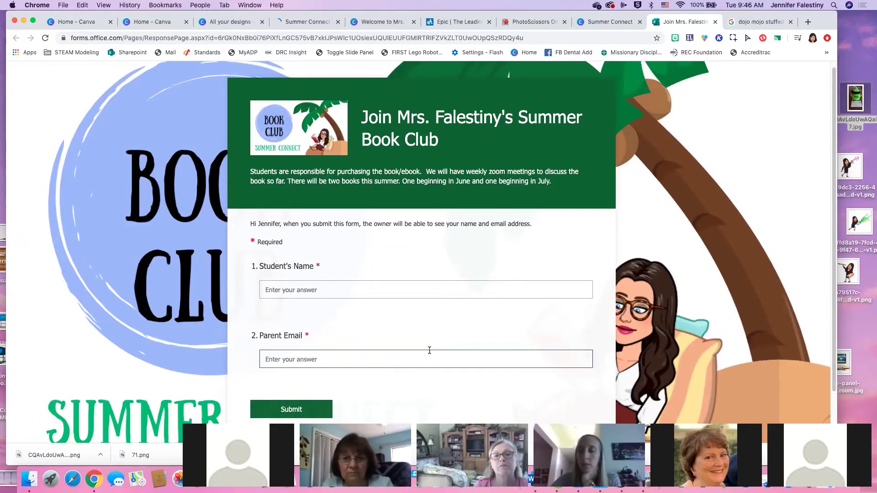
pyautogui.click(411, 292)
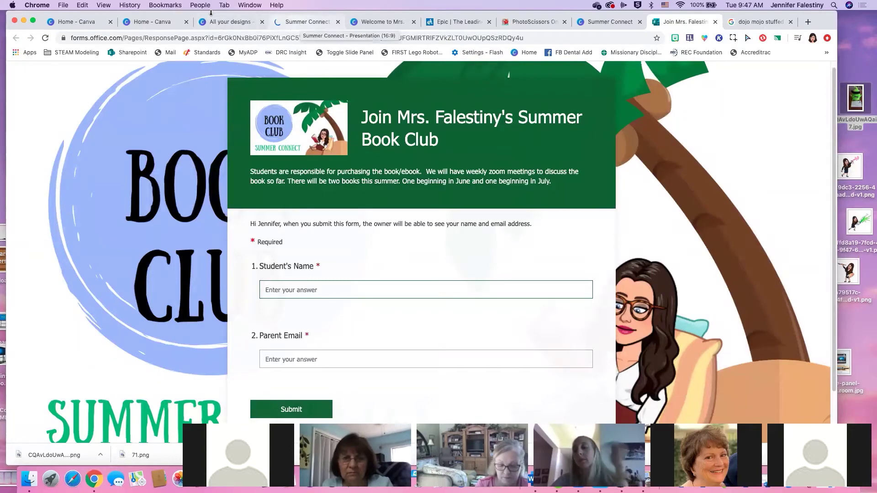
pyautogui.click(226, 22)
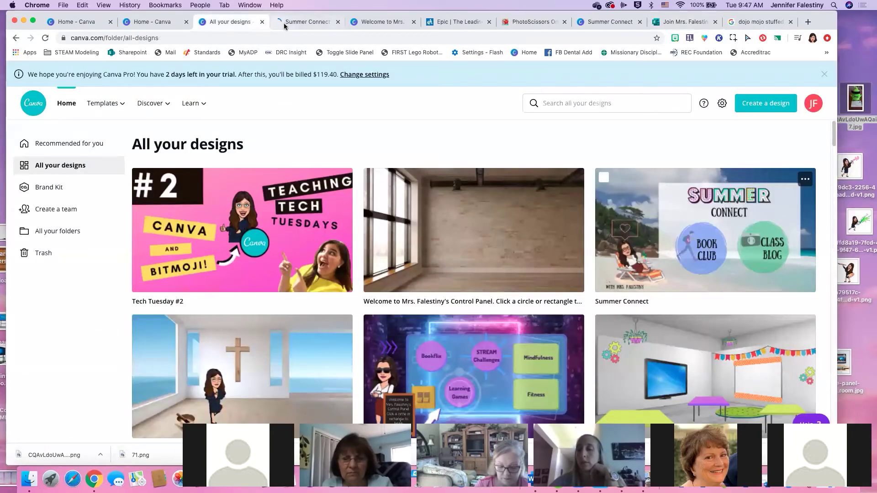
pyautogui.click(280, 23)
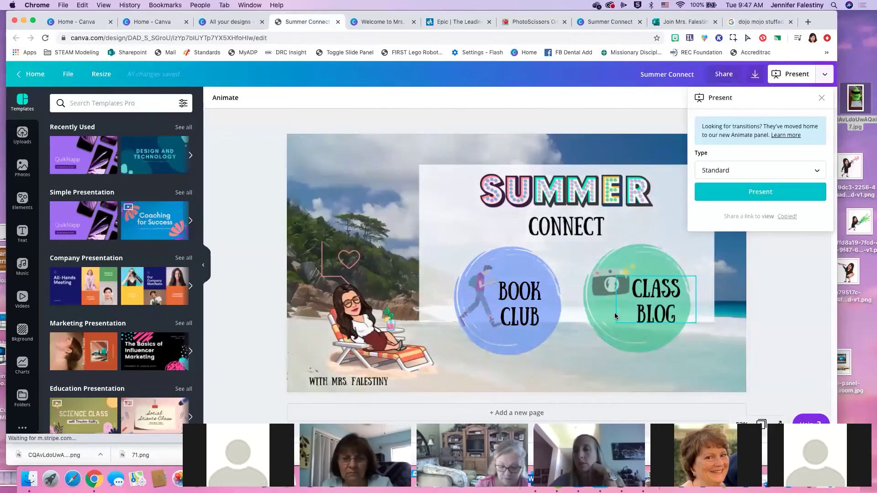
# On the Summer Connect view-only page, follow the Class Blog link to Flipgrid
pyautogui.click(384, 22)
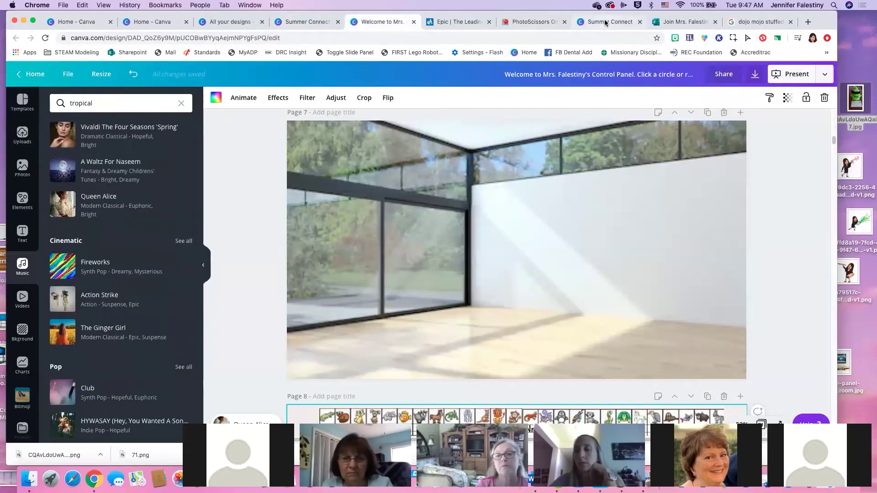
pyautogui.click(607, 22)
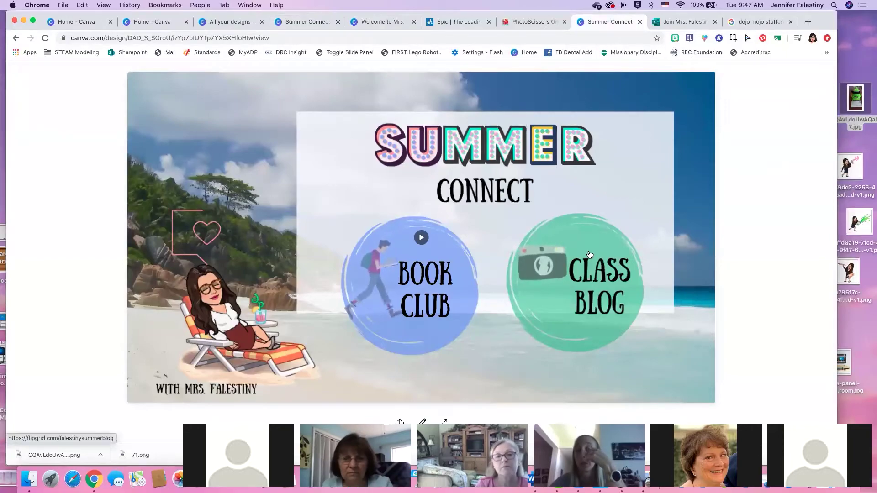
pyautogui.click(589, 254)
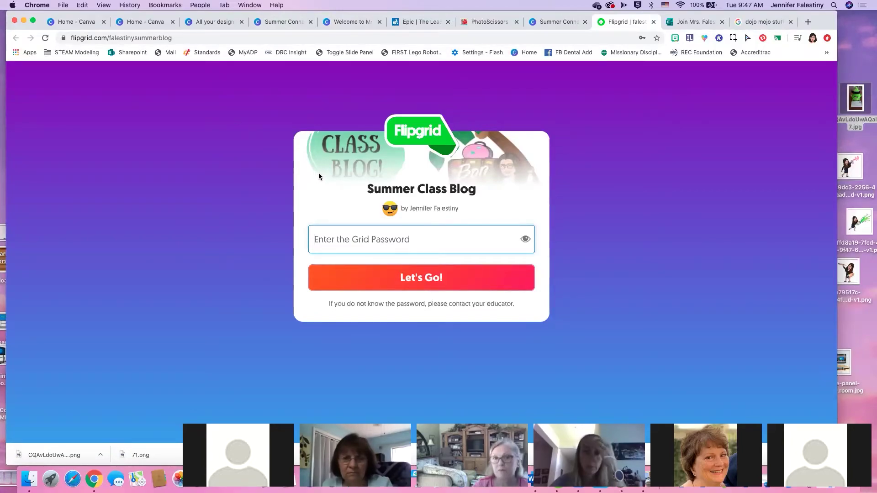
# Enter the Summer Class Blog grid password, retrying after the first entry is rejected
pyautogui.write('••')
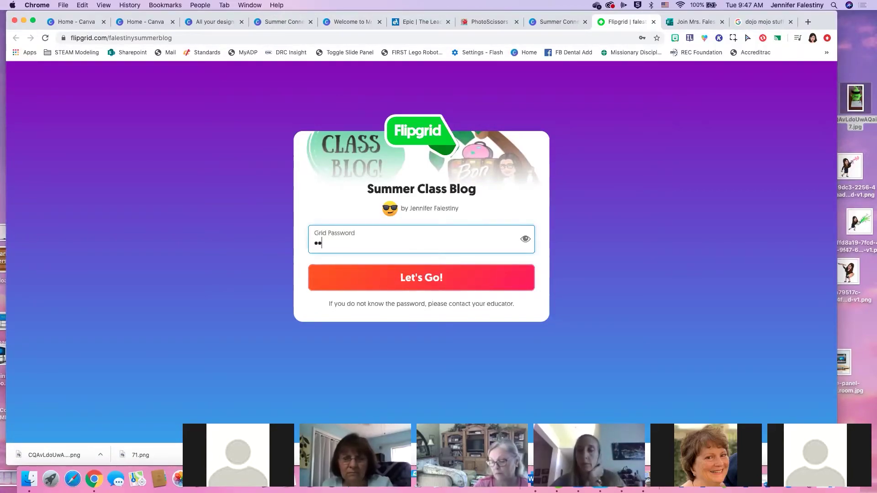
pyautogui.write('••••••')
pyautogui.press('Return')
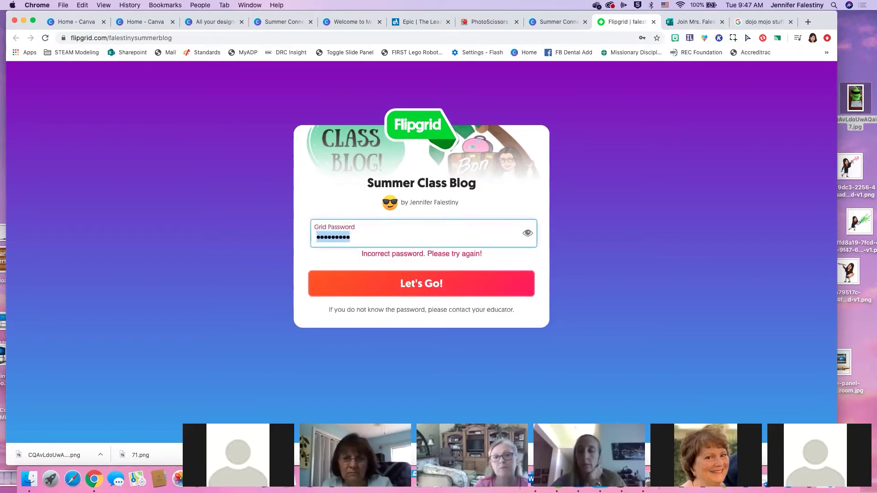
pyautogui.press('super+a')
pyautogui.write('••••••••••')
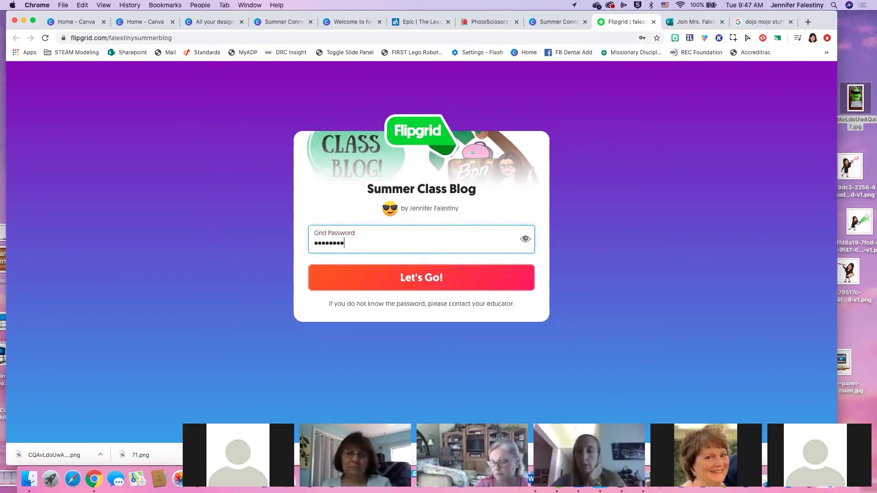
pyautogui.press('Return')
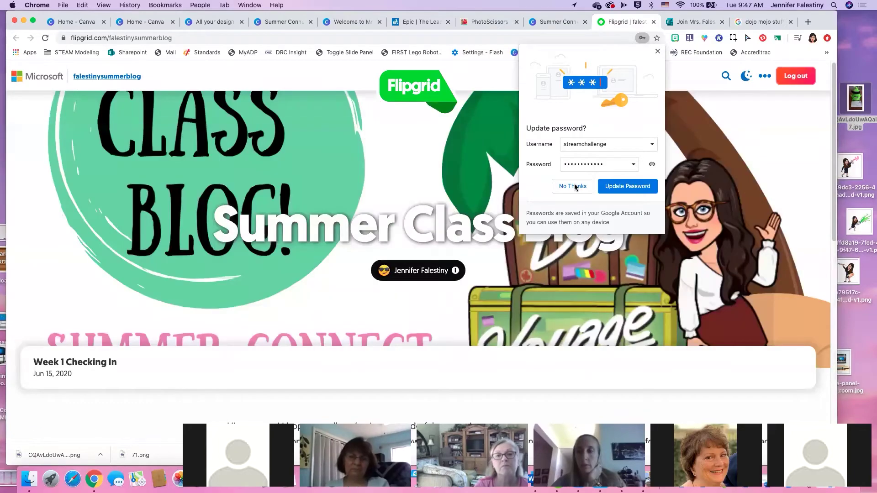
# Dismiss Chrome's password bubble, return to Summer Connect, and select its web address
pyautogui.click(574, 187)
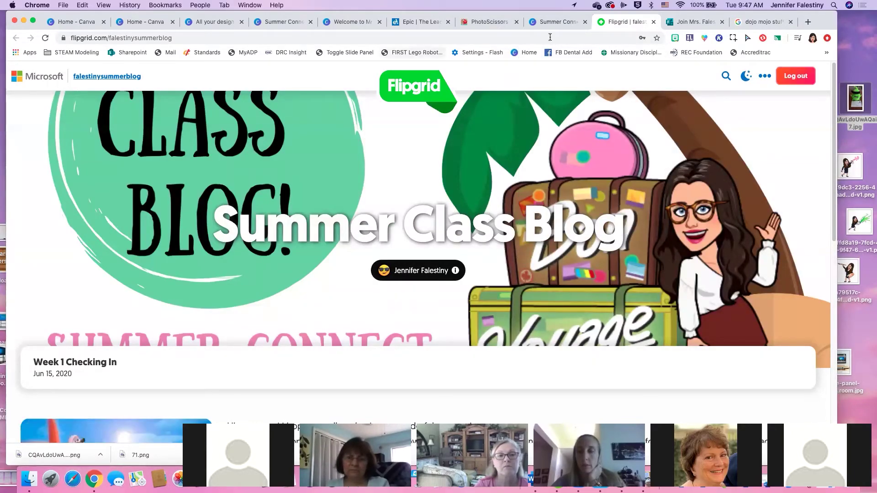
pyautogui.click(532, 22)
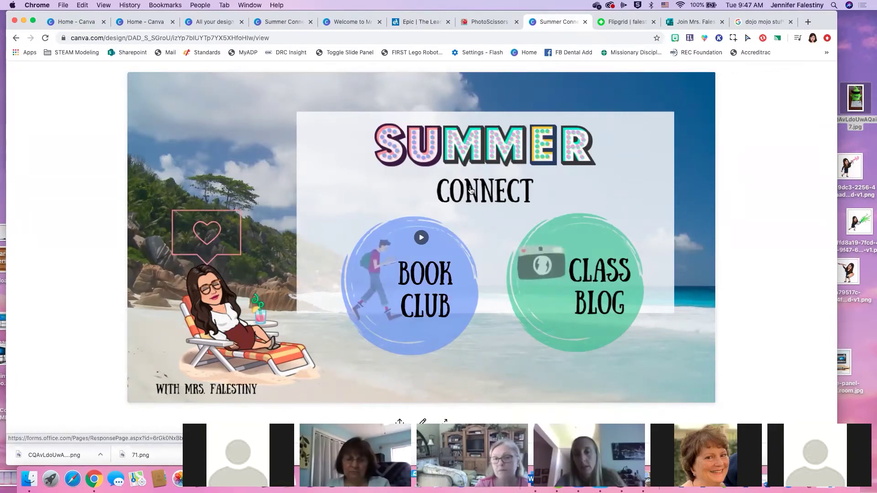
pyautogui.click(73, 38)
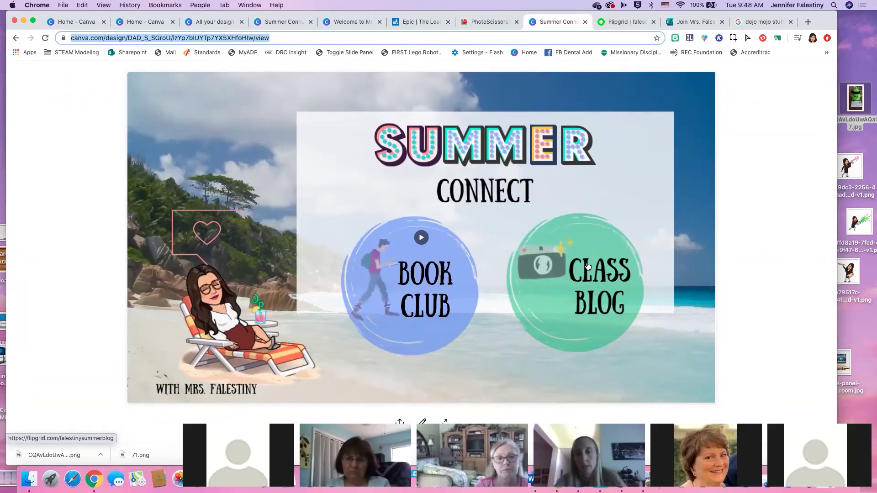
# Reopen the Class Blog link and switch to the loaded Summer Class Blog grid
pyautogui.click(588, 266)
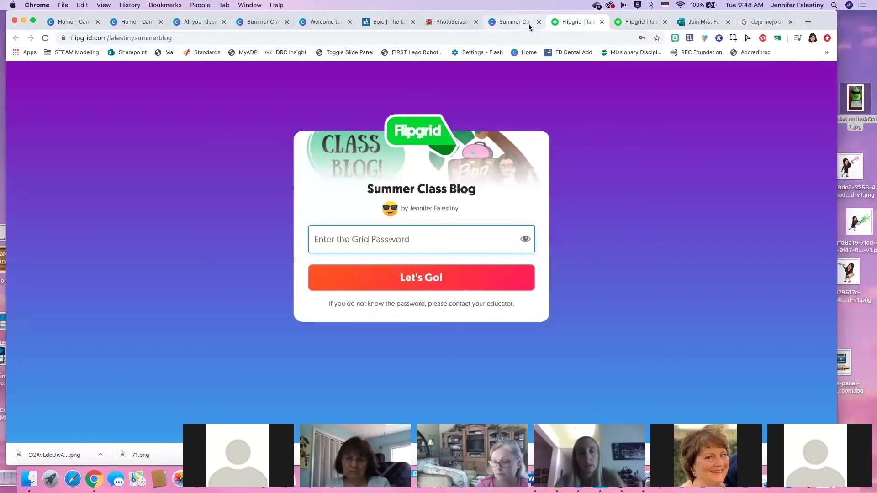
pyautogui.click(640, 22)
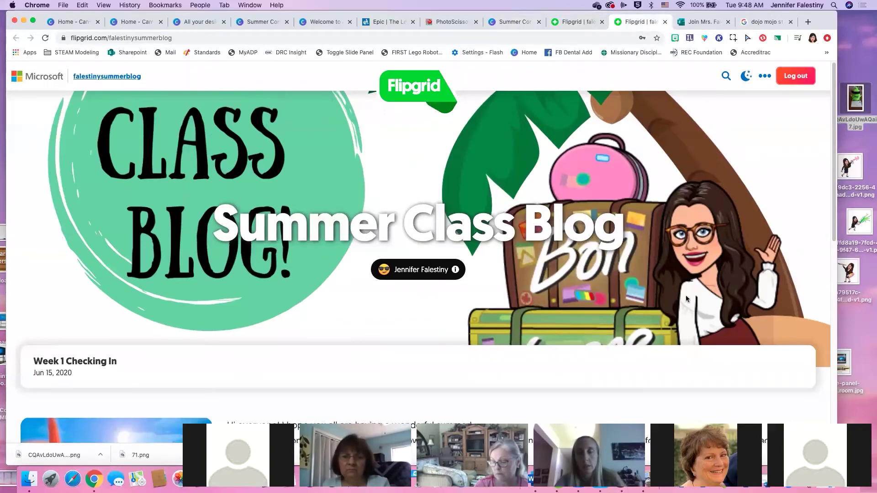
pyautogui.scroll(-10, 676, 297)
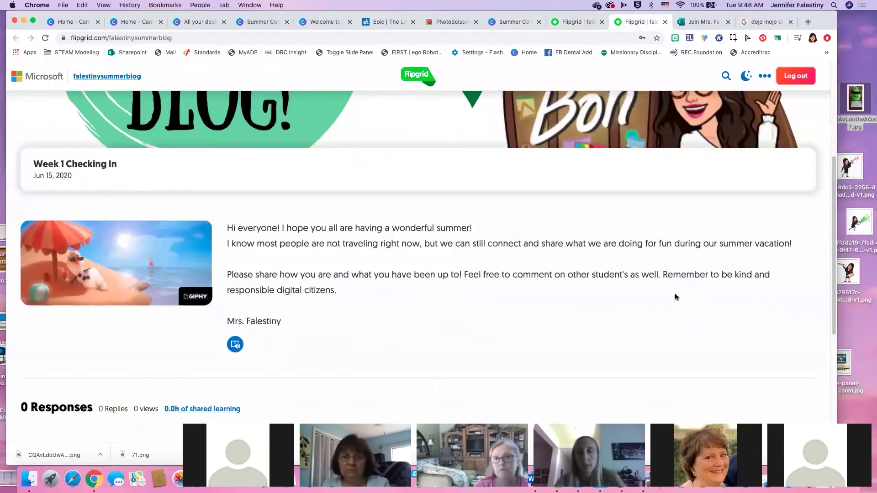
pyautogui.scroll(10, 675, 297)
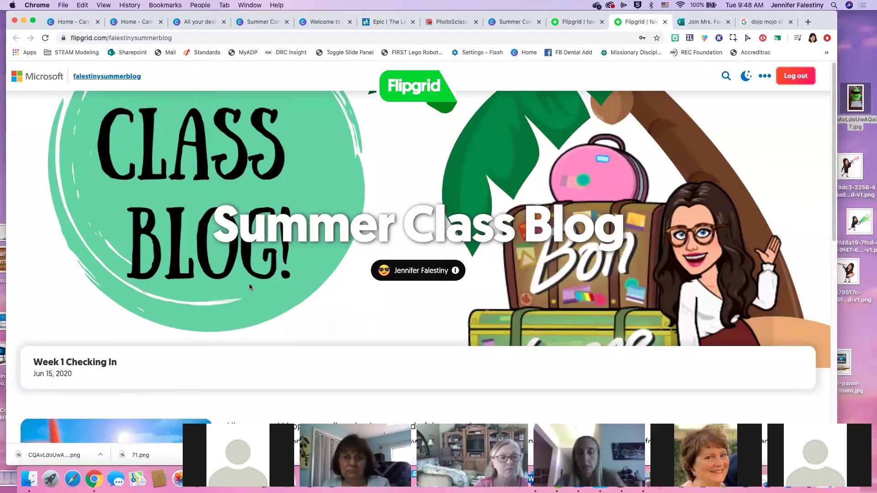
pyautogui.scroll(-3, 249, 283)
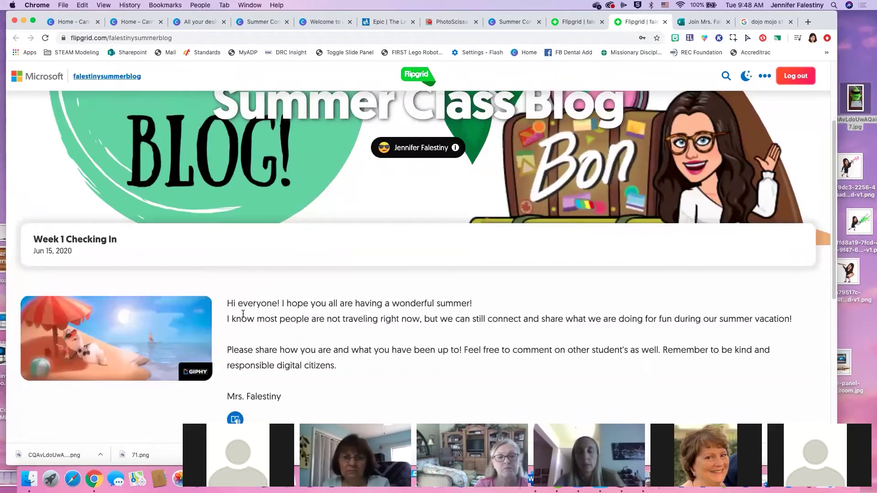
# Scroll past the welcome post to the 0-response Responses section and start recording
pyautogui.moveTo(248, 303); pyautogui.dragTo(562, 319)
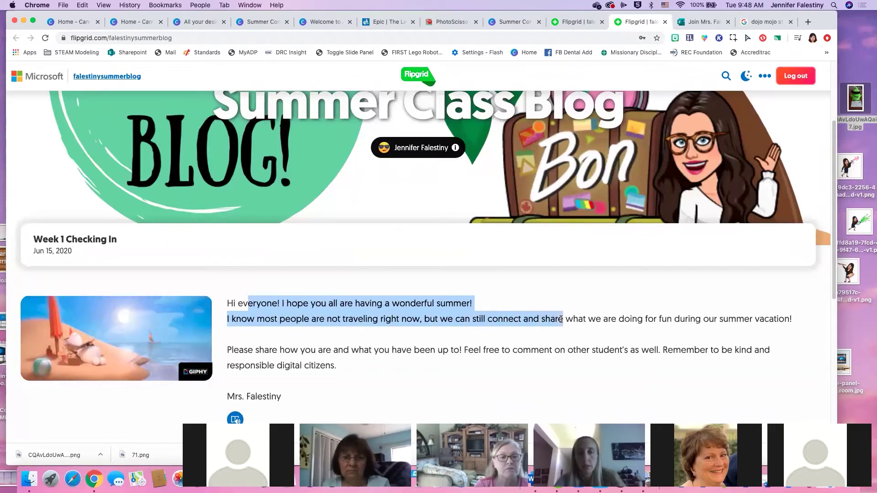
pyautogui.click(658, 331)
pyautogui.scroll(-5, 509, 329)
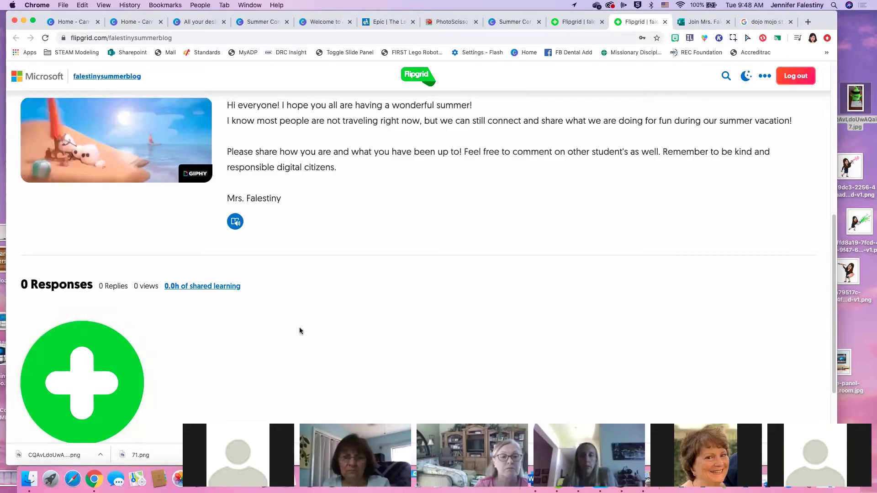
pyautogui.scroll(-1, 299, 327)
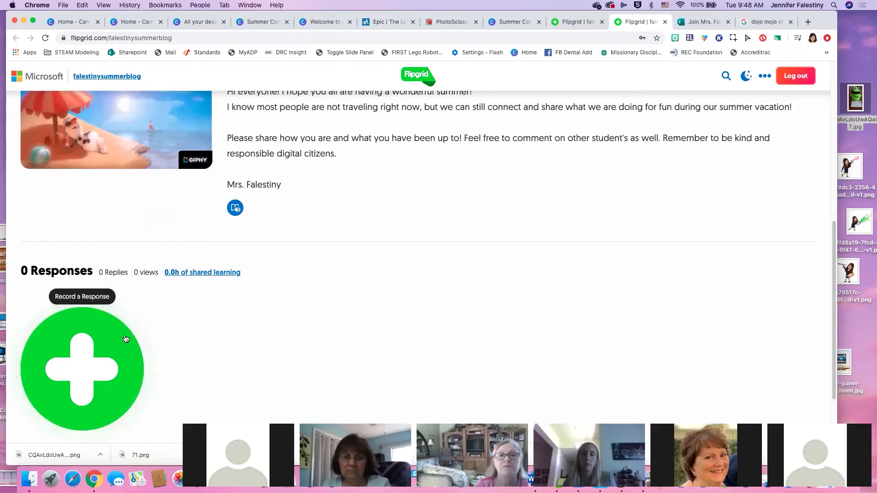
pyautogui.click(89, 347)
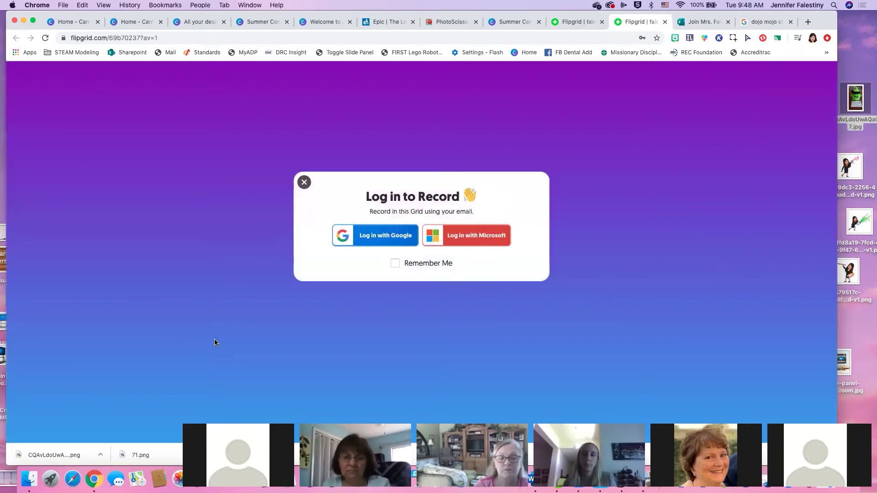
# Log in to Flipgrid with a Google account to record a response
pyautogui.click(371, 240)
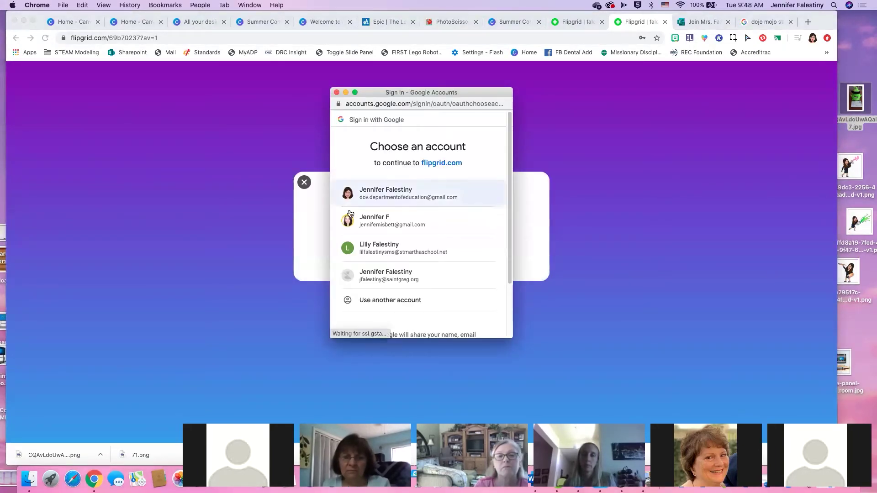
pyautogui.click(382, 197)
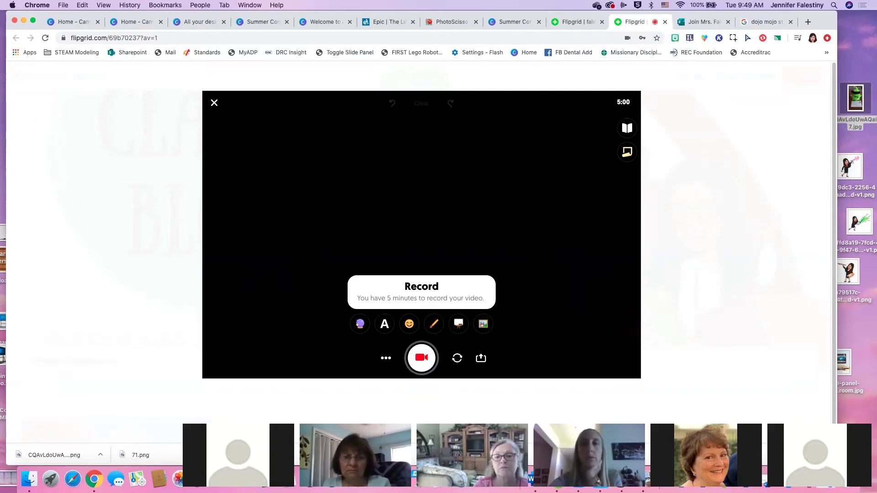
pyautogui.click(858, 458)
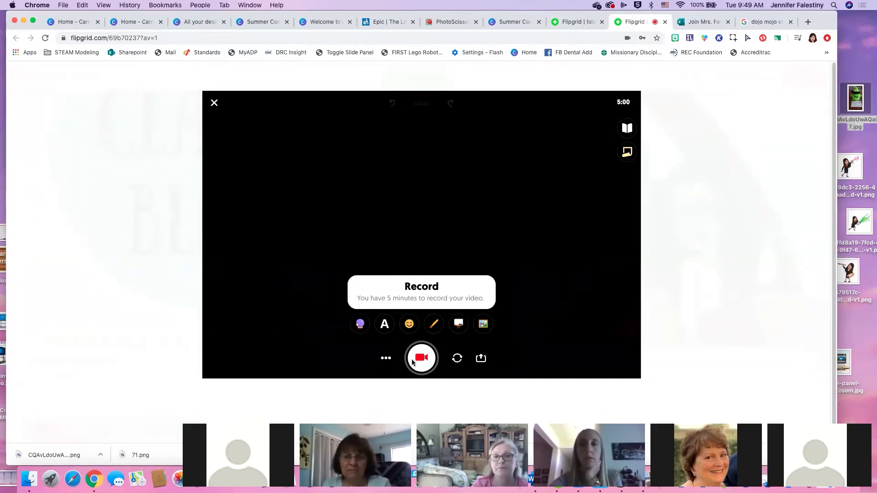
# Record and pause a test response, then exit the recorder and confirm discarding it
pyautogui.click(427, 361)
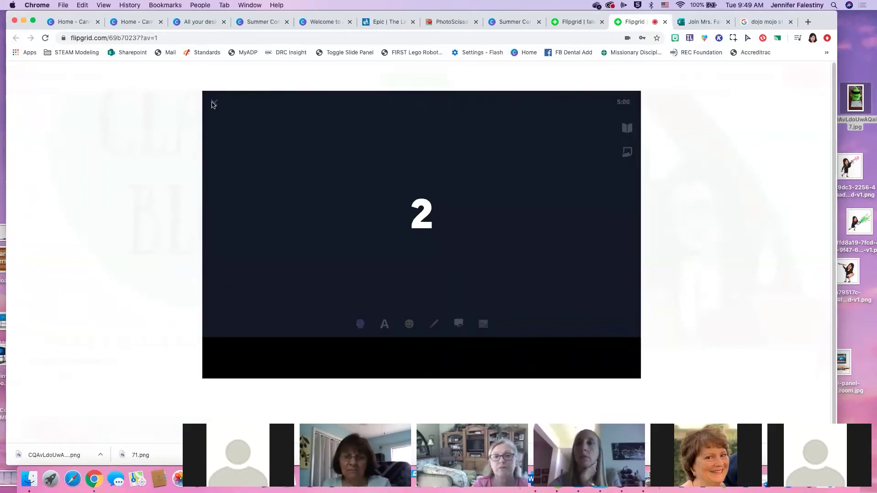
pyautogui.click(419, 360)
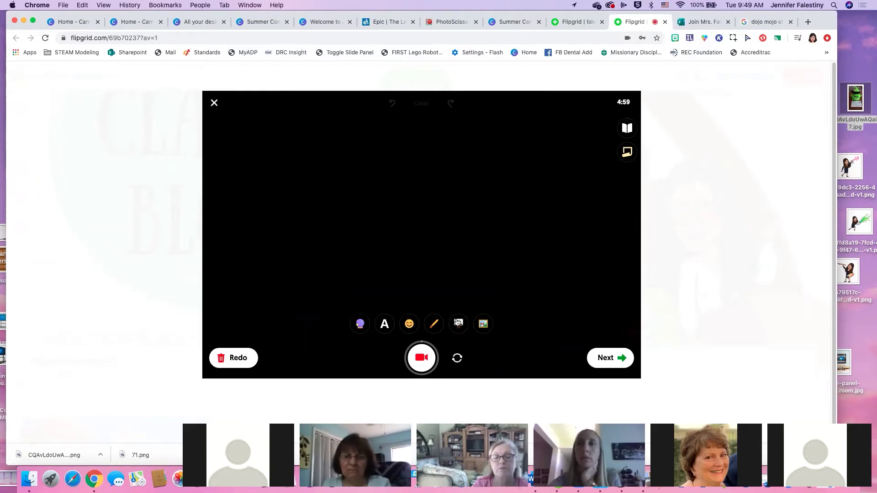
pyautogui.click(215, 104)
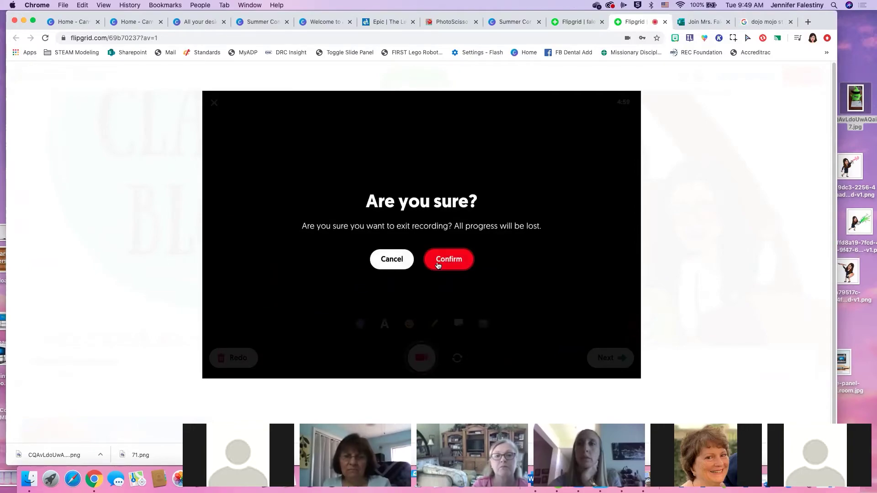
pyautogui.click(448, 260)
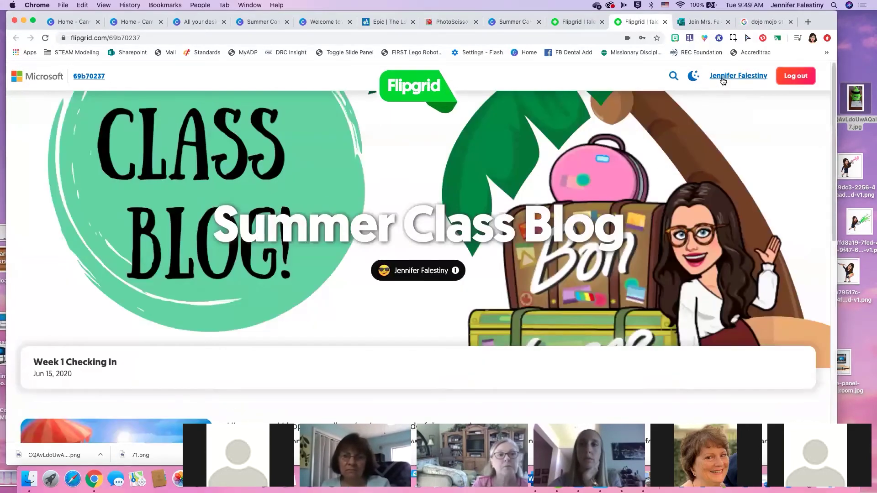
# Sign in to the Flipgrid educator dashboard with a Google account
pyautogui.click(724, 77)
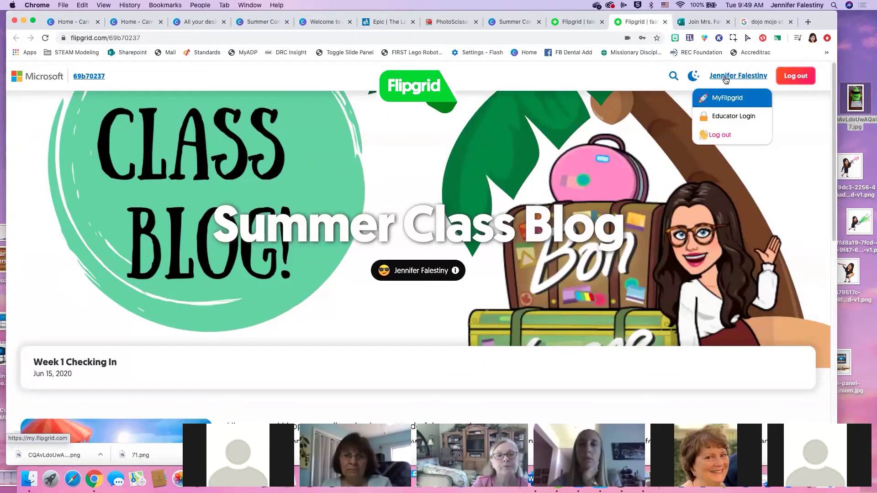
pyautogui.click(727, 99)
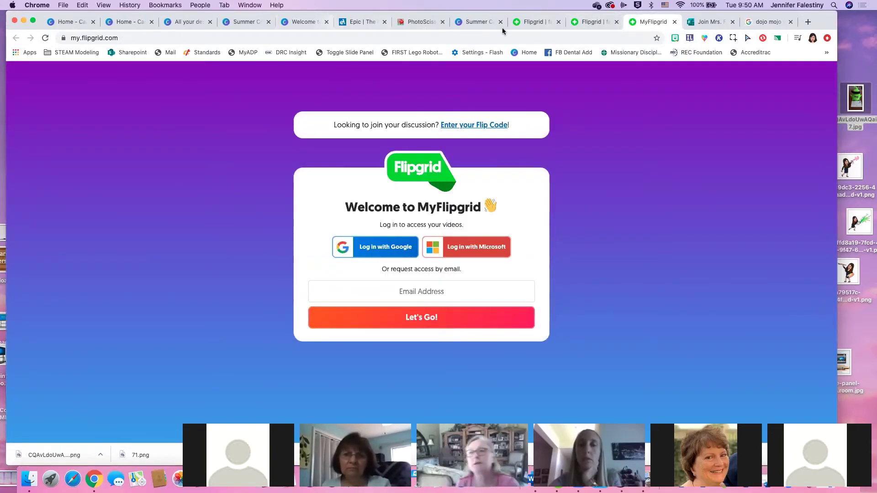
pyautogui.click(590, 23)
pyautogui.click(740, 77)
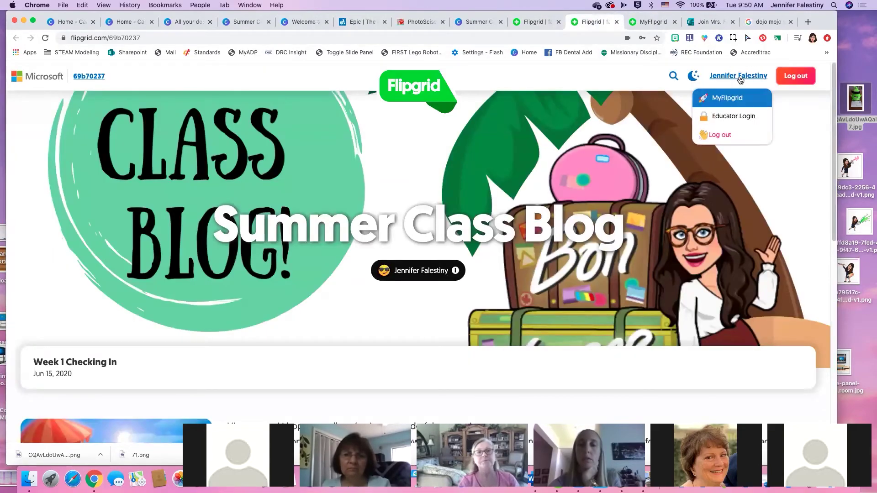
pyautogui.click(731, 117)
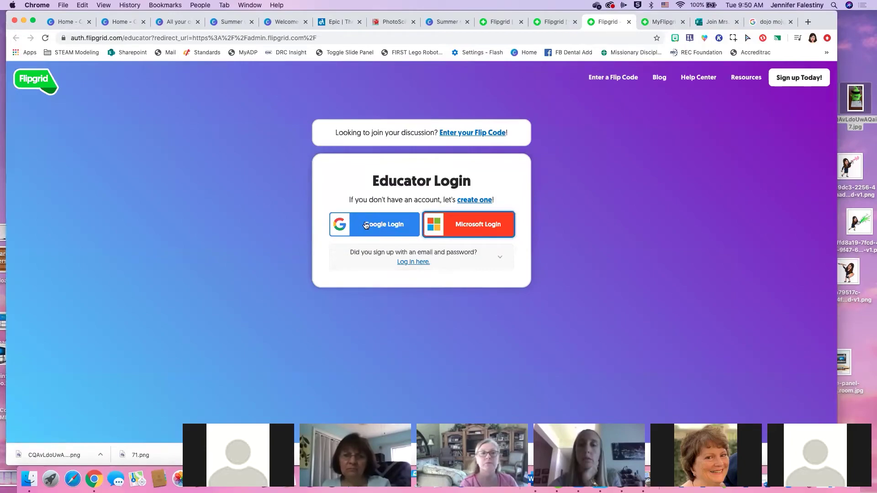
pyautogui.click(366, 225)
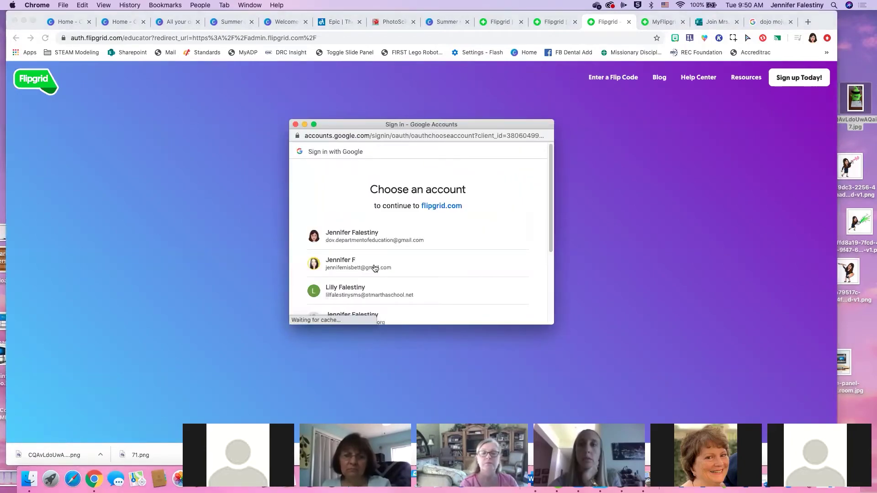
pyautogui.click(366, 230)
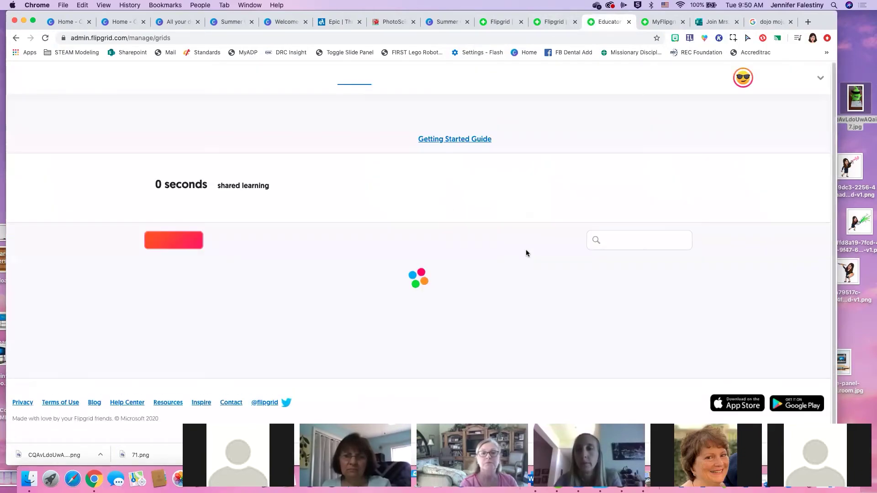
# Scroll the My Grids list of 10 grids and open Growth Mindset
pyautogui.scroll(-5, 356, 251)
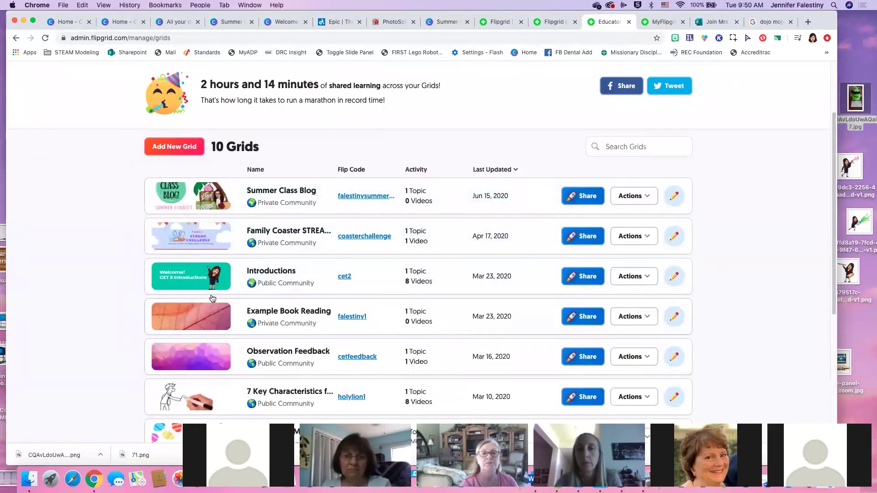
pyautogui.scroll(-3, 185, 294)
pyautogui.scroll(-1, 185, 296)
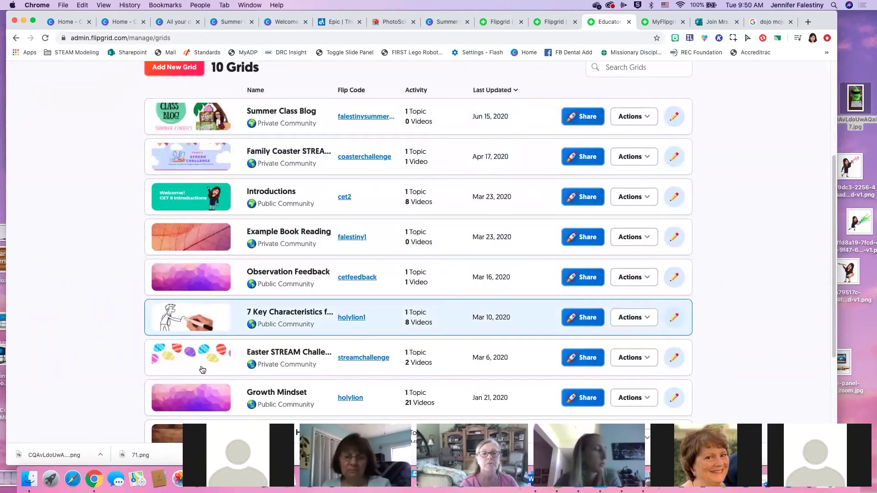
pyautogui.scroll(-5, 214, 369)
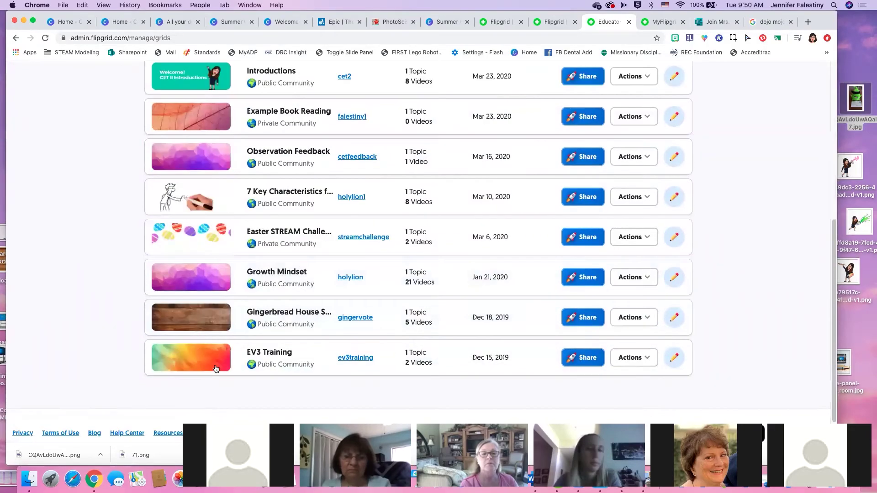
pyautogui.click(273, 274)
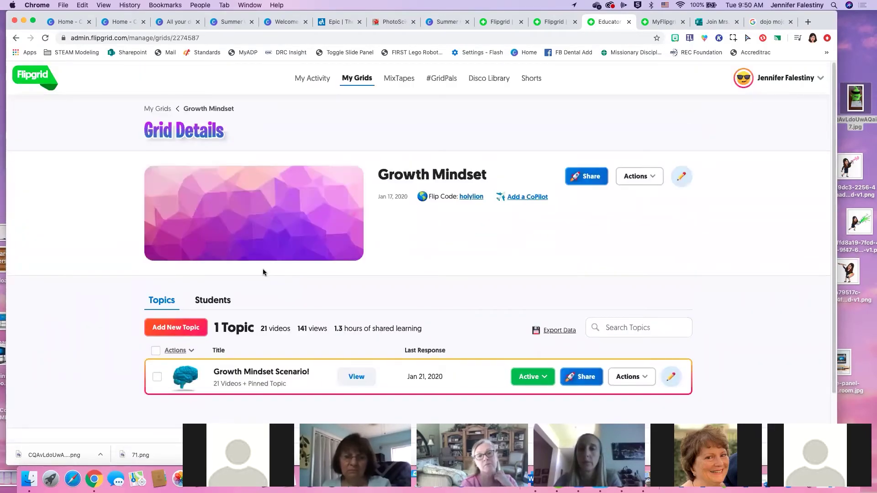
pyautogui.click(272, 371)
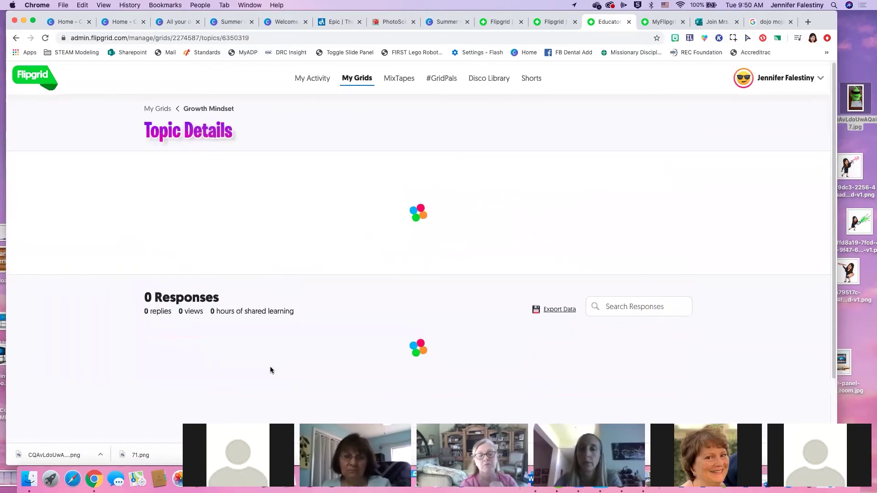
pyautogui.scroll(-3, 434, 306)
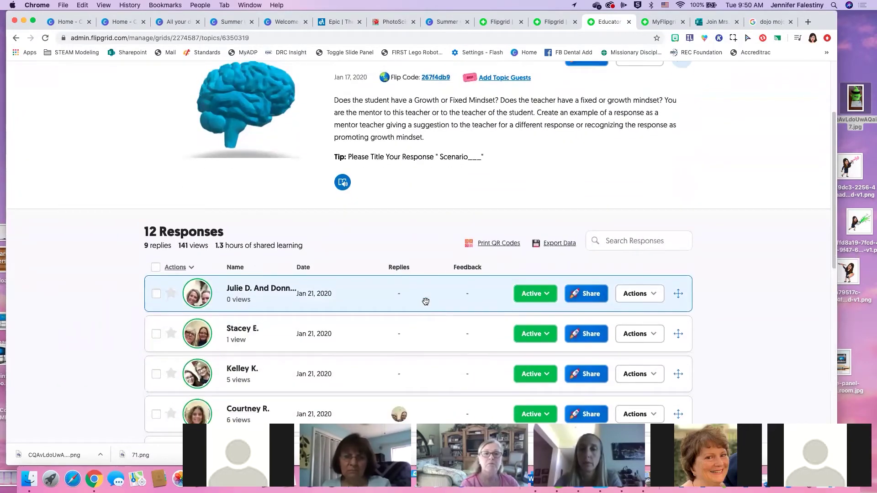
pyautogui.scroll(5, 425, 303)
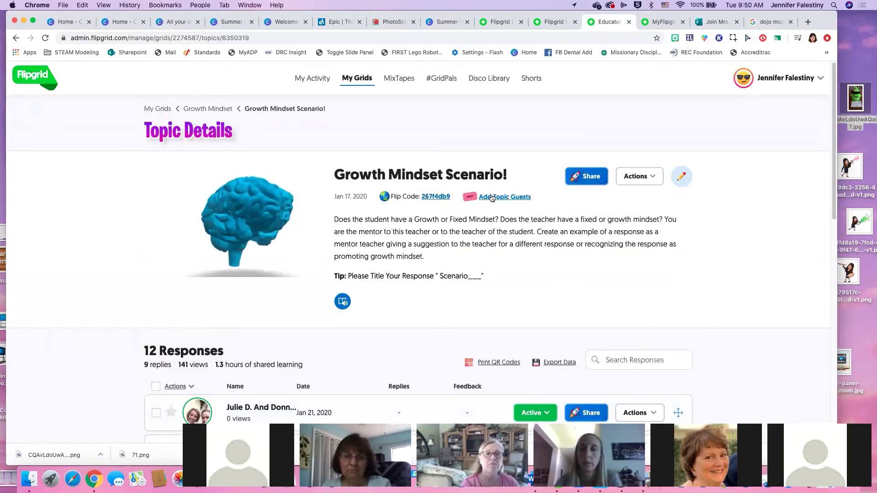
pyautogui.click(586, 175)
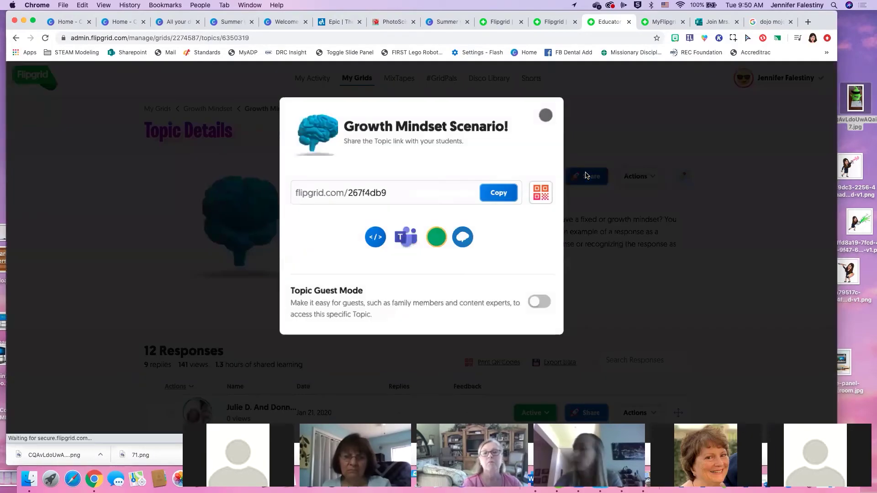
pyautogui.click(498, 192)
pyautogui.click(662, 21)
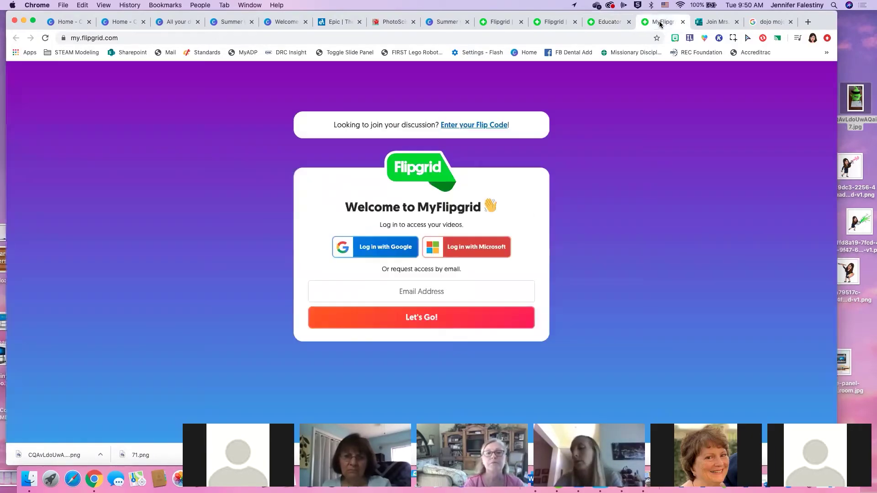
# Load the copied Growth Mindset topic link and scroll through its responses
pyautogui.click(627, 38)
pyautogui.press('super+v')
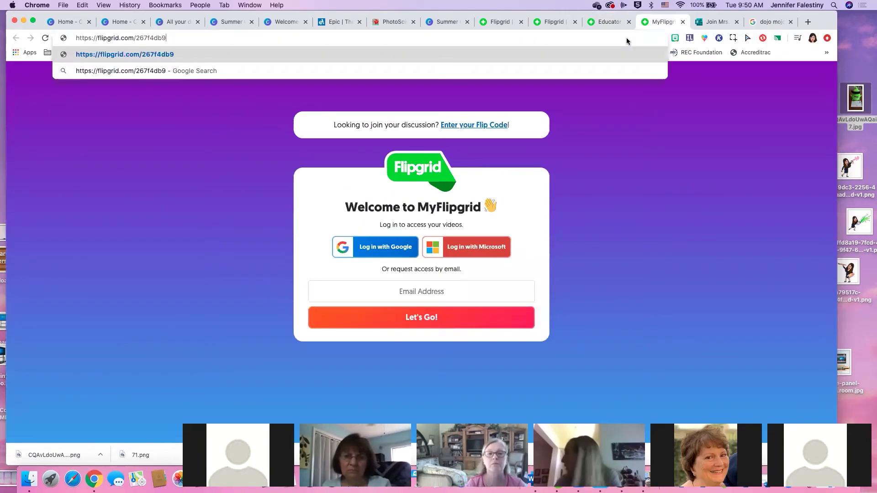
pyautogui.press('Return')
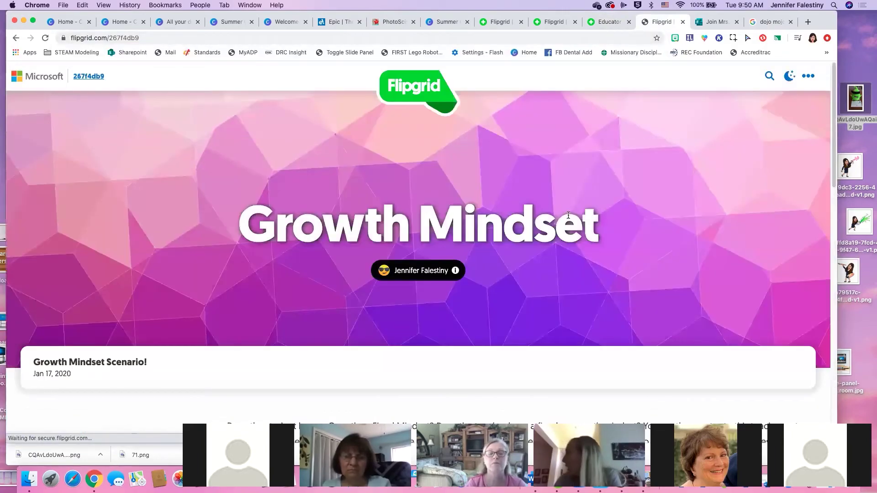
pyautogui.scroll(-5, 565, 220)
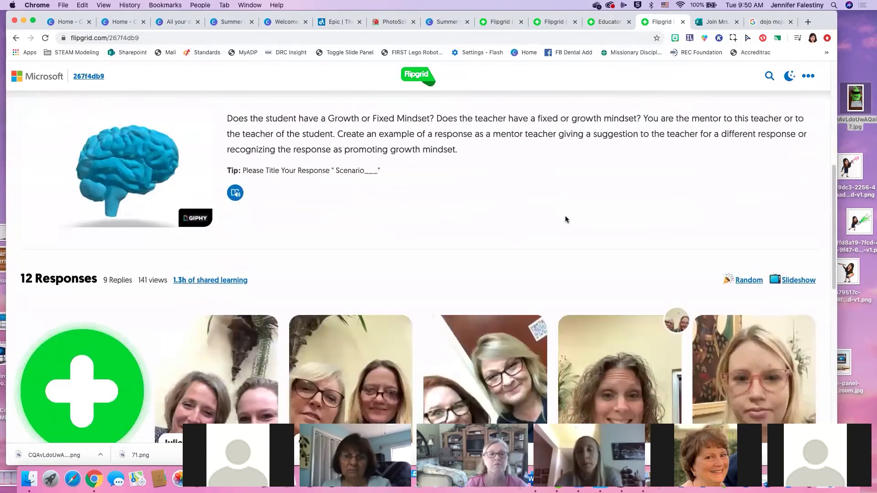
pyautogui.scroll(4, 565, 215)
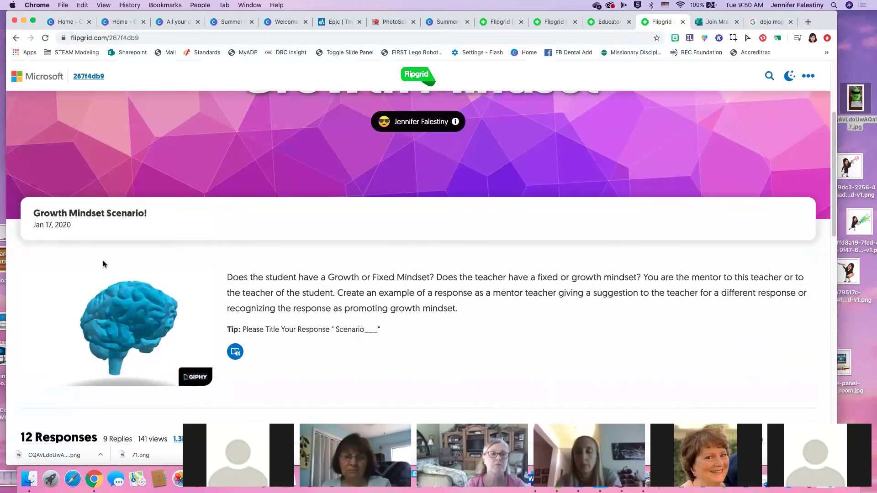
pyautogui.scroll(-5, 379, 224)
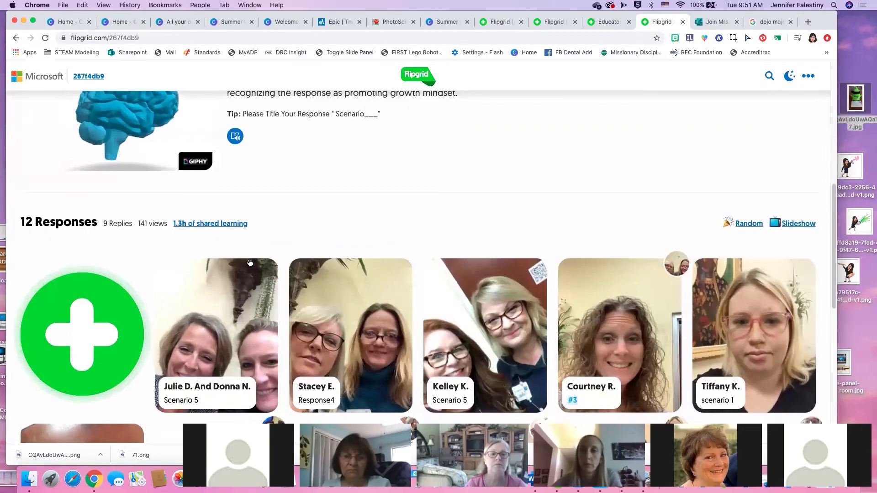
pyautogui.scroll(-2, 249, 262)
pyautogui.scroll(-2, 250, 263)
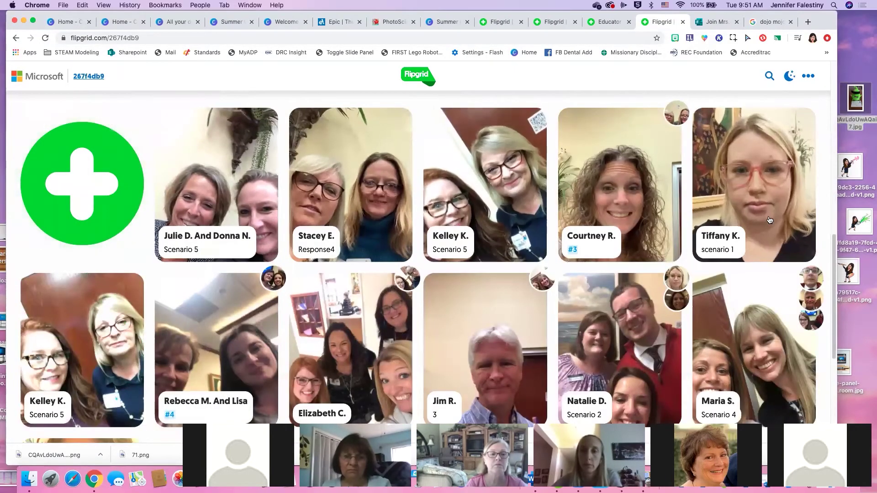
pyautogui.scroll(-6, 407, 318)
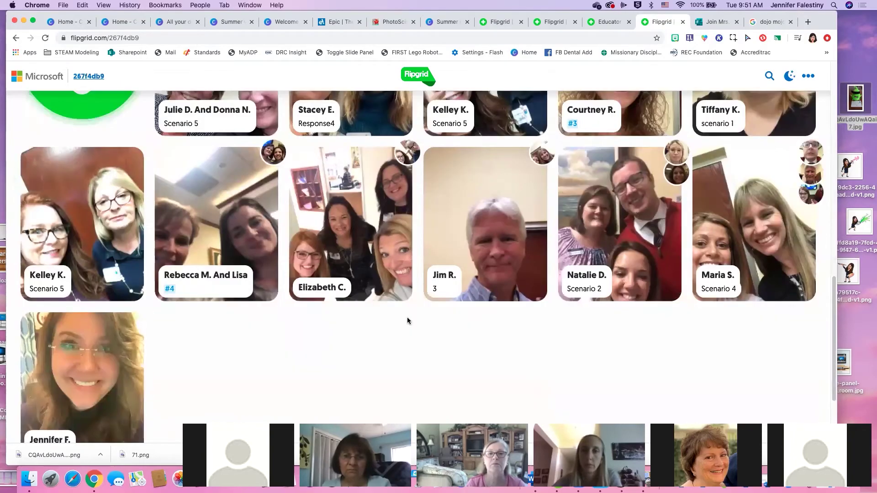
pyautogui.scroll(10, 123, 261)
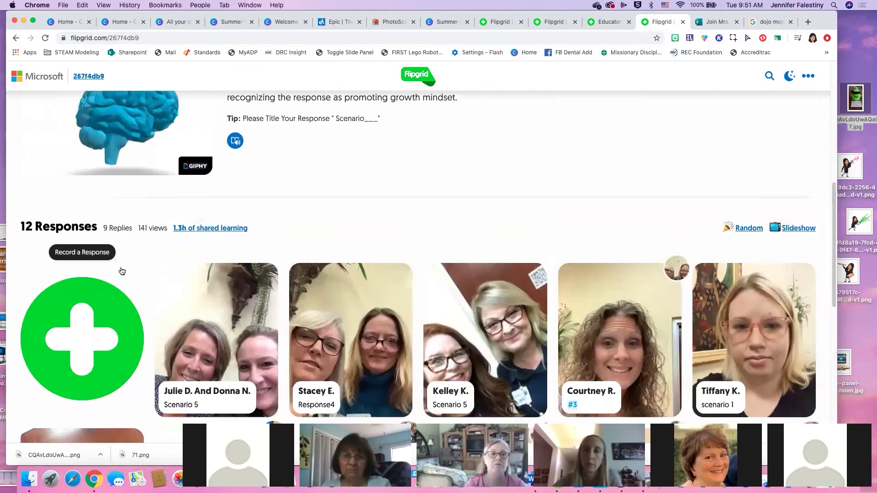
pyautogui.scroll(-10, 122, 271)
# Play the last response, try Reply, dismiss the login prompt, and close the grid page
pyautogui.click(141, 254)
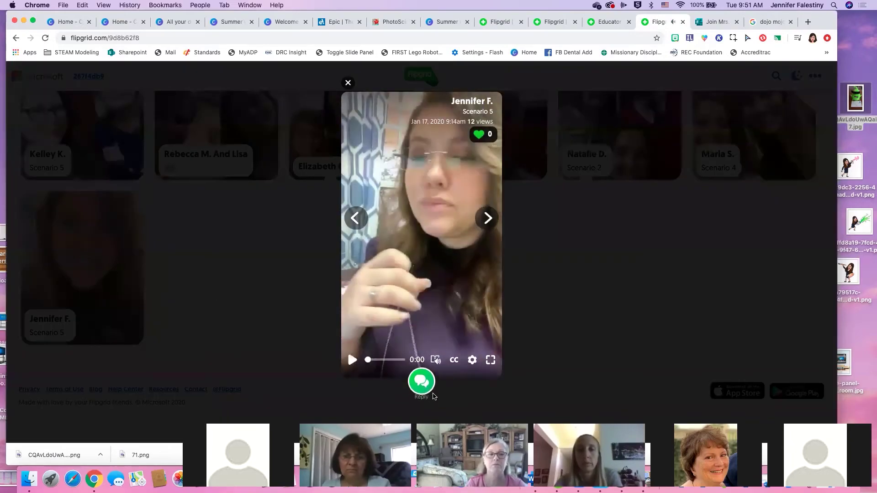
pyautogui.click(422, 382)
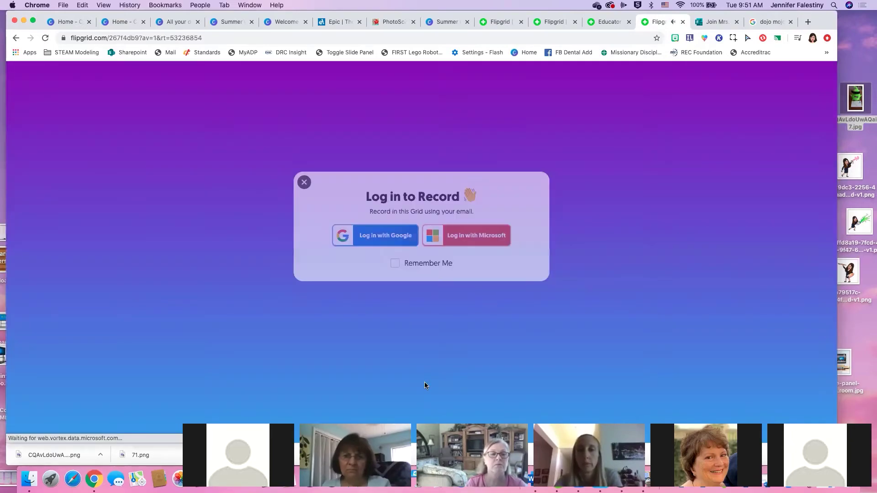
pyautogui.click(304, 182)
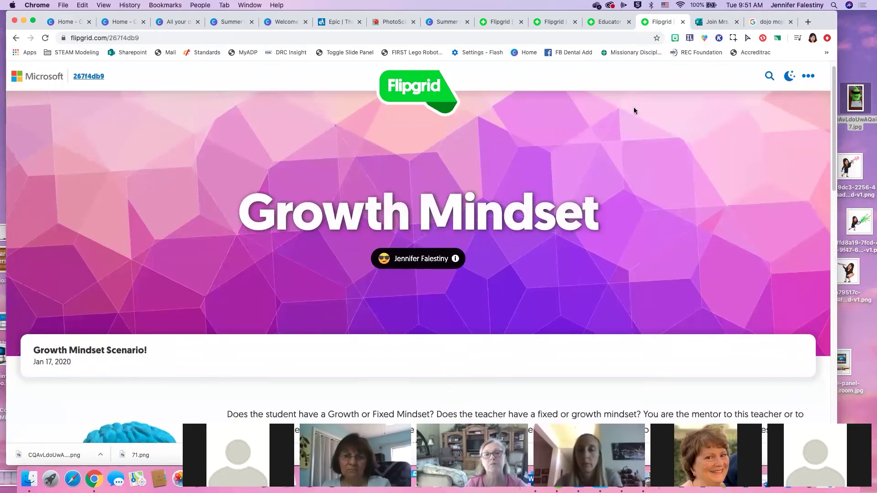
pyautogui.click(682, 22)
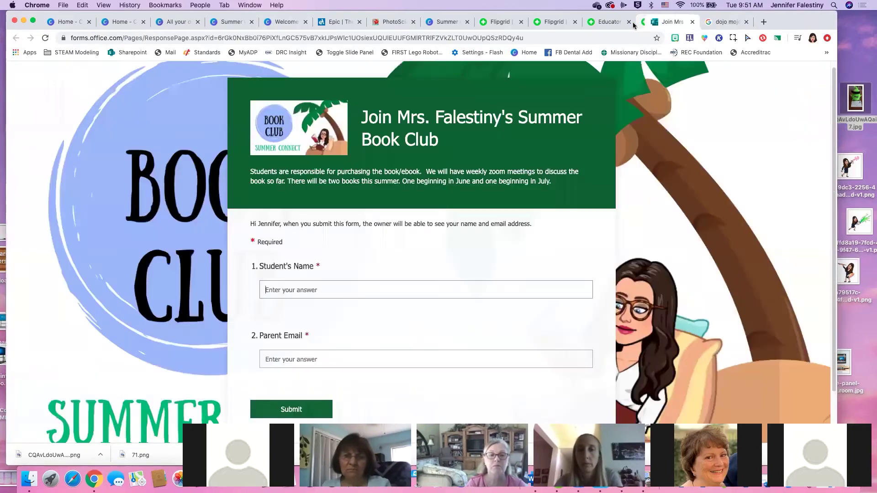
# Close the four extra Flipgrid tabs and go back to the Summer Connect Canva view
pyautogui.click(612, 23)
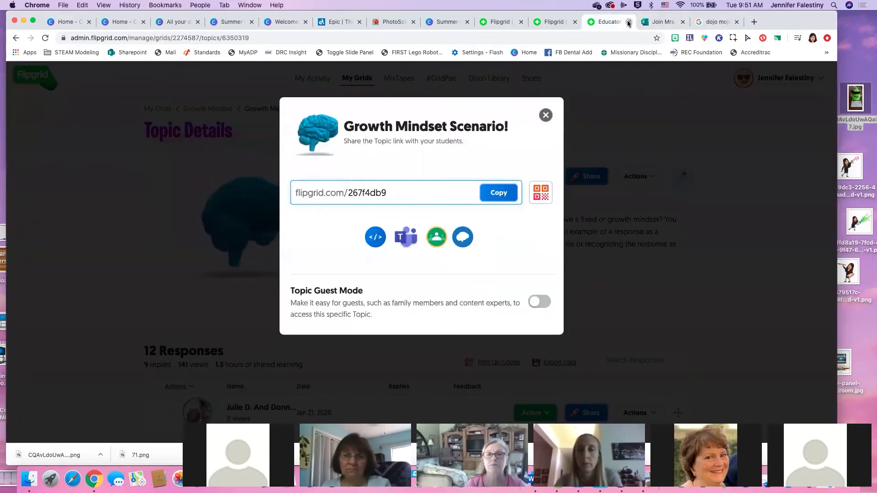
pyautogui.click(628, 22)
pyautogui.click(554, 23)
pyautogui.click(575, 22)
pyautogui.click(500, 22)
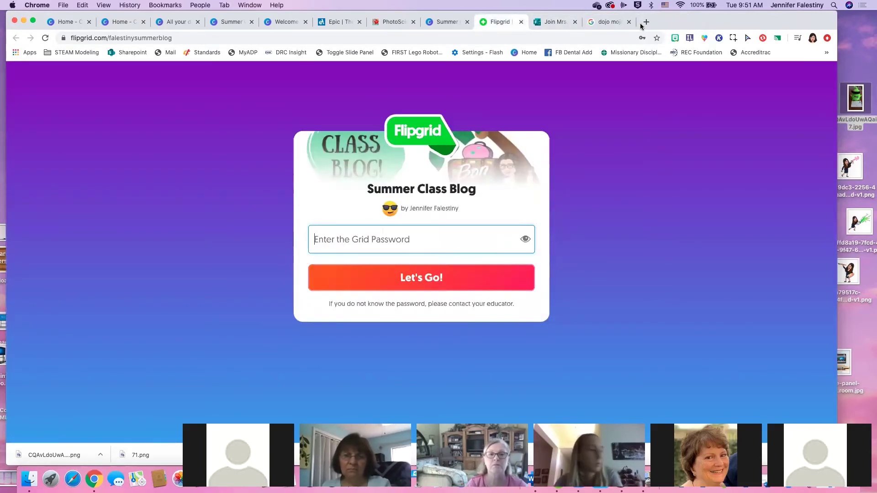
pyautogui.click(606, 23)
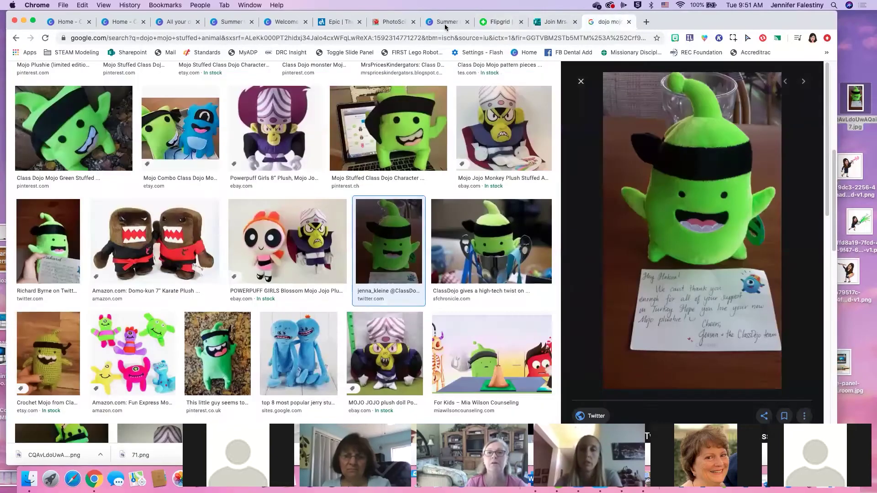
pyautogui.click(423, 23)
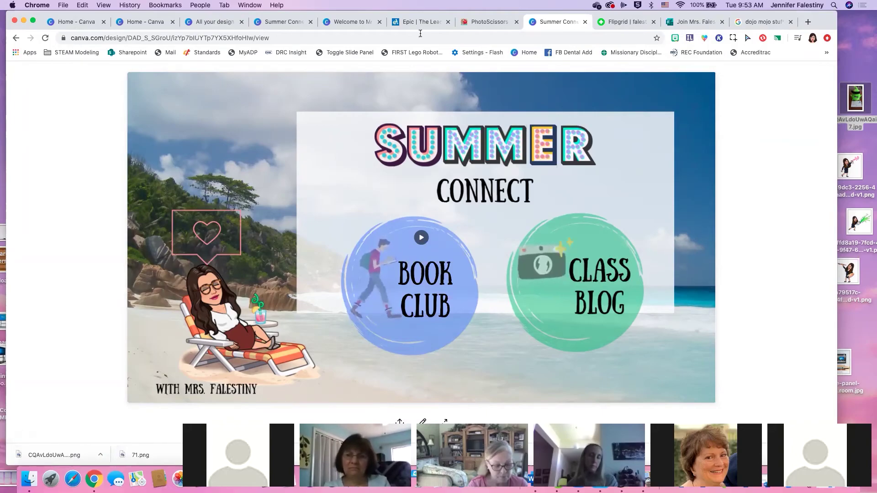
pyautogui.click(351, 22)
pyautogui.click(281, 22)
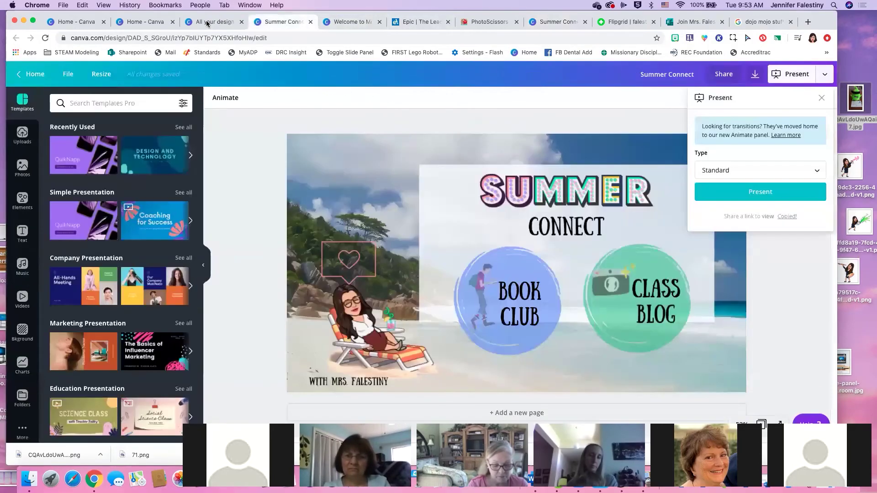
pyautogui.click(213, 23)
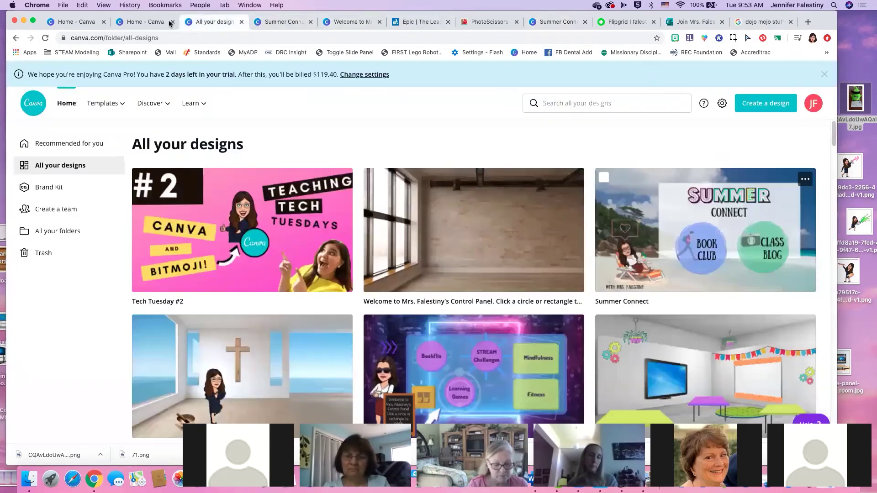
pyautogui.click(141, 21)
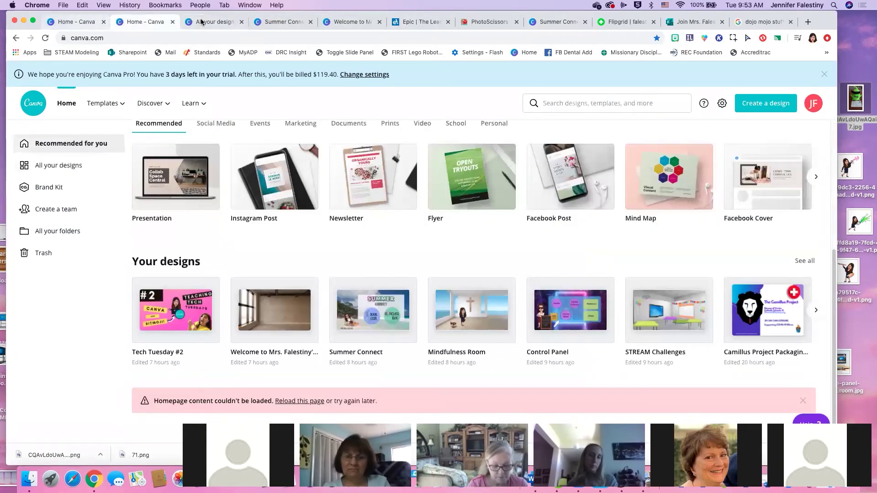
pyautogui.click(201, 22)
pyautogui.click(284, 21)
pyautogui.click(355, 23)
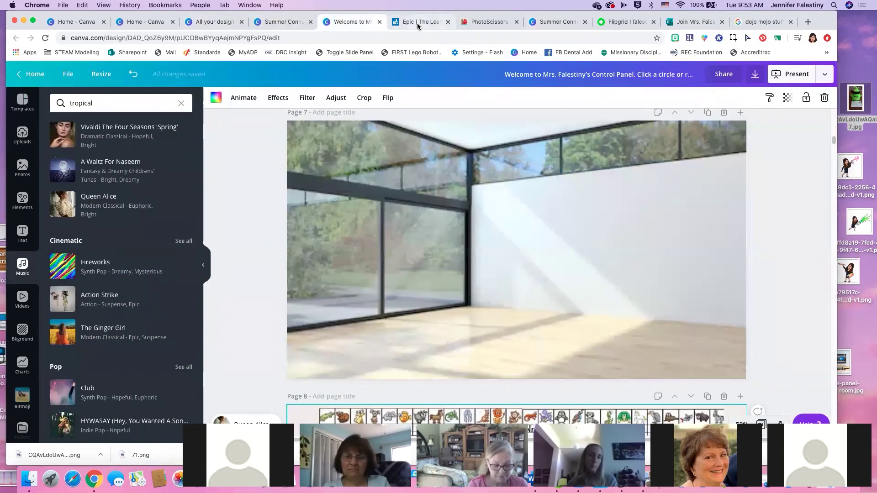
pyautogui.click(418, 22)
pyautogui.click(295, 23)
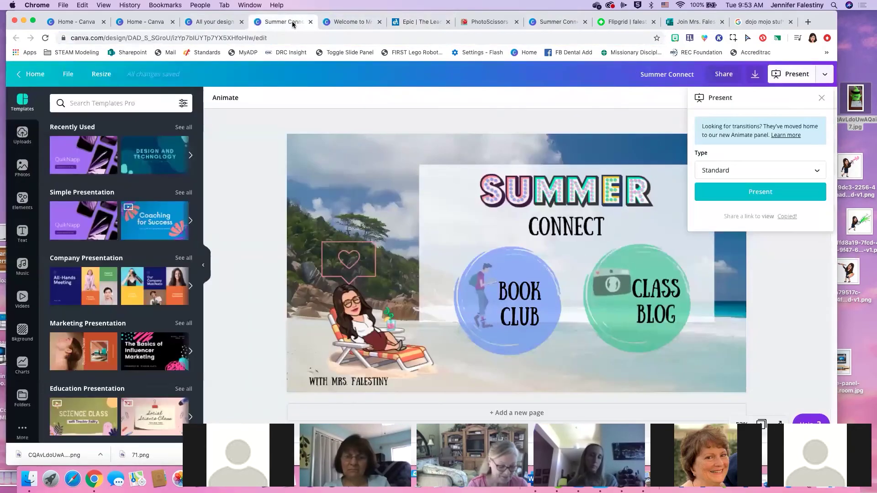
pyautogui.click(556, 26)
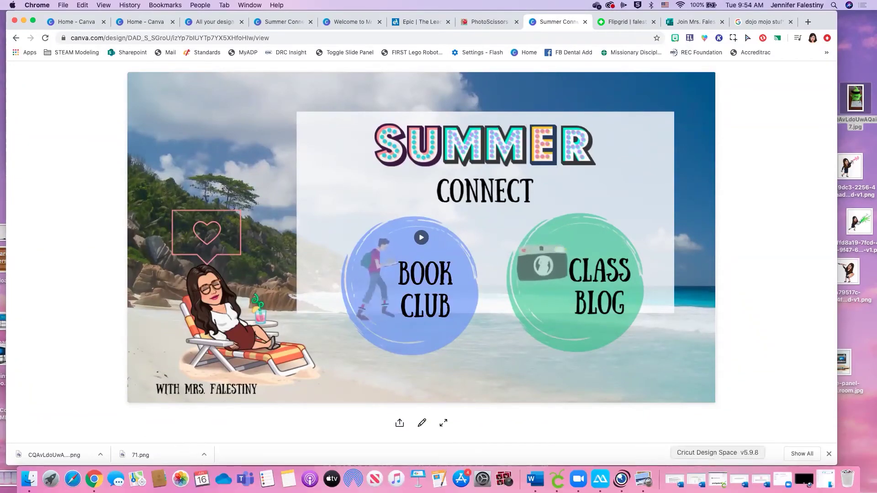
# Launch the IPEVO Visualizer camera app from the Dock over the Summer Connect design
pyautogui.click(619, 480)
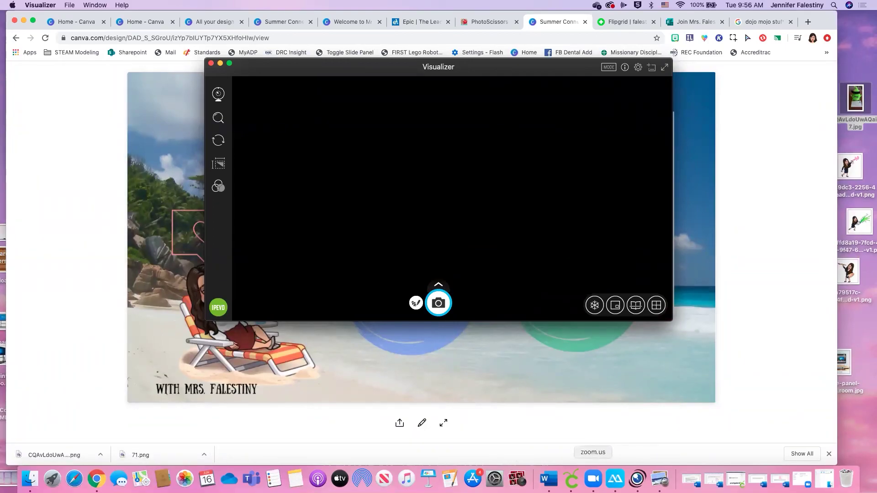
# Dismiss the Visualizer camera via Zoom and bring the browser with the Summer Connect design forward
pyautogui.click(593, 478)
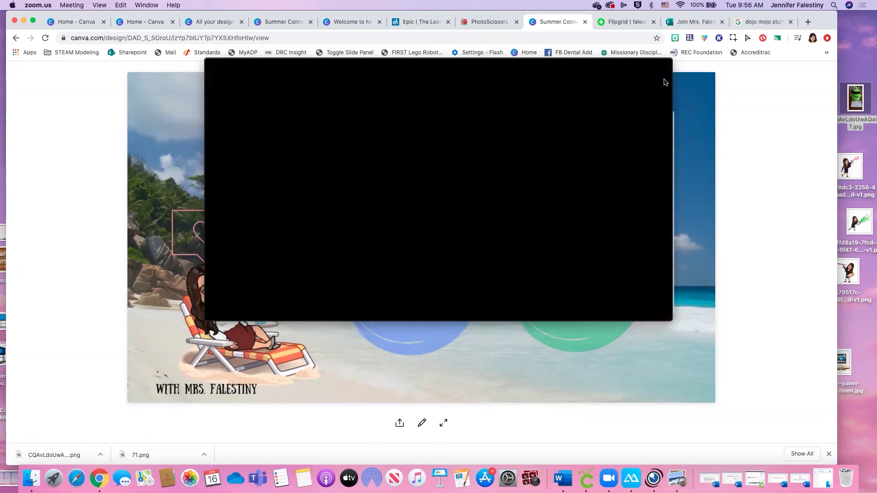
pyautogui.click(756, 165)
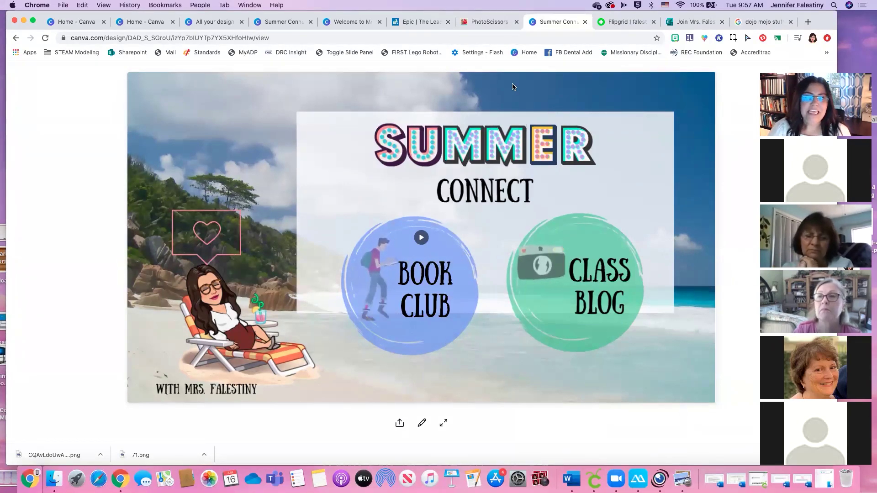
# Open Tech Tuesday #2 from All your designs and bring its Objectives slide into view
pyautogui.click(133, 24)
pyautogui.click(215, 23)
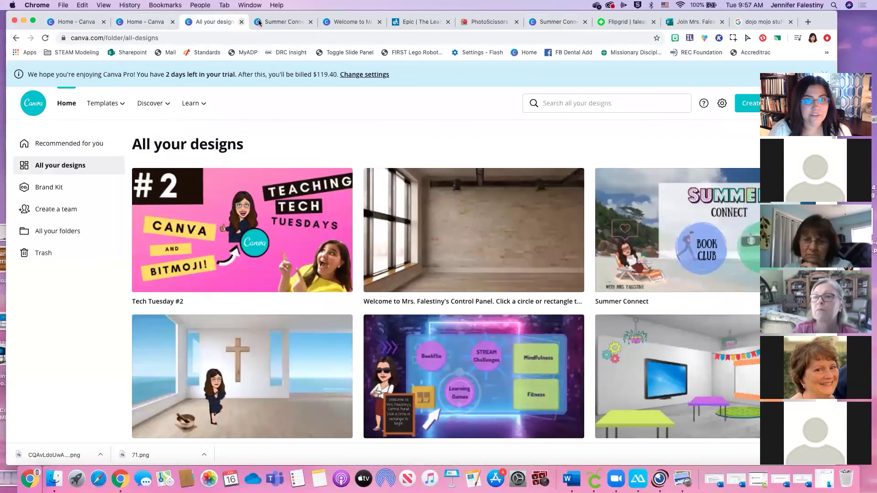
pyautogui.click(282, 197)
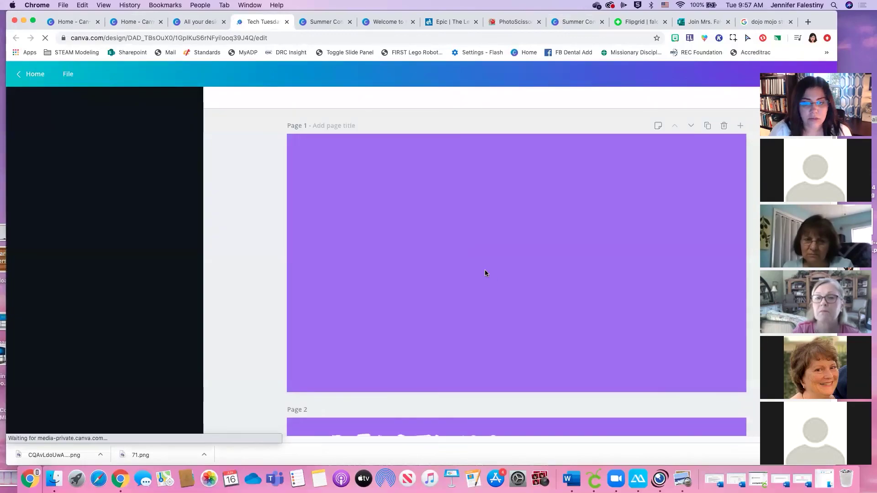
pyautogui.scroll(-15, 447, 294)
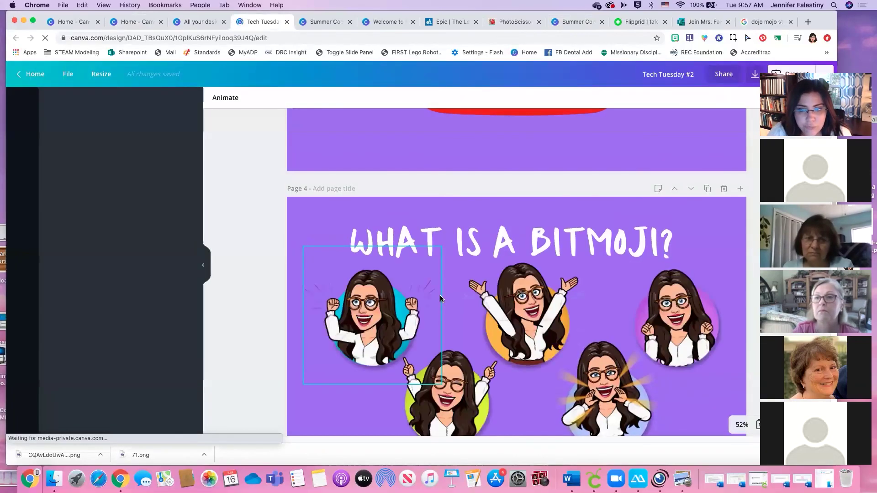
pyautogui.scroll(10, 440, 296)
pyautogui.scroll(3, 439, 296)
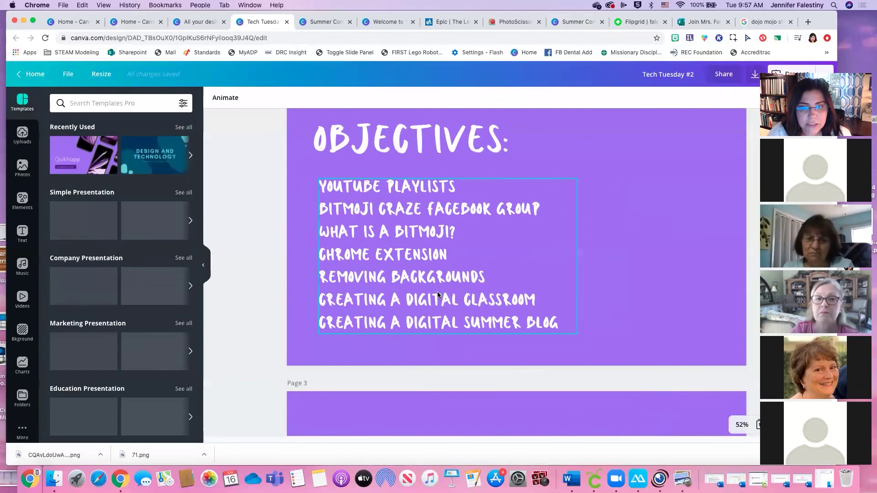